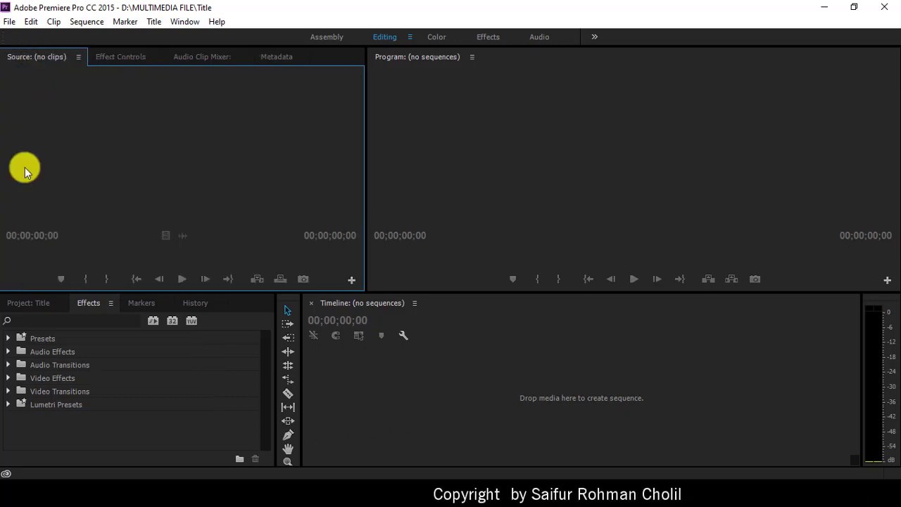
Step: Create Sequence 01 from the DVCPROHD 720p24 preset and make the viewer panels slightly taller
click(24, 303)
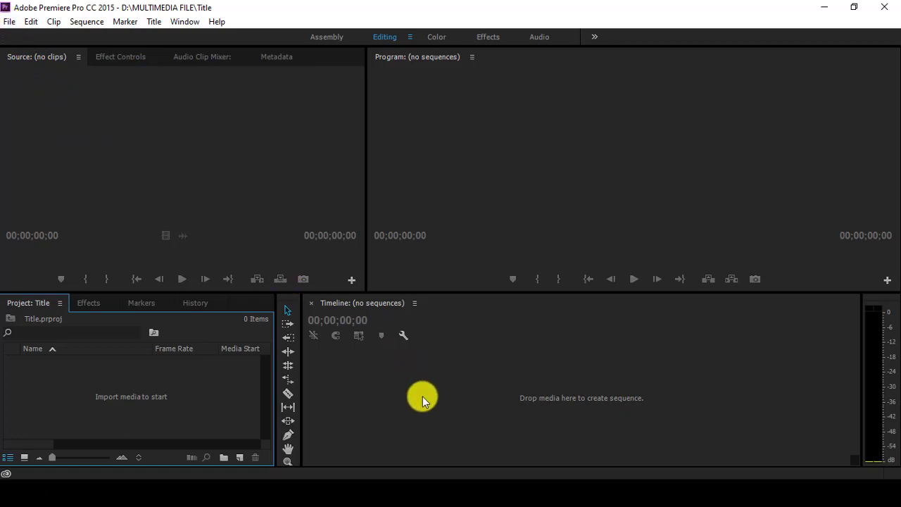
click(9, 22)
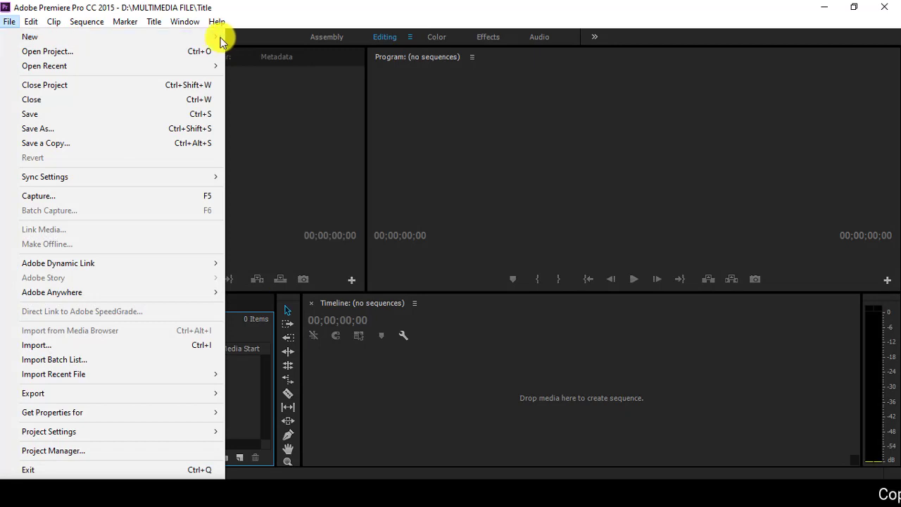
mouse_move(218, 40)
click(256, 56)
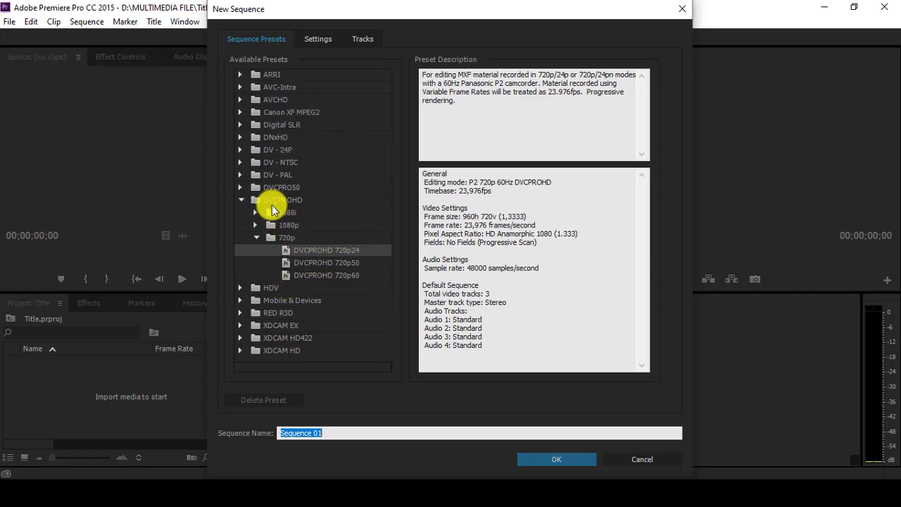
click(311, 253)
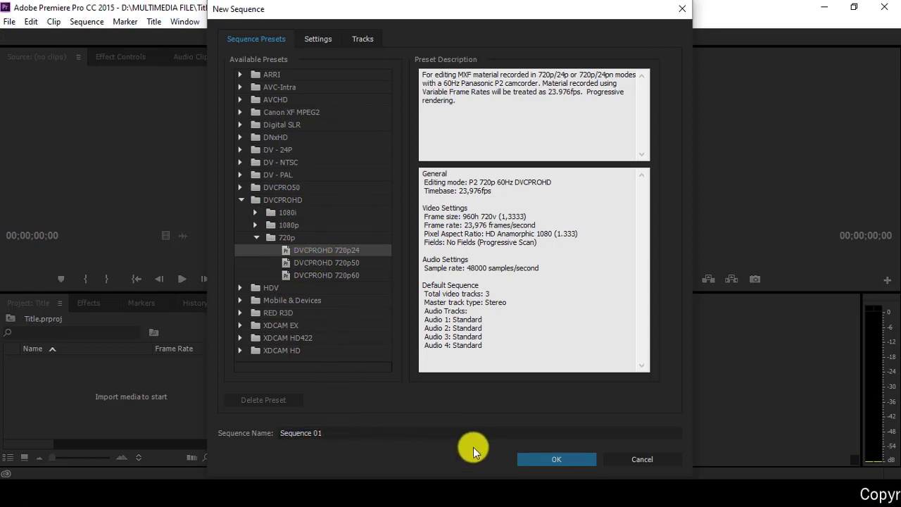
click(554, 458)
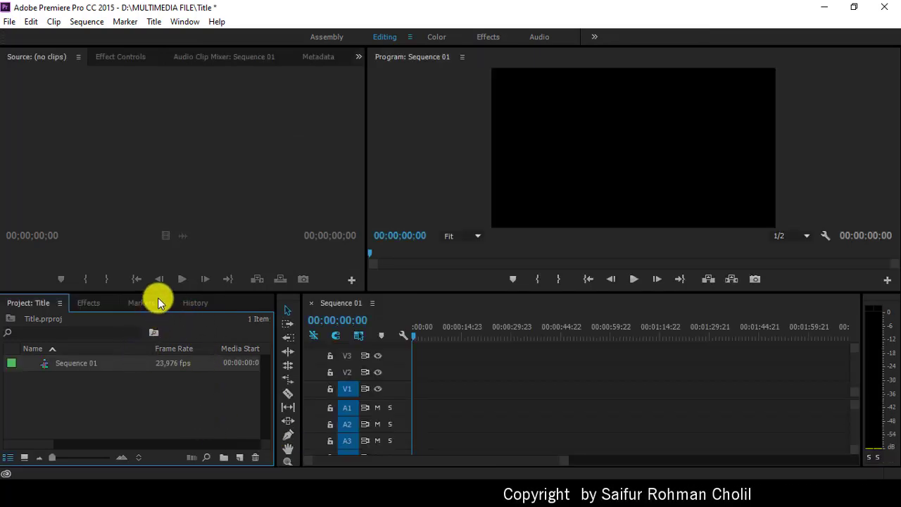
mouse_move(157, 287)
mouse_down()
mouse_move(157, 273)
mouse_move(157, 296)
mouse_up()
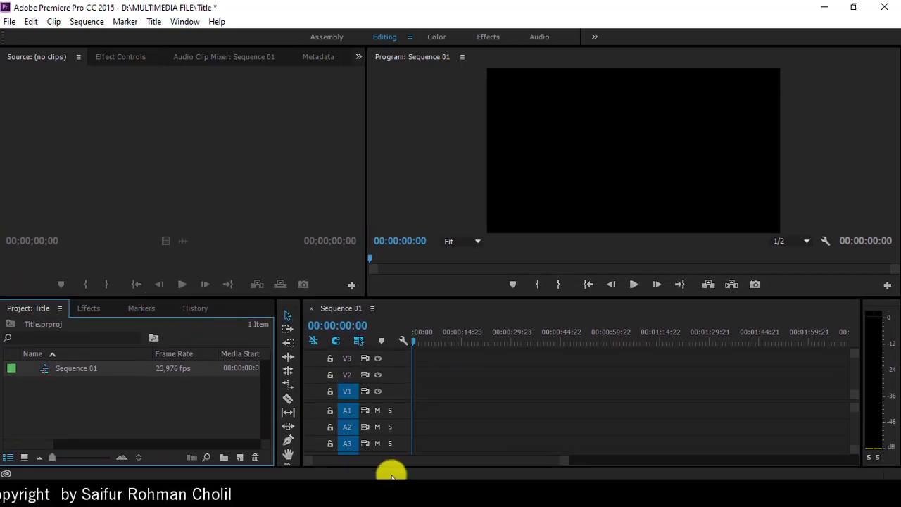
Step: Drag all eight files from 2. FILE PENDUKUNG PRAKTIKUM > PRAKTIKUM-5 into Premiere's Project panel
click(373, 487)
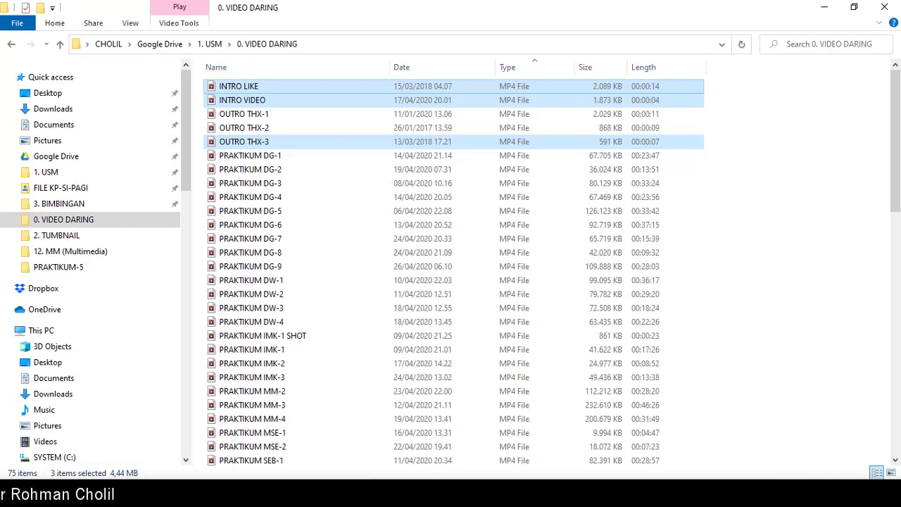
scroll(85, 282, down, 10)
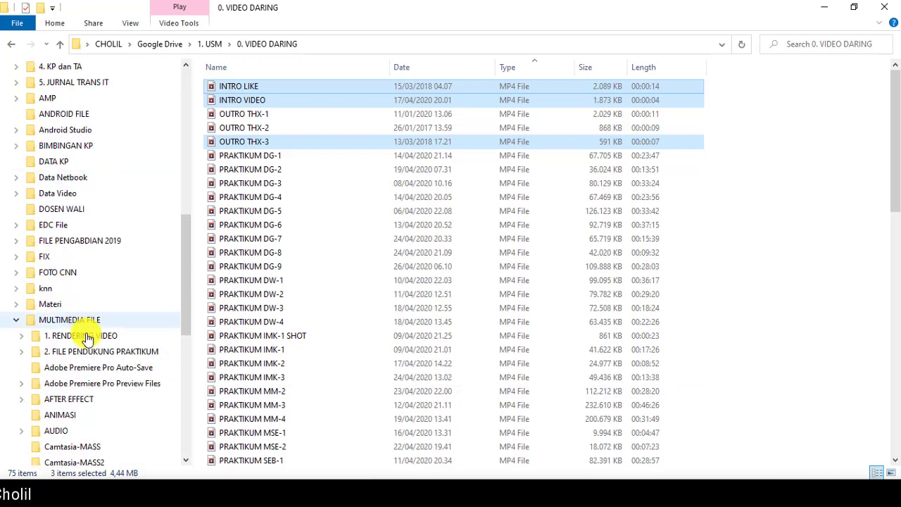
click(22, 351)
click(78, 385)
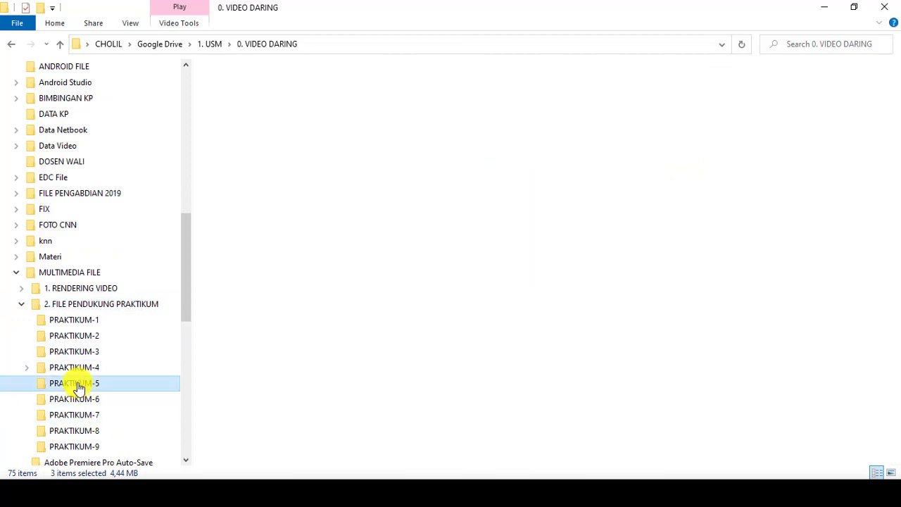
drag(255, 209, 230, 85)
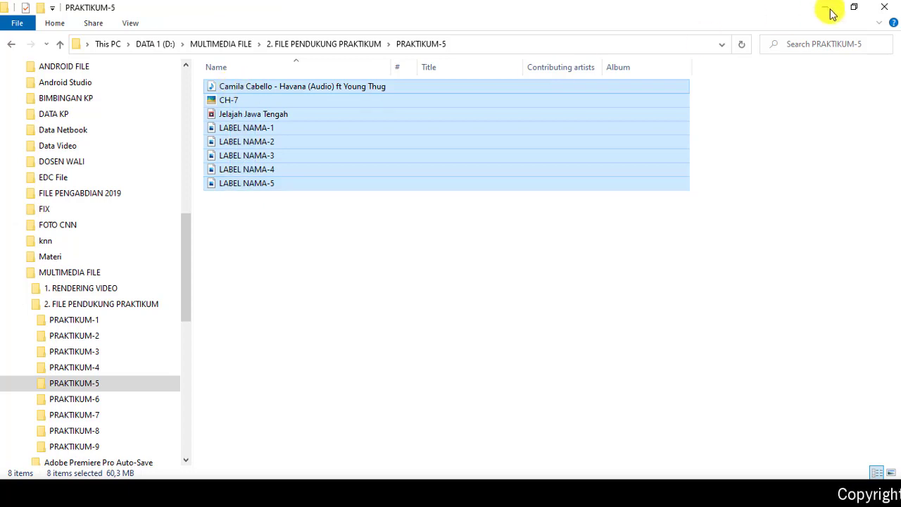
drag(243, 133, 124, 408)
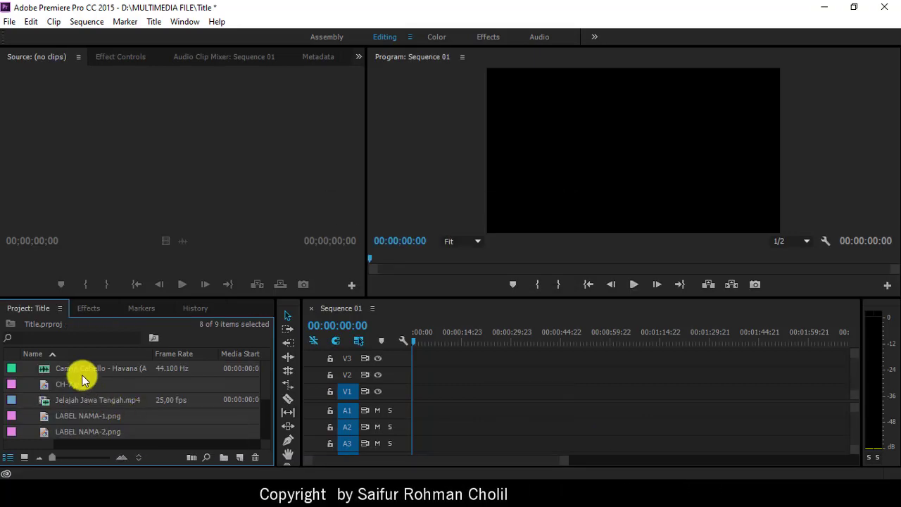
Step: Load Jelajah Jawa Tengah.mp4 into the Source Monitor, showing its 00:04:23:00 duration
click(73, 372)
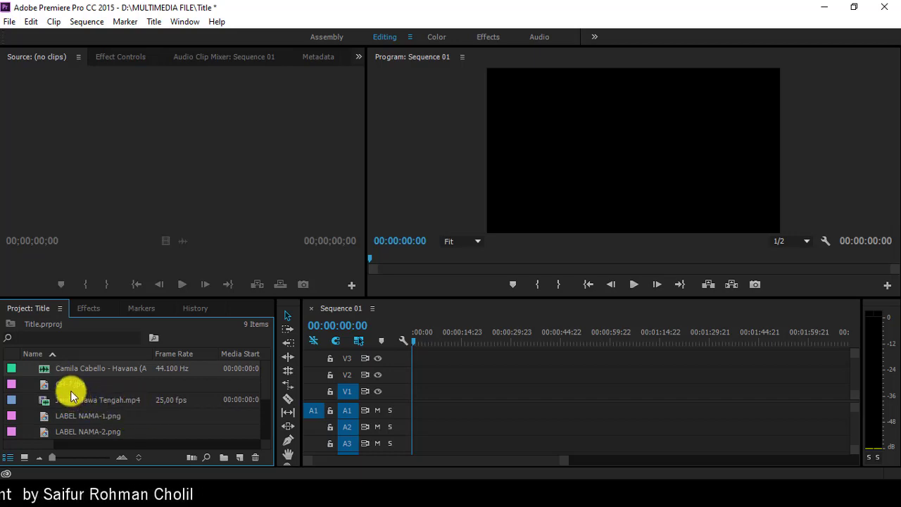
scroll(71, 394, down, 1)
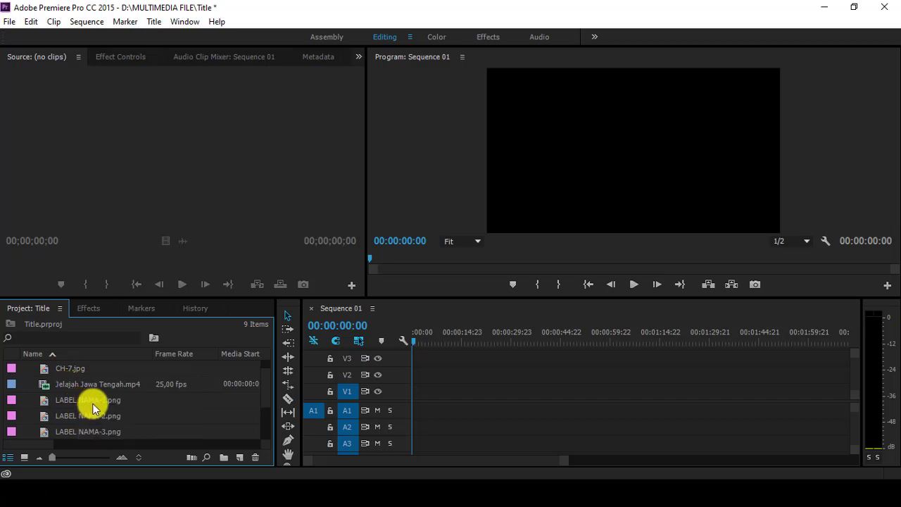
scroll(93, 409, up, 2)
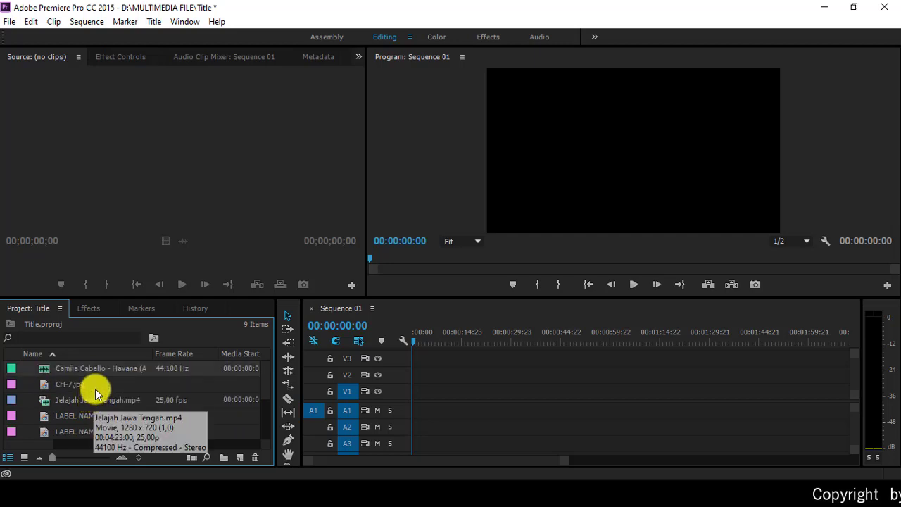
double_click(44, 405)
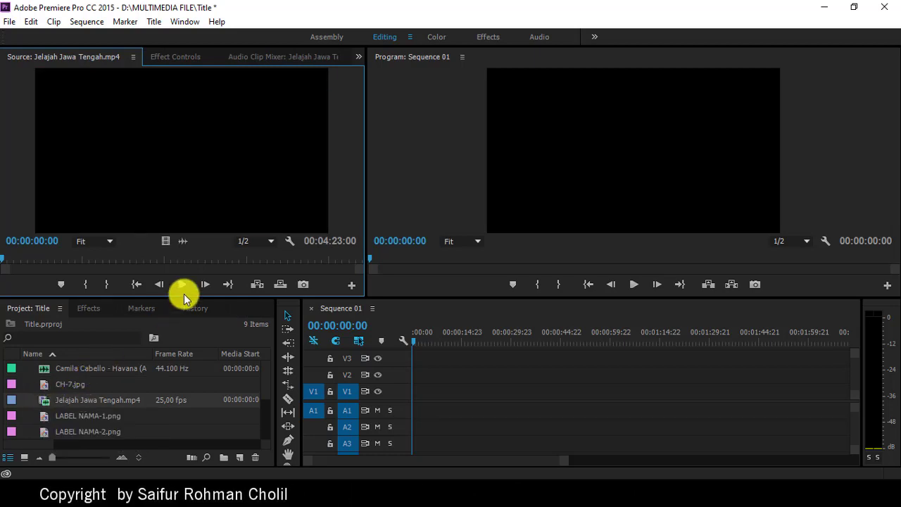
Step: Play through Jelajah Jawa Tengah.mp4 and set its Out point at 00:02:10:02, leaving a 00:01:58:00 range
click(182, 286)
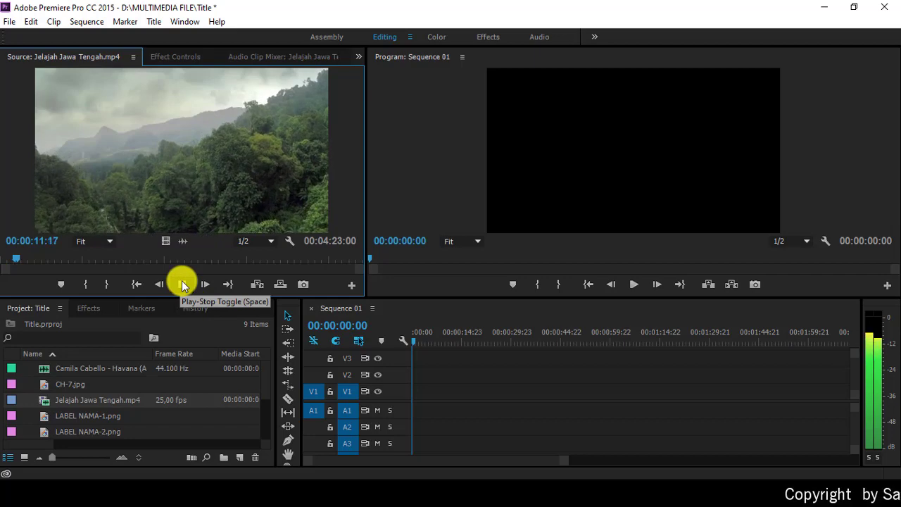
click(181, 280)
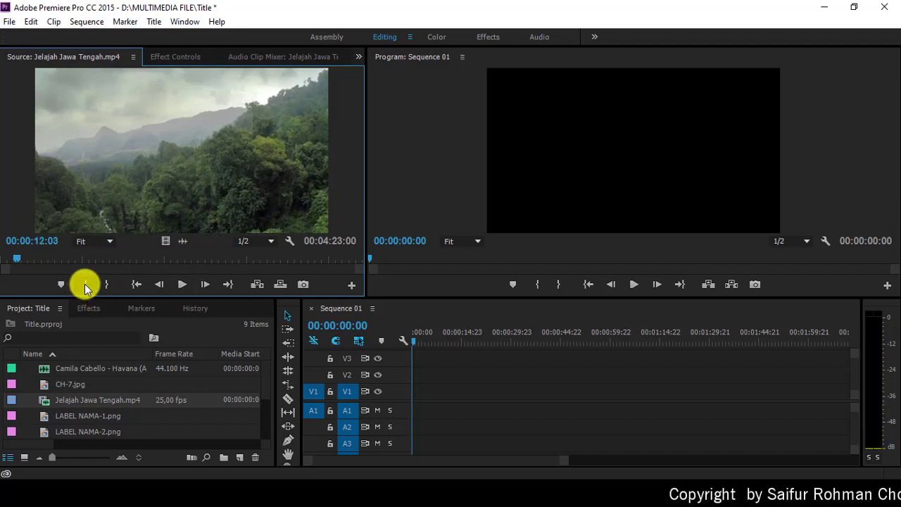
click(174, 258)
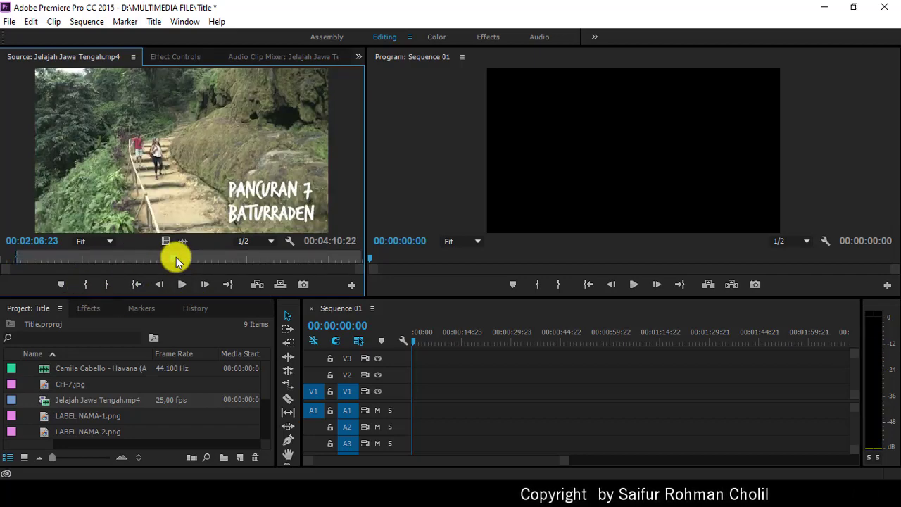
click(179, 285)
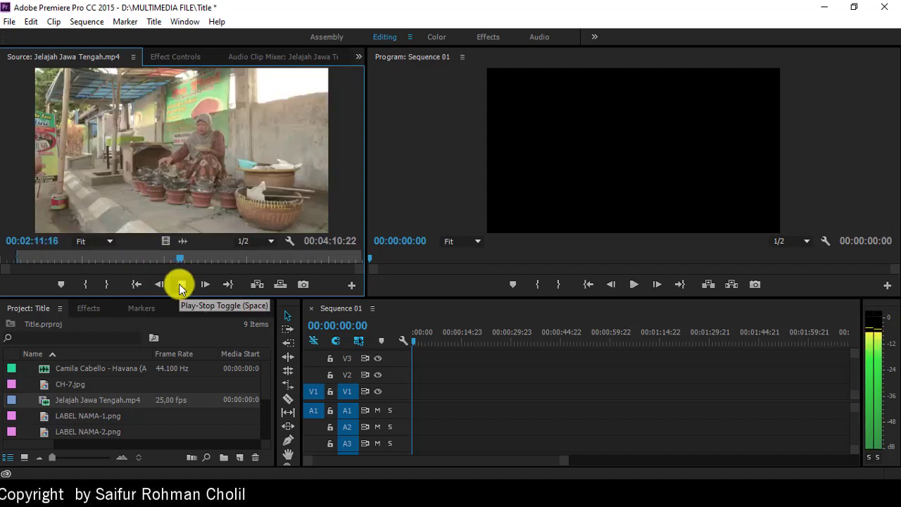
click(178, 284)
click(176, 260)
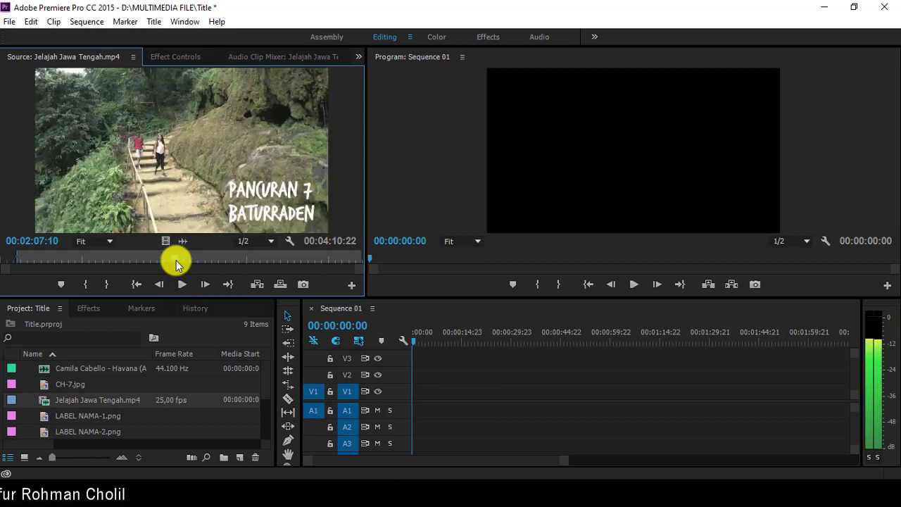
click(182, 285)
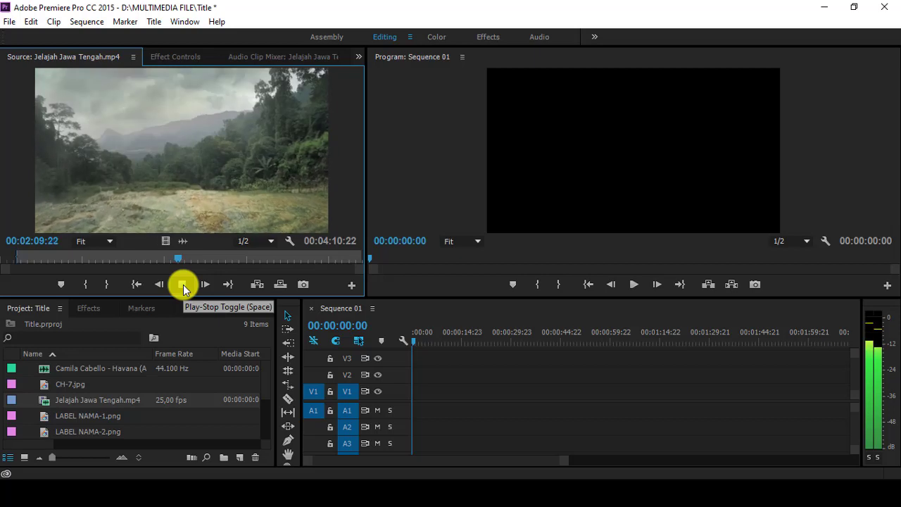
click(182, 285)
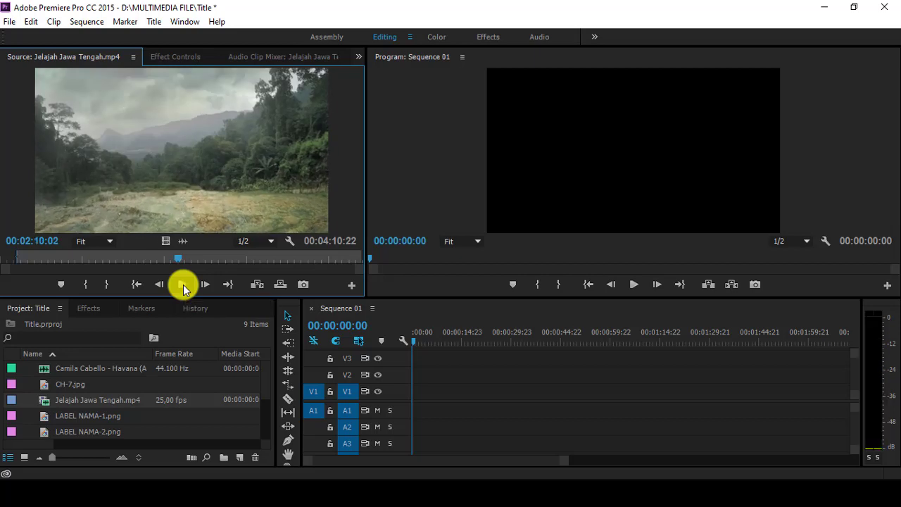
click(106, 283)
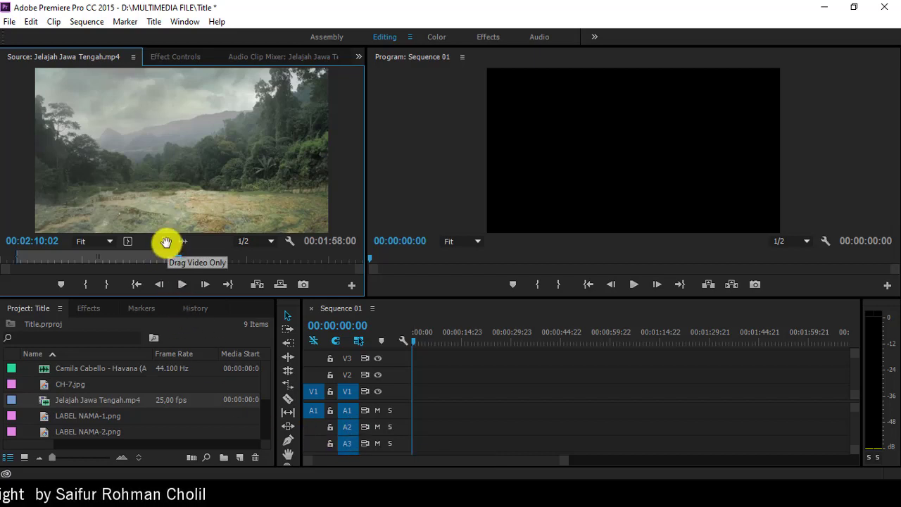
Step: Place only the trimmed video at 00:00 on track V1, keeping the existing sequence settings
drag(166, 242, 408, 392)
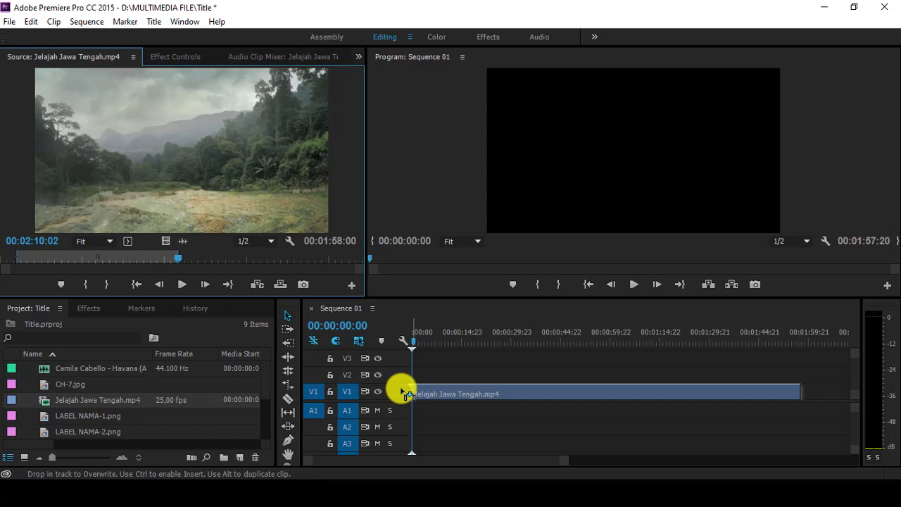
drag(399, 389, 398, 387)
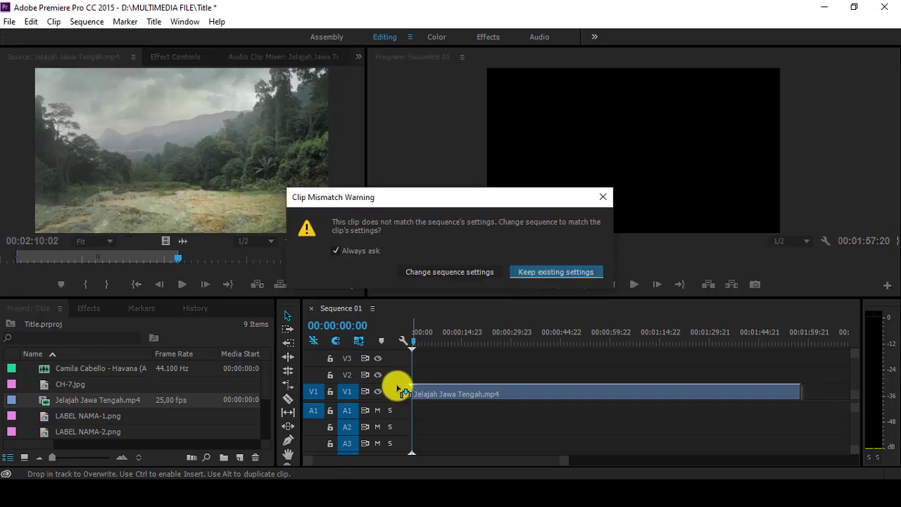
click(560, 272)
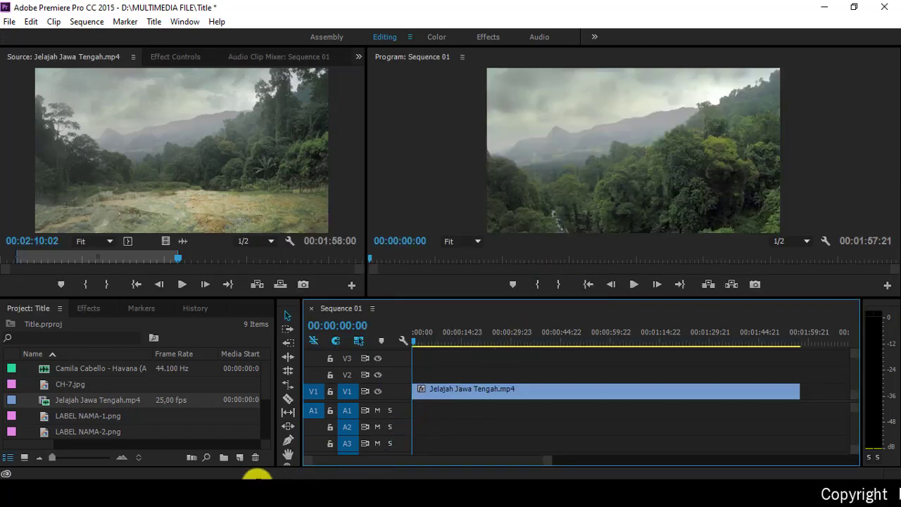
Step: Preview the Havana song and set its In point at 00;00;01;10
double_click(46, 367)
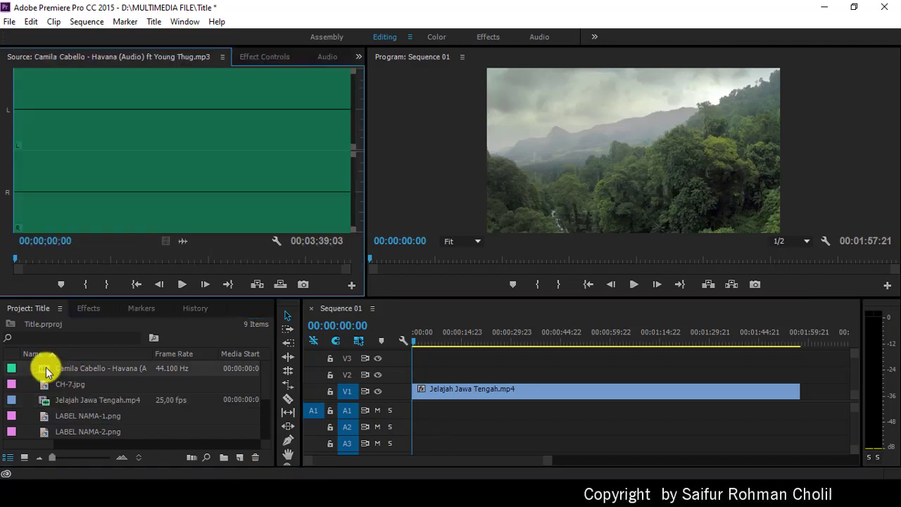
click(182, 286)
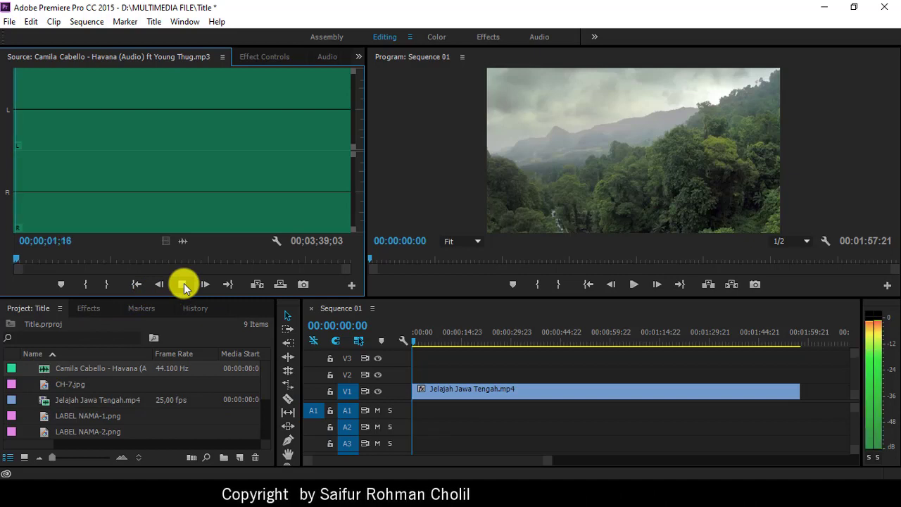
click(181, 286)
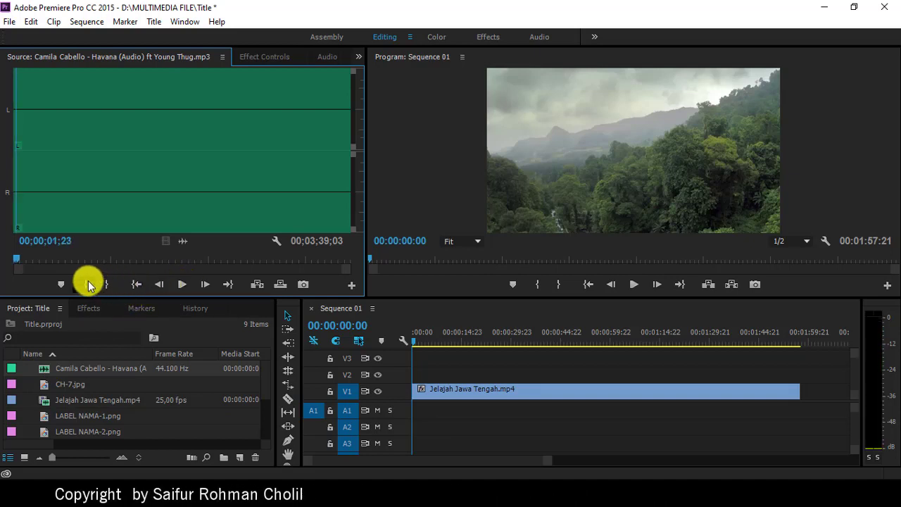
click(133, 285)
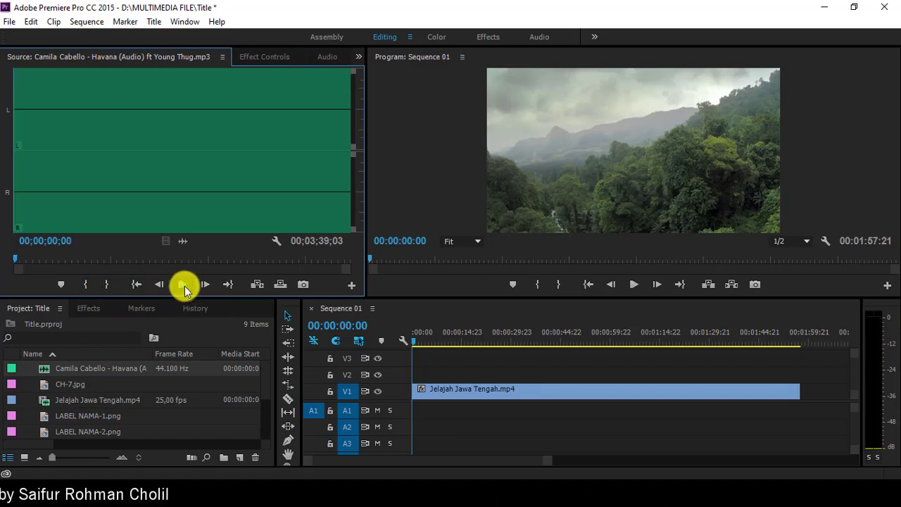
click(183, 286)
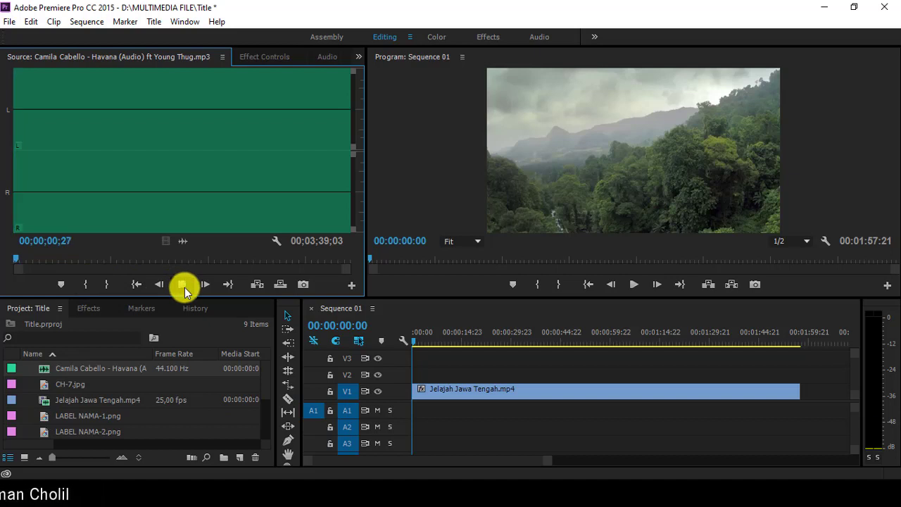
click(184, 290)
click(88, 284)
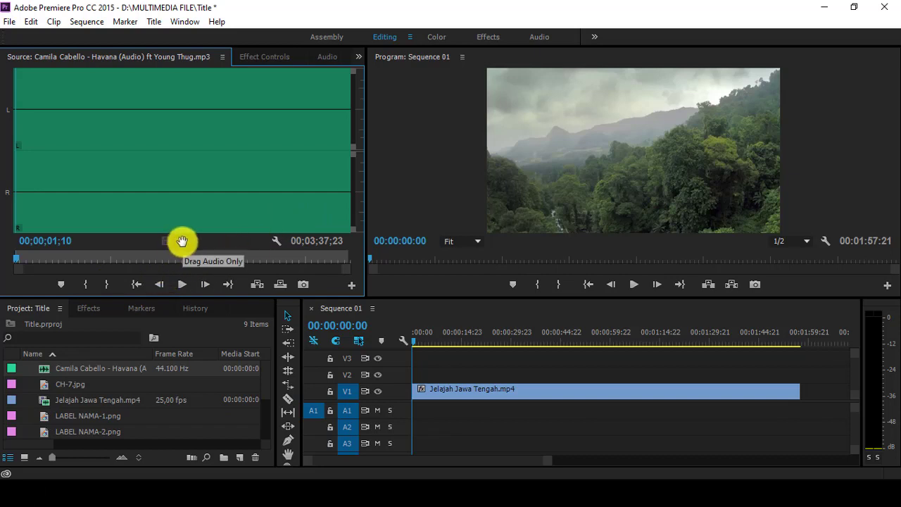
Step: Place the trimmed Havana audio on track A1 beneath the video and play the sequence
drag(352, 375, 388, 420)
drag(553, 461, 628, 477)
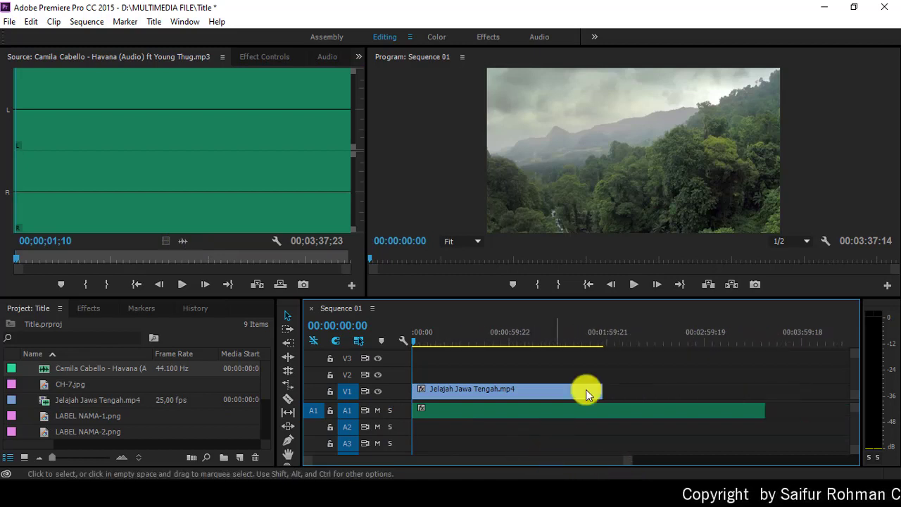
click(634, 285)
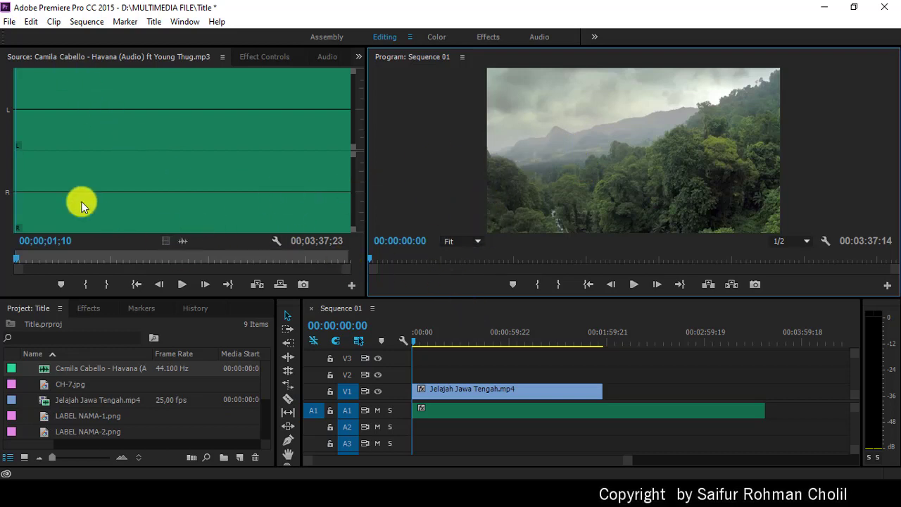
Step: Create a new title with default settings, keeping the name Title 01
click(9, 22)
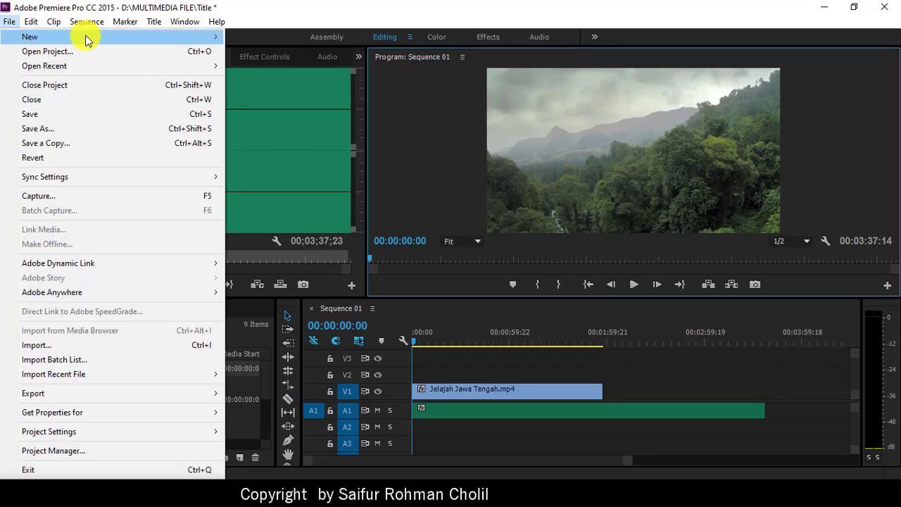
mouse_move(124, 35)
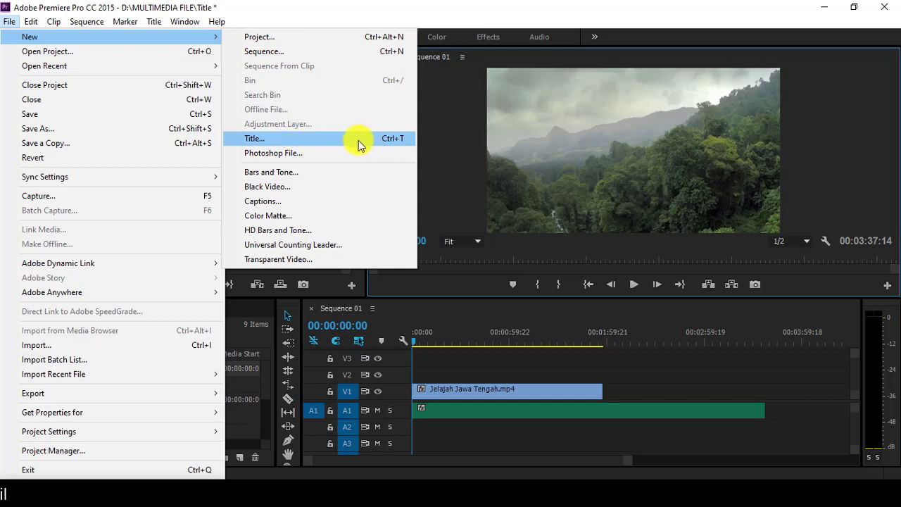
click(358, 139)
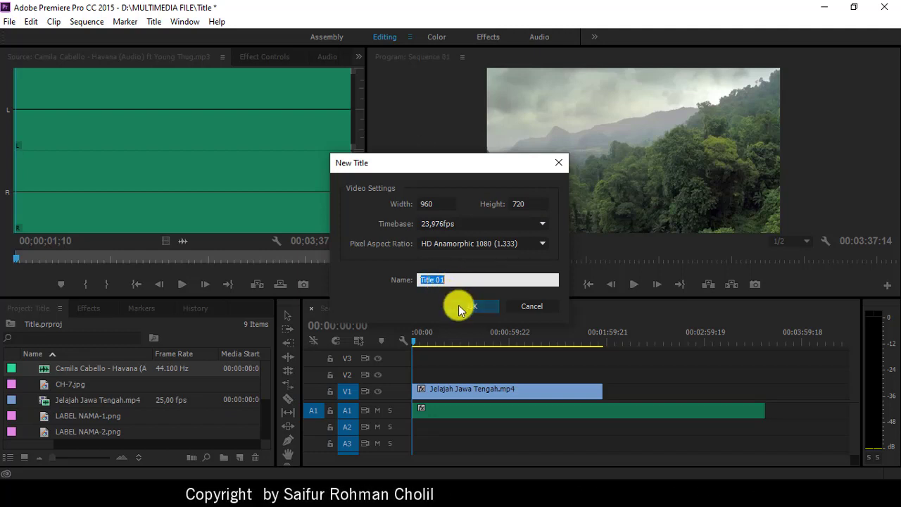
click(462, 305)
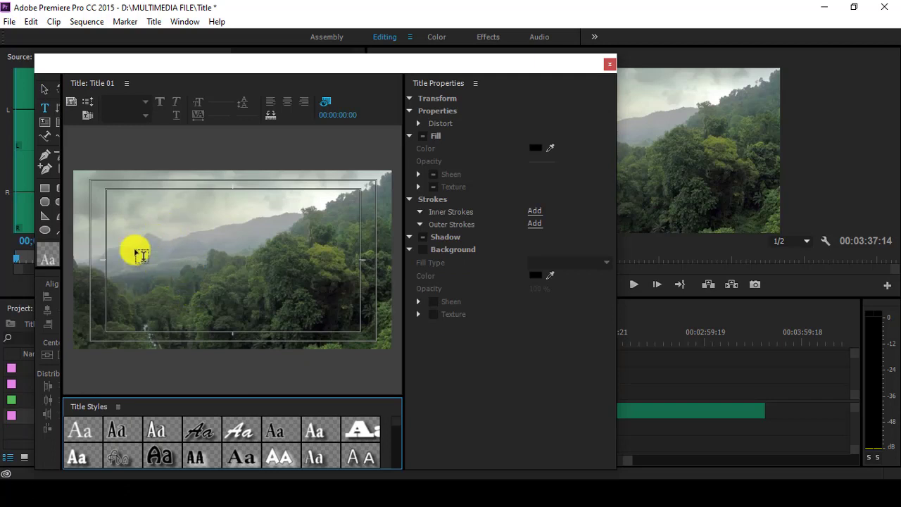
Step: Widen the Titler window, move it up slightly, and show its drawing tools in two columns
click(45, 113)
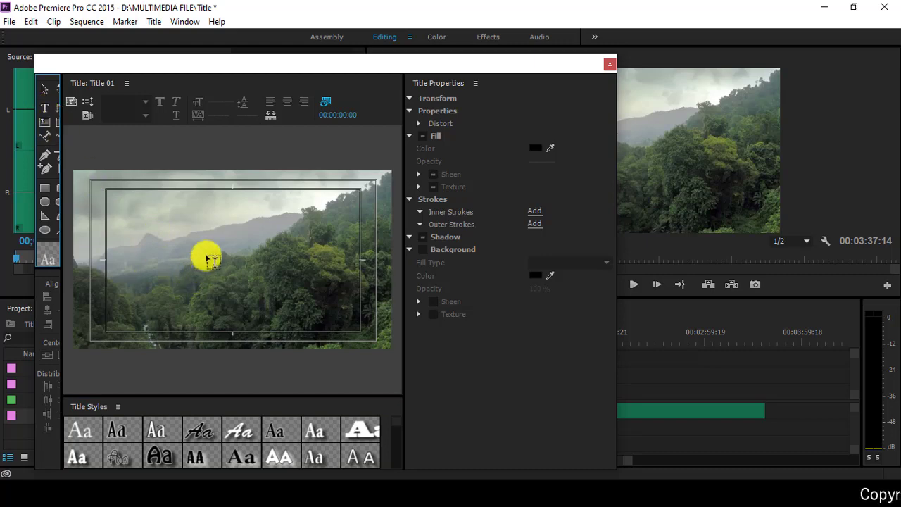
drag(62, 146, 75, 152)
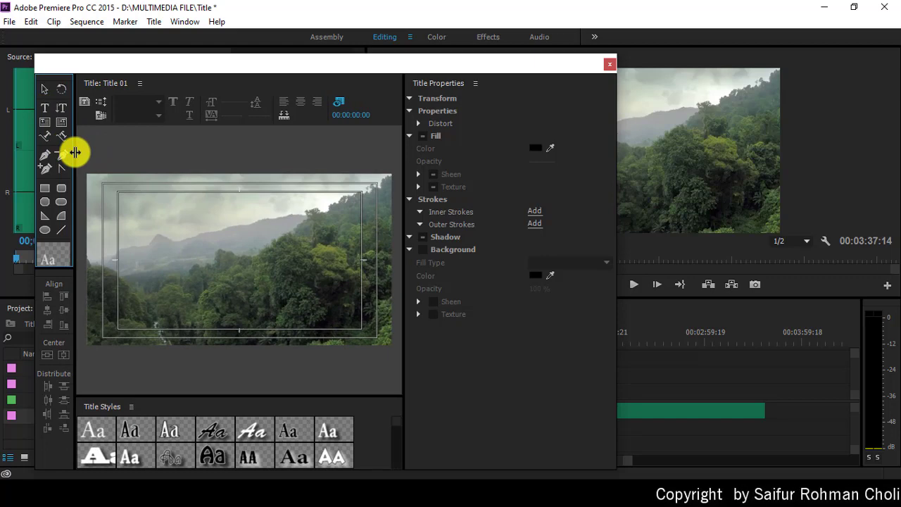
drag(618, 198, 642, 200)
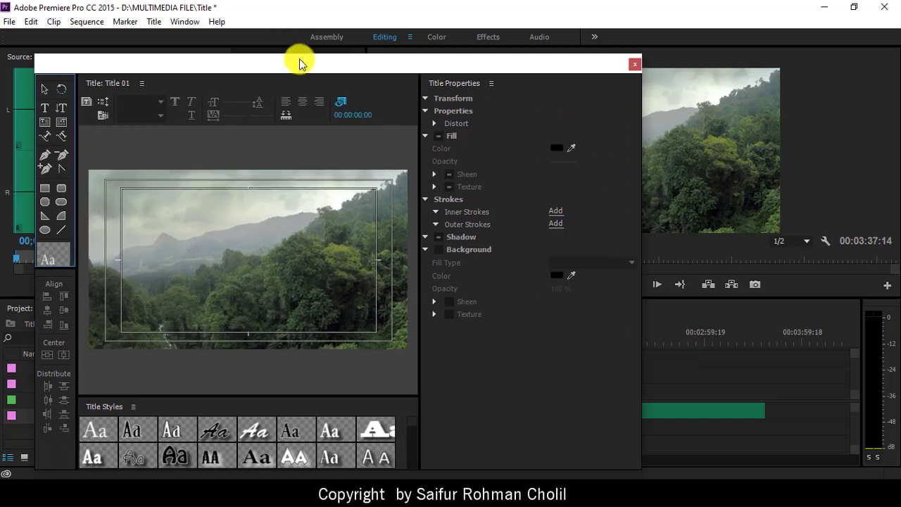
drag(296, 64, 295, 60)
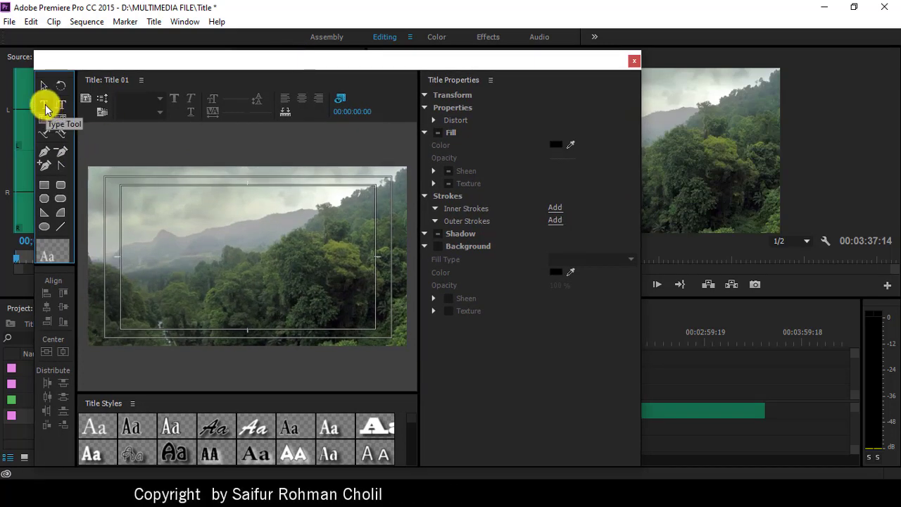
Step: Type 'Pariwisata Jawa Tengah' in the upper centre of the frame and select all the text
click(44, 107)
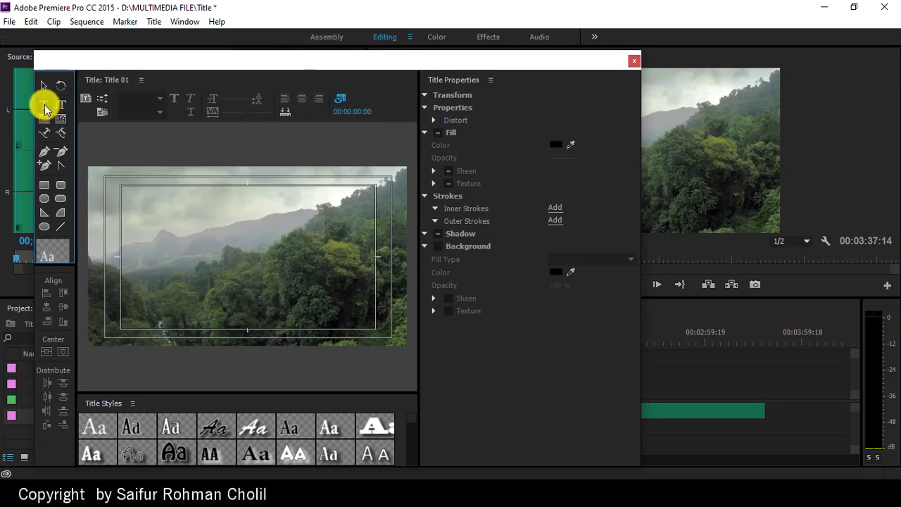
click(241, 239)
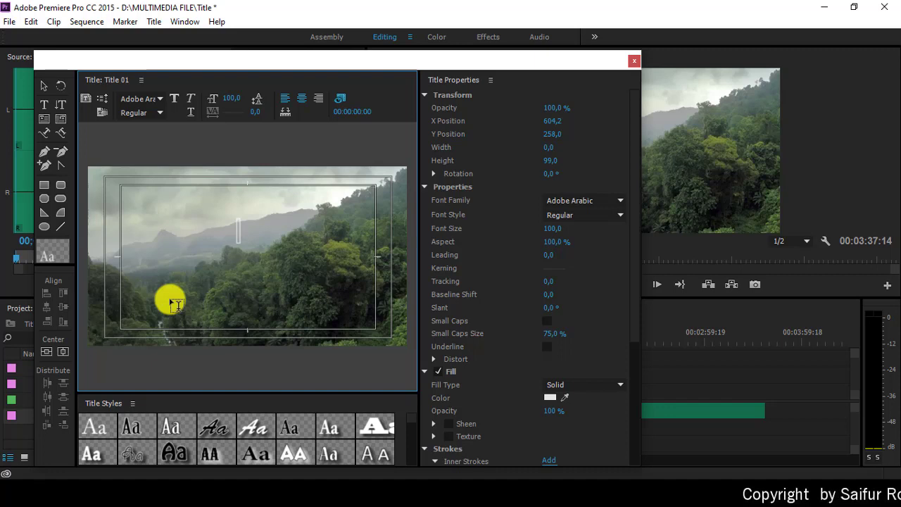
text(Pariwi)
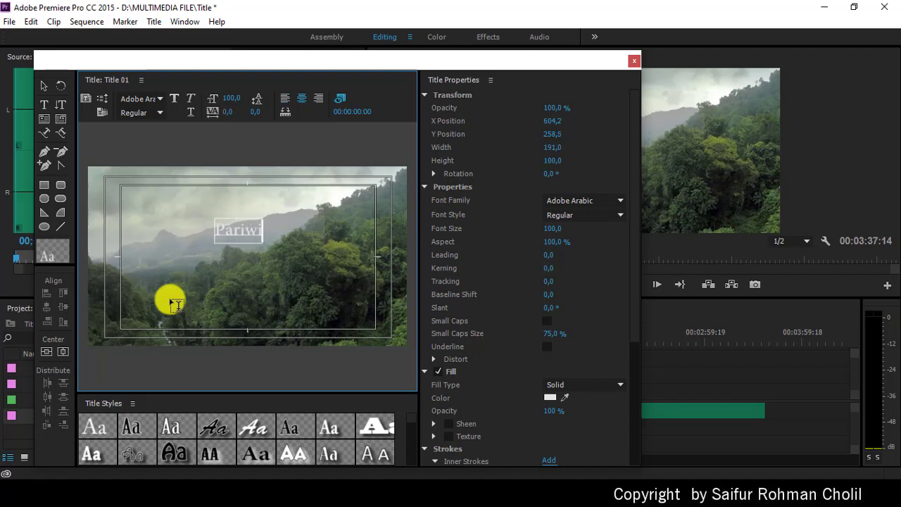
text(sata Ja)
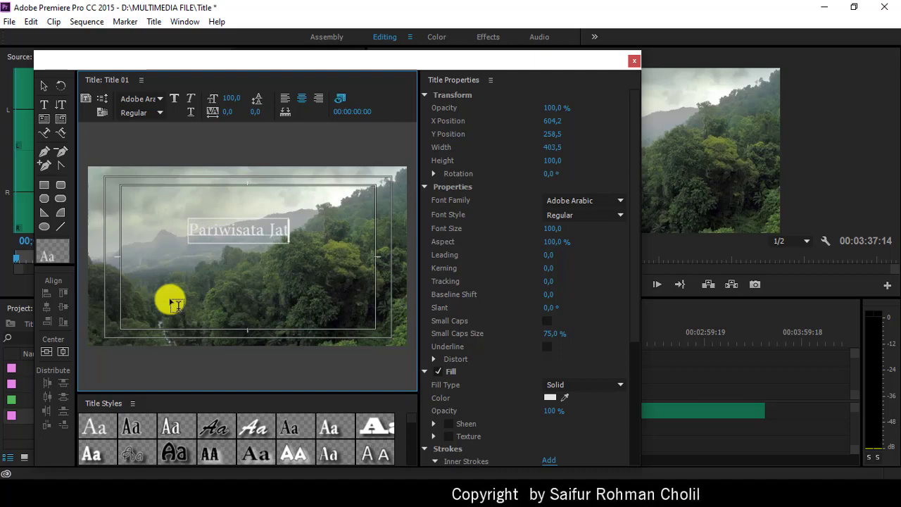
text(wa Tengah)
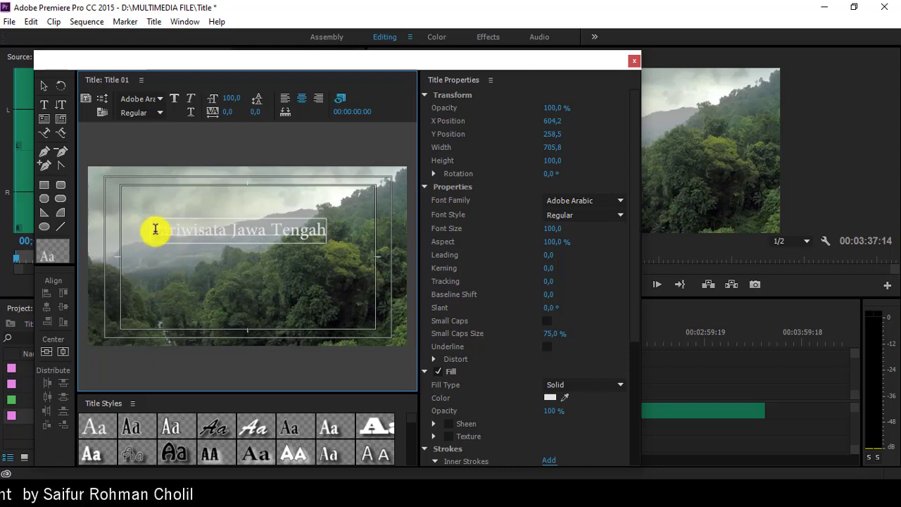
key(ctrl+a)
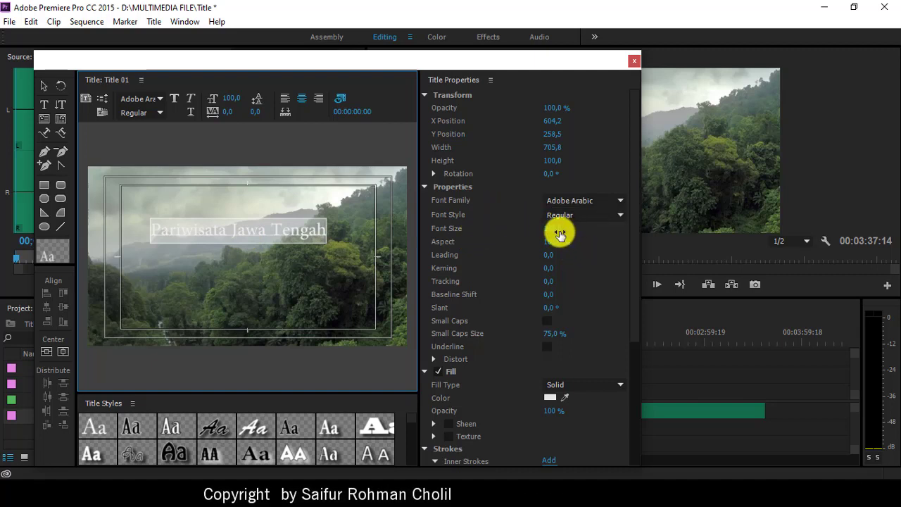
Step: Set the title text to Myriad Hebrew Bold, size 86, nudged slightly right and down
click(622, 202)
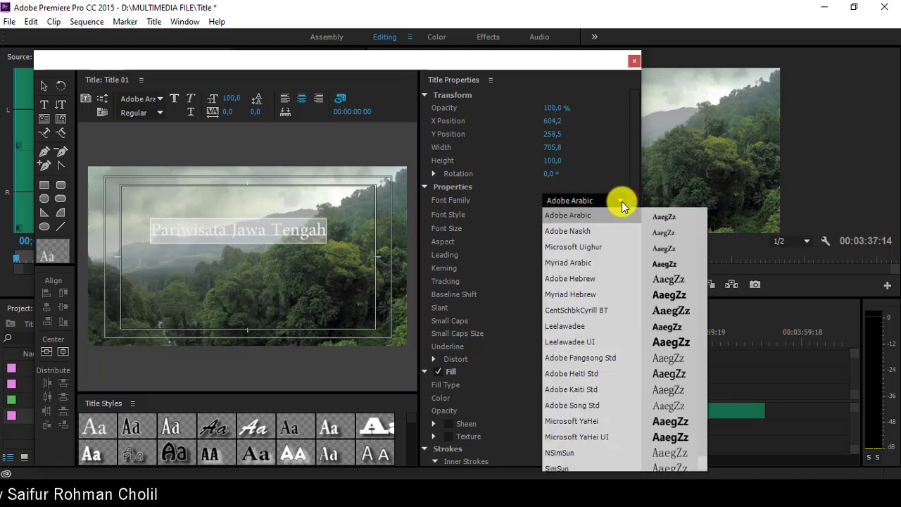
click(590, 294)
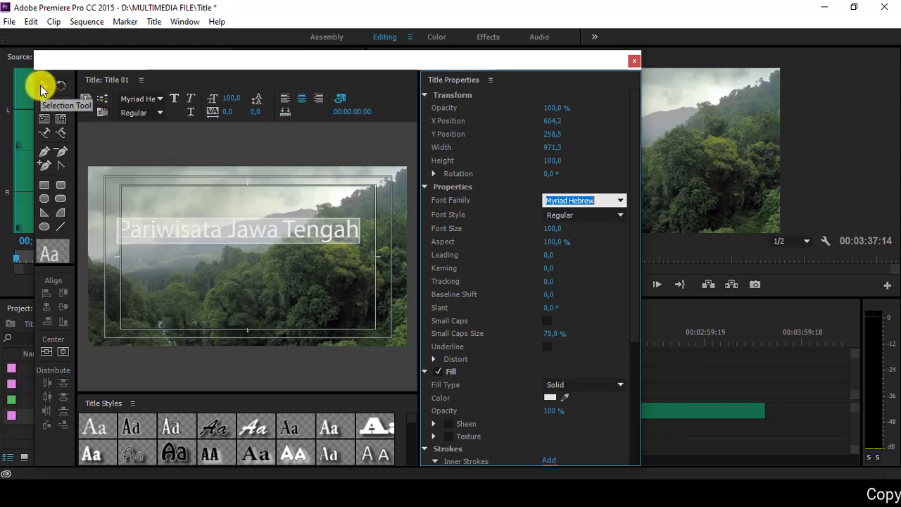
click(40, 88)
mouse_move(207, 237)
mouse_down()
mouse_move(219, 233)
mouse_move(216, 244)
mouse_up()
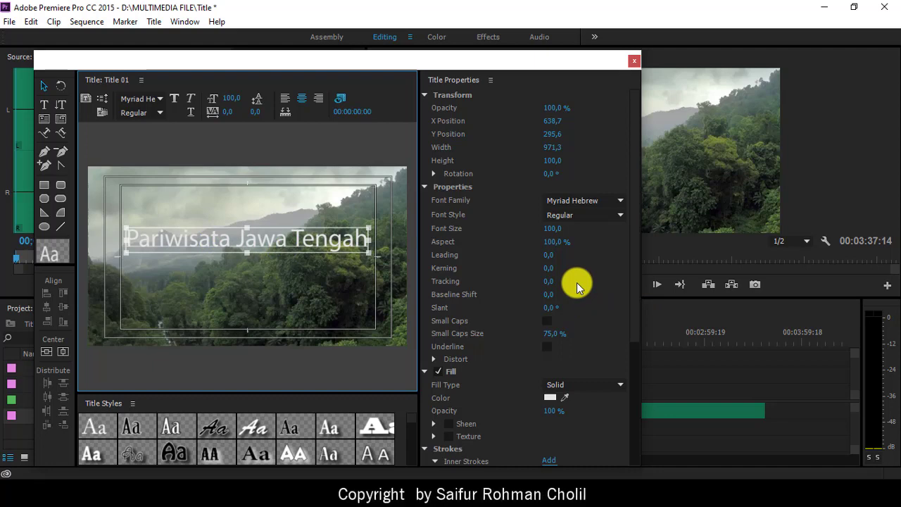
click(622, 215)
click(608, 232)
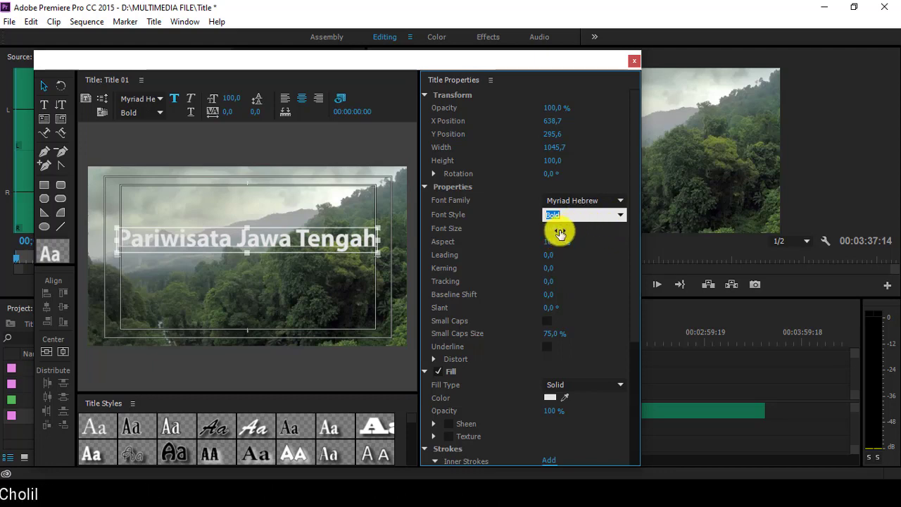
drag(551, 230, 546, 239)
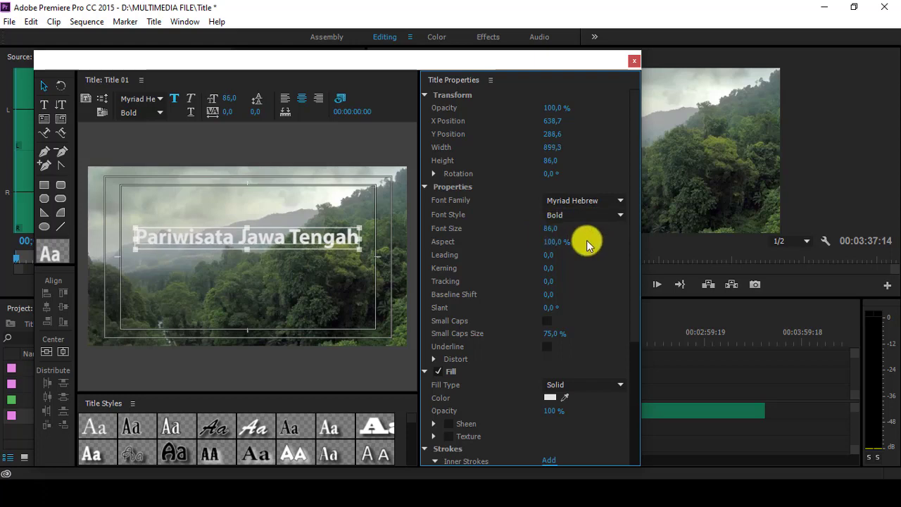
scroll(585, 249, down, 3)
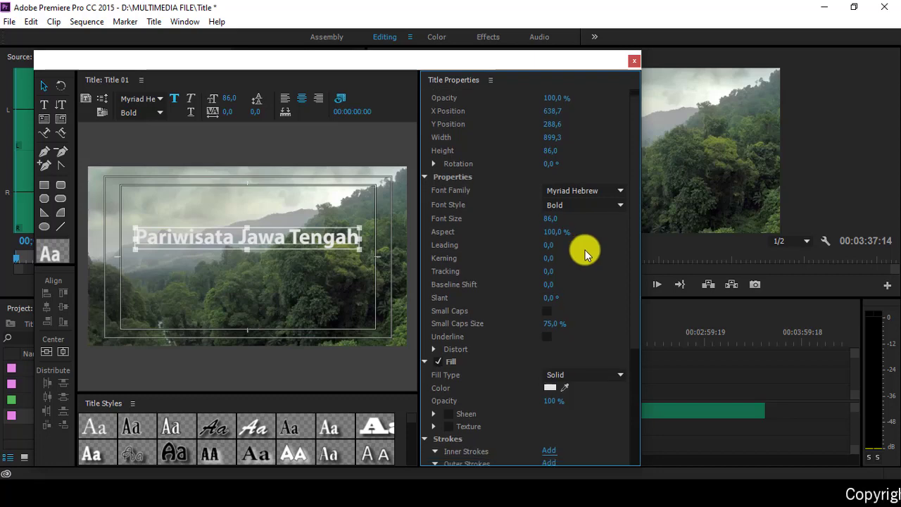
scroll(584, 256, down, 3)
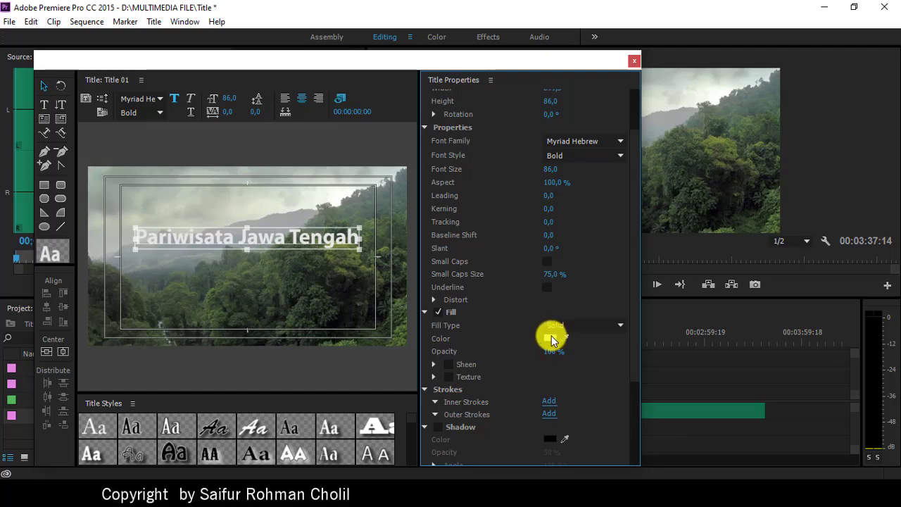
Step: Change the text fill colour from white to black, hex 000000
click(549, 338)
drag(547, 354, 517, 344)
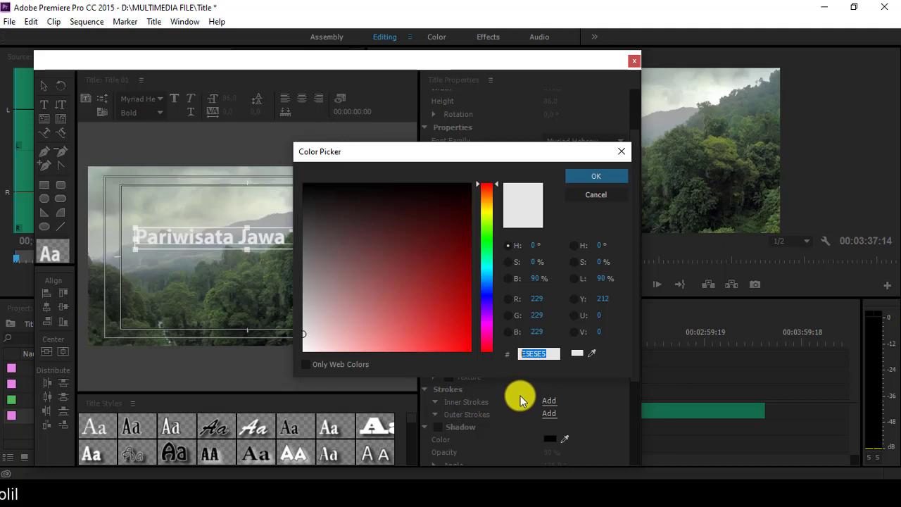
text(ffffff)
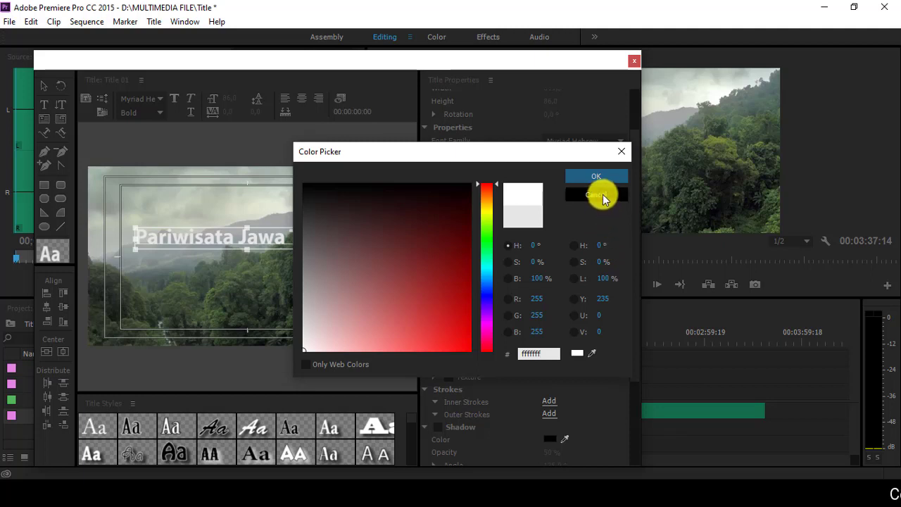
drag(546, 356, 511, 350)
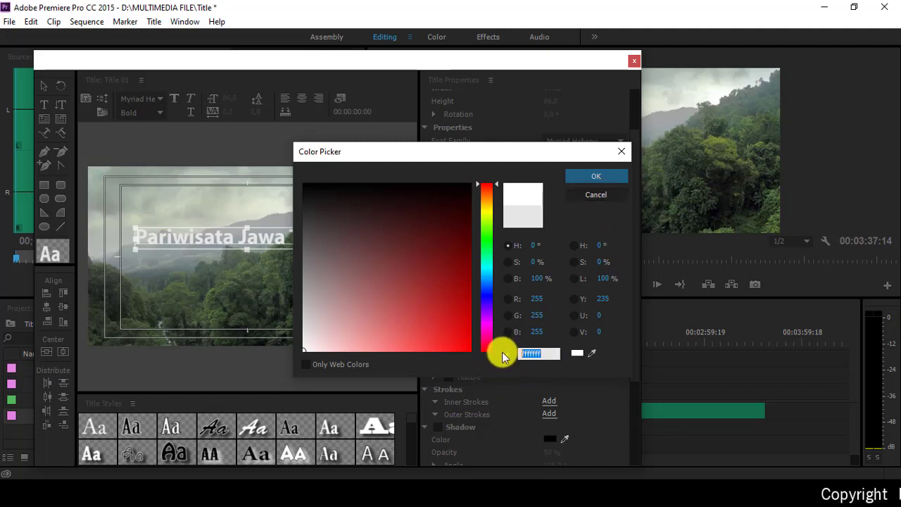
text(000000)
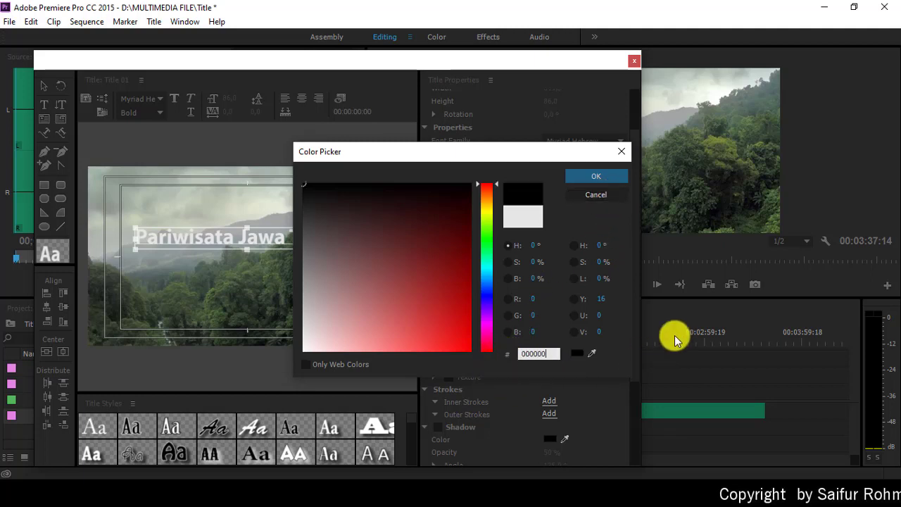
click(596, 176)
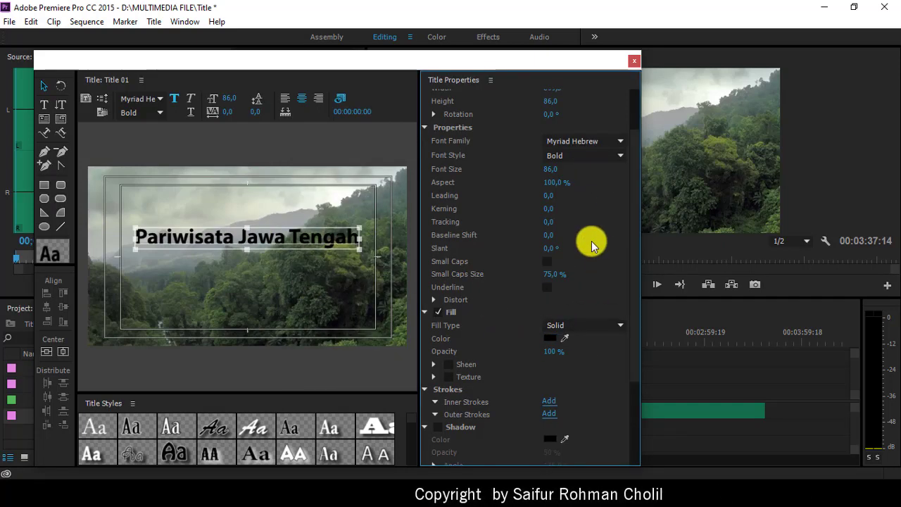
scroll(591, 261, down, 1)
Step: Enable the title's shadow and set its colour to white (#ffffff)
scroll(483, 396, down, 1)
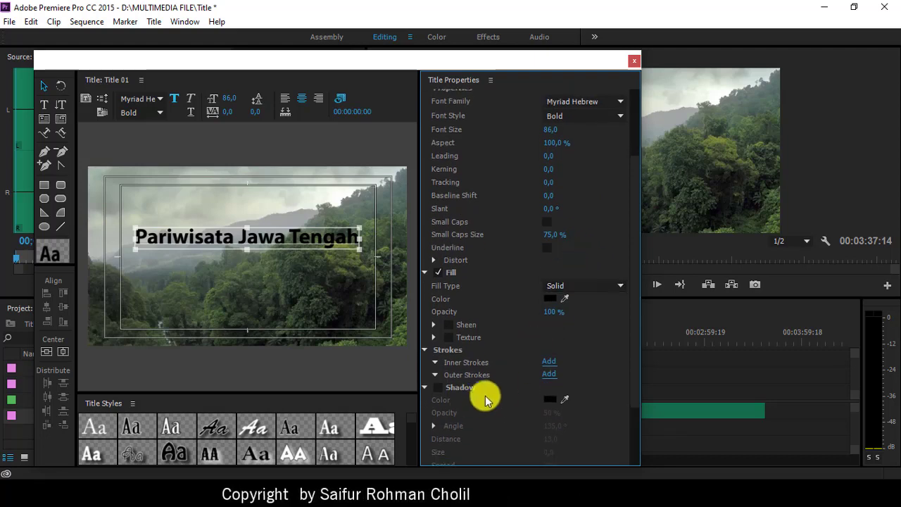
scroll(493, 373, down, 2)
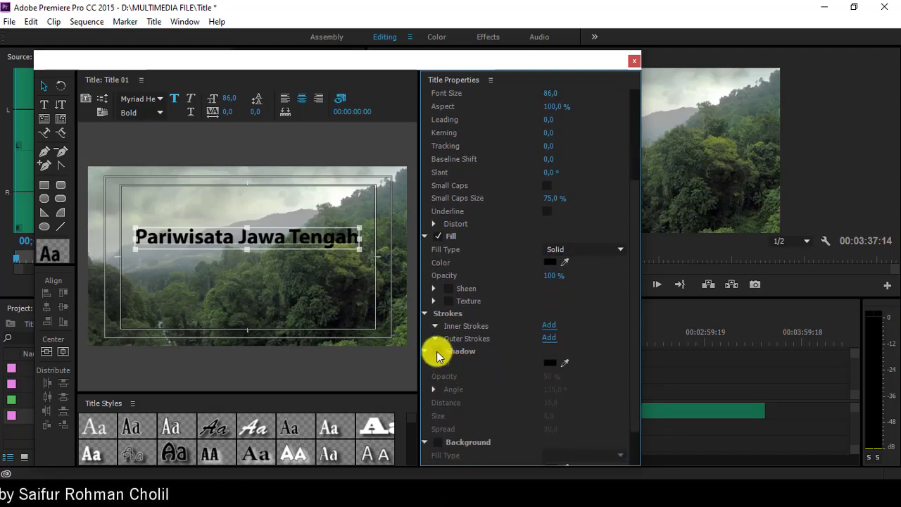
click(437, 352)
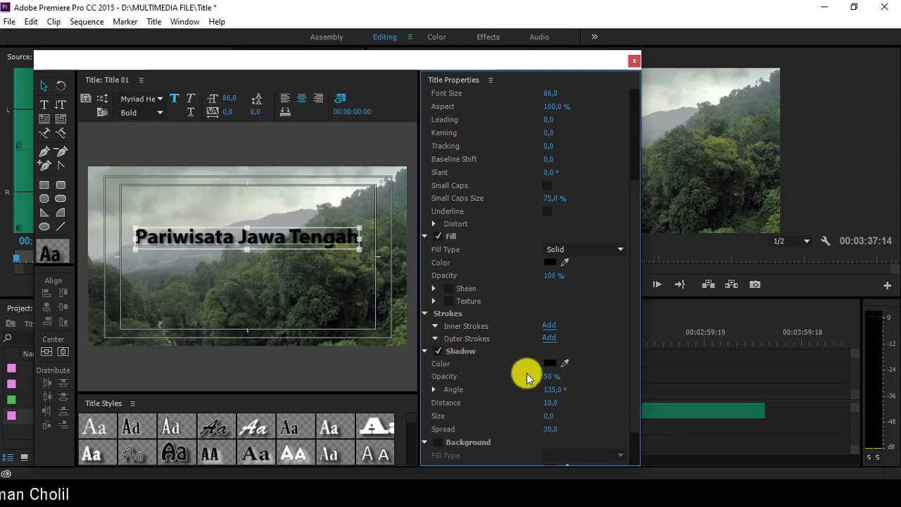
click(548, 364)
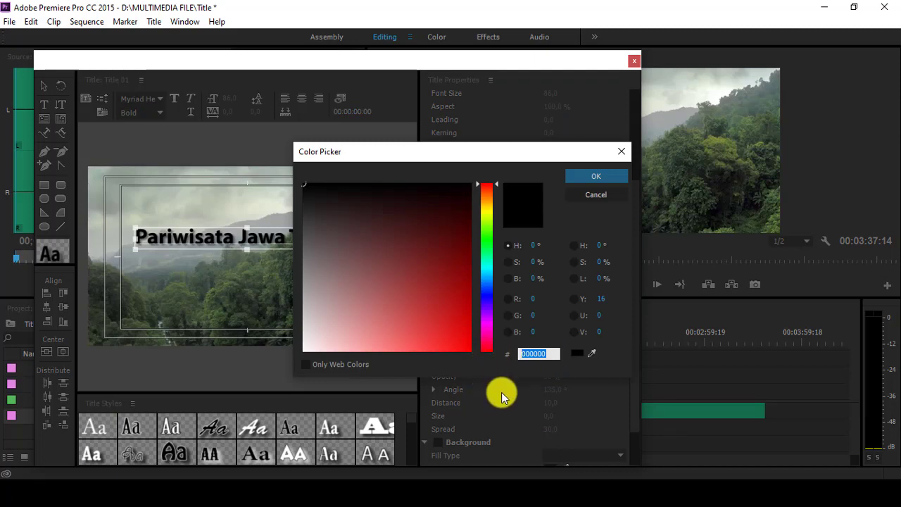
text(ffffff)
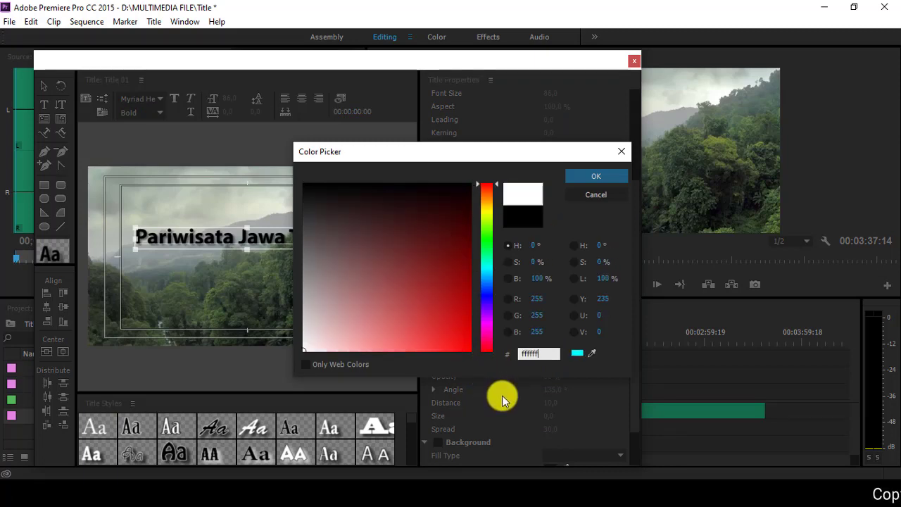
click(603, 180)
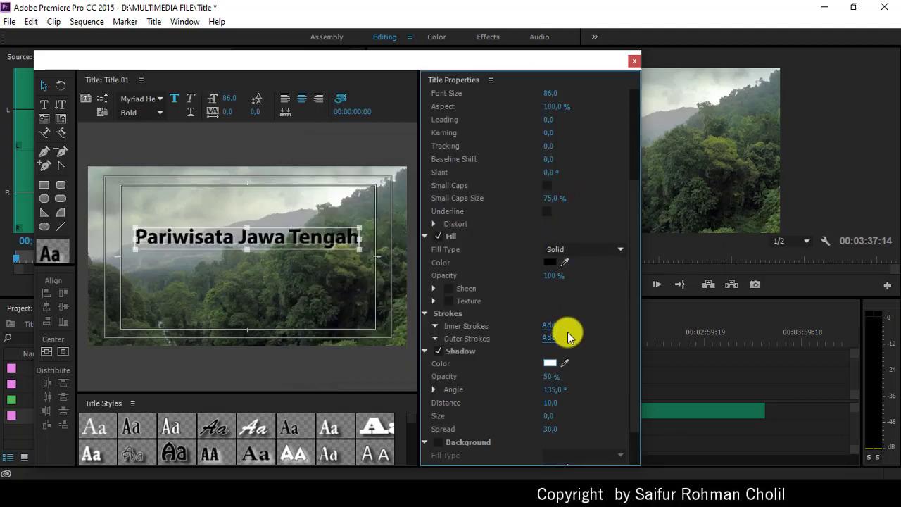
Step: Set the shadow to opacity 100%, distance 7, size 100 and spread 50
scroll(567, 345, down, 1)
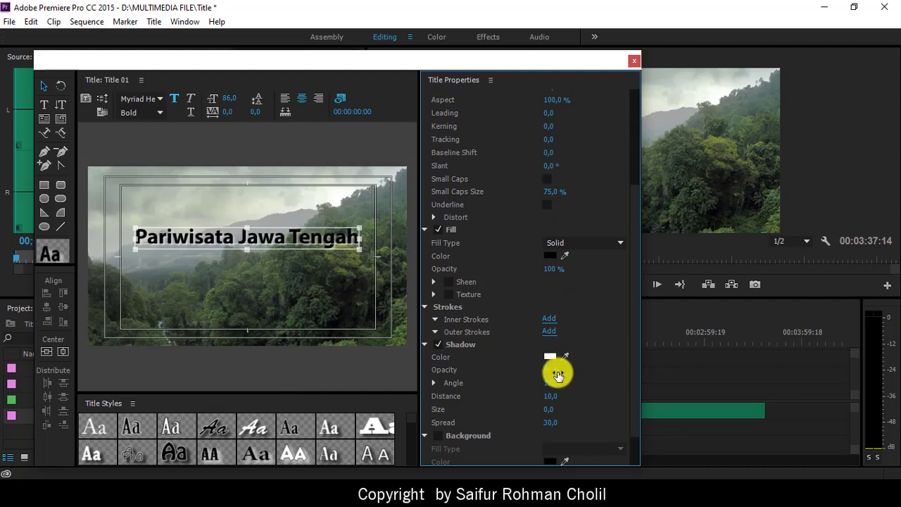
drag(556, 369, 613, 378)
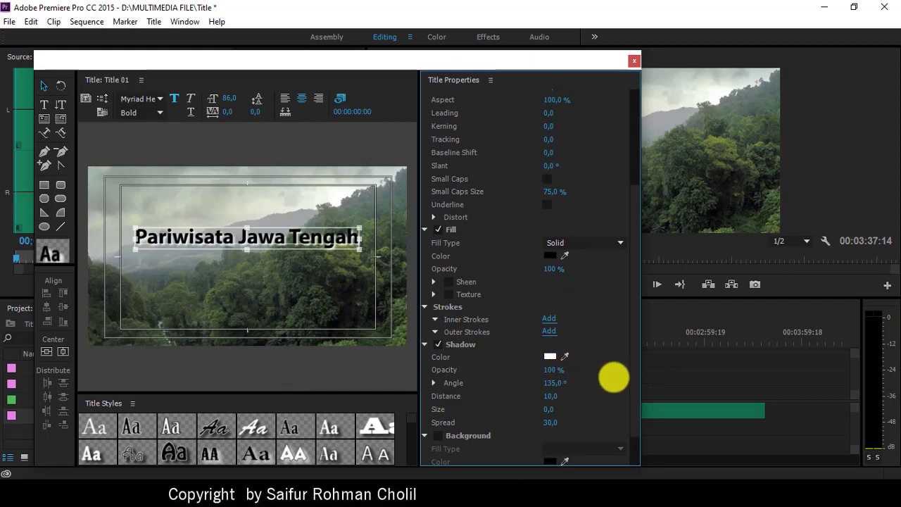
scroll(579, 347, down, 1)
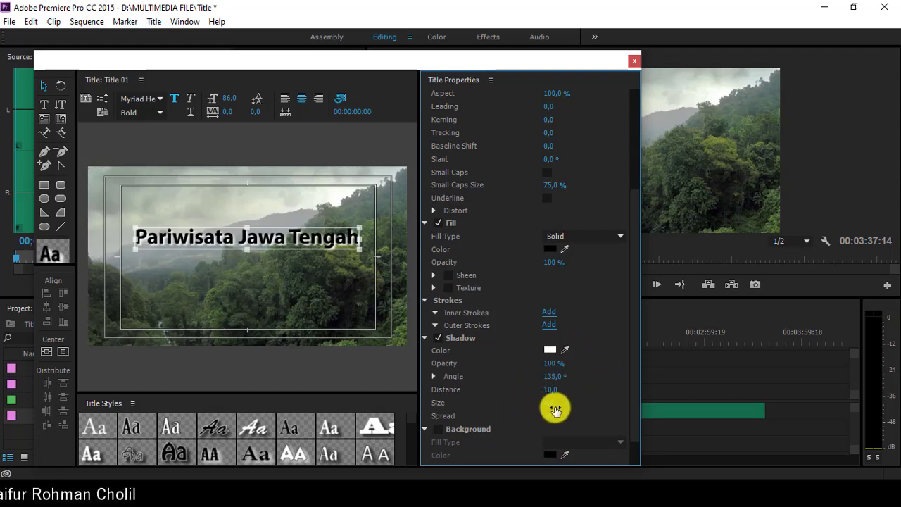
drag(551, 408, 620, 422)
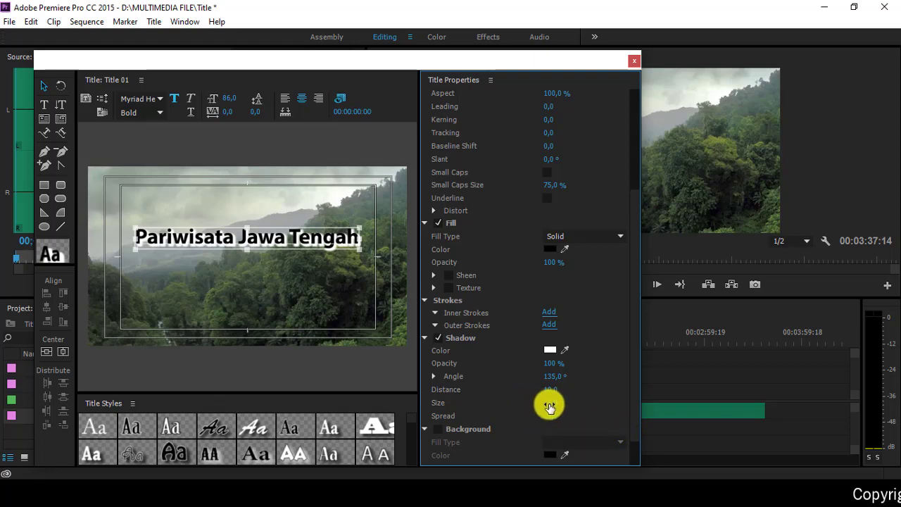
drag(554, 407, 694, 408)
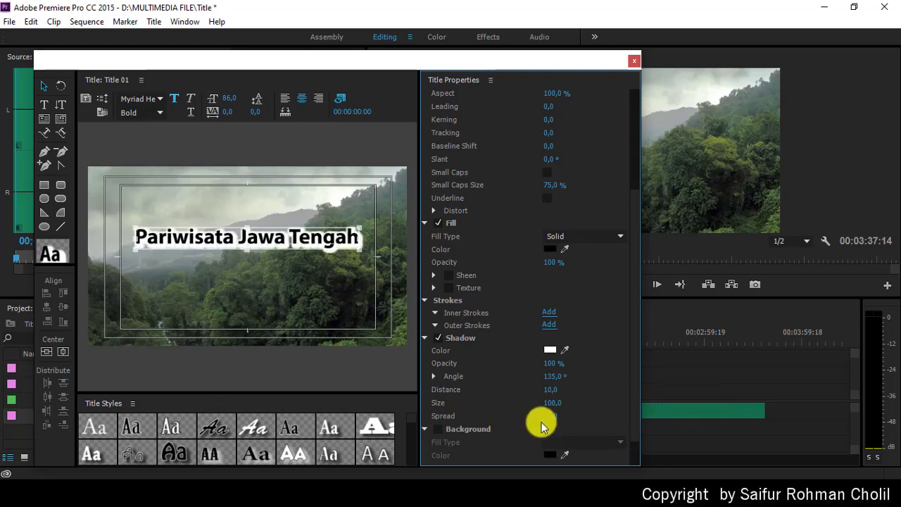
mouse_move(556, 390)
mouse_down()
mouse_move(581, 389)
mouse_move(553, 387)
mouse_up()
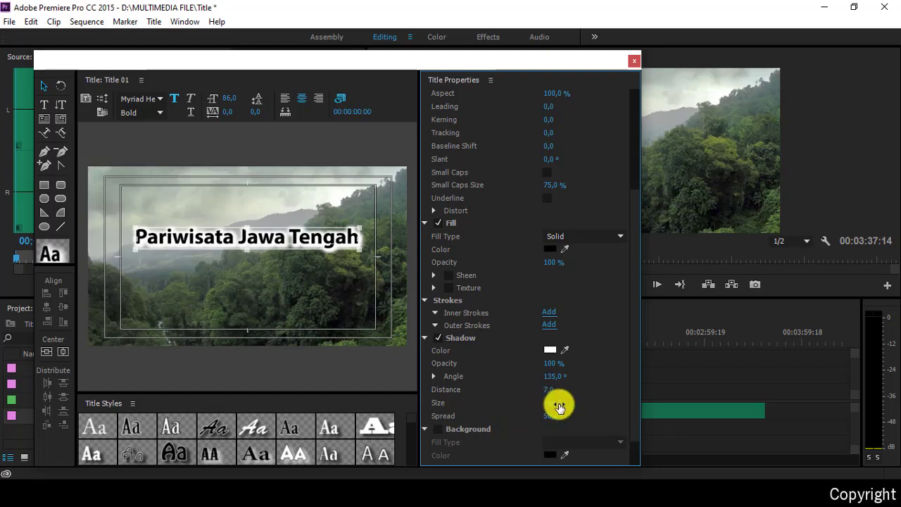
drag(559, 406, 601, 413)
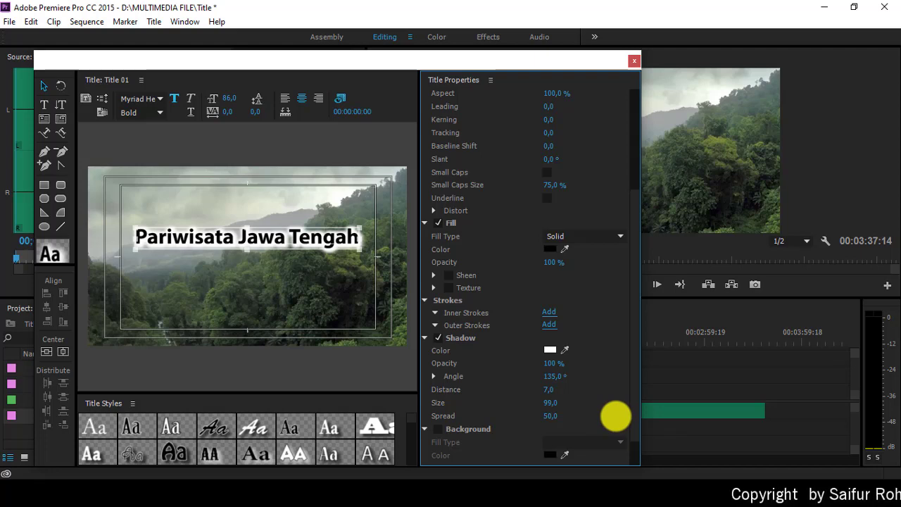
click(552, 406)
text(100)
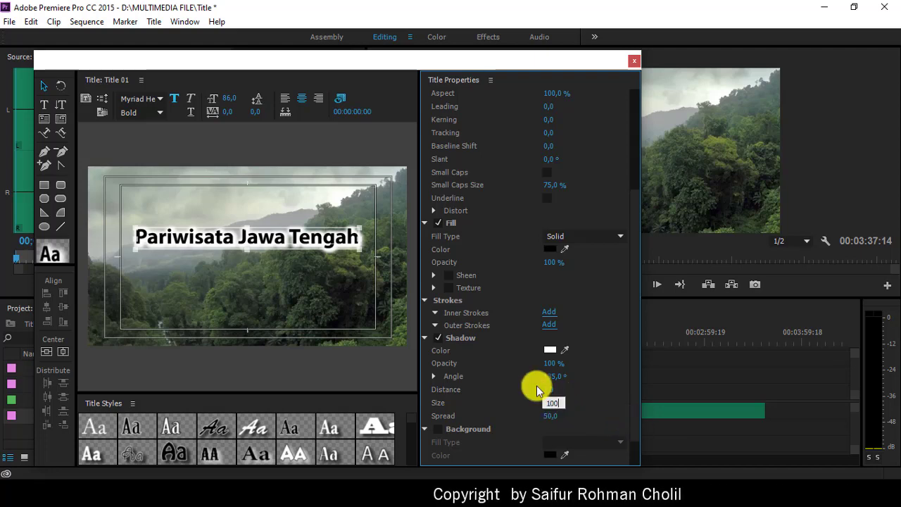
key(Return)
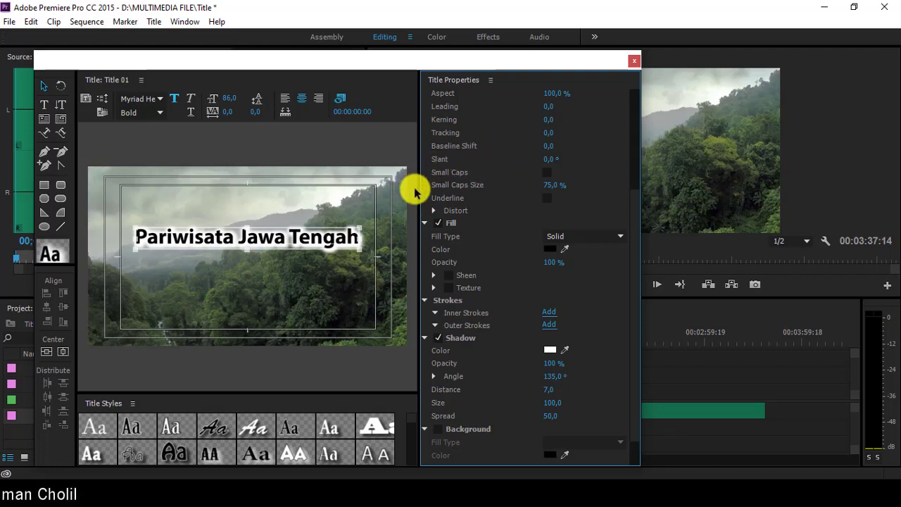
Step: Close the Titler and place Title 01 on track V2 at the start of Sequence 01
click(633, 60)
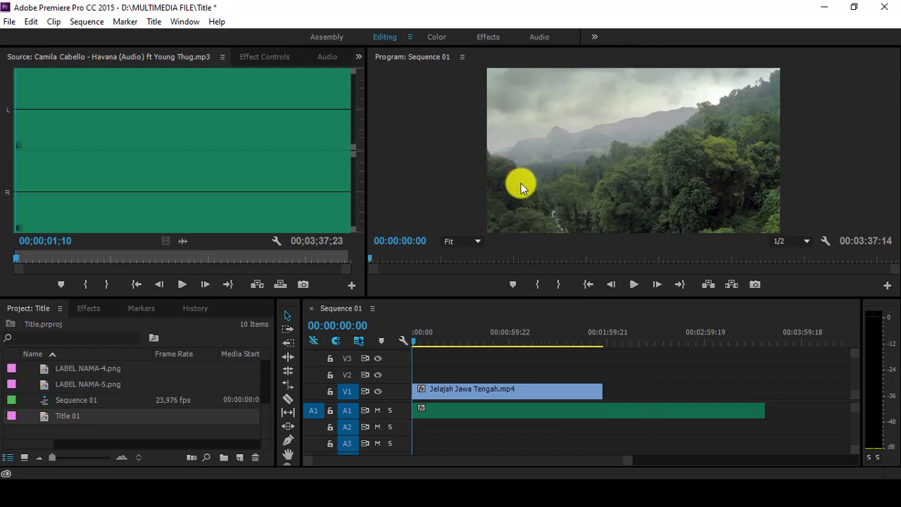
click(63, 418)
drag(63, 418, 413, 369)
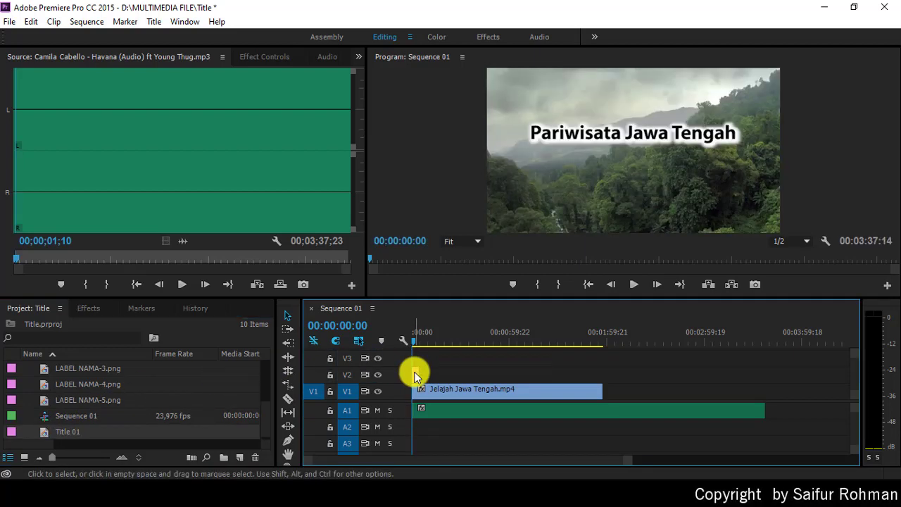
Step: Preview the title over the forest footage, then select the Title 01 clip on V2
click(632, 286)
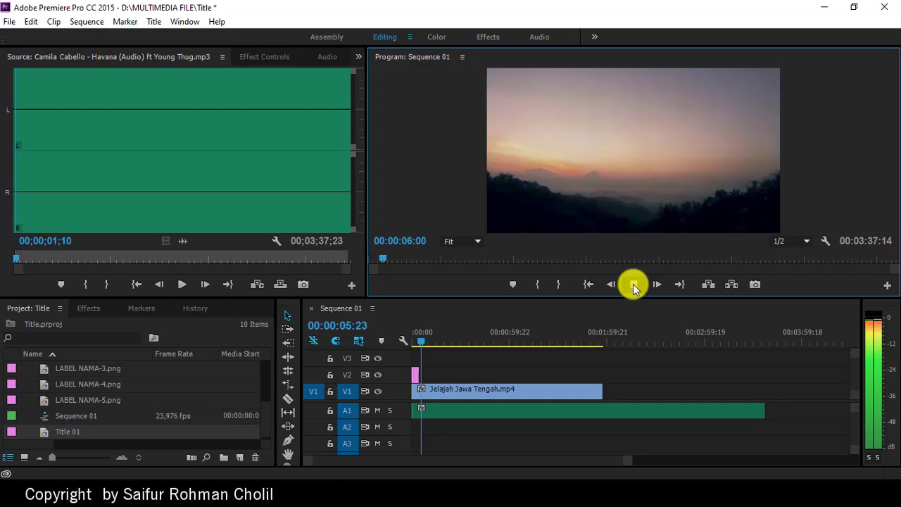
click(633, 286)
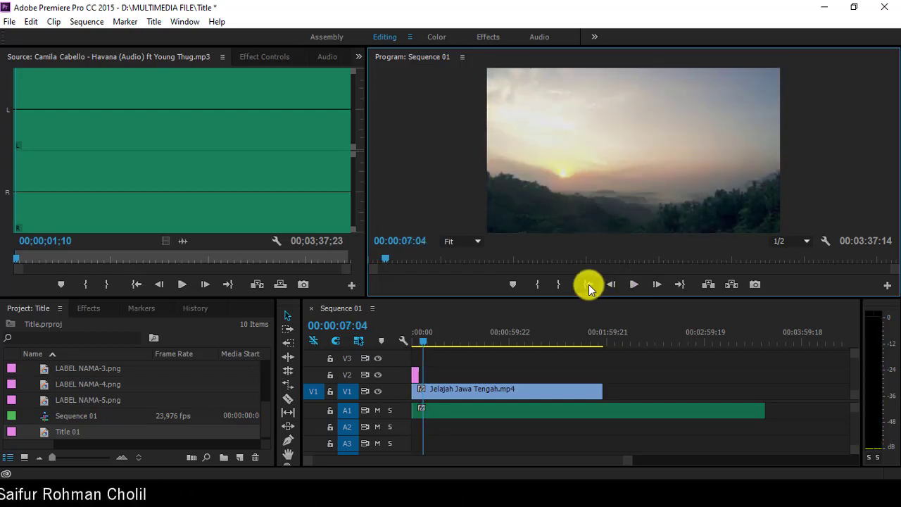
click(588, 285)
click(633, 289)
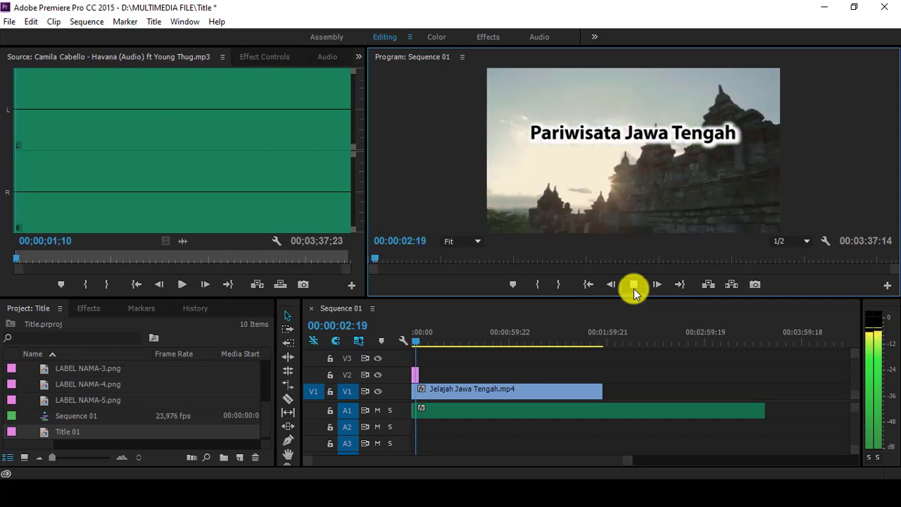
click(634, 289)
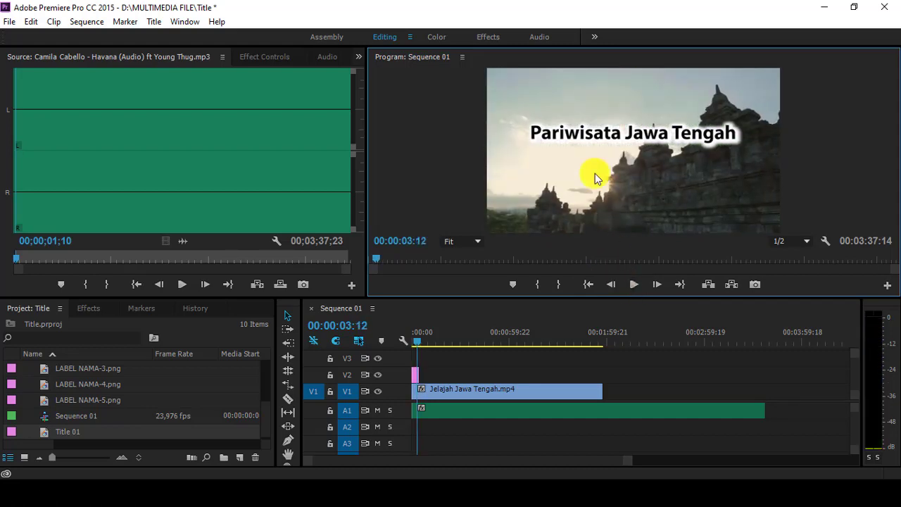
click(590, 285)
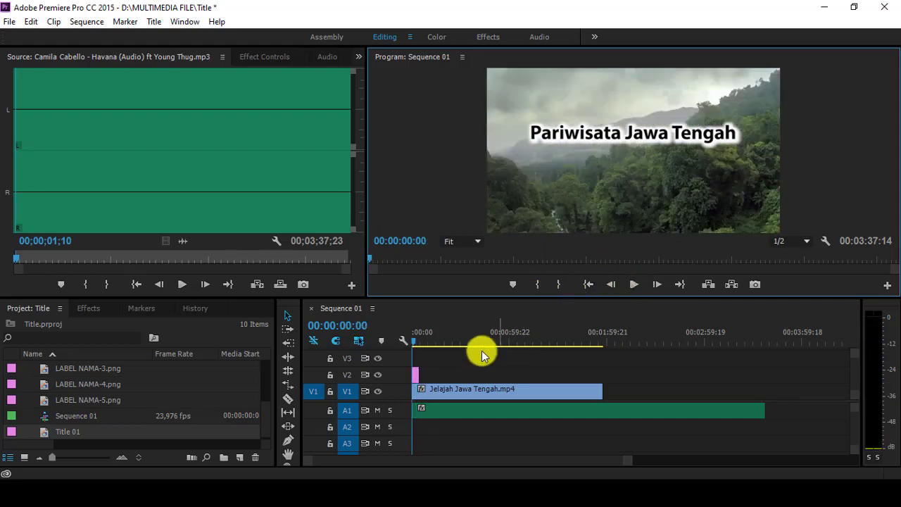
drag(628, 464, 589, 462)
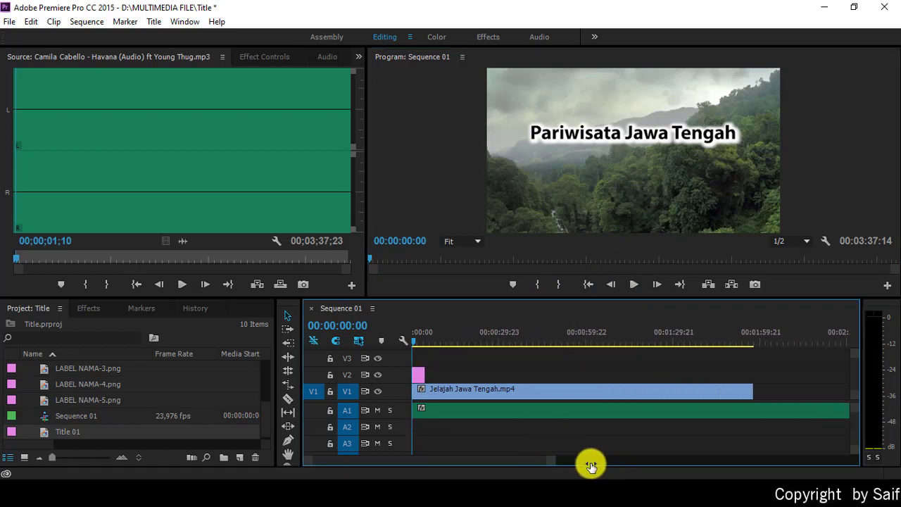
double_click(417, 378)
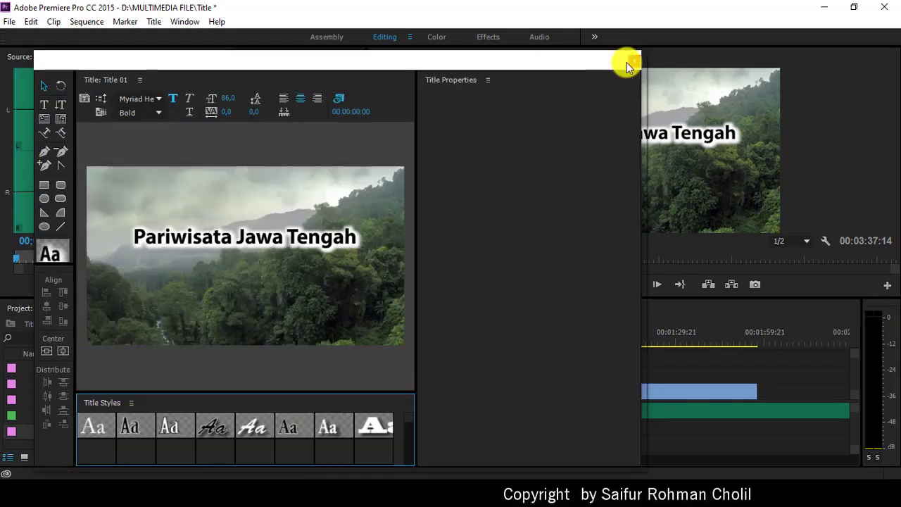
click(635, 61)
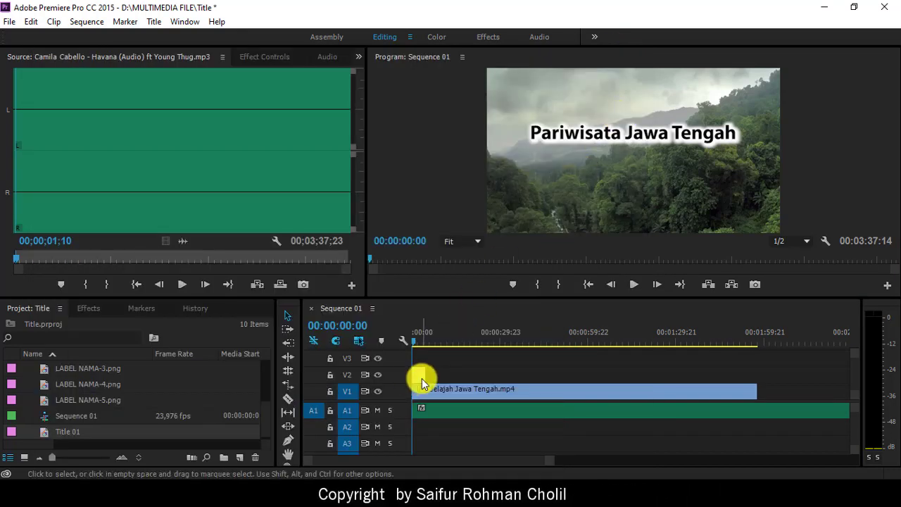
click(418, 373)
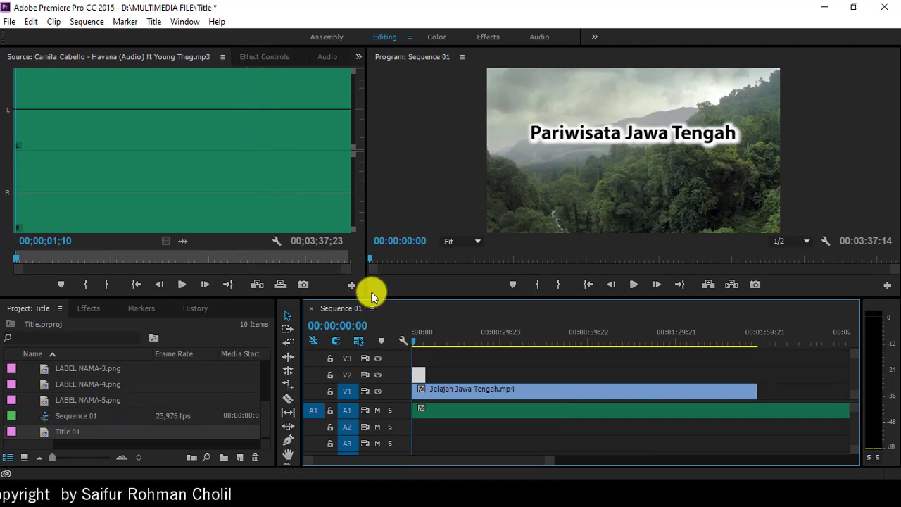
Step: In Effect Controls, expand Motion and move the title off-screen left to X −419.5
click(264, 56)
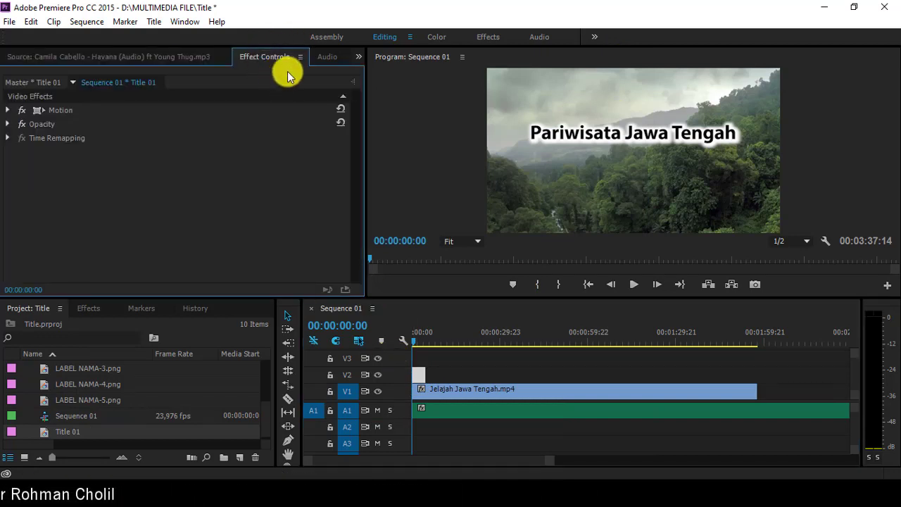
click(15, 109)
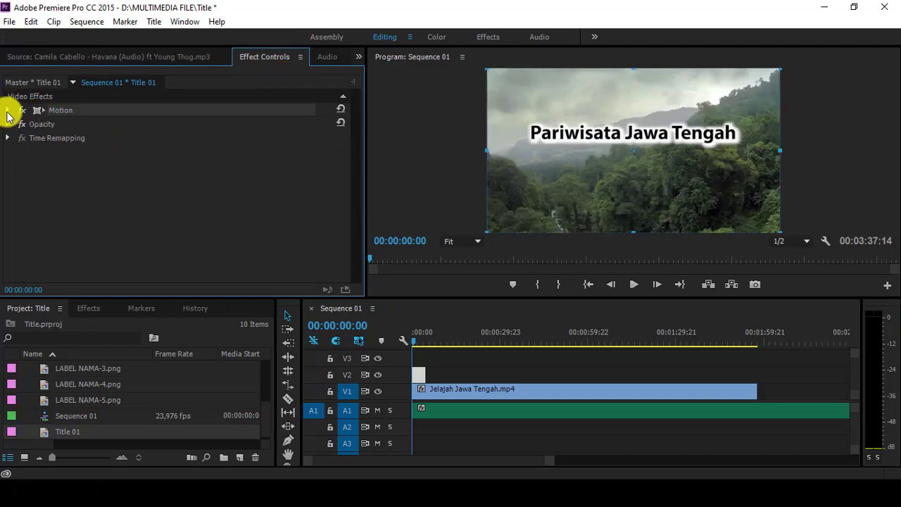
click(9, 110)
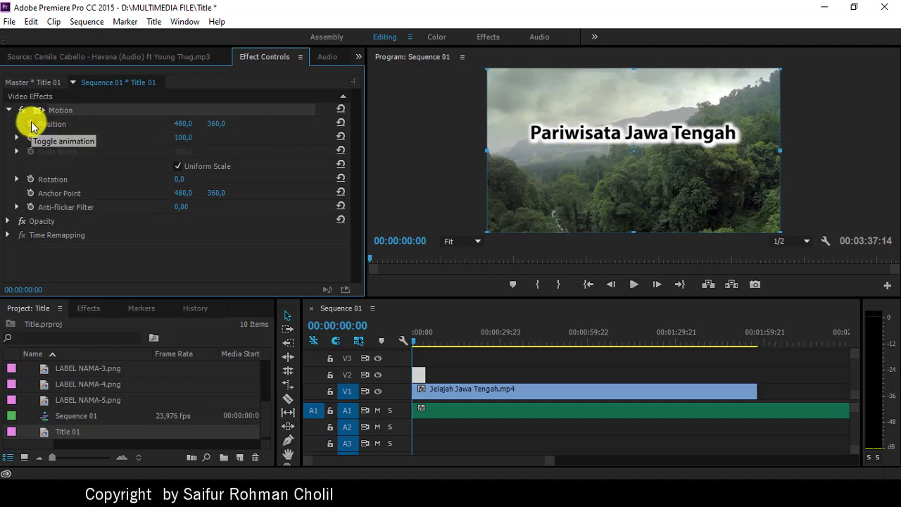
click(31, 127)
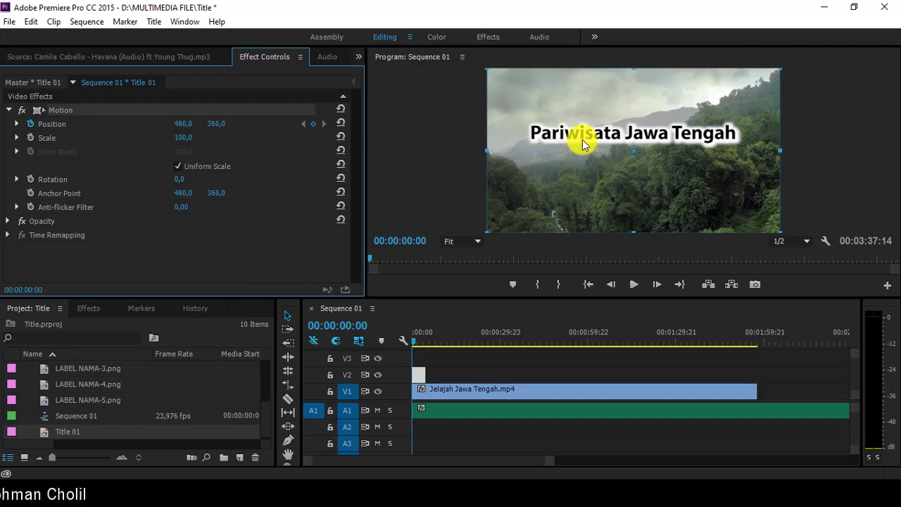
click(31, 127)
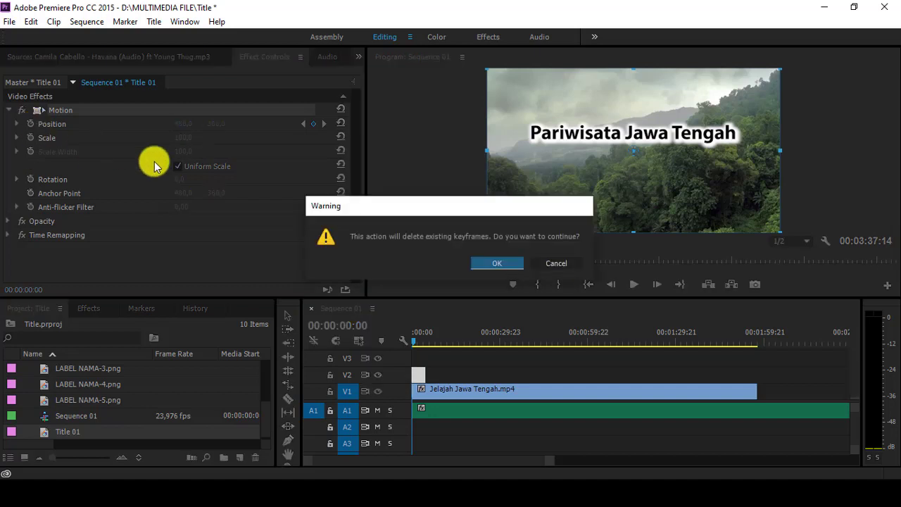
click(496, 264)
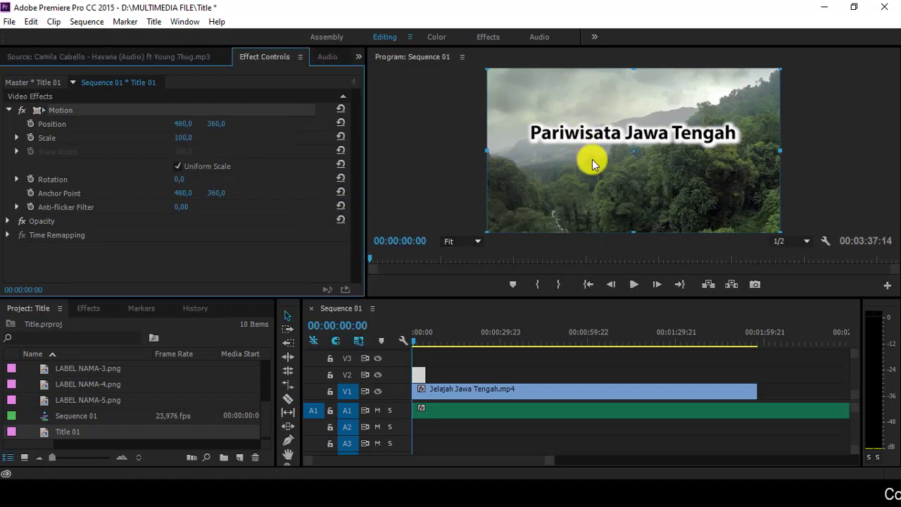
drag(605, 184, 330, 186)
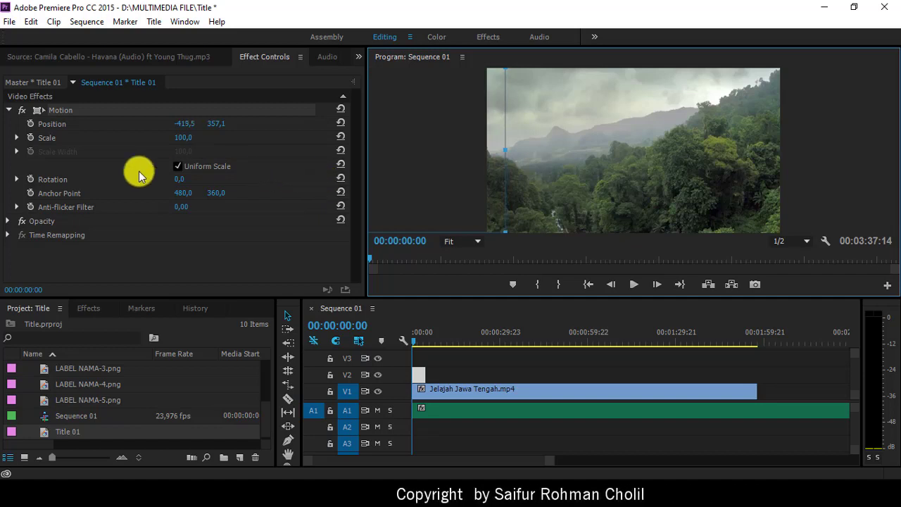
Step: Keyframe Position at the start, then centre the title (484.3, 357.1) at 00:00:04:12
click(29, 124)
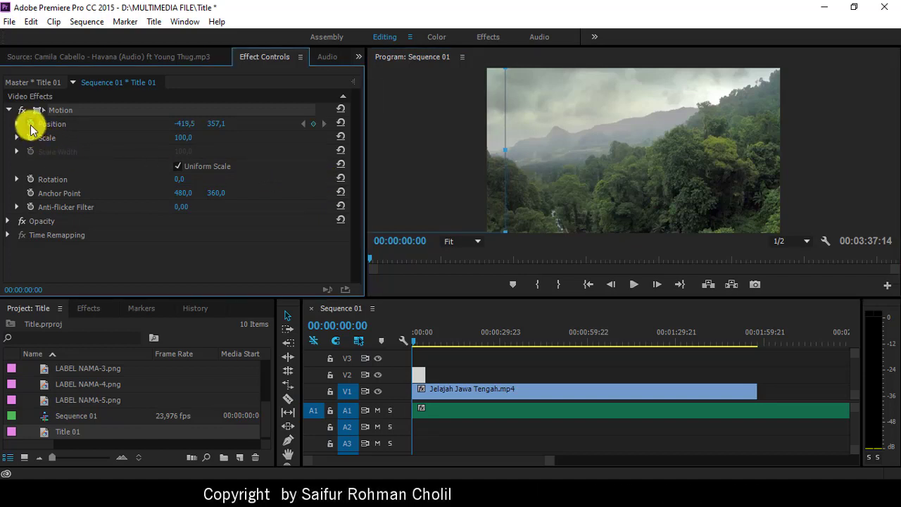
click(421, 341)
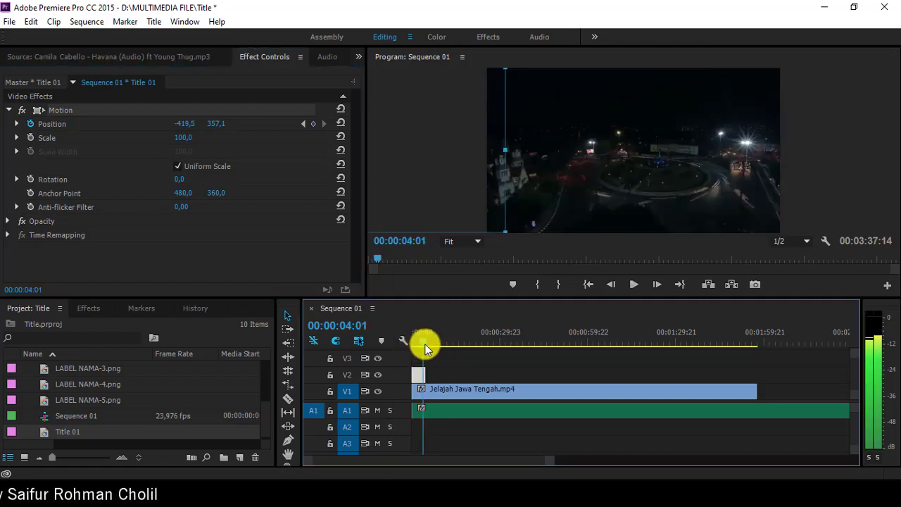
drag(425, 344, 425, 342)
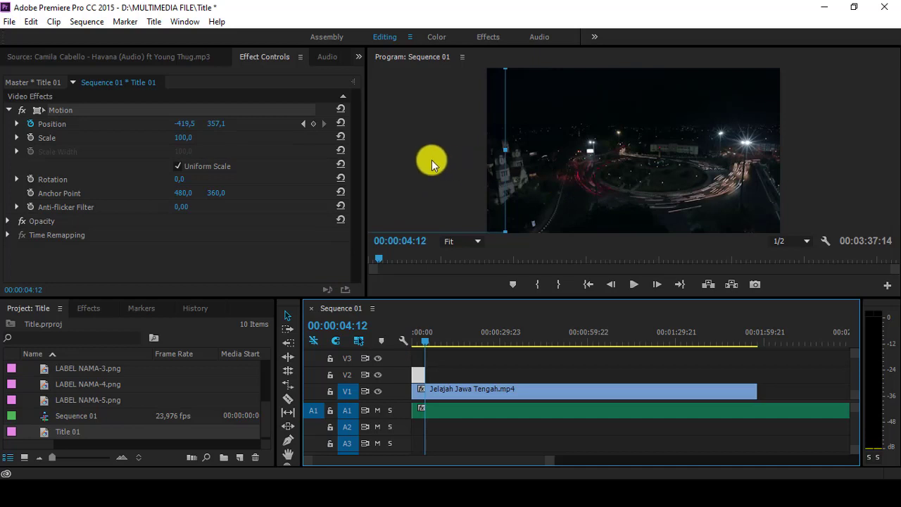
drag(431, 159, 701, 166)
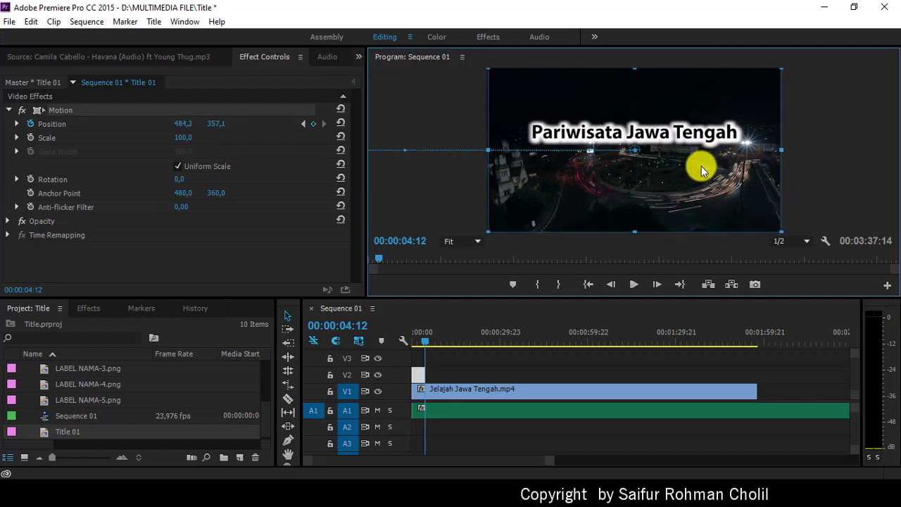
click(587, 284)
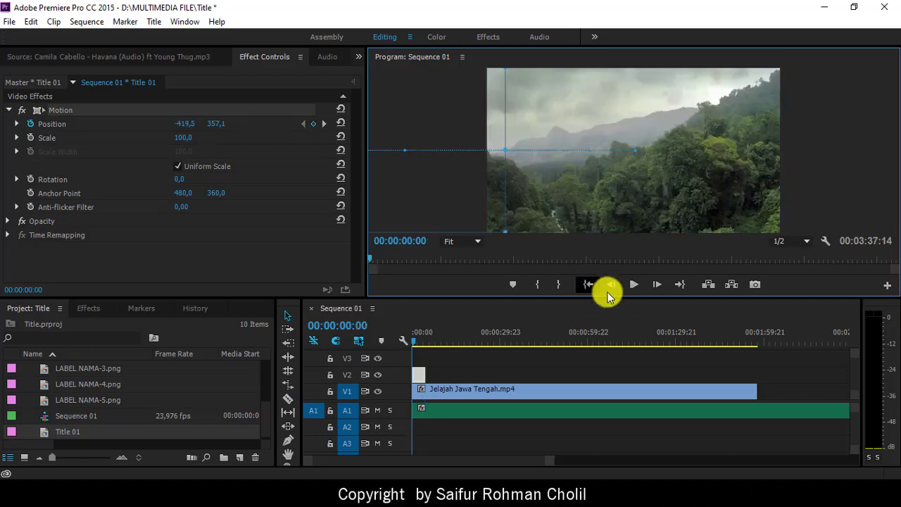
click(632, 285)
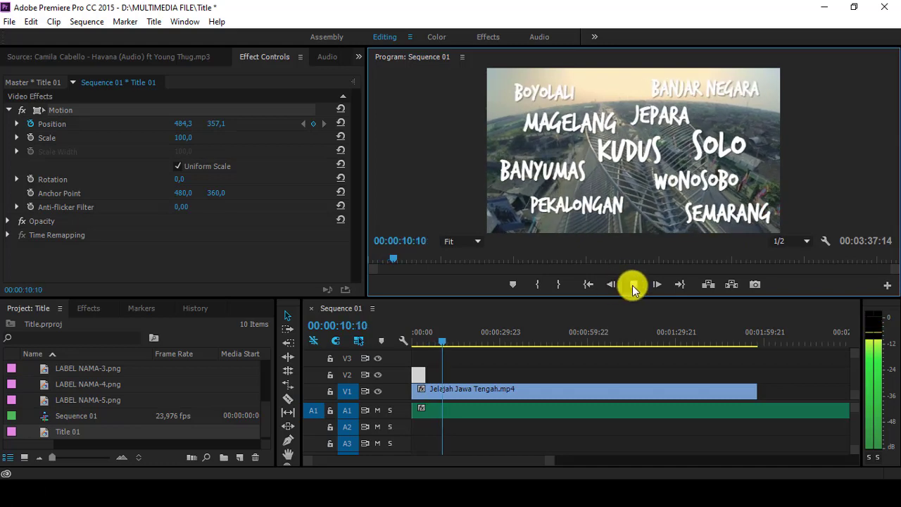
click(634, 289)
click(588, 284)
click(632, 284)
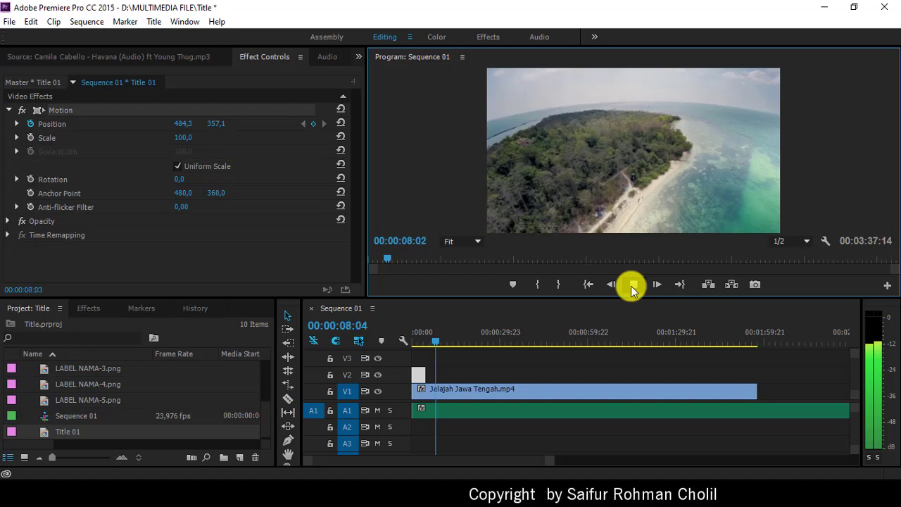
click(631, 286)
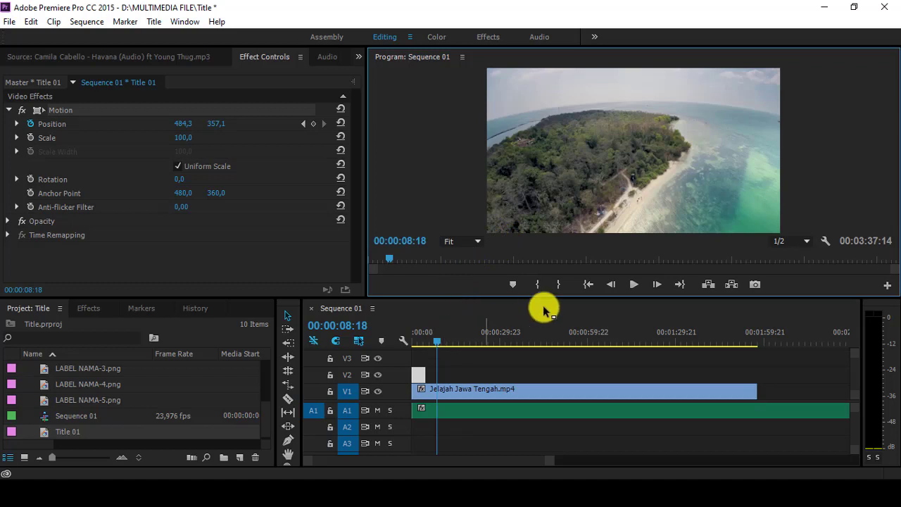
click(426, 339)
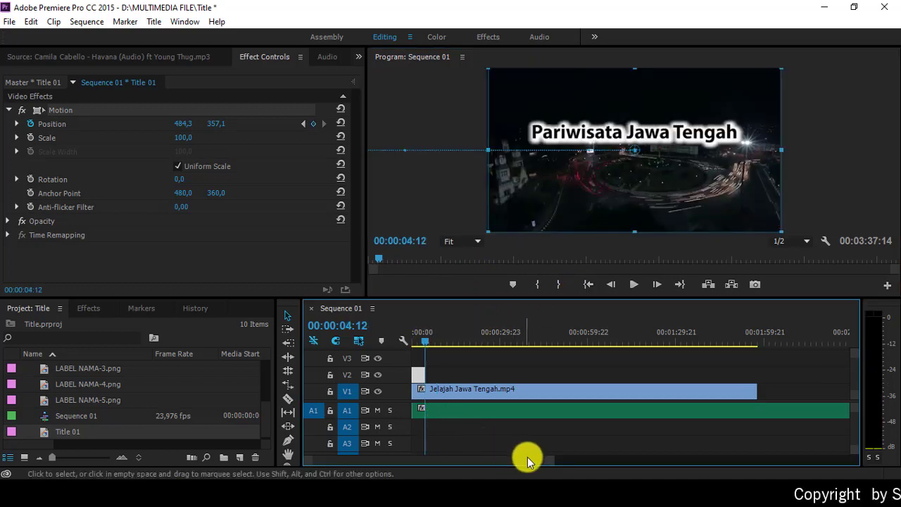
click(629, 285)
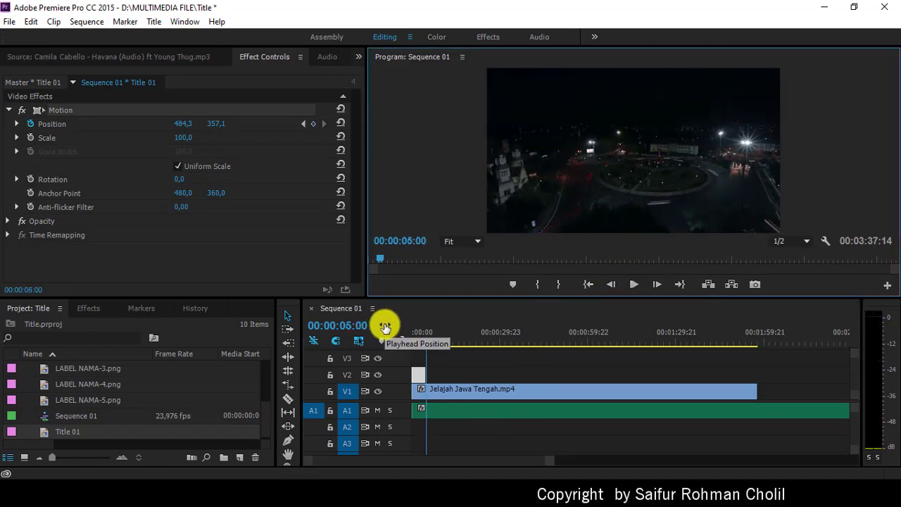
Step: Rename Title 01 in the Project panel to 'Judul' via its context menu
right_click(74, 434)
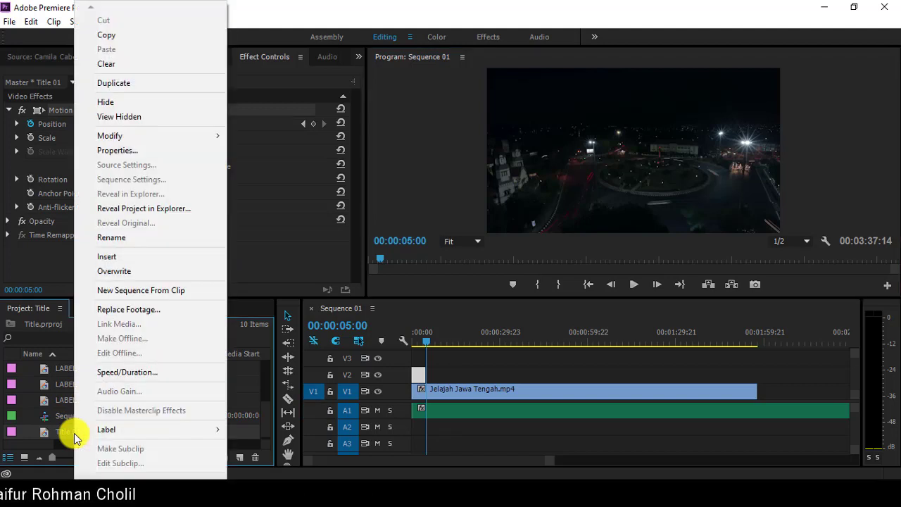
click(129, 237)
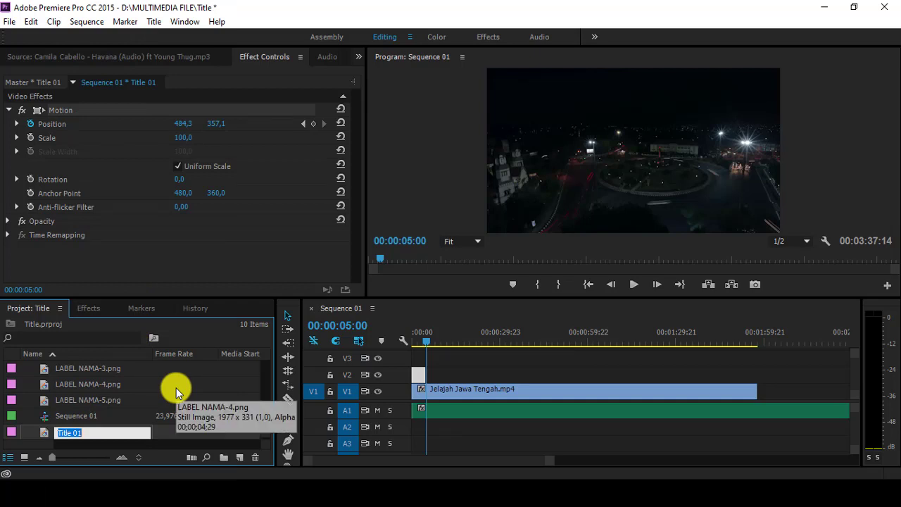
text(Judul)
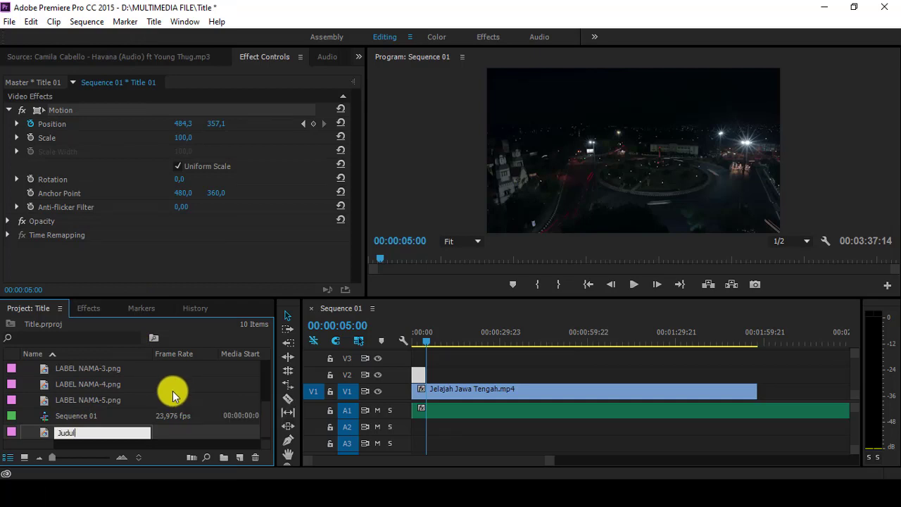
click(114, 445)
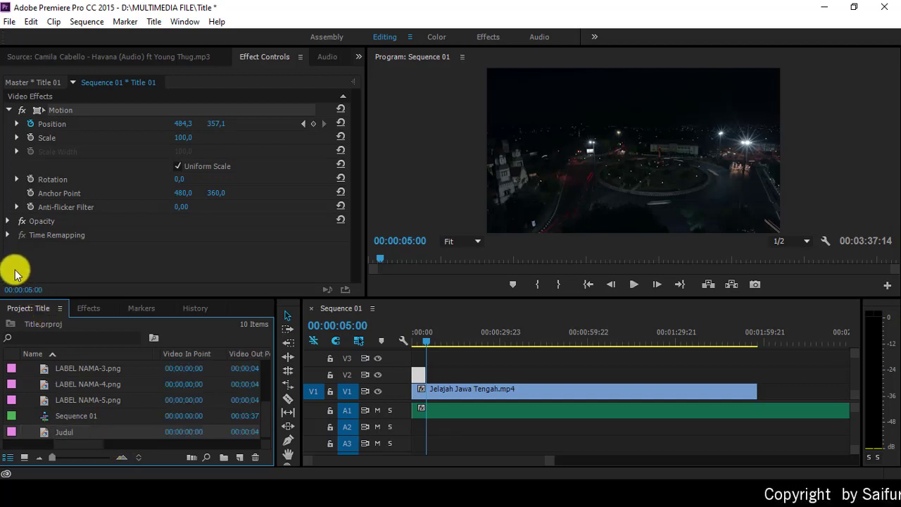
Step: Create a new 960×720, 23.976 fps title named 'Tulisan Berjalan' from the File menu
click(9, 21)
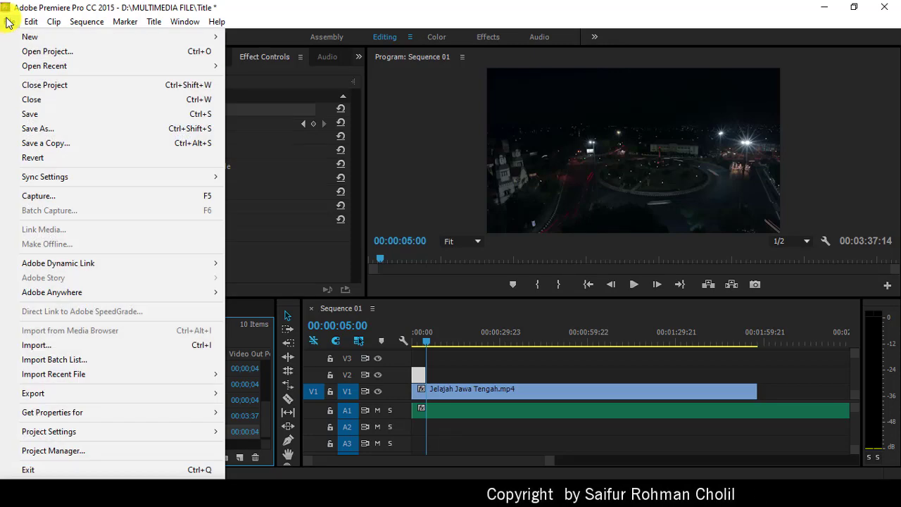
mouse_move(79, 39)
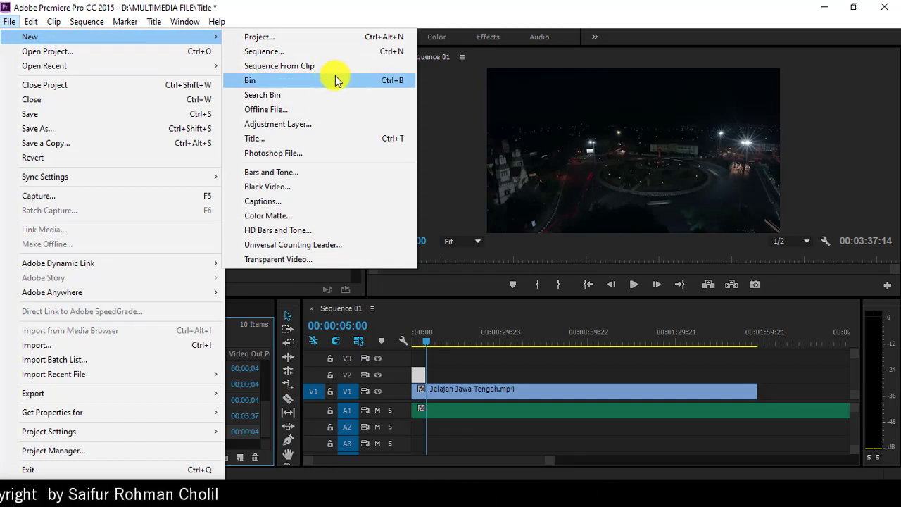
click(332, 138)
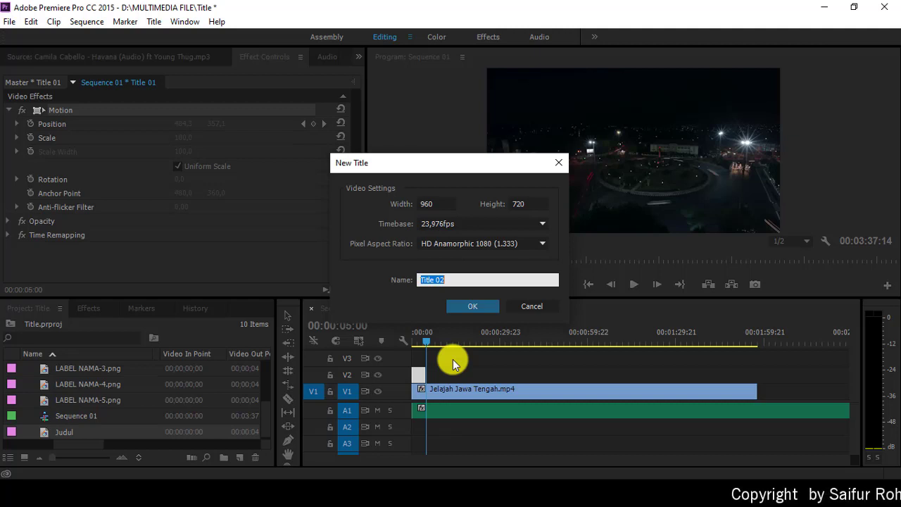
text(Tulisa)
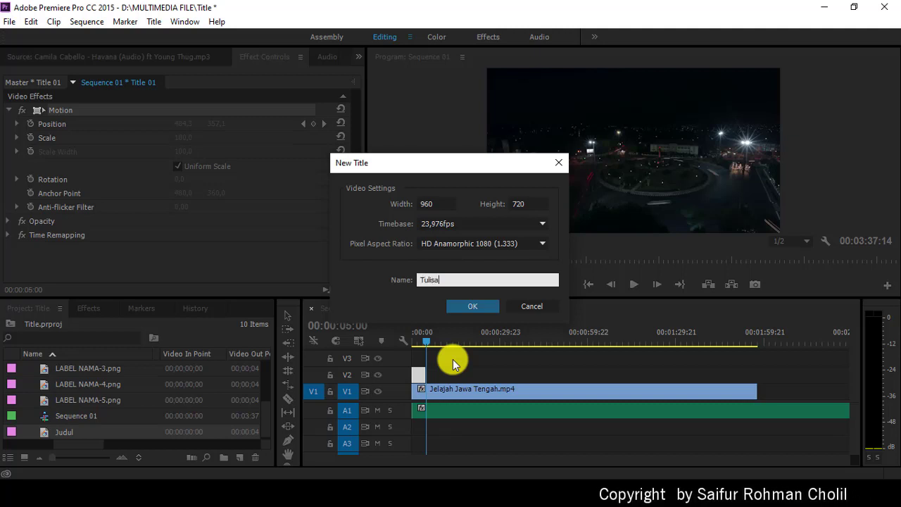
text(n Ber)
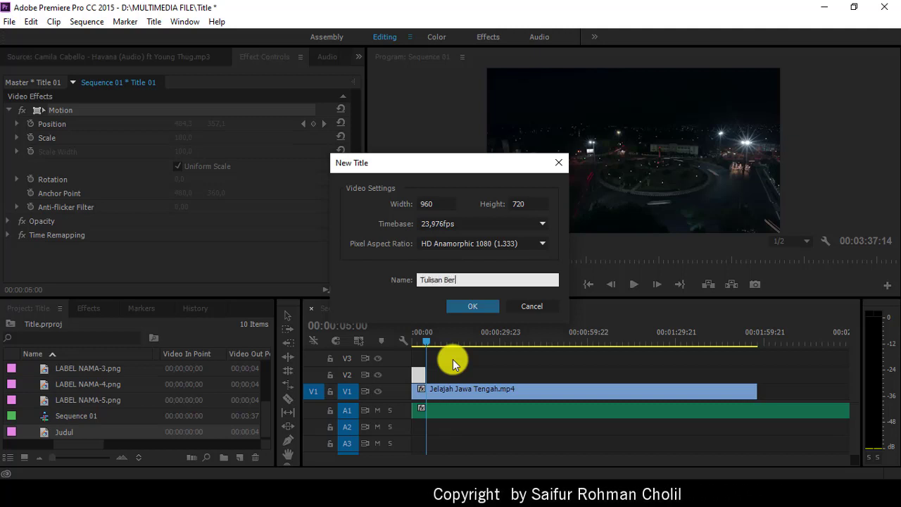
text(jalan)
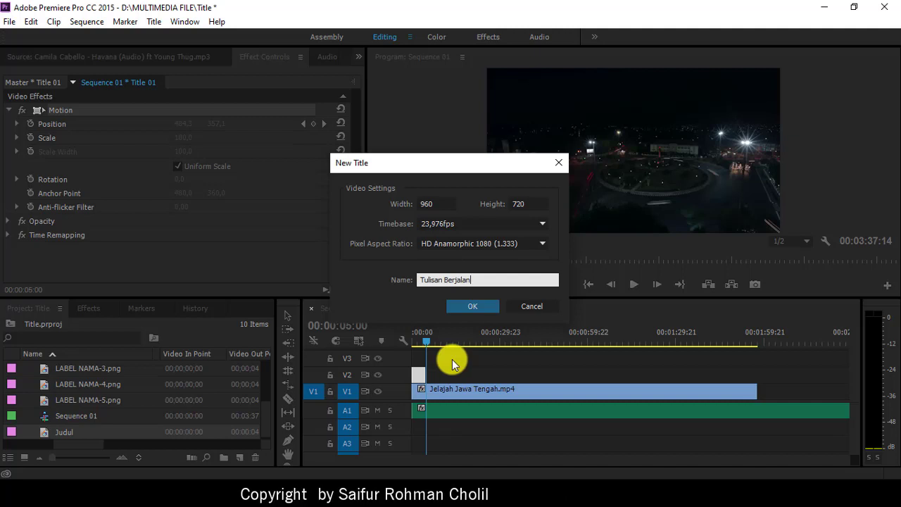
Step: Confirm the new title and draw a 1275.7×84 rectangle across the bottom of the frame
click(464, 306)
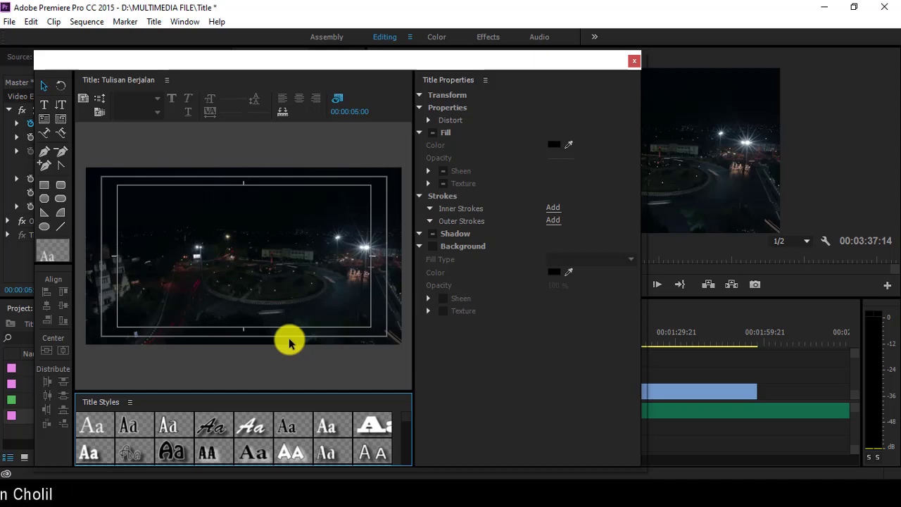
click(47, 186)
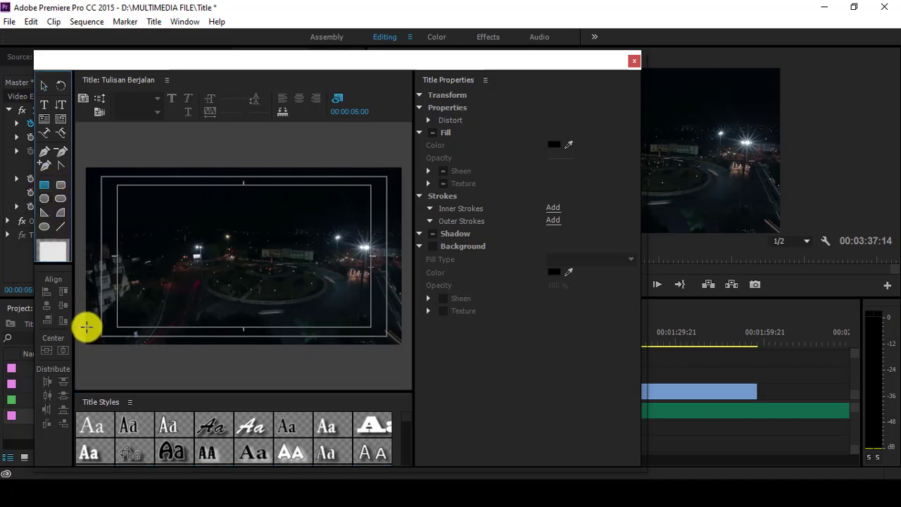
drag(86, 326, 96, 335)
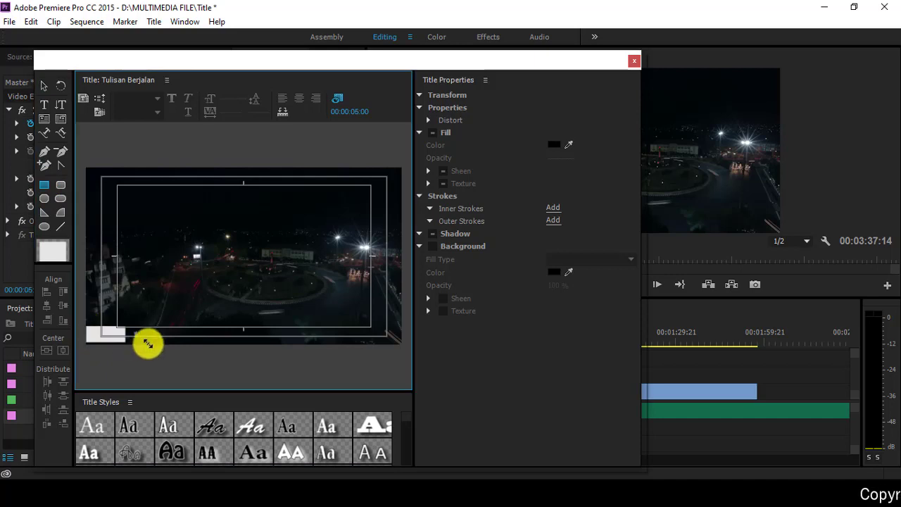
drag(148, 344, 400, 349)
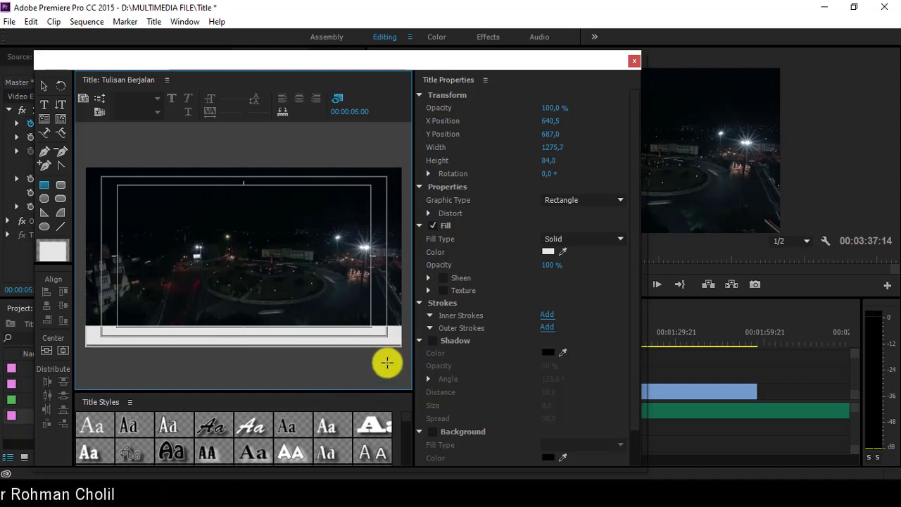
Step: Fill the bottom rectangle with black (000000)
click(548, 252)
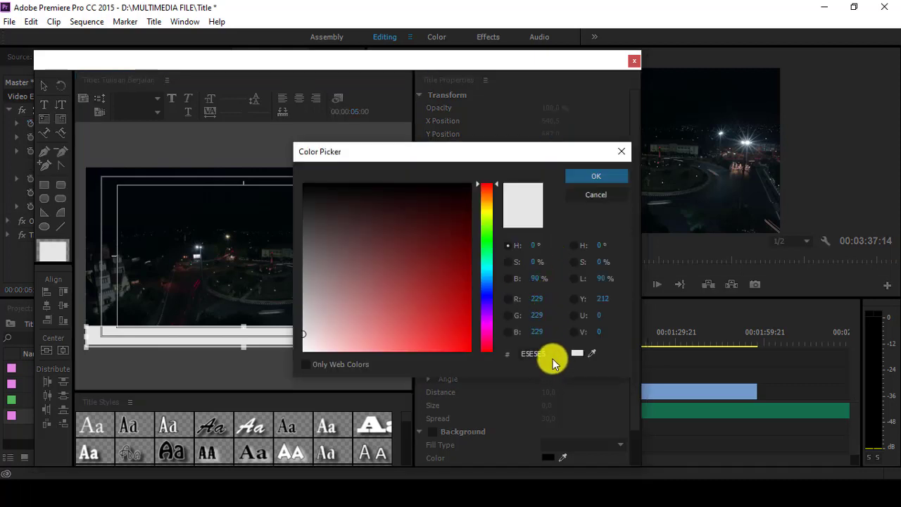
text(0)
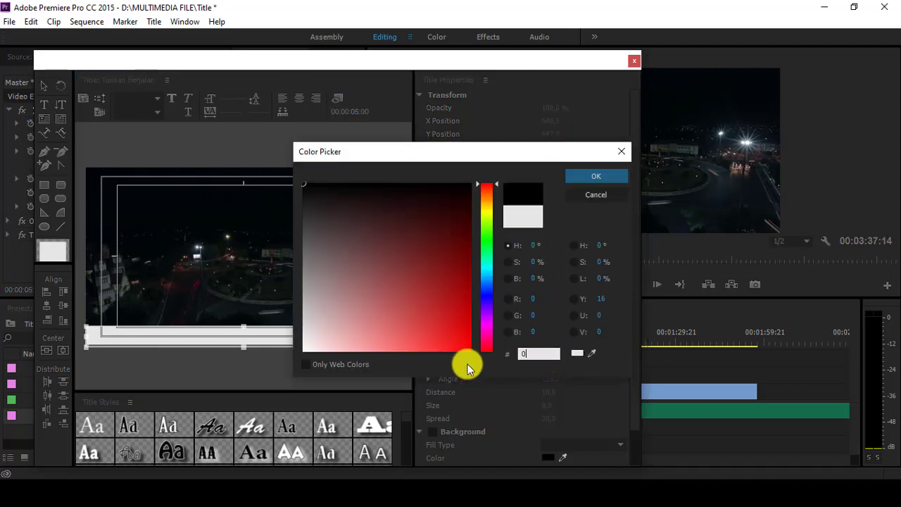
text(00000)
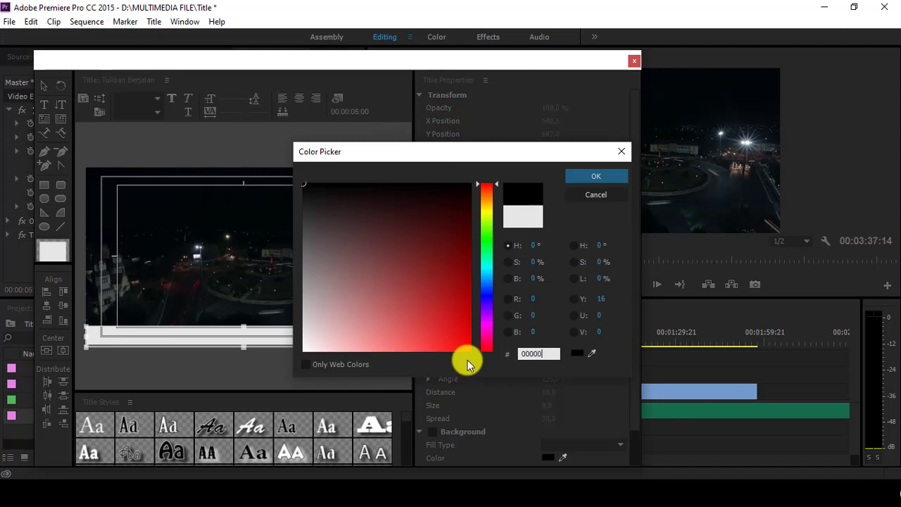
click(585, 179)
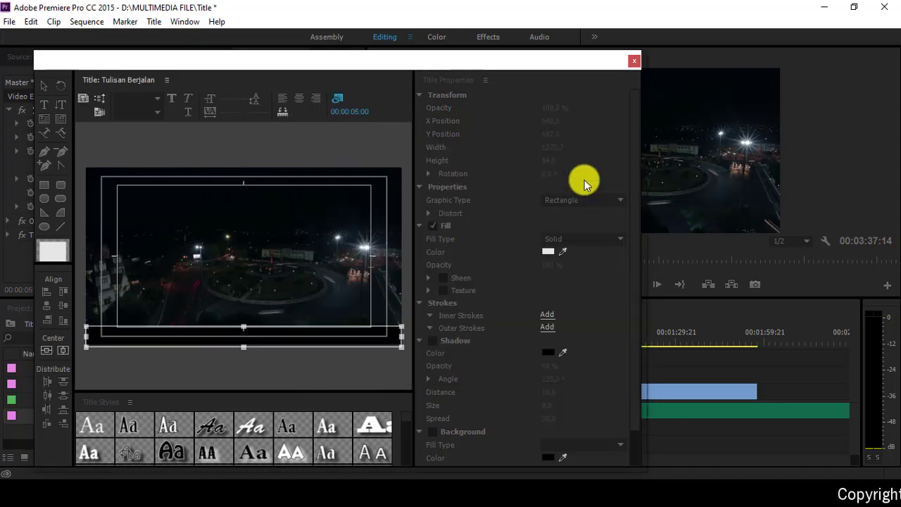
click(383, 376)
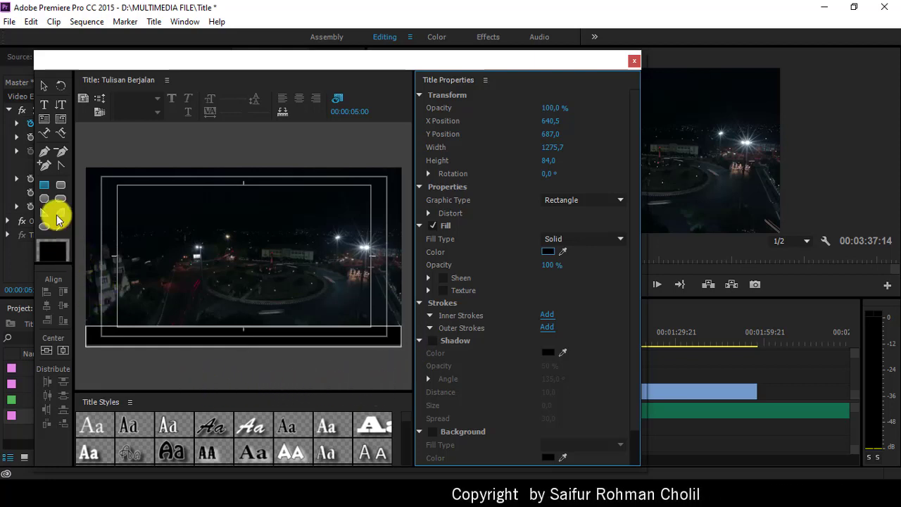
Step: Add the 'Ada' text line over the bottom-left of the bar with a white (ffffff) fill
click(43, 105)
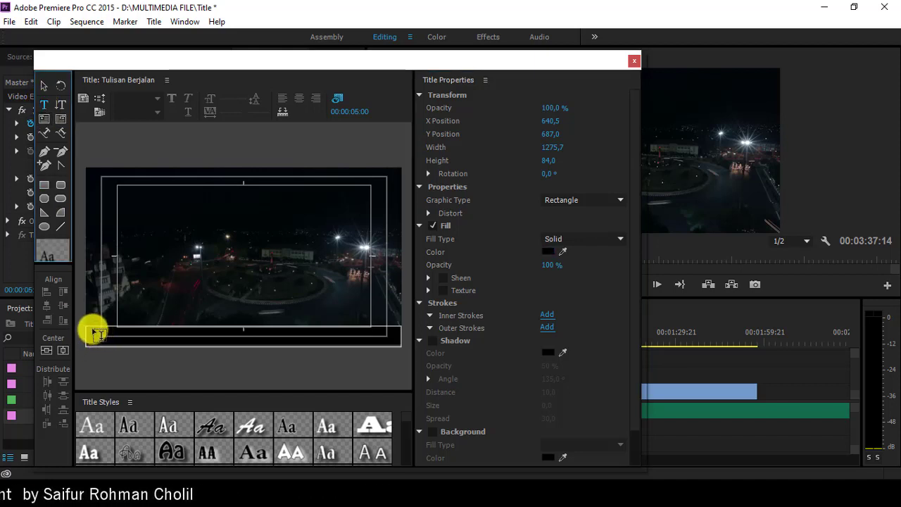
click(99, 332)
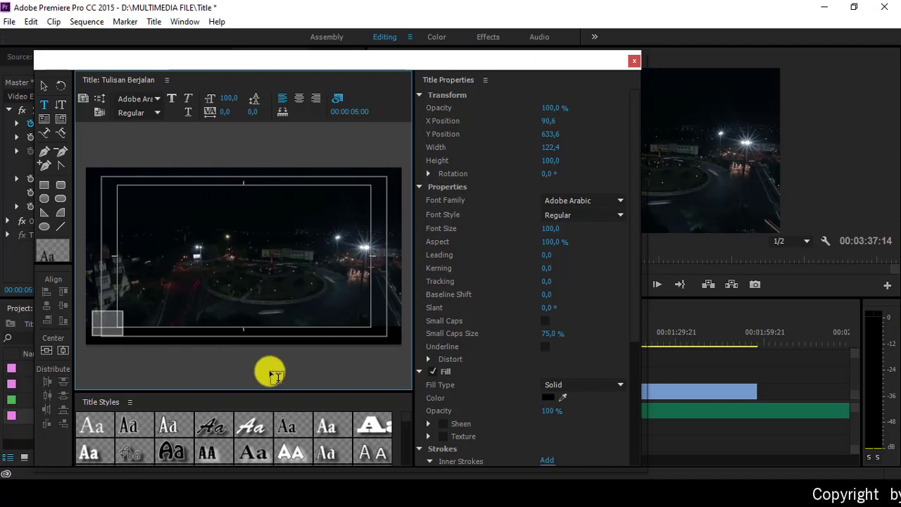
click(551, 399)
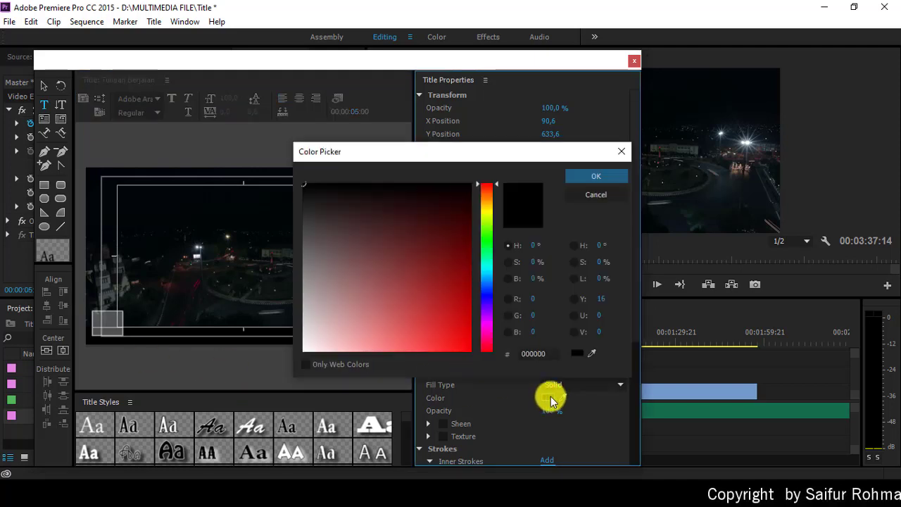
click(551, 354)
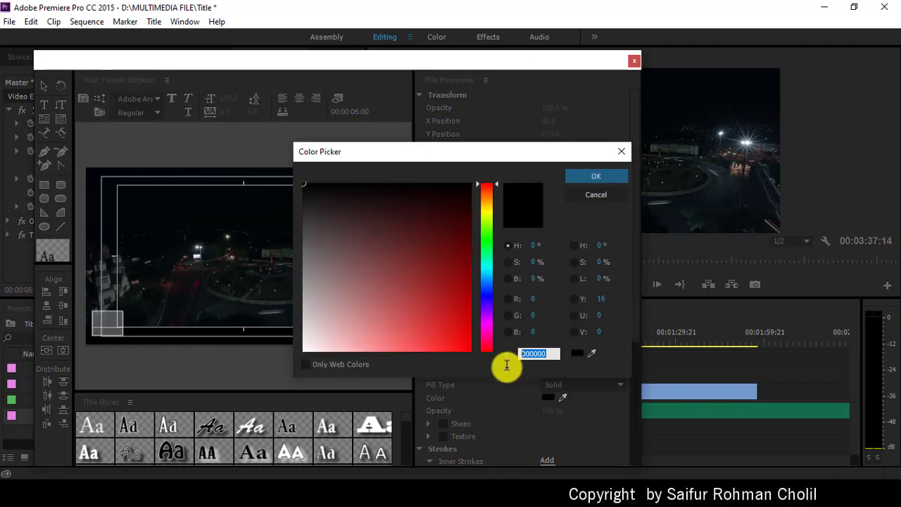
text(ffffff)
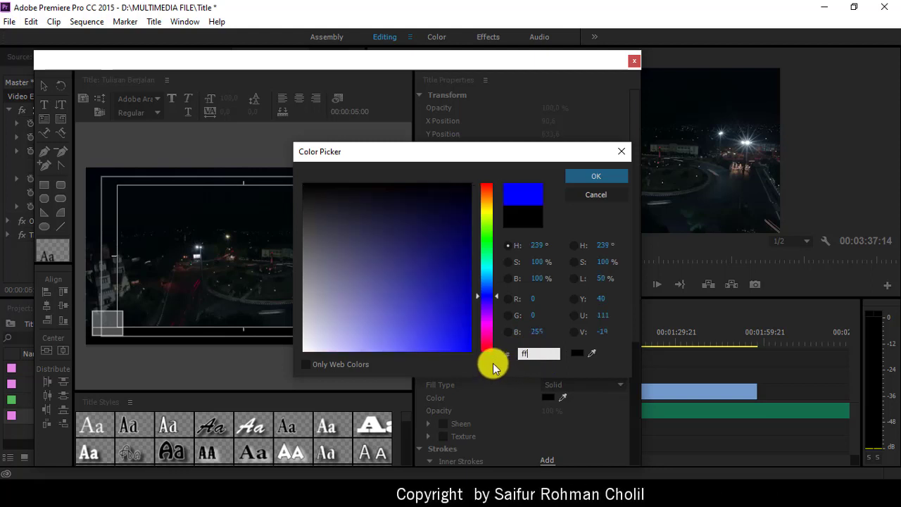
click(609, 179)
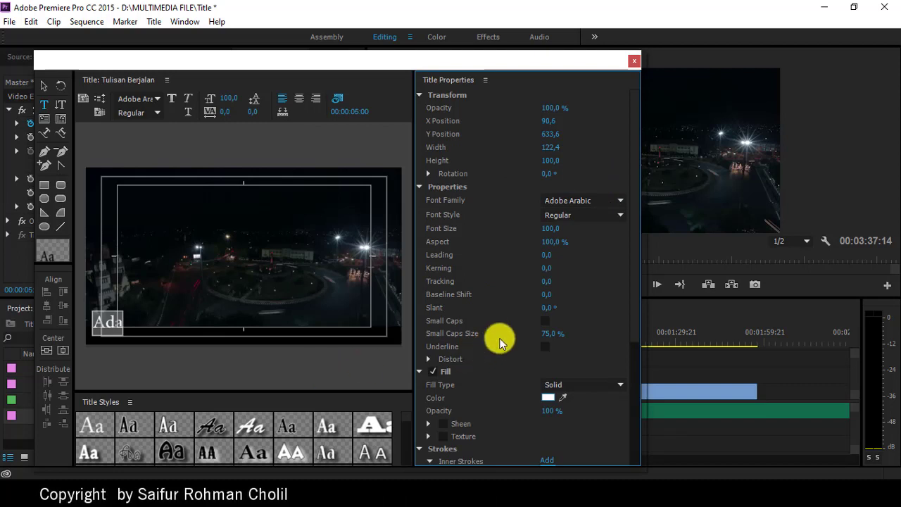
Step: Set the text font to Arial Unicode MS and its size to 50
click(621, 203)
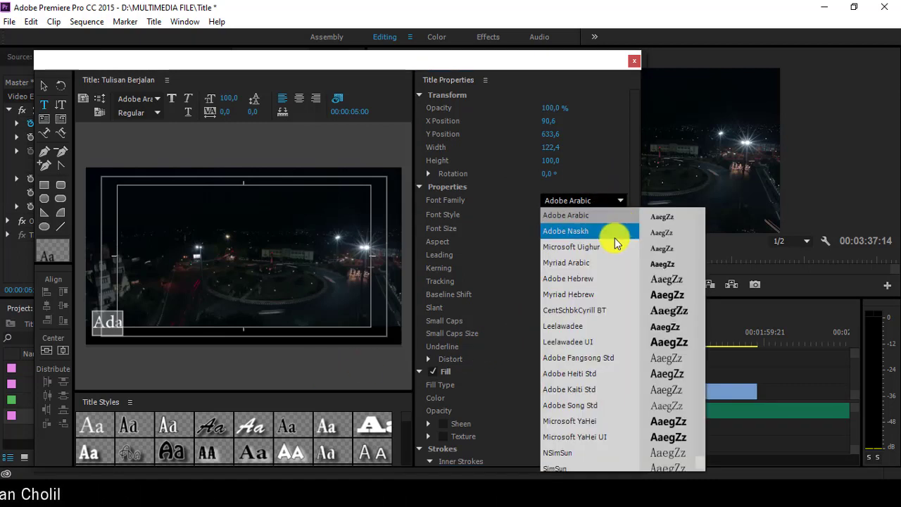
scroll(612, 239, up, 1)
scroll(605, 239, up, 8)
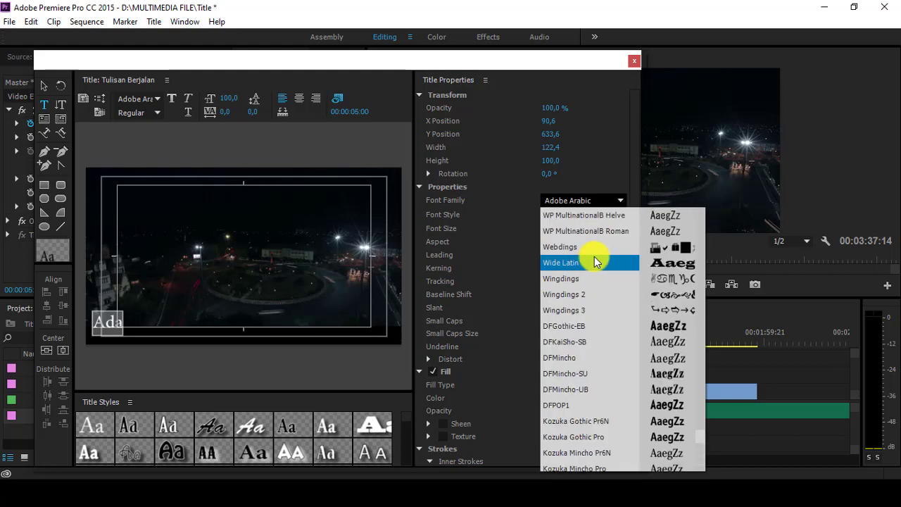
scroll(595, 259, down, 1)
scroll(591, 264, down, 6)
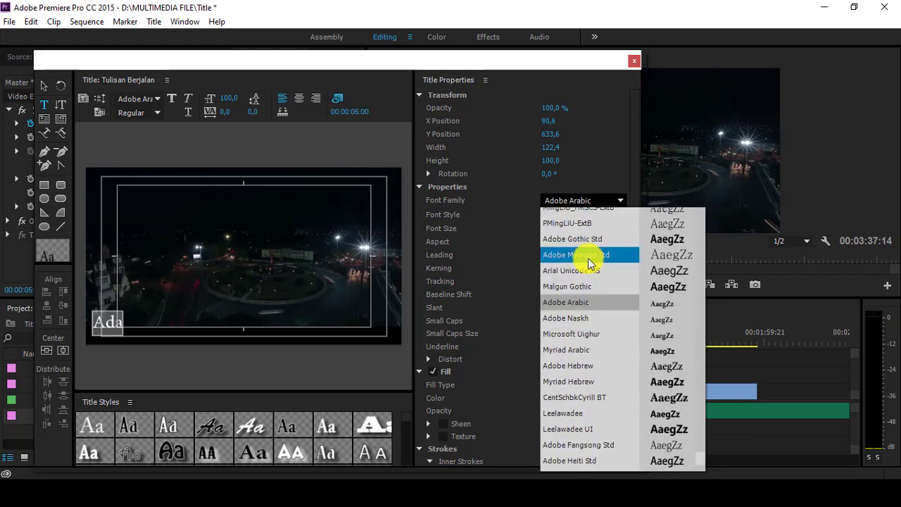
scroll(587, 258, down, 2)
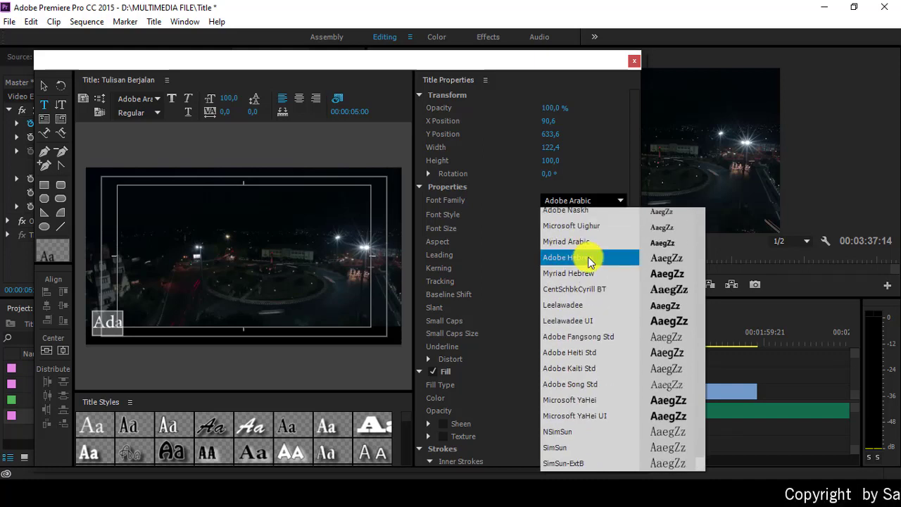
scroll(581, 267, up, 3)
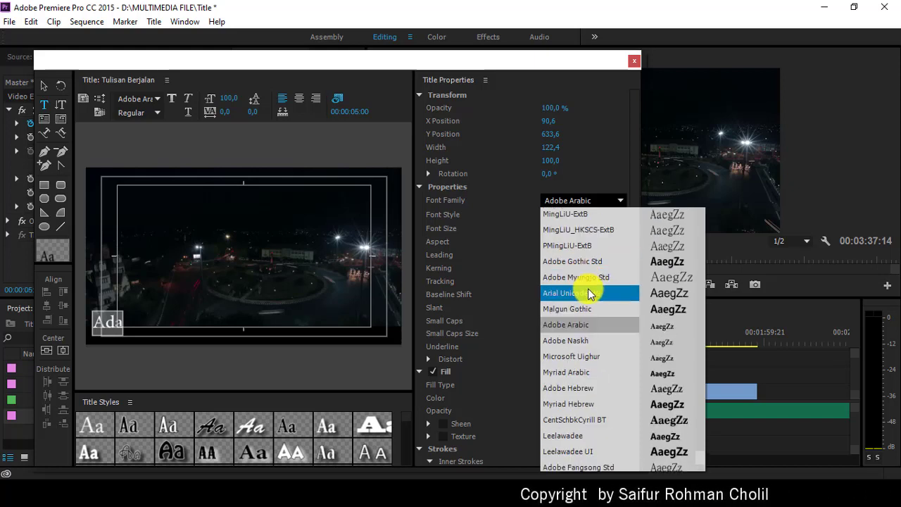
click(588, 290)
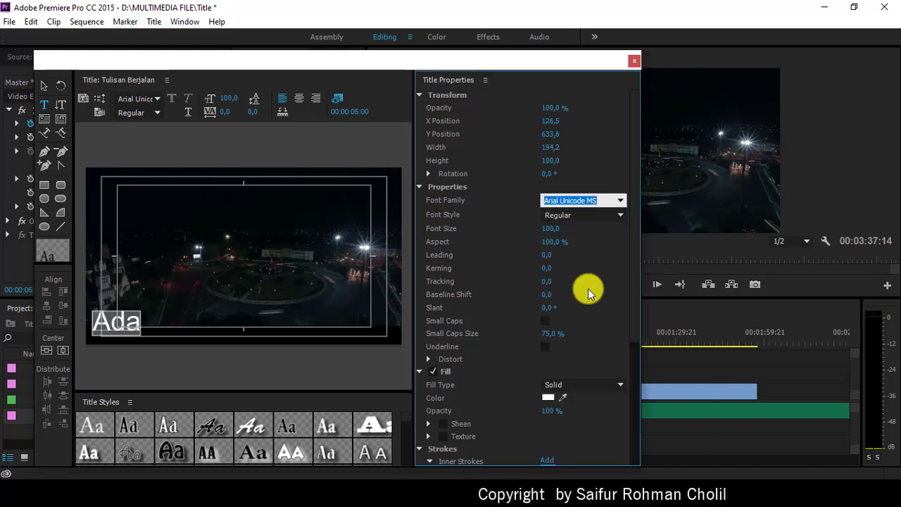
click(555, 237)
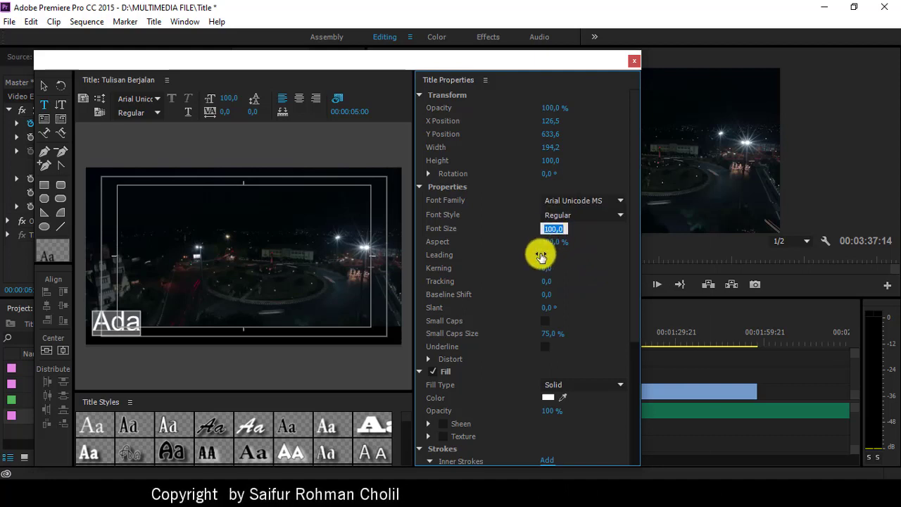
text(50)
key(Return)
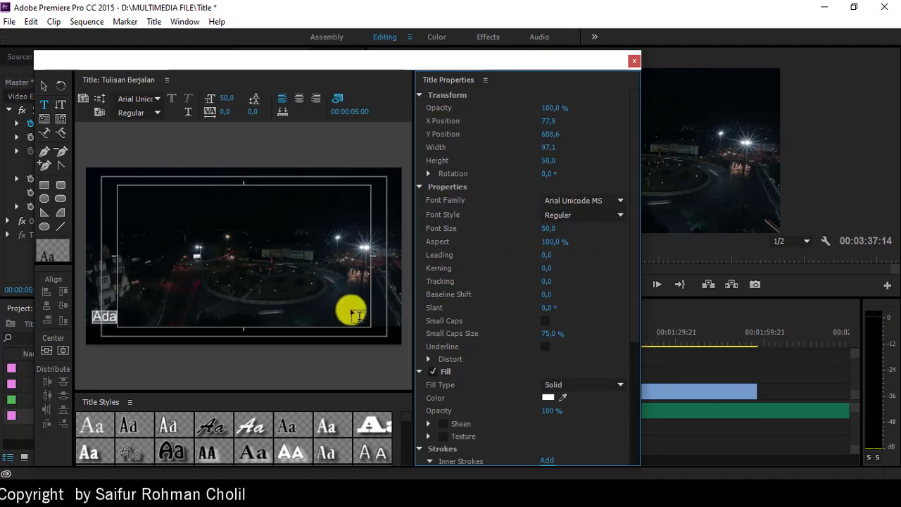
Step: Move the Ada text down to the frame's bottom-left edge, ending at size 40
click(43, 85)
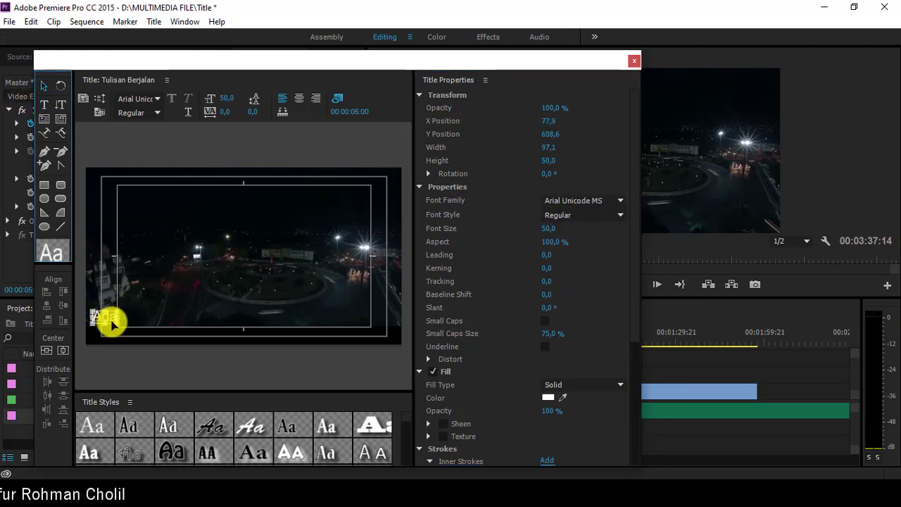
click(105, 317)
drag(108, 322, 109, 334)
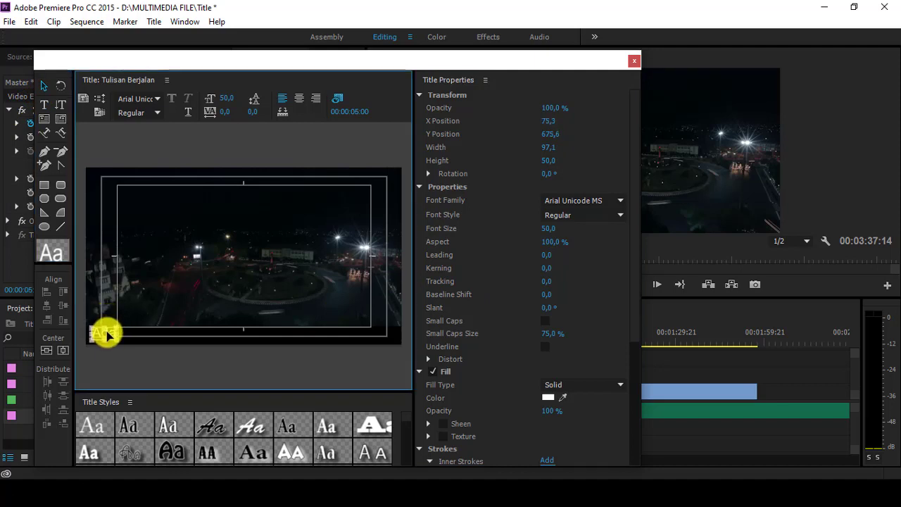
click(546, 232)
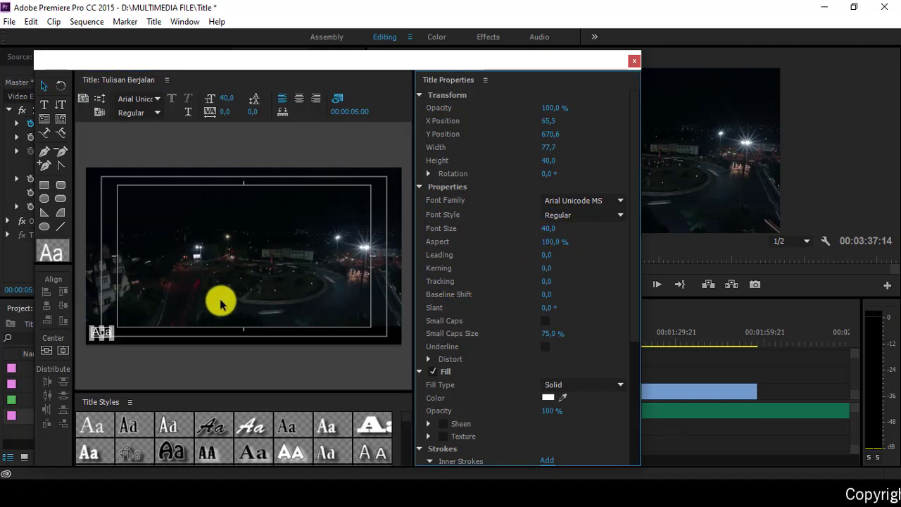
click(43, 85)
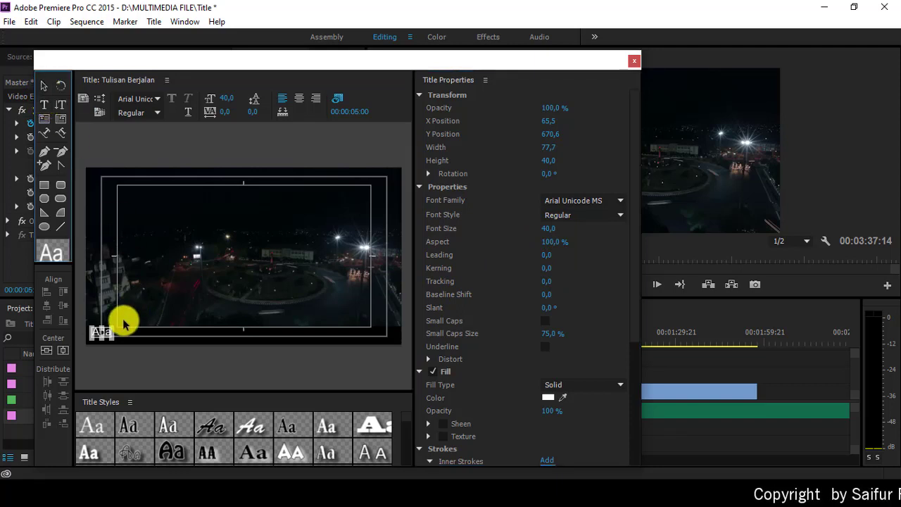
key(Down)
key(Down)
key(Down)
key(Down)
key(Down)
key(Down)
key(Down)
key(Down)
key(Down)
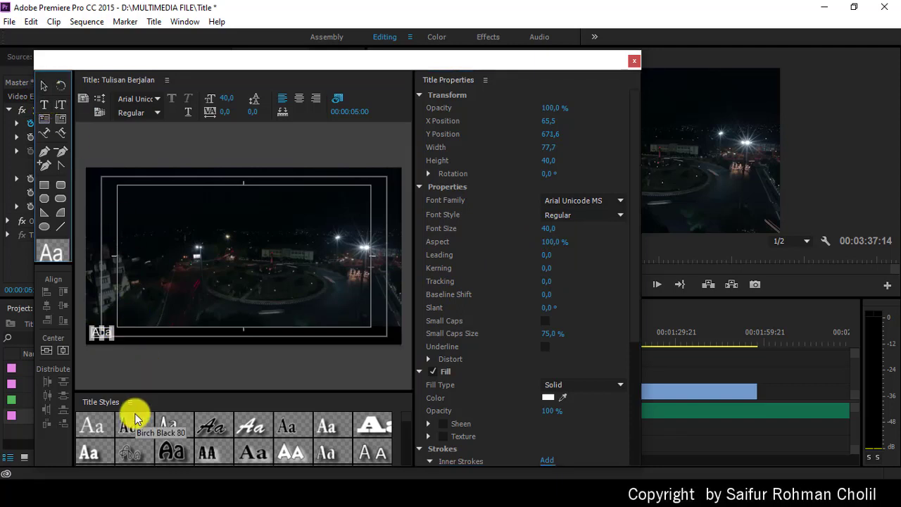
key(Down)
key(Down)
key(Down)
key(Down)
key(Down)
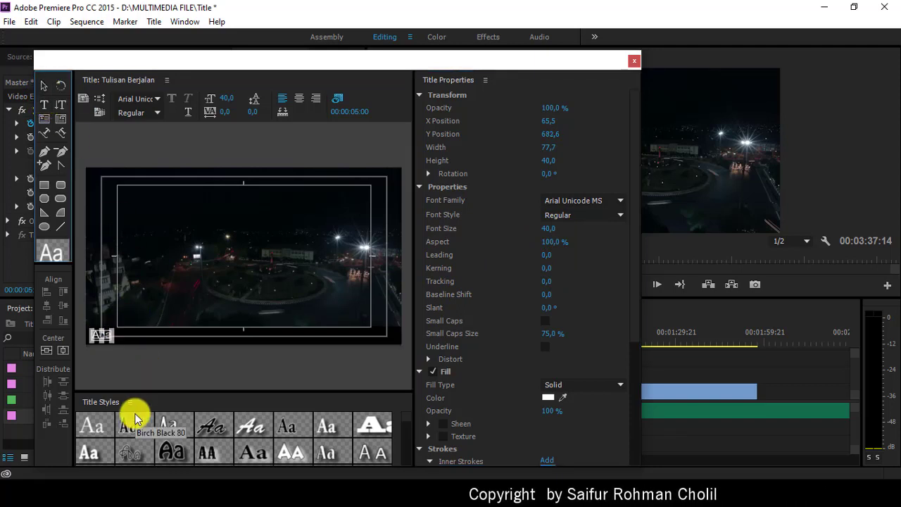
key(Down)
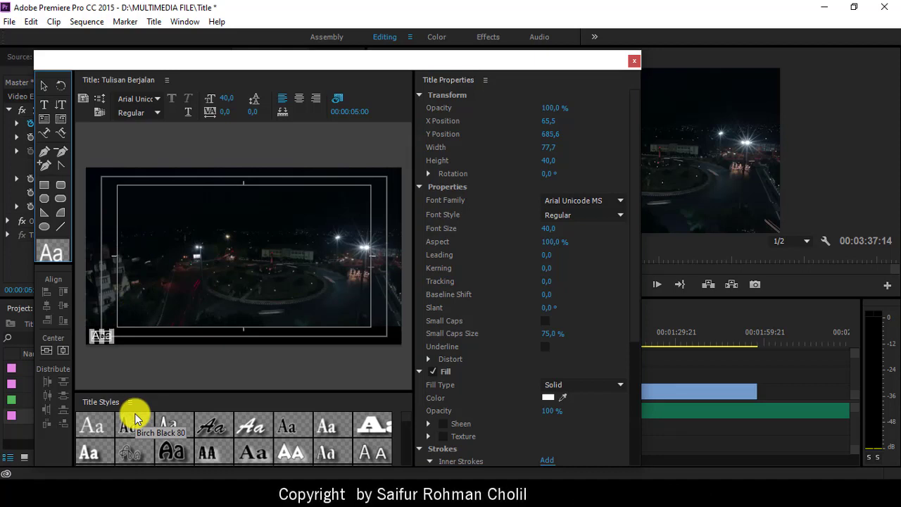
Step: Continue the line as 'Ada begitu banyak tempat wisata menarik di Jawa Tengah yang…' about tourist spots
key(Down)
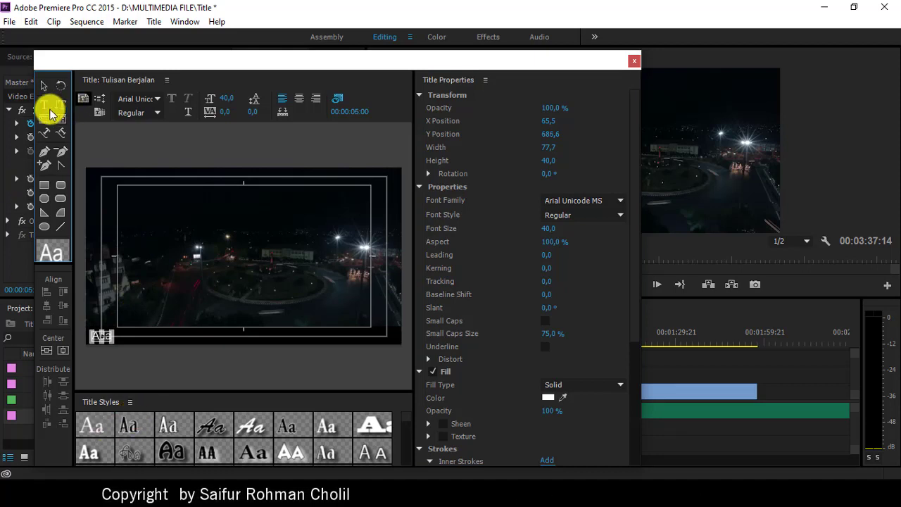
click(44, 104)
click(100, 336)
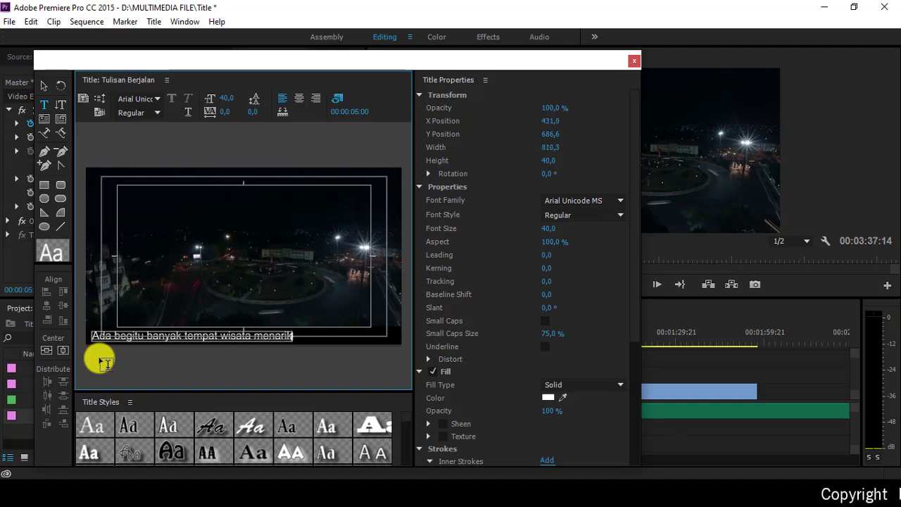
text(Ja)
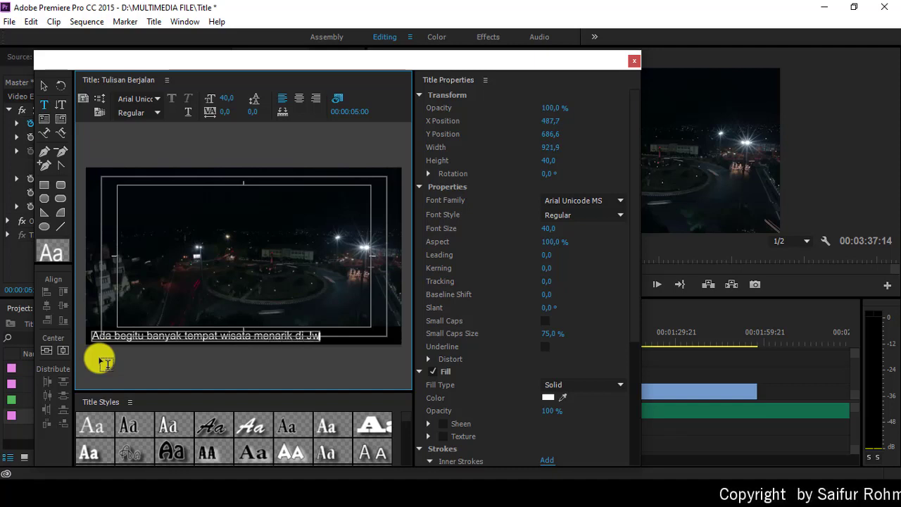
key(BackSpace)
text(awa)
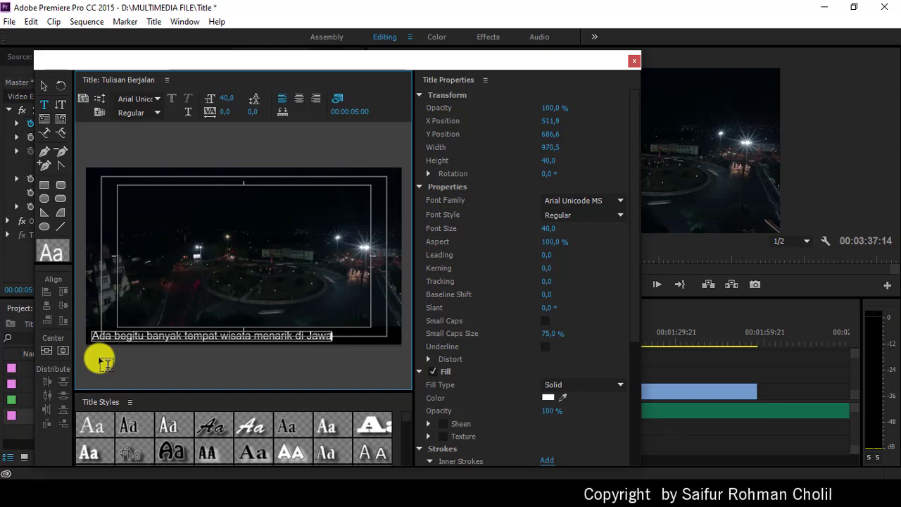
text( Tengah)
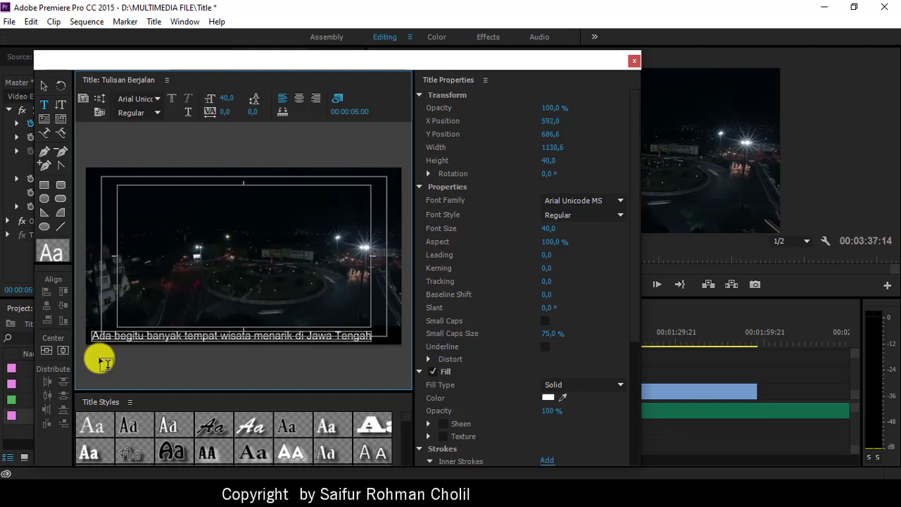
text( yang)
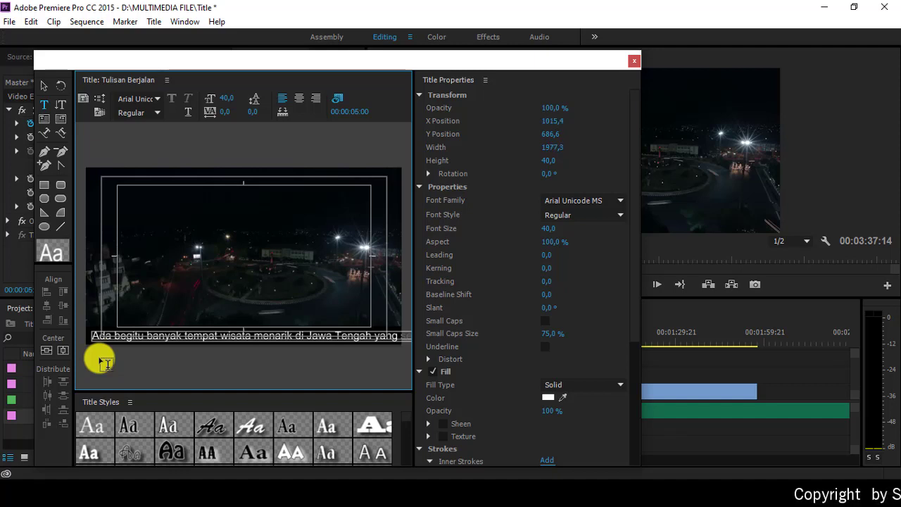
text(n)
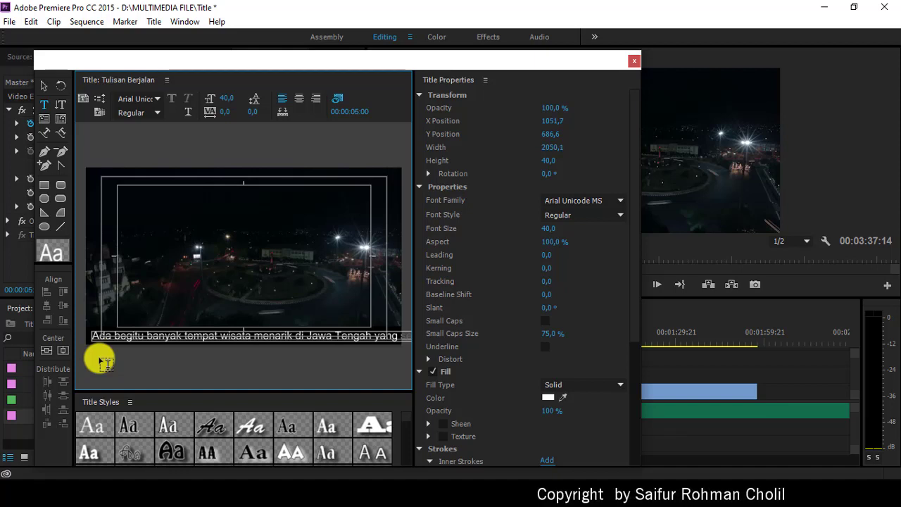
text( dari berbaga)
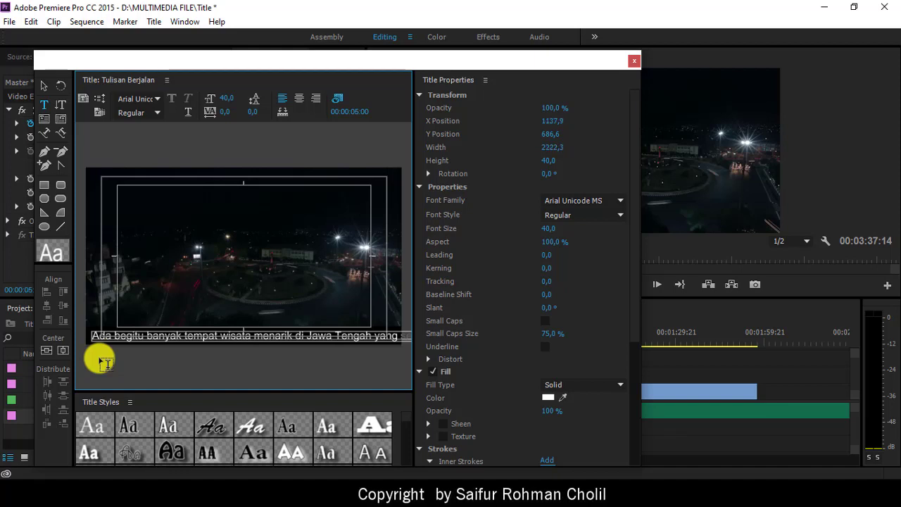
text(en kot)
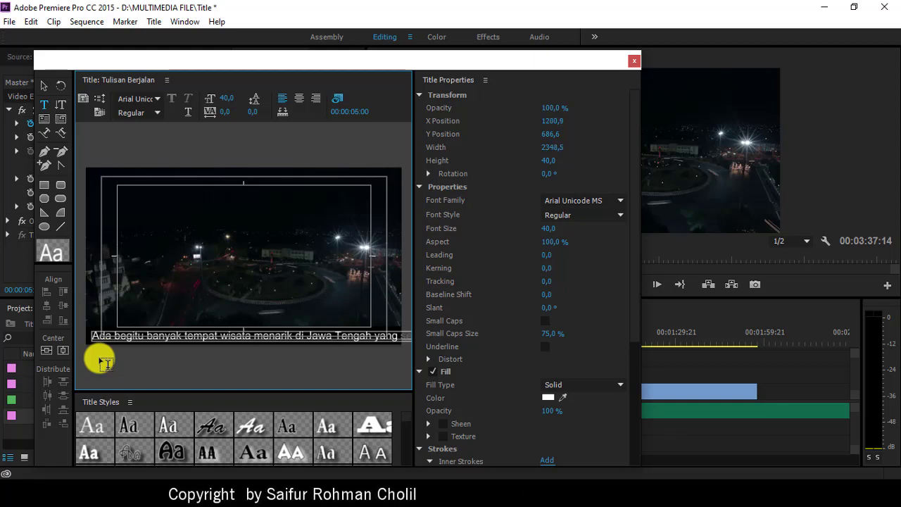
text(a yang bisa )
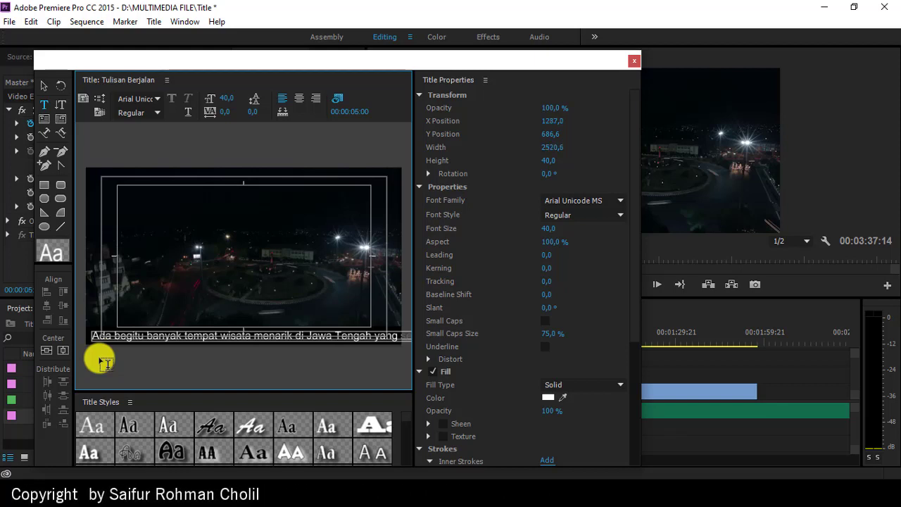
text(anda)
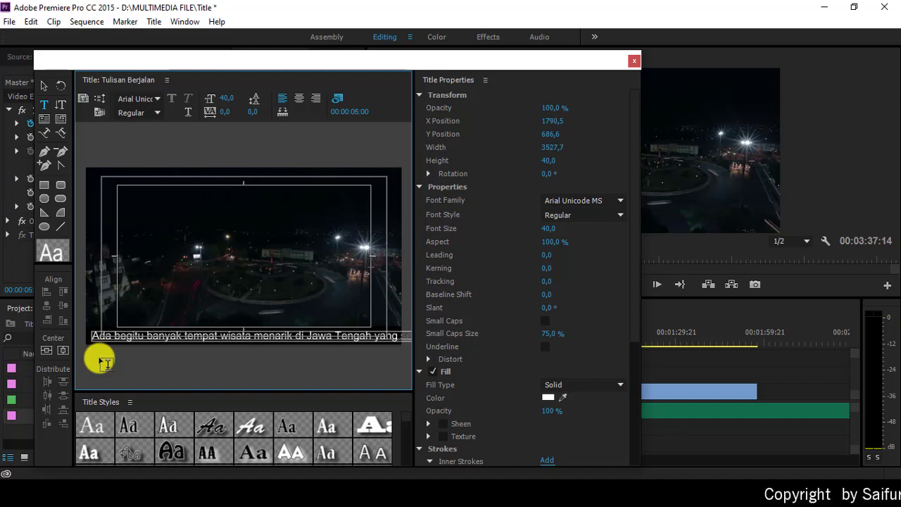
text(ang)
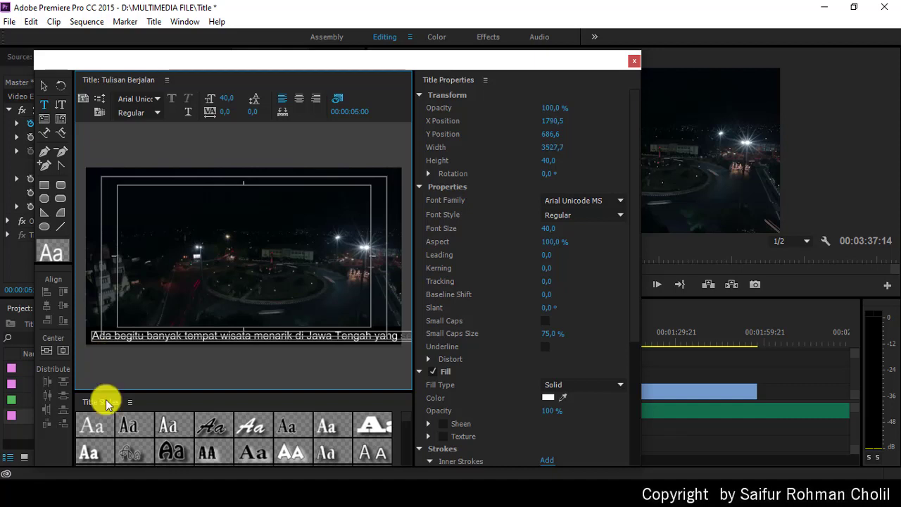
text( yang dapat )
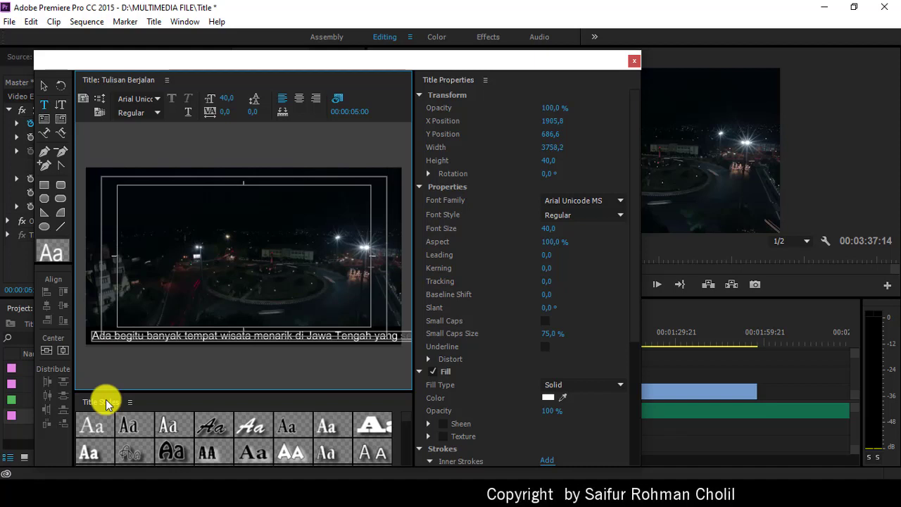
text(dikunju)
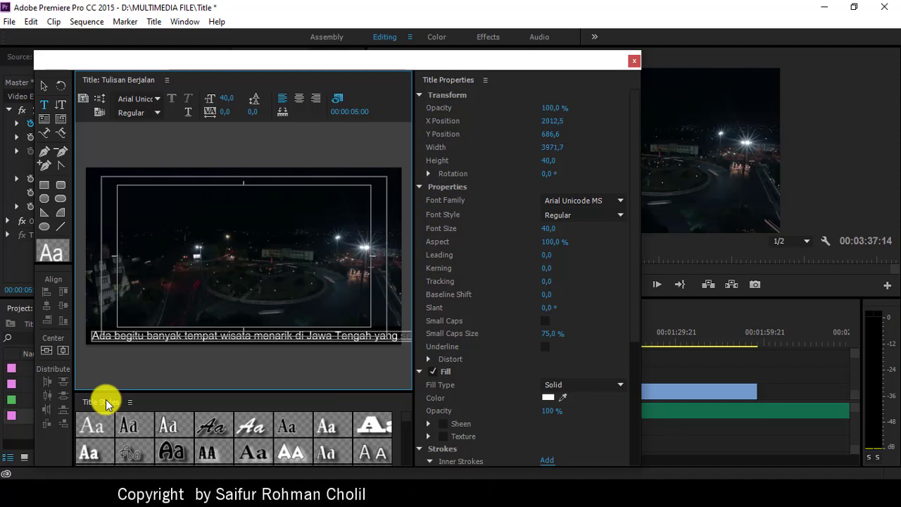
text(ngi oleh)
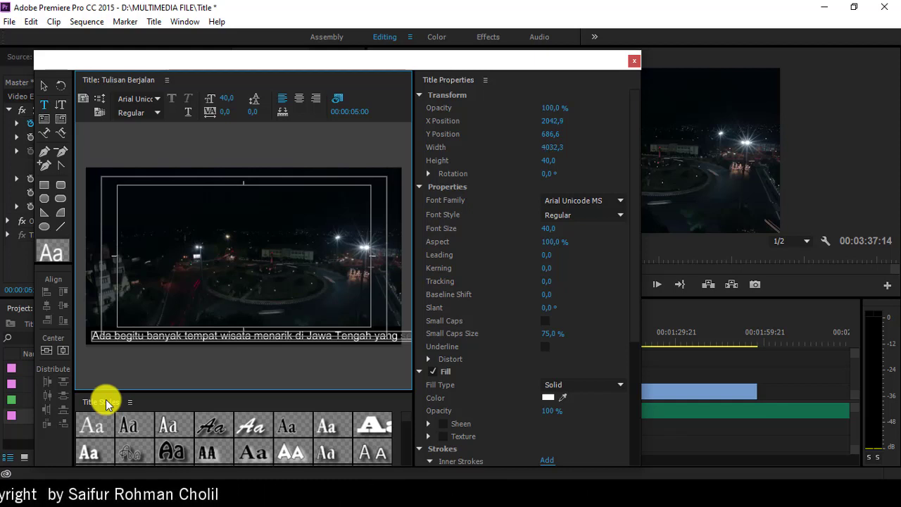
text( wisatawan)
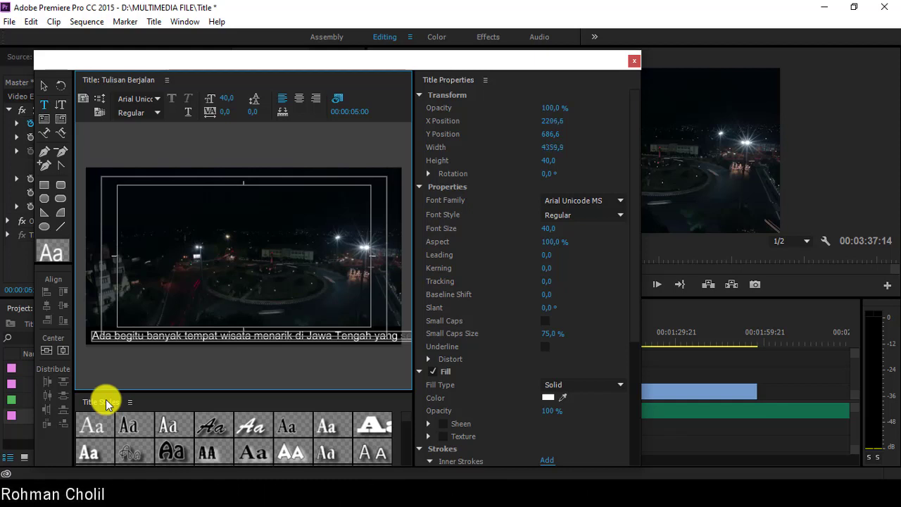
text( lokal ma)
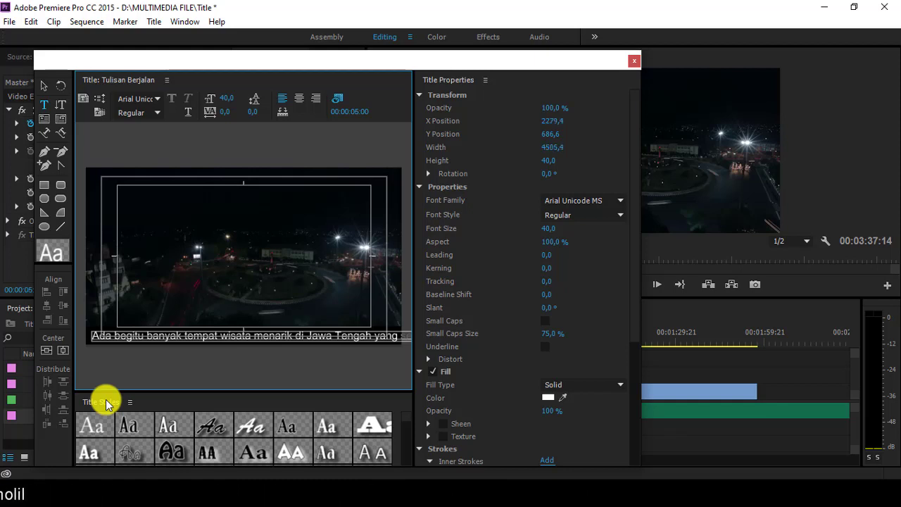
text(nca)
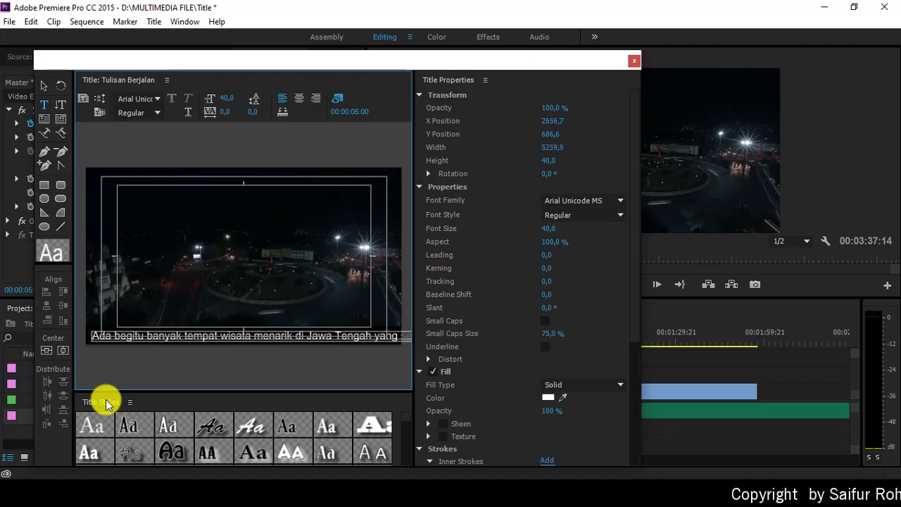
text(wisata)
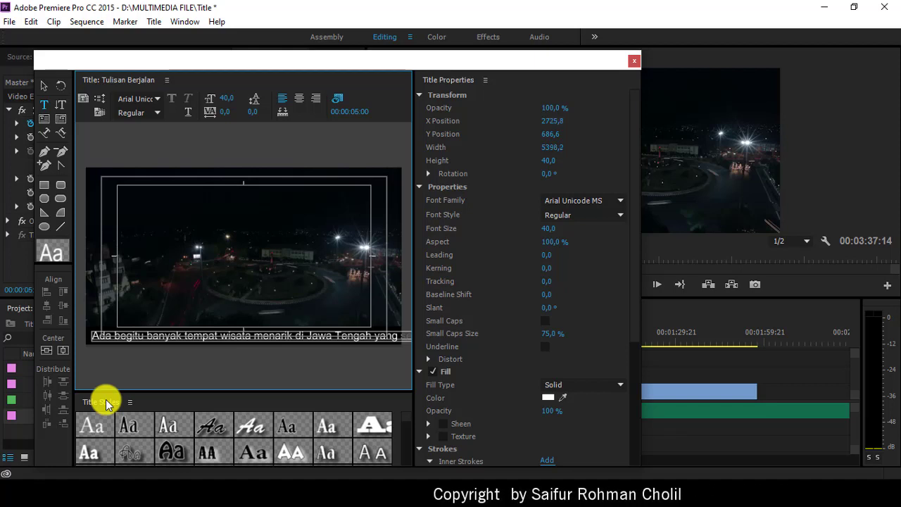
text( men)
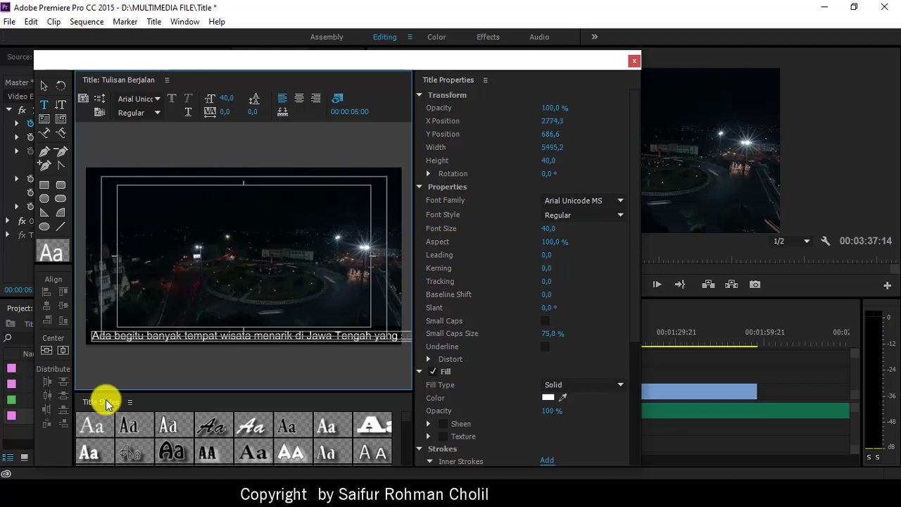
text(arik di)
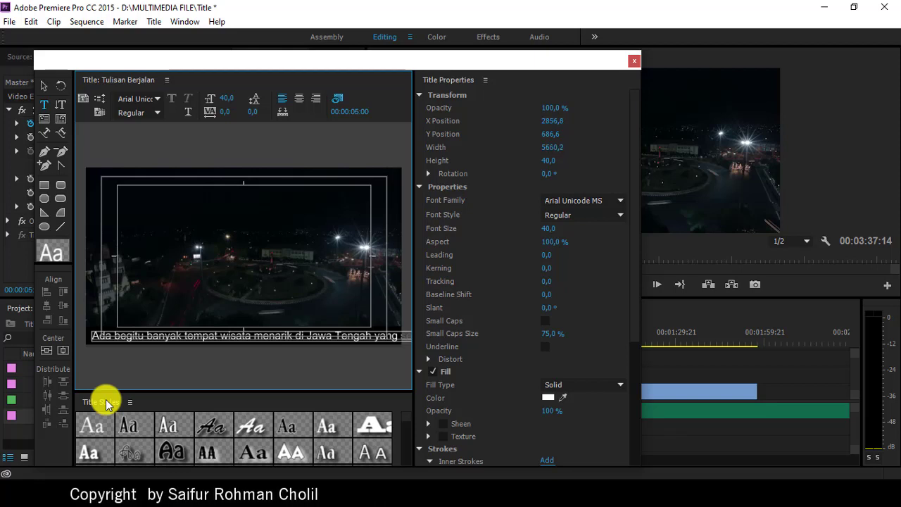
text( salah satu d)
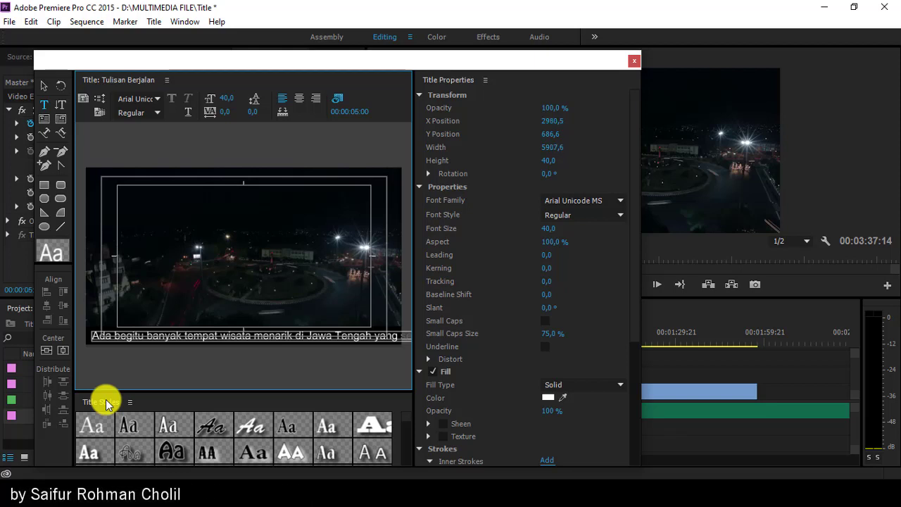
text(iantara)
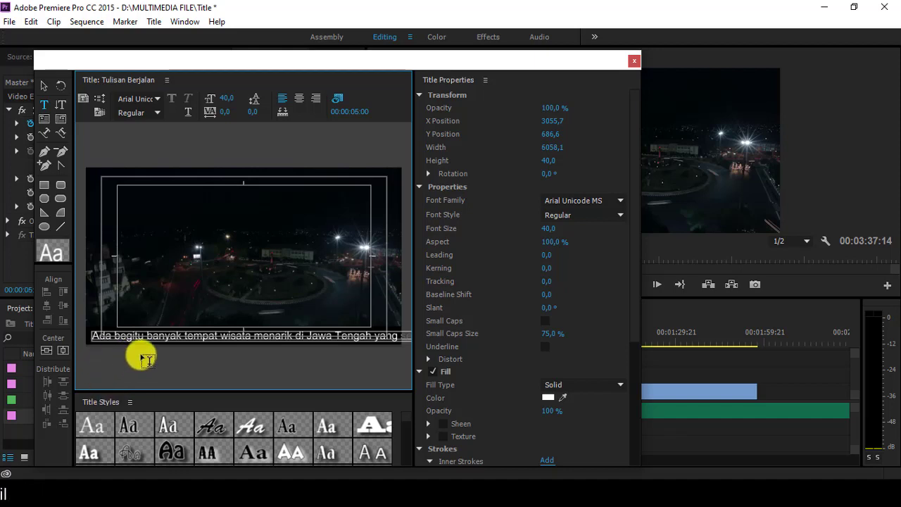
Step: Close the Titler and drop Tulisan Berjalan onto track V2 after the opening title
click(41, 88)
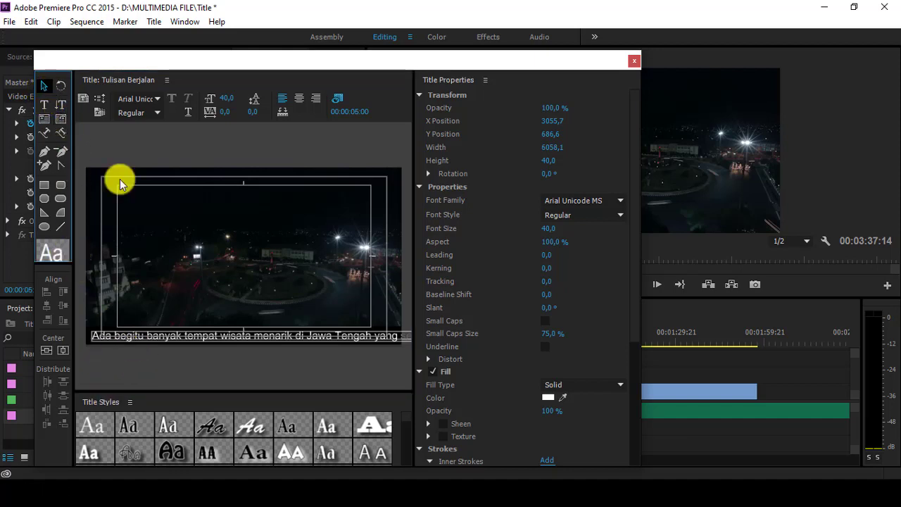
click(245, 282)
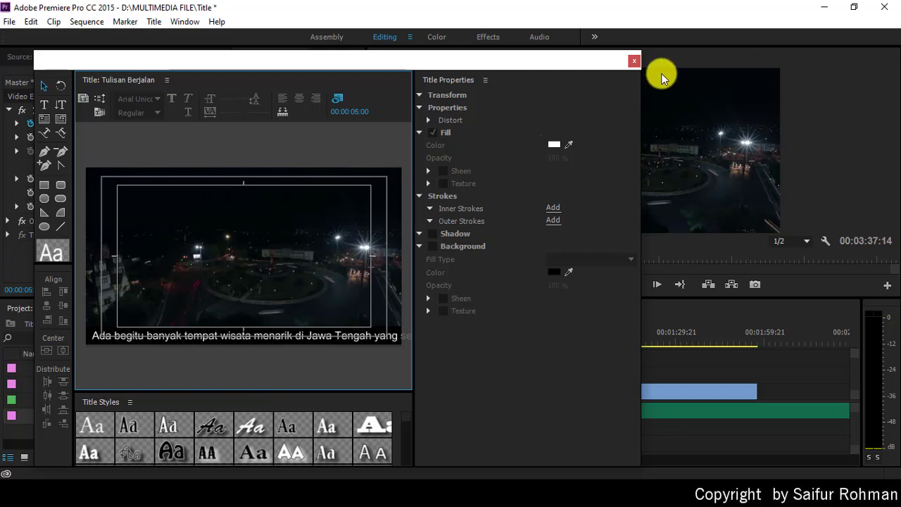
click(633, 60)
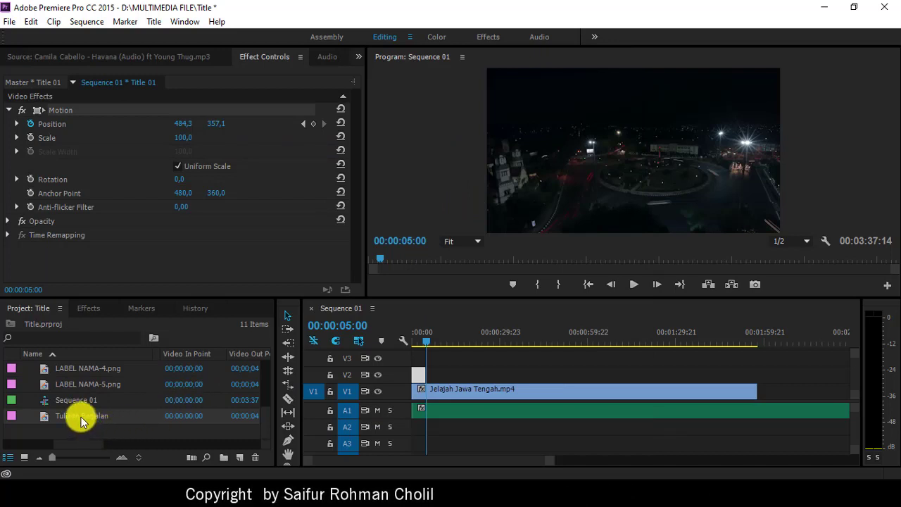
drag(81, 416, 532, 370)
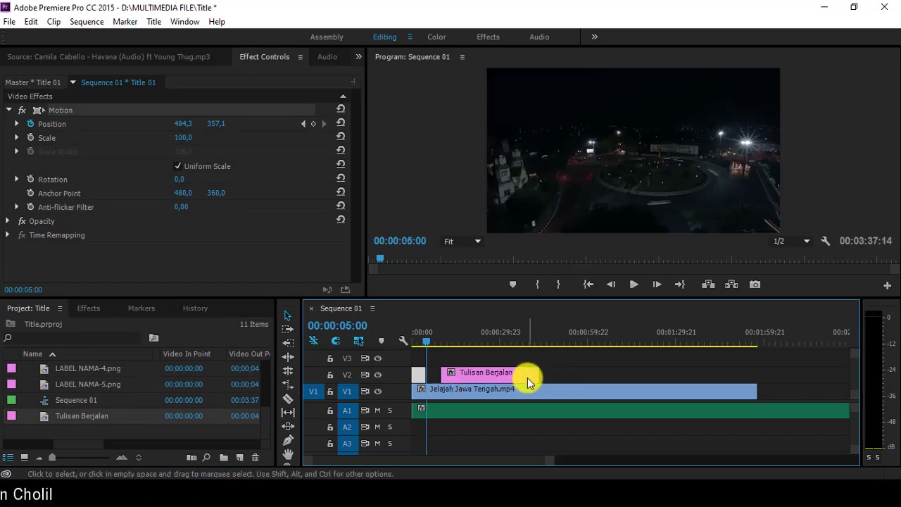
Step: Reopen the Tulisan Berjalan title, save the project, and set the title to Crawl Left
double_click(491, 375)
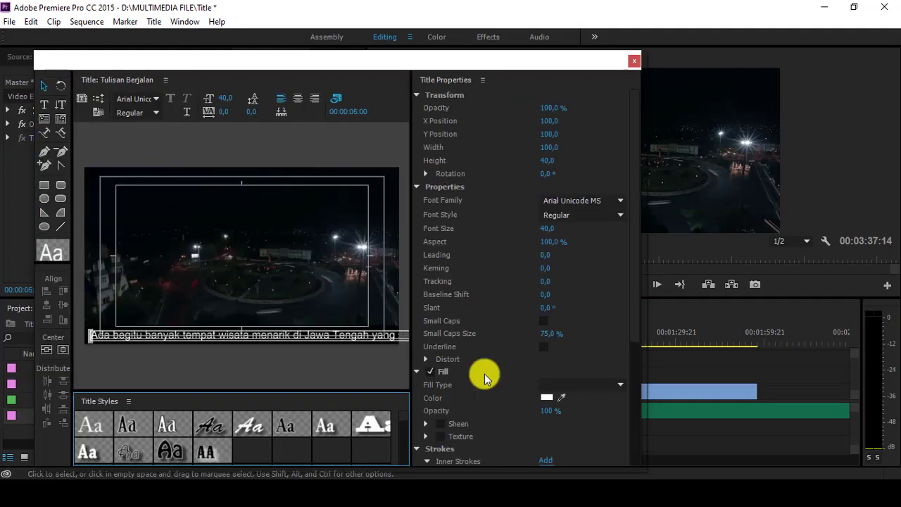
click(197, 334)
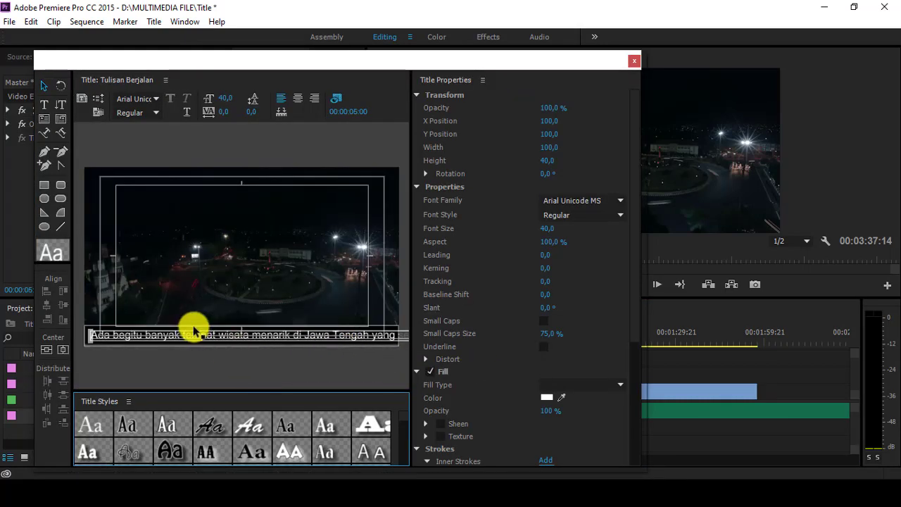
key(ctrl+s)
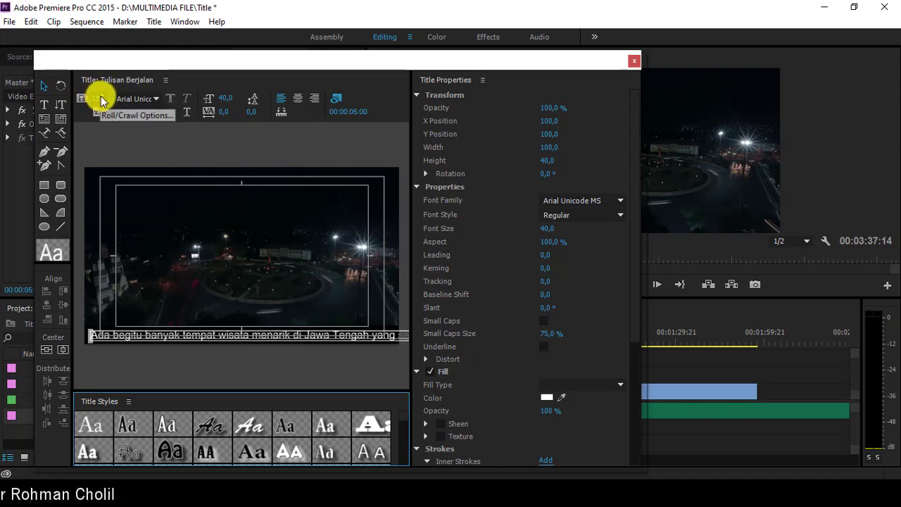
click(100, 100)
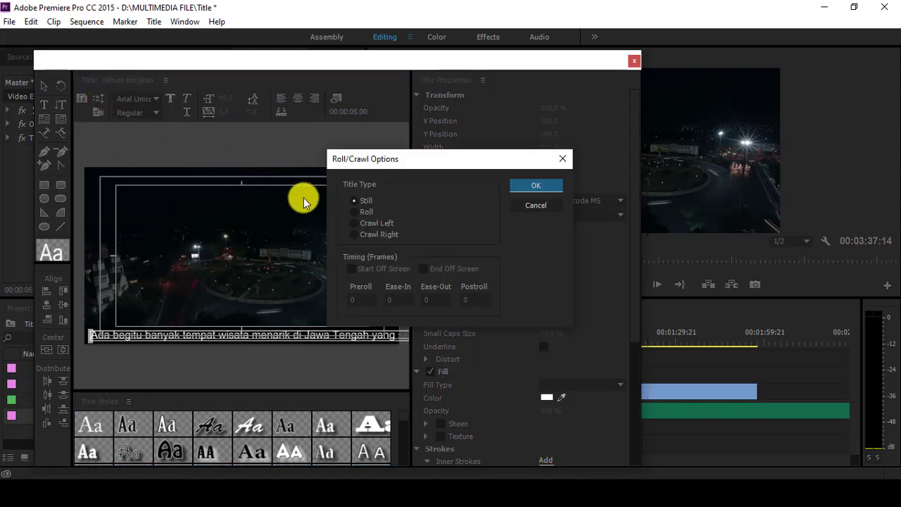
click(356, 223)
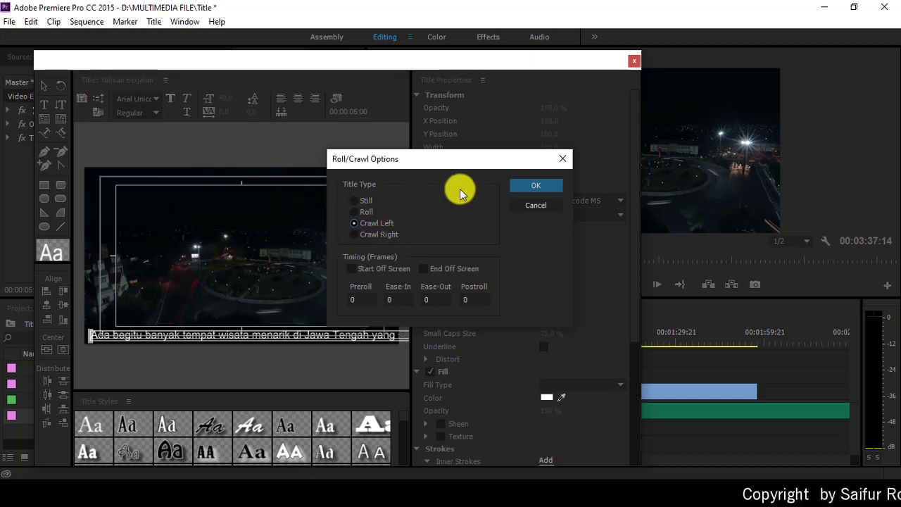
click(526, 186)
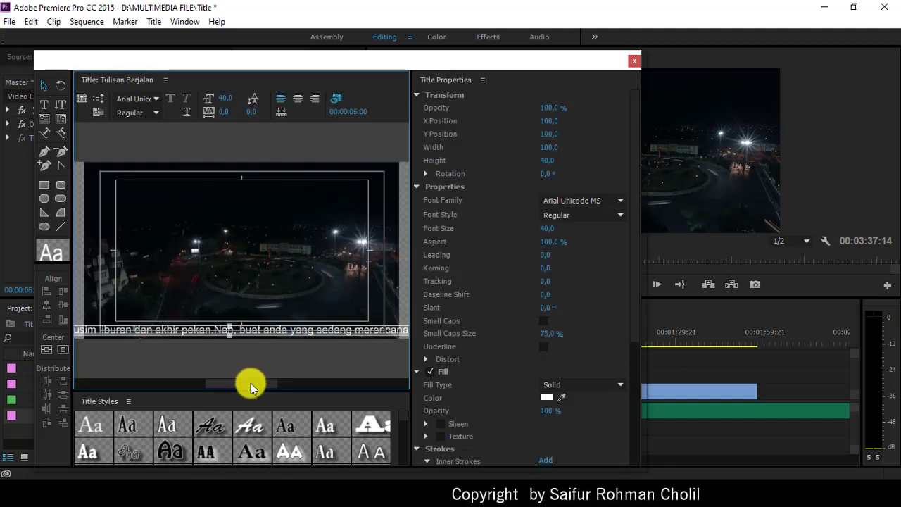
Step: Correct the typo in the word 'selalu' in the running text
drag(252, 387, 99, 388)
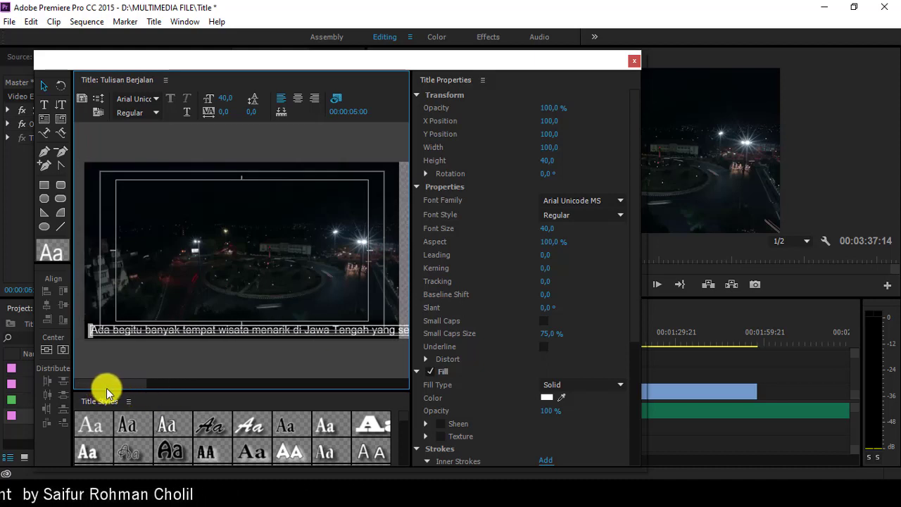
drag(125, 388, 152, 389)
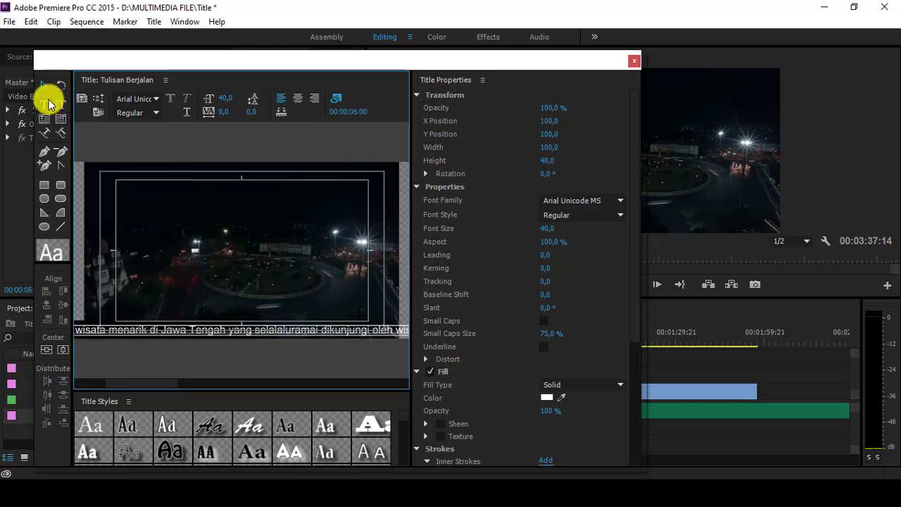
click(281, 341)
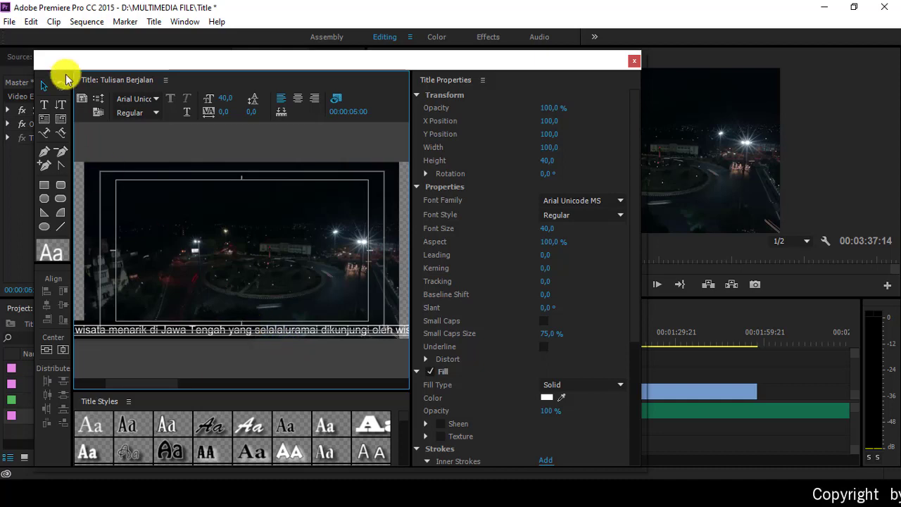
click(45, 107)
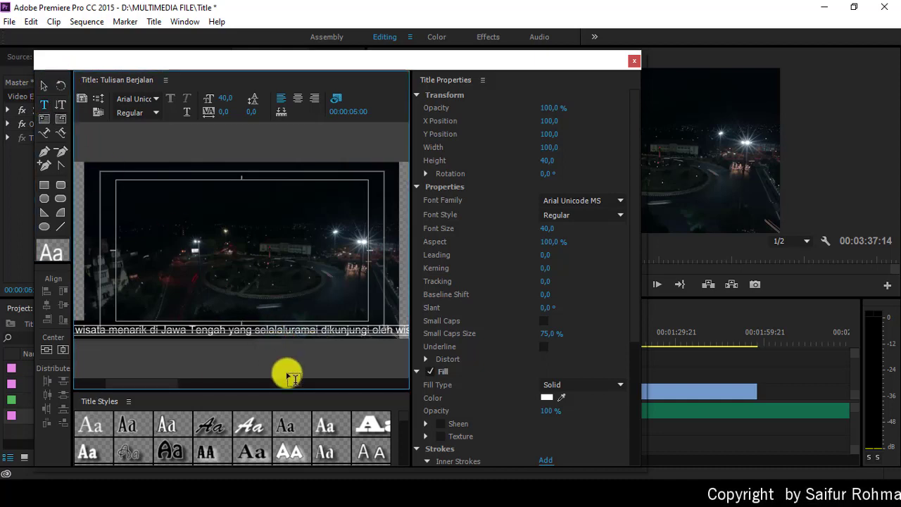
key(Right)
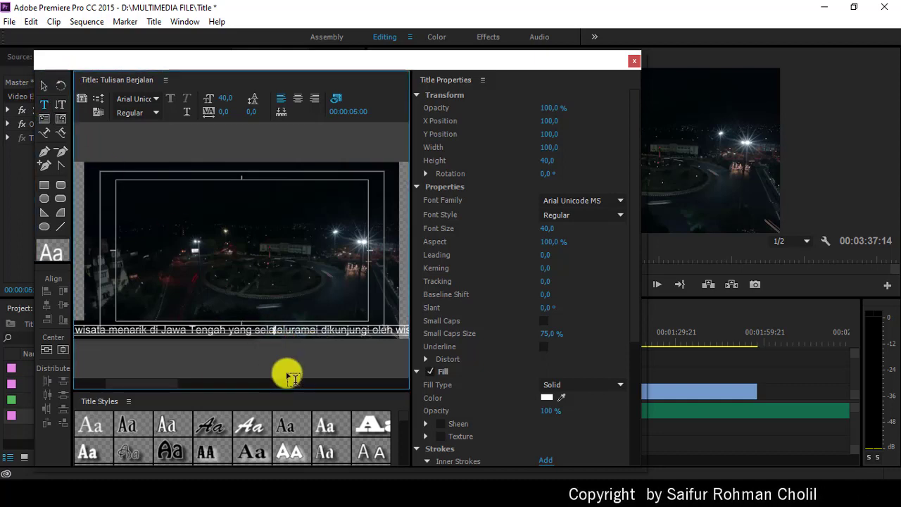
key(BackSpace)
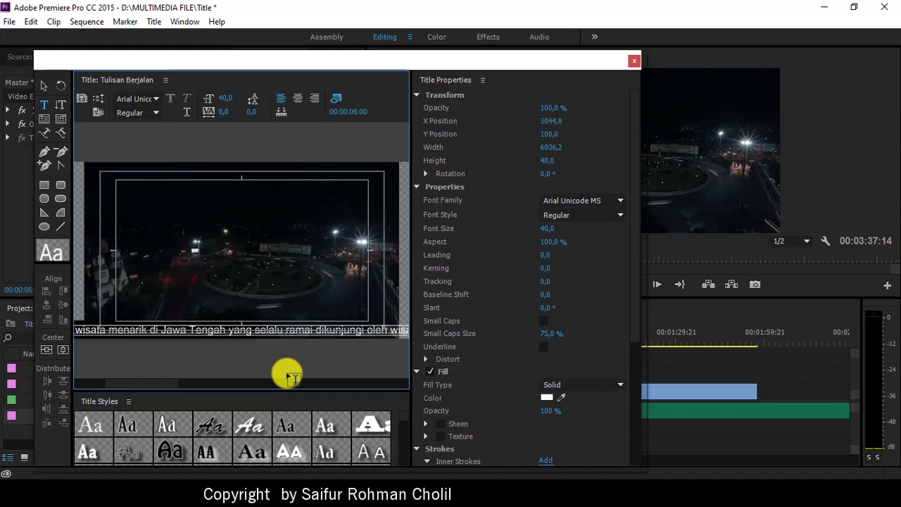
Step: Remove the extra space between 'bisa' and 'menjadi', then select the running-text object
drag(159, 382, 306, 363)
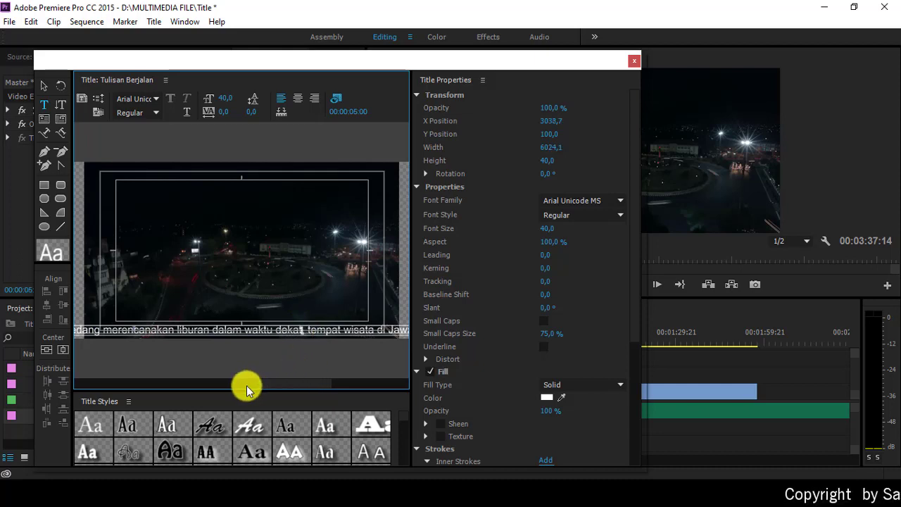
drag(278, 379, 352, 390)
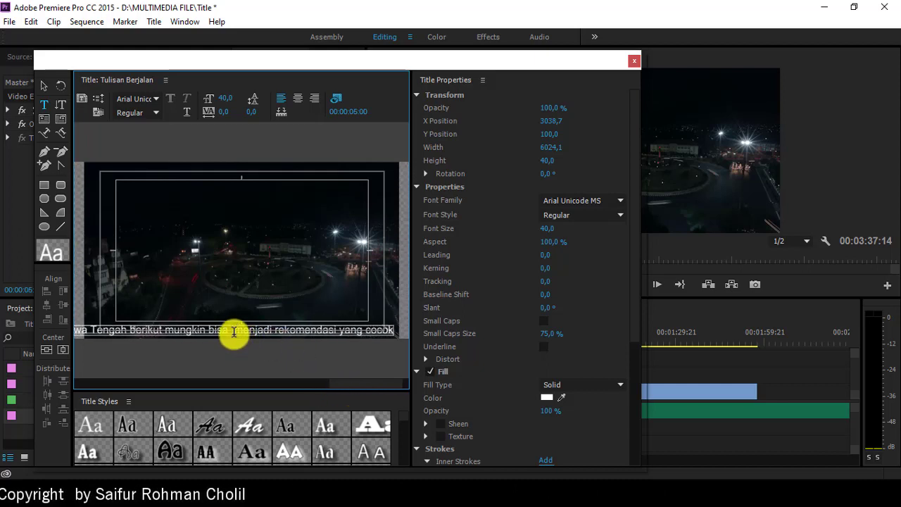
key(BackSpace)
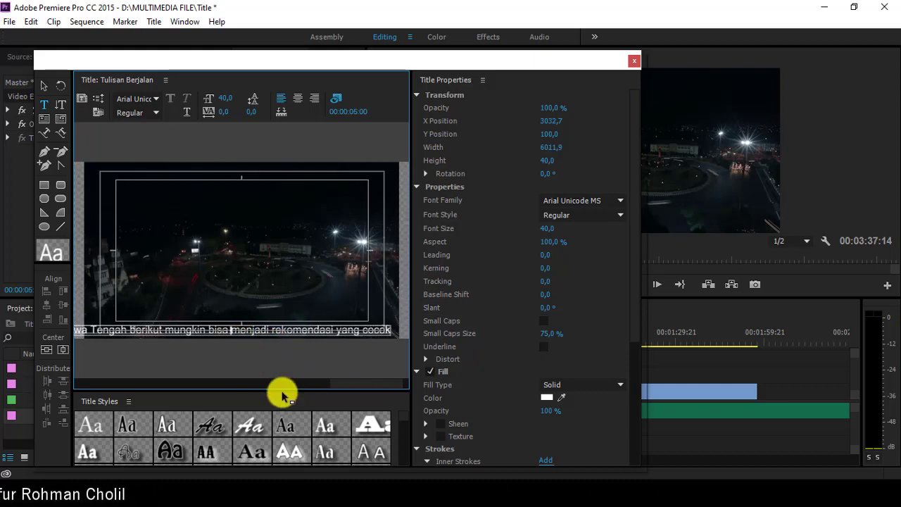
drag(323, 381, 109, 384)
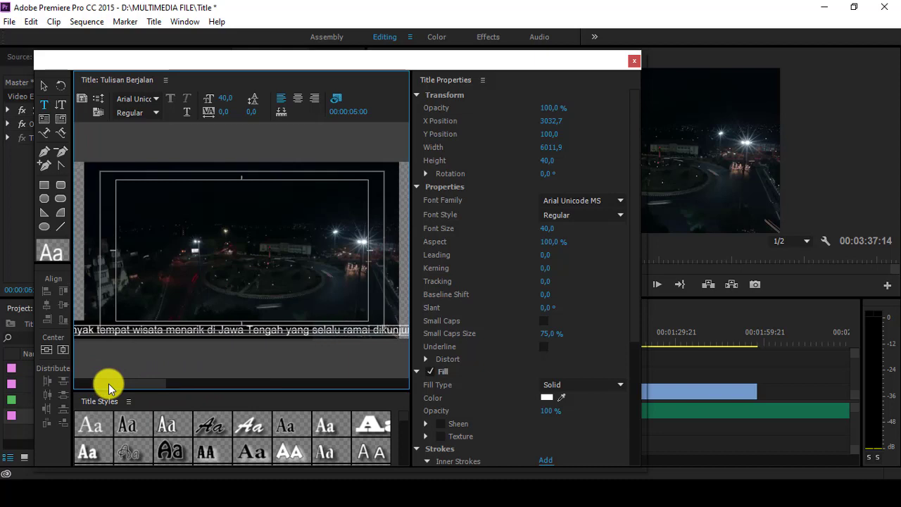
click(43, 83)
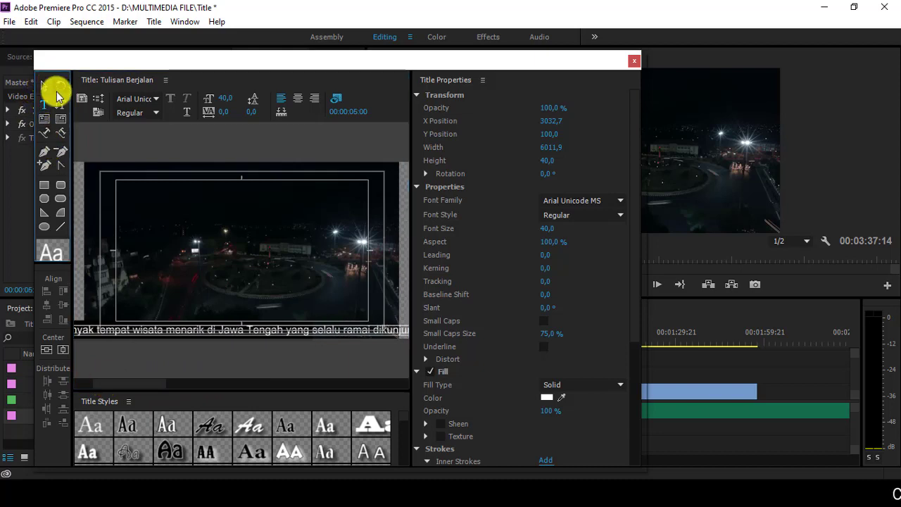
click(380, 321)
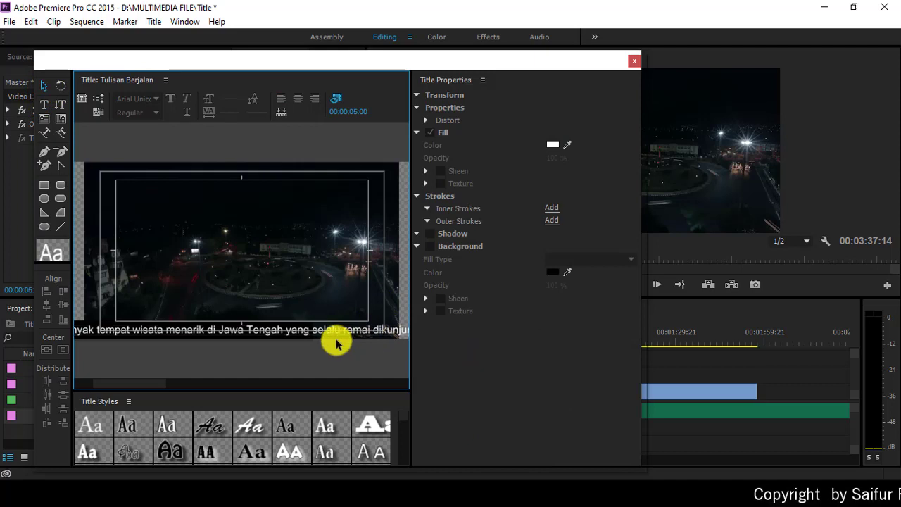
Step: Widen the black bar to span the text, set the title to Crawl Left, and close the Titler
click(120, 324)
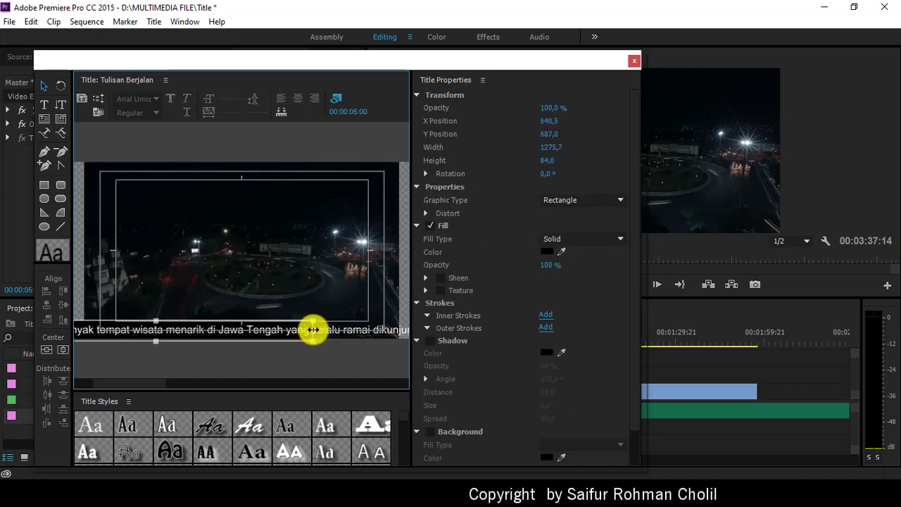
drag(314, 331, 406, 334)
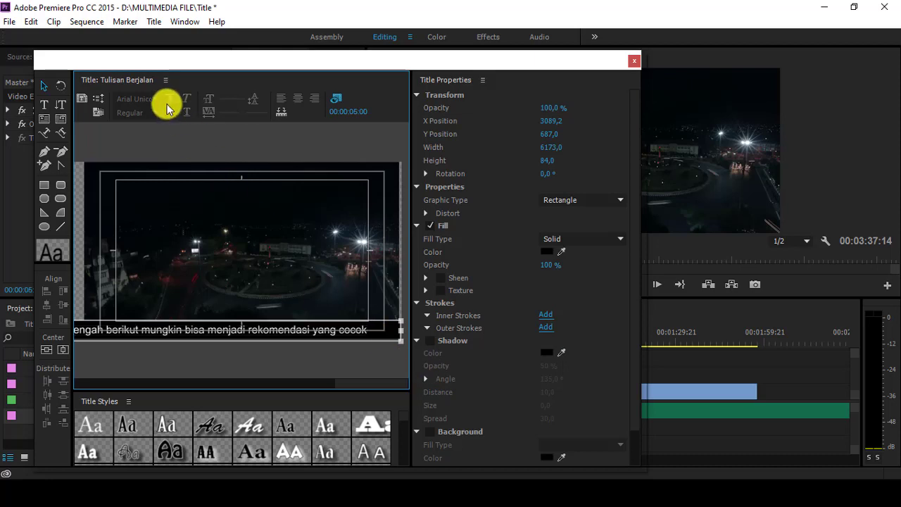
click(99, 99)
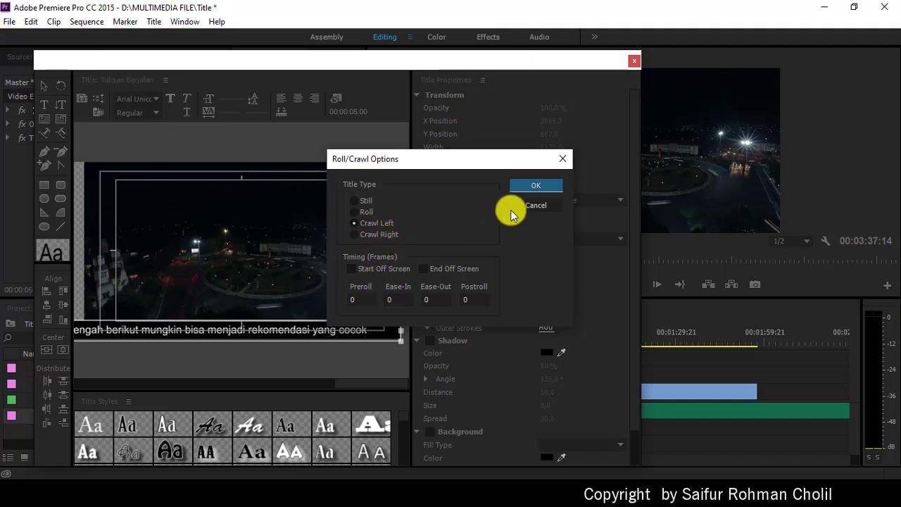
click(524, 184)
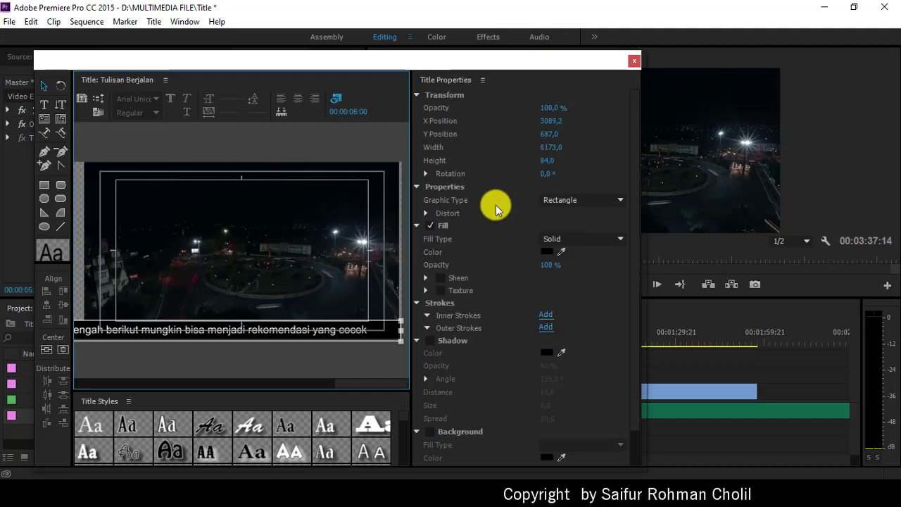
click(633, 61)
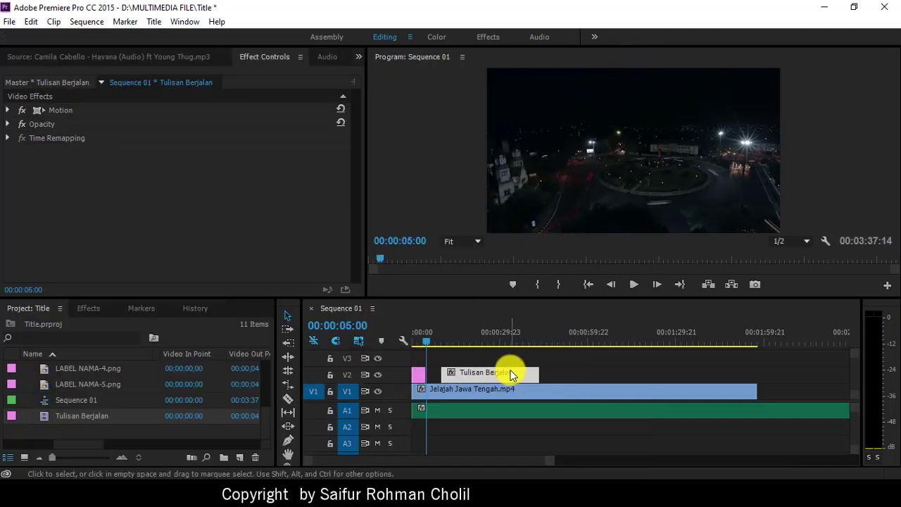
Step: Move the Tulisan Berjalan clip on V2 to start at 00:00:05:00 and preview the crawl
drag(512, 374, 495, 372)
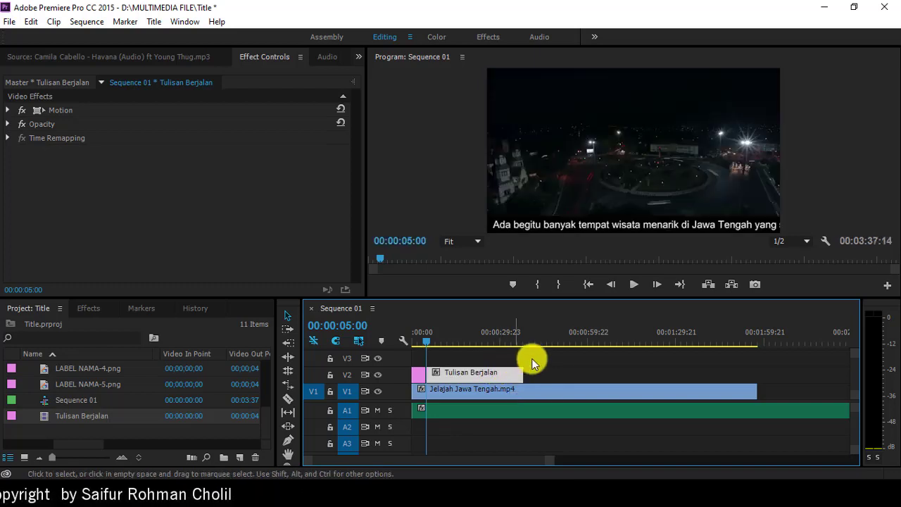
click(633, 285)
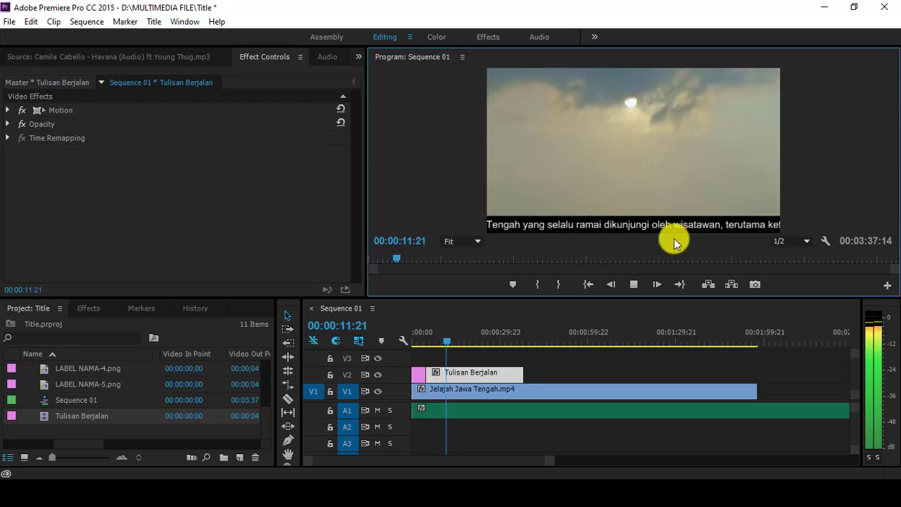
click(633, 286)
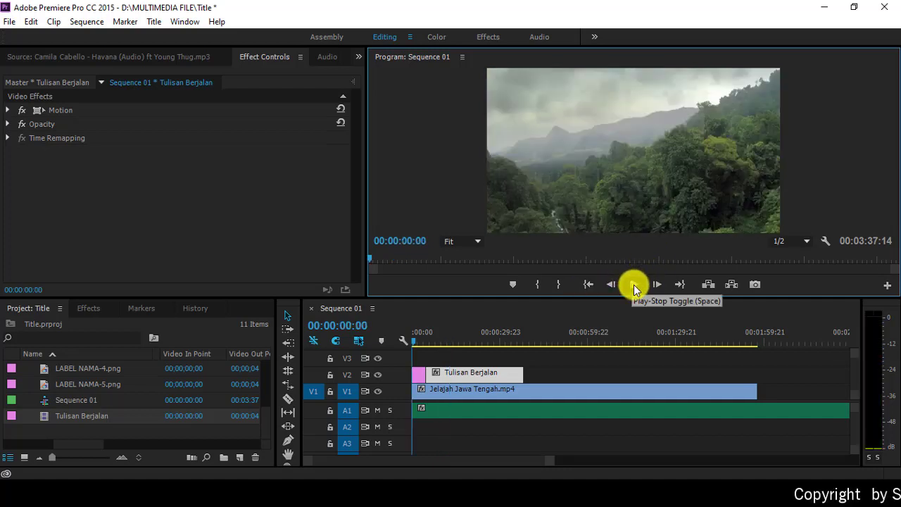
click(633, 285)
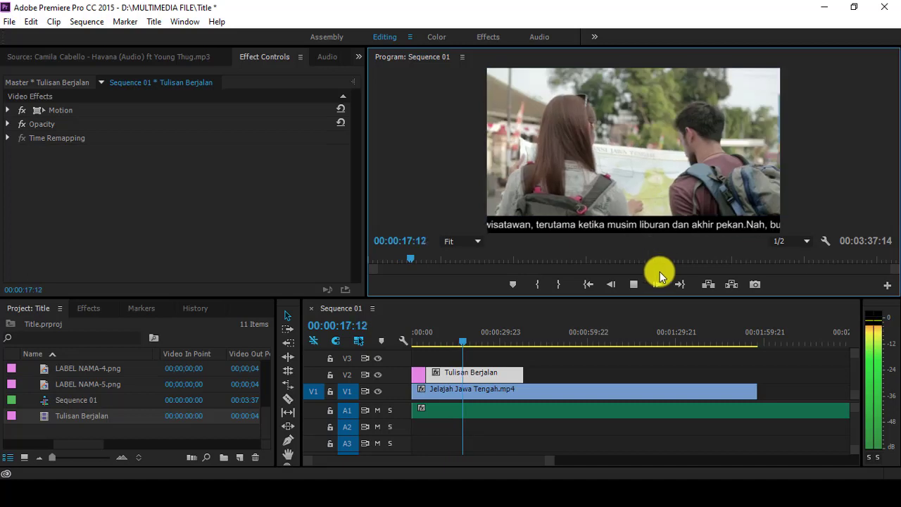
click(634, 284)
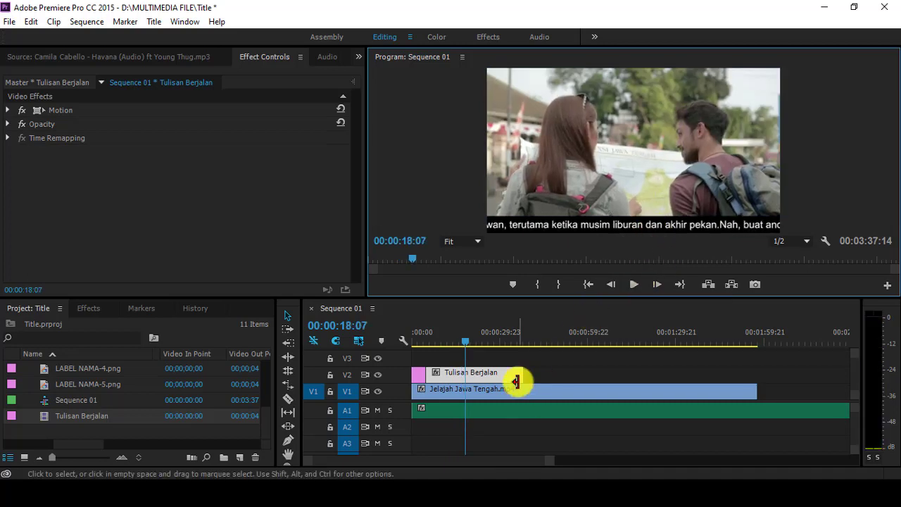
Step: Shorten the Tulisan Berjalan clip on V2 twice, previewing the faster crawl each time
drag(521, 376, 484, 373)
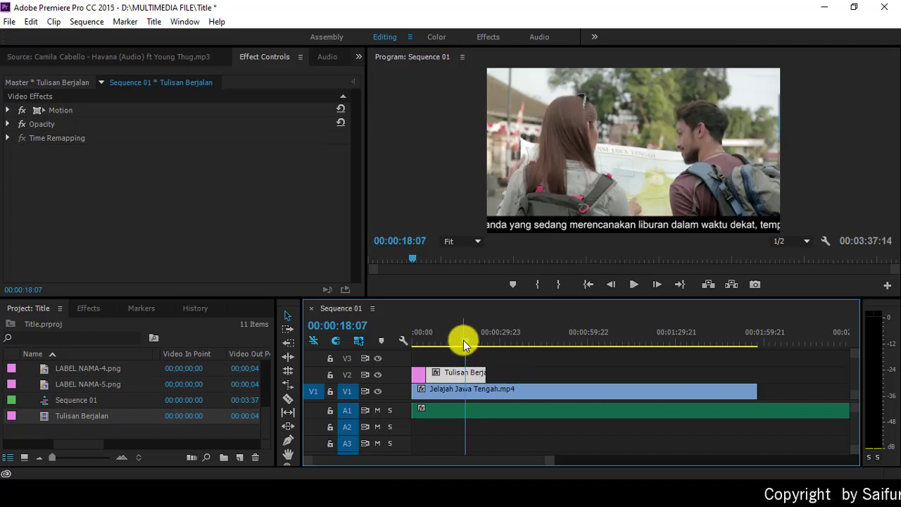
drag(463, 342, 424, 346)
click(629, 285)
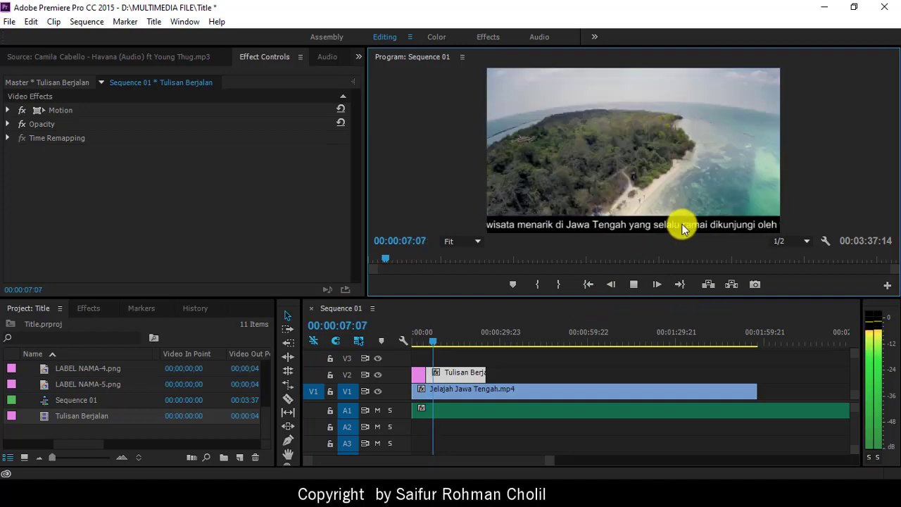
click(635, 283)
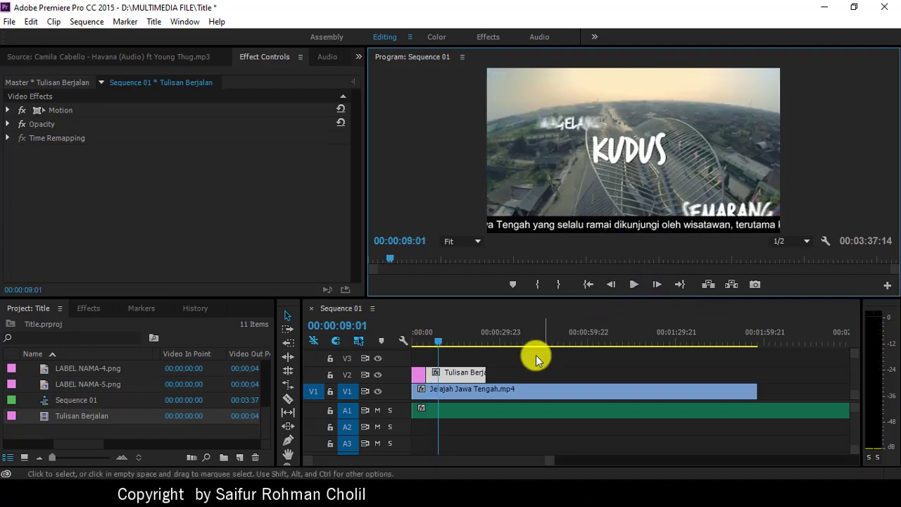
drag(482, 372, 457, 371)
drag(437, 342, 425, 342)
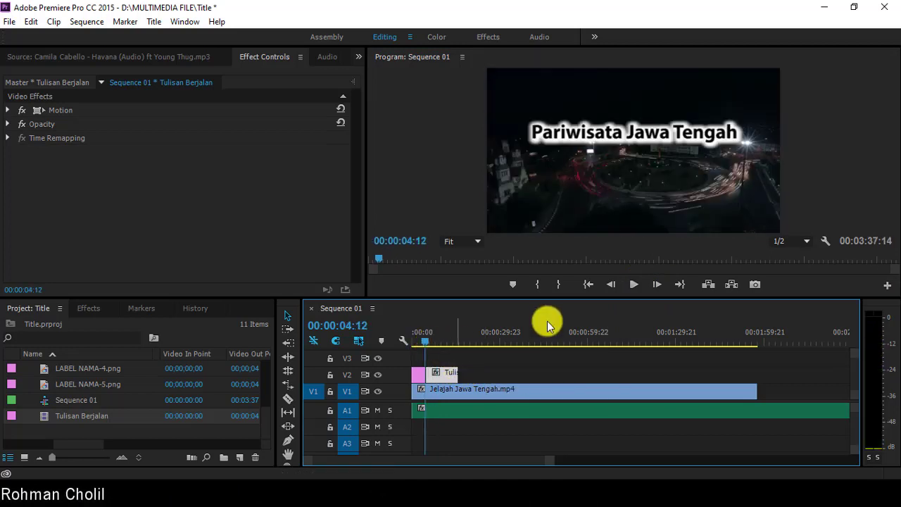
click(633, 283)
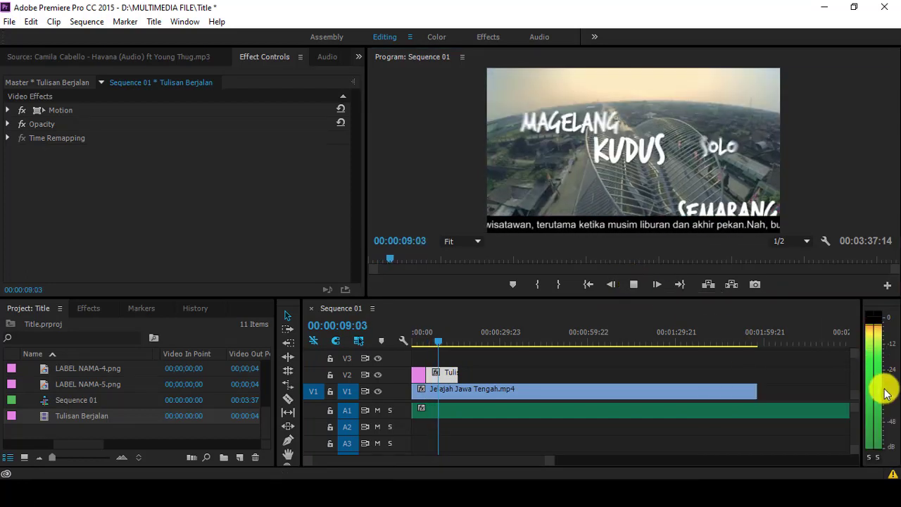
click(633, 285)
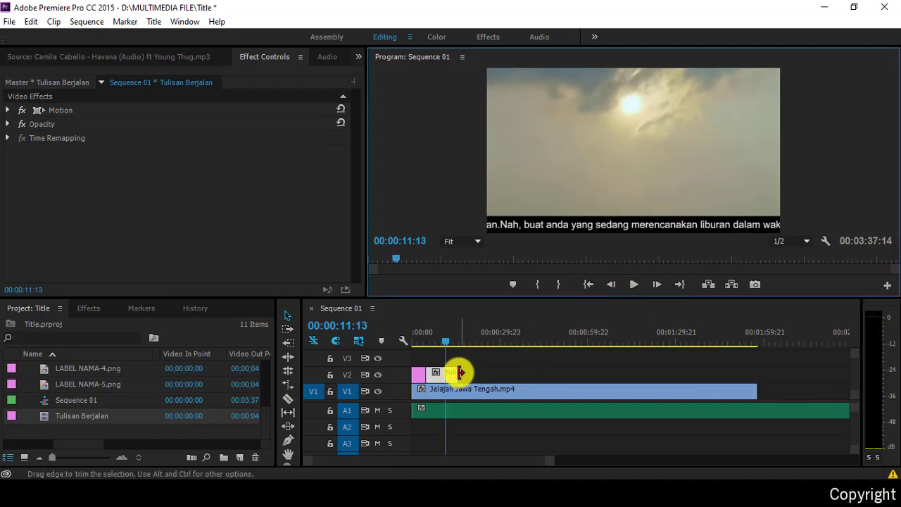
Step: Lengthen the title clip to about 21:08 duration so the text crawls slower
drag(456, 371, 496, 367)
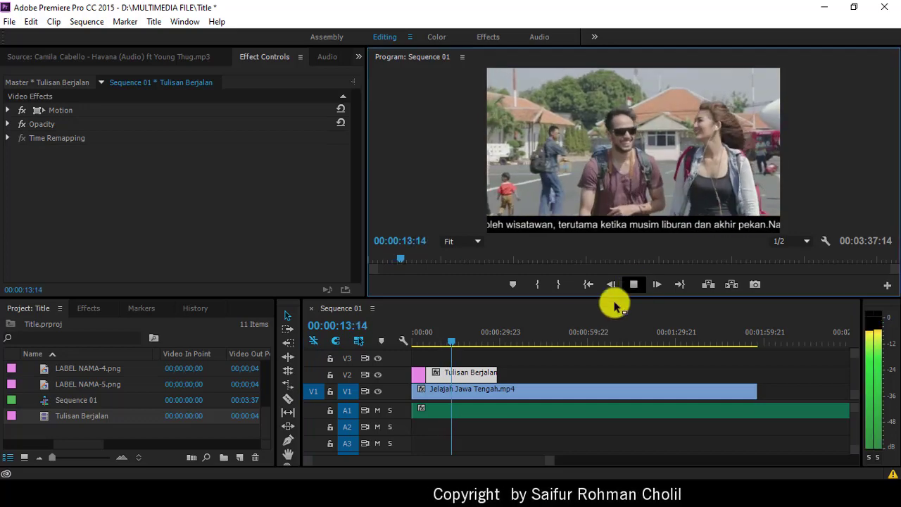
drag(495, 369, 515, 370)
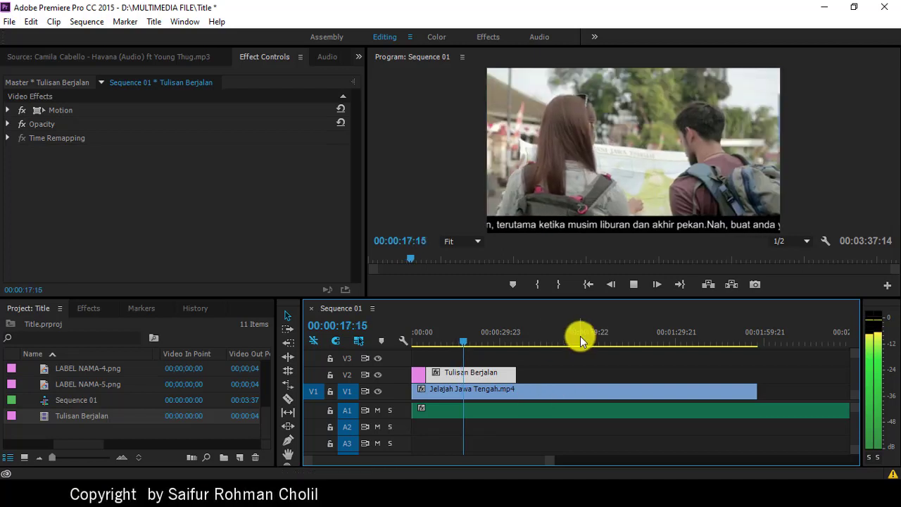
click(633, 283)
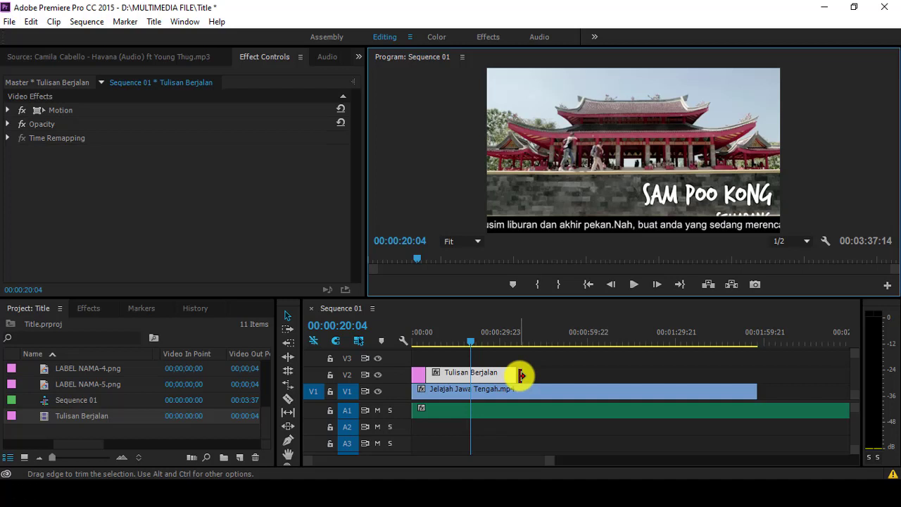
Step: Clear the warning events log and preview the sequence from 00:00:20:04
click(893, 473)
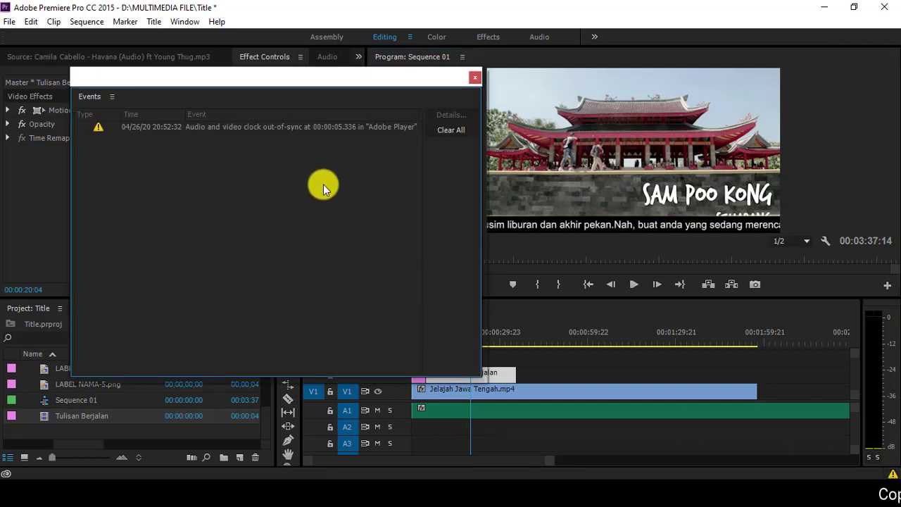
click(451, 130)
click(475, 77)
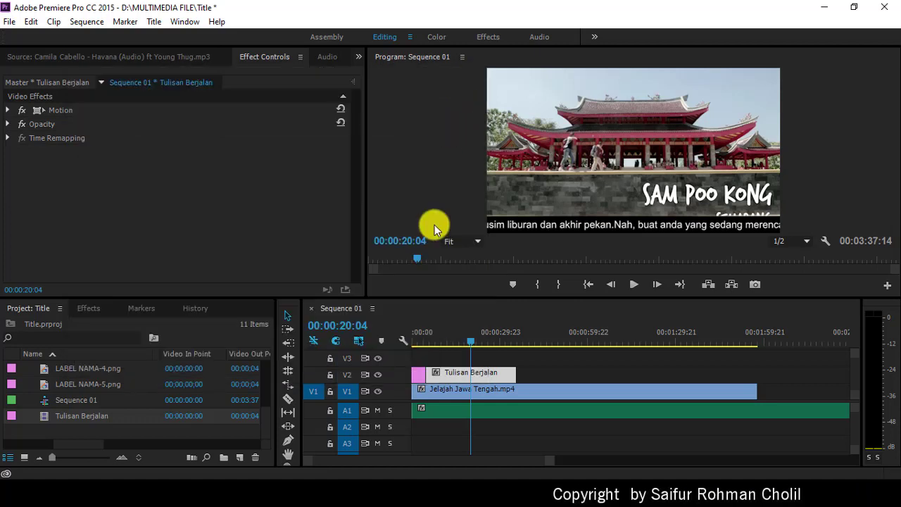
click(634, 285)
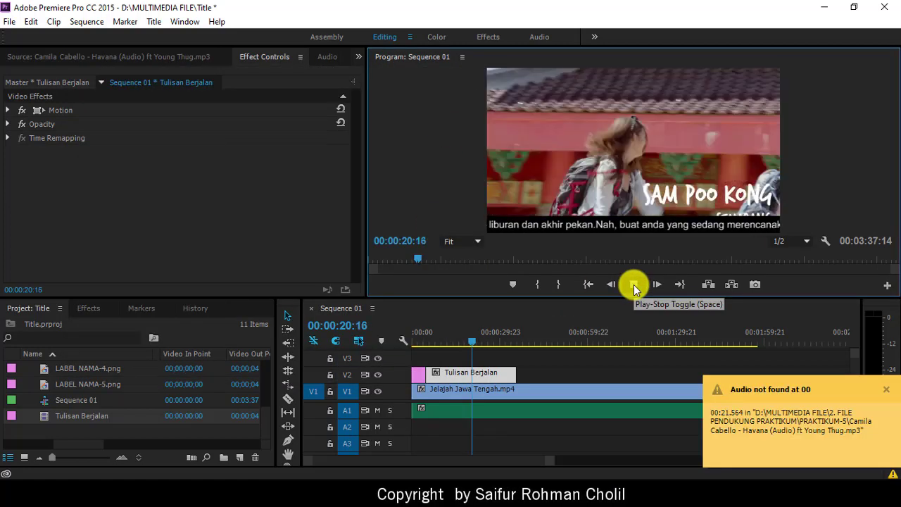
click(633, 285)
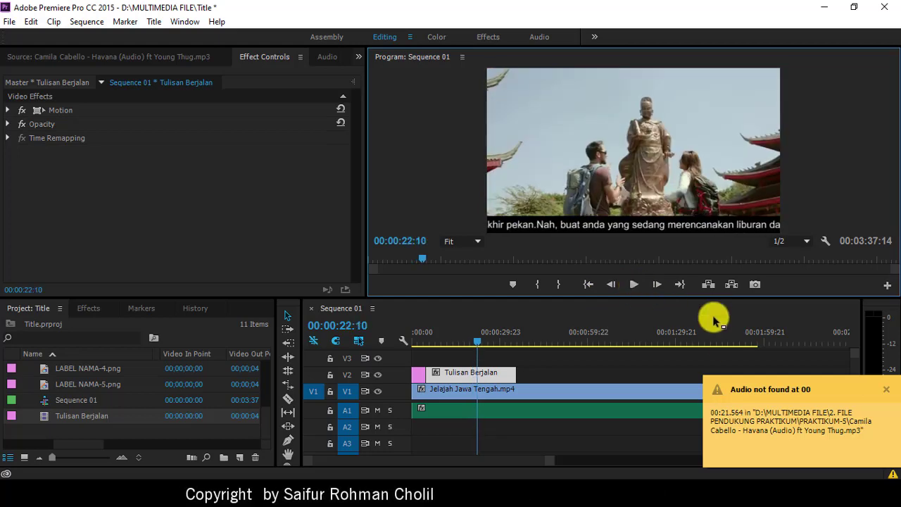
Step: Dismiss the missing-audio and out-of-sync warnings, replay from the start, and select the Tulisan Berjalan clip
click(885, 398)
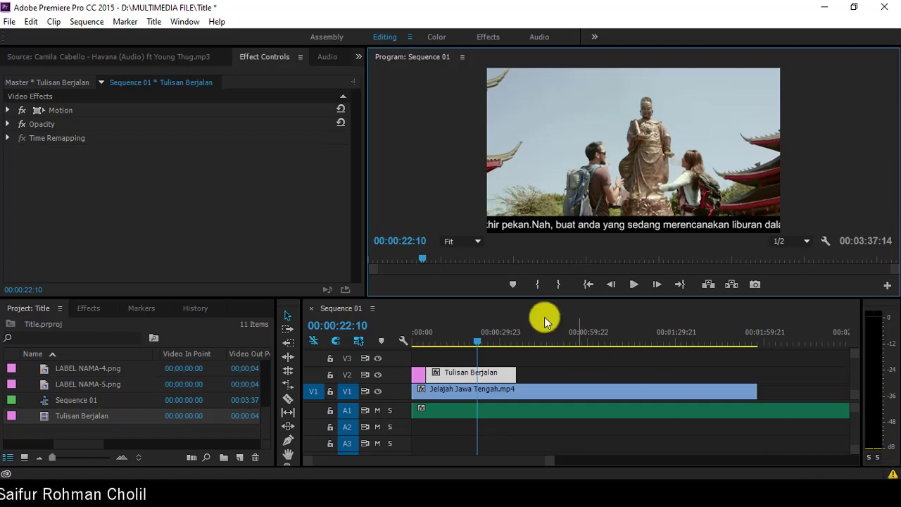
click(633, 284)
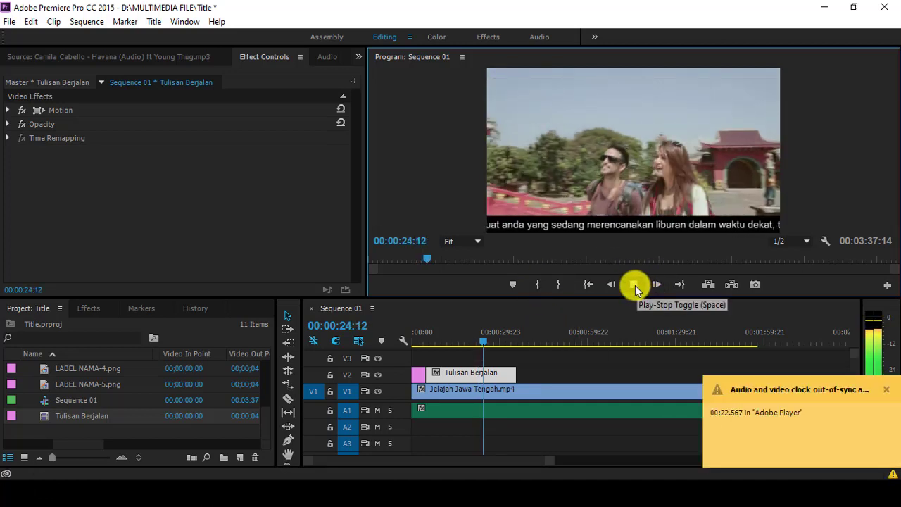
click(633, 284)
click(886, 389)
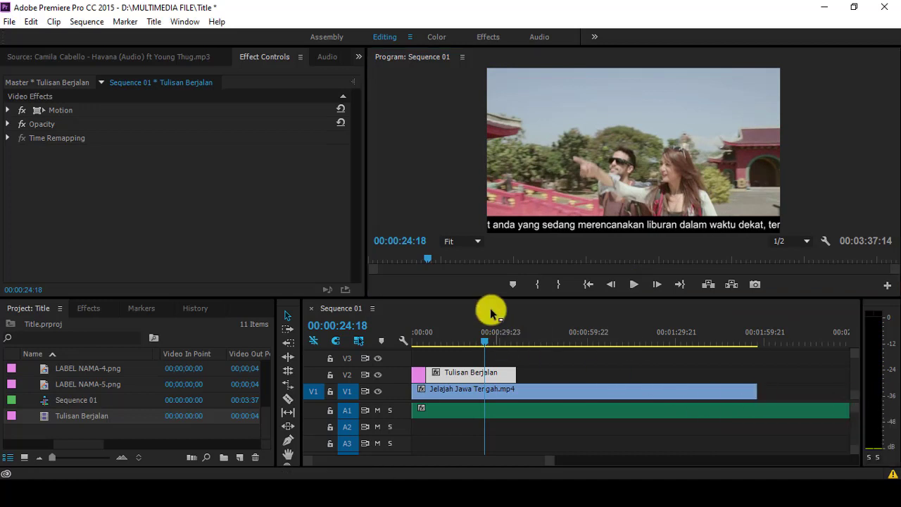
click(588, 283)
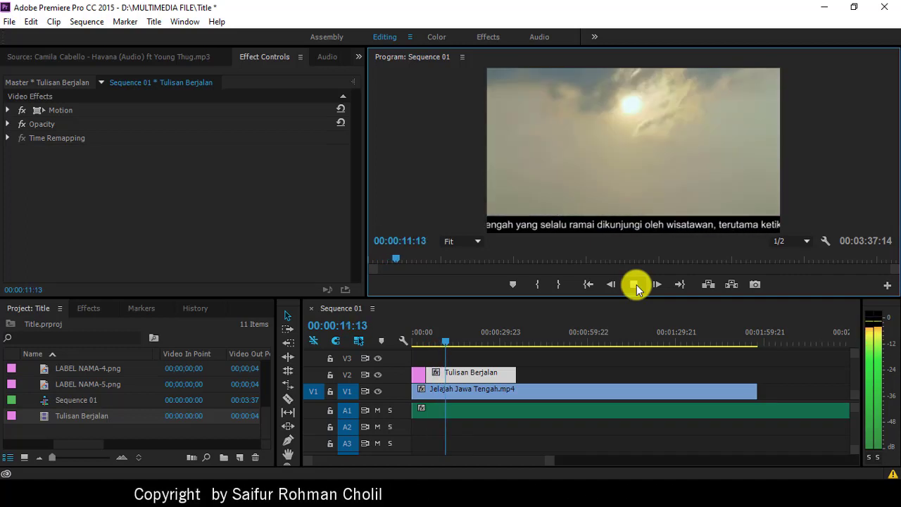
click(636, 287)
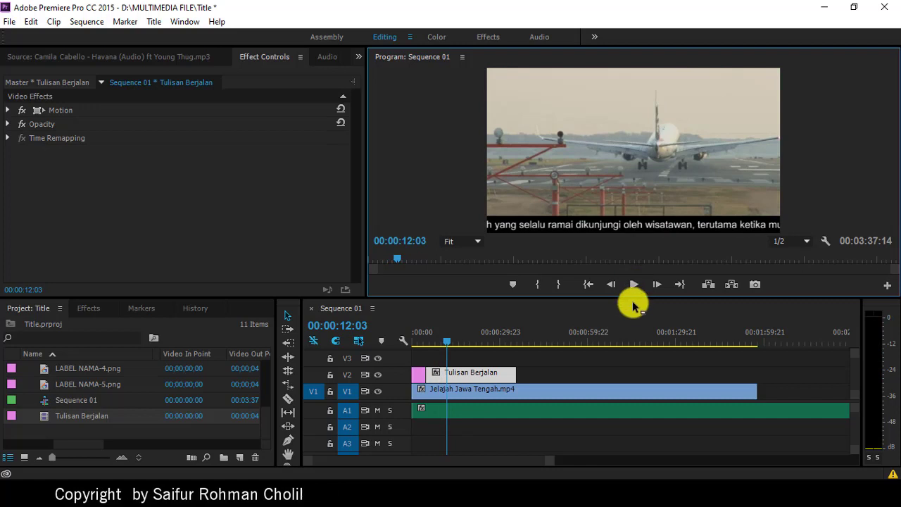
click(500, 381)
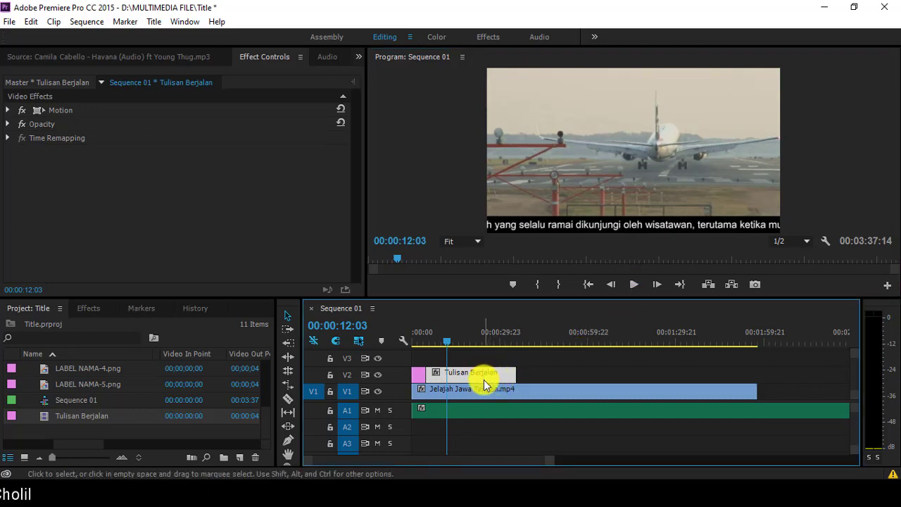
Step: Undo the accidental insert on the main video track V1
click(525, 333)
click(544, 377)
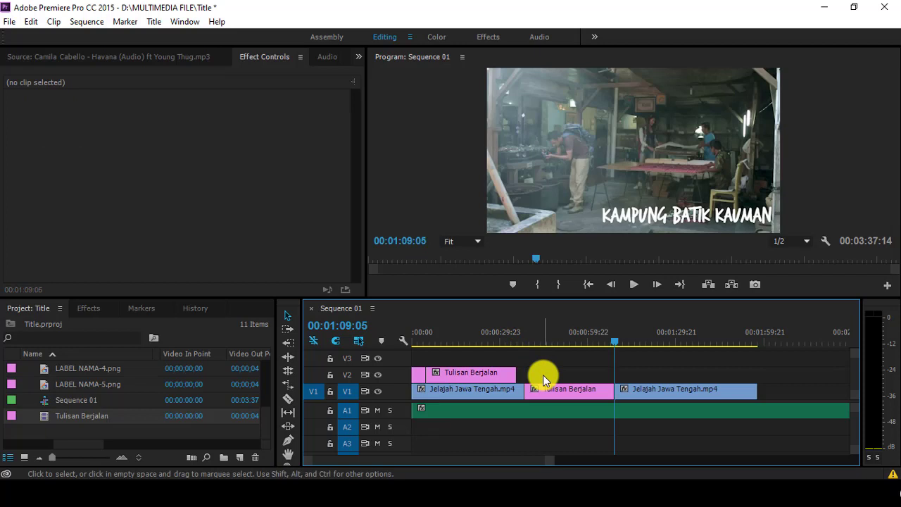
key(ctrl+z)
Step: Alt-drag copies of Tulisan Berjalan end to end on V2 and preview the ending
click(502, 379)
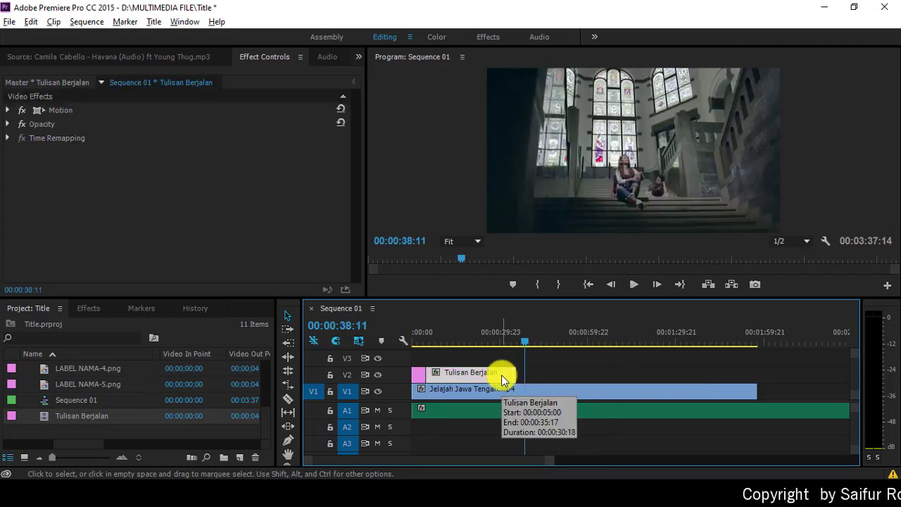
drag(501, 378, 636, 372)
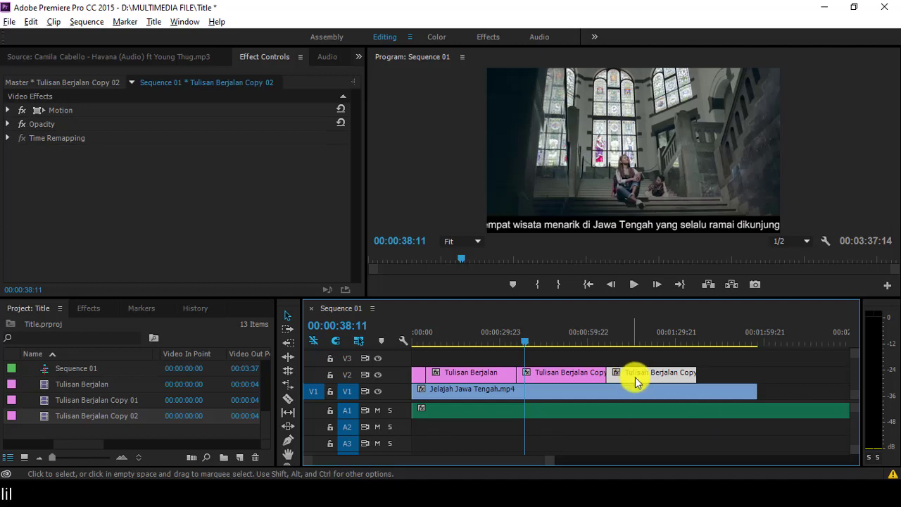
drag(635, 377, 753, 386)
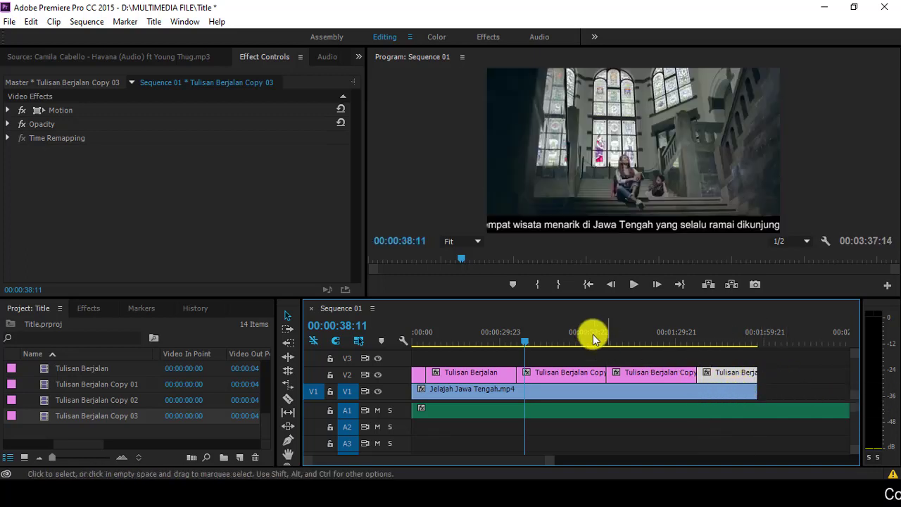
click(707, 336)
click(630, 285)
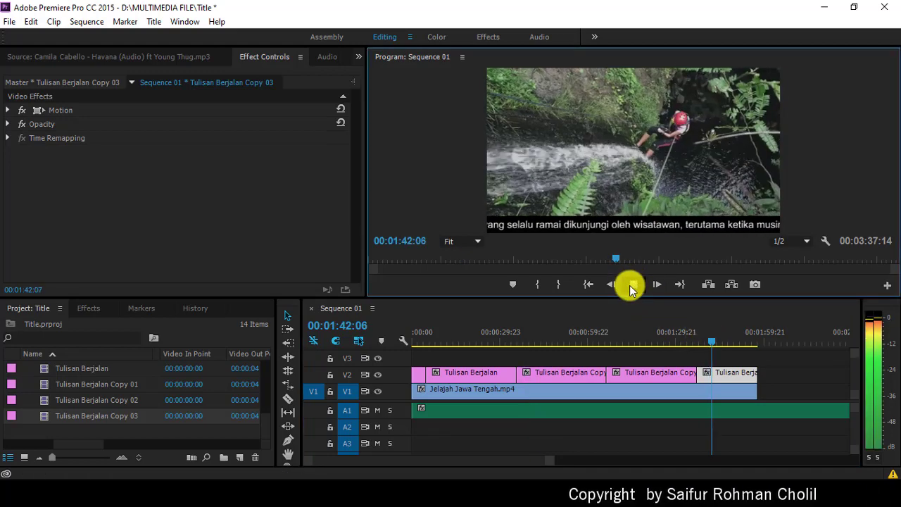
Step: Stop the preview and park the playhead on the travel video's last frame near 00:01:58
click(631, 286)
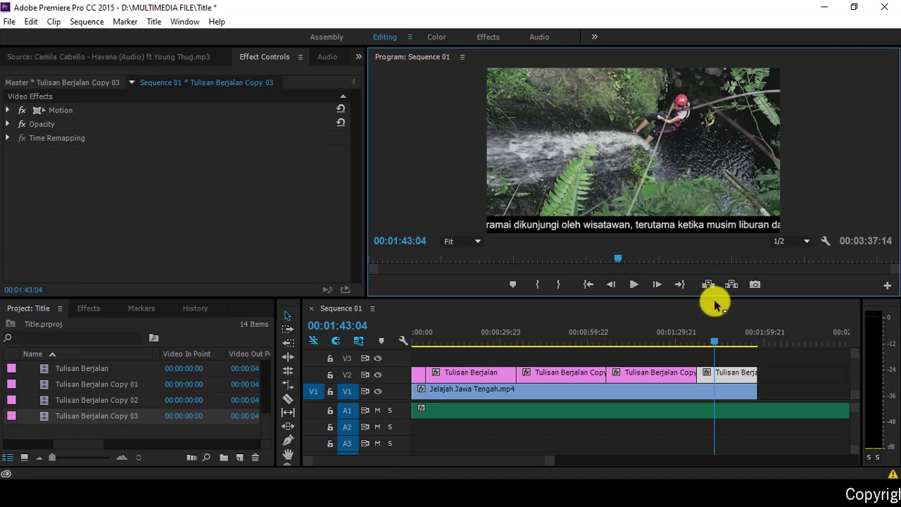
click(765, 340)
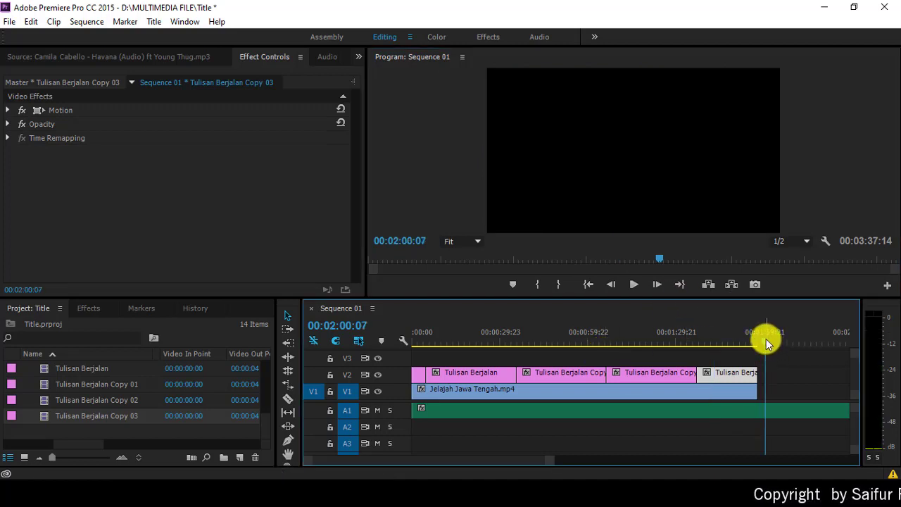
drag(764, 338, 757, 336)
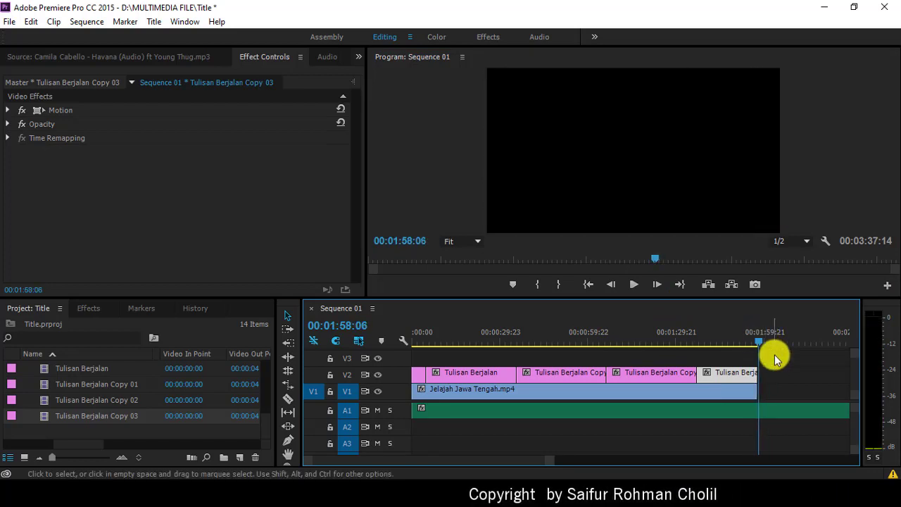
Step: Create a new 960×720 title named 'credit title' with Ctrl+T
click(10, 25)
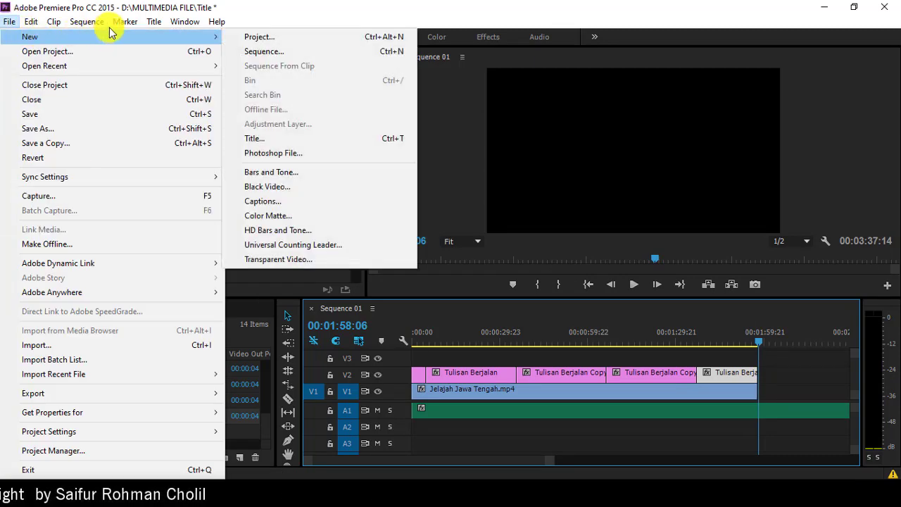
mouse_move(123, 22)
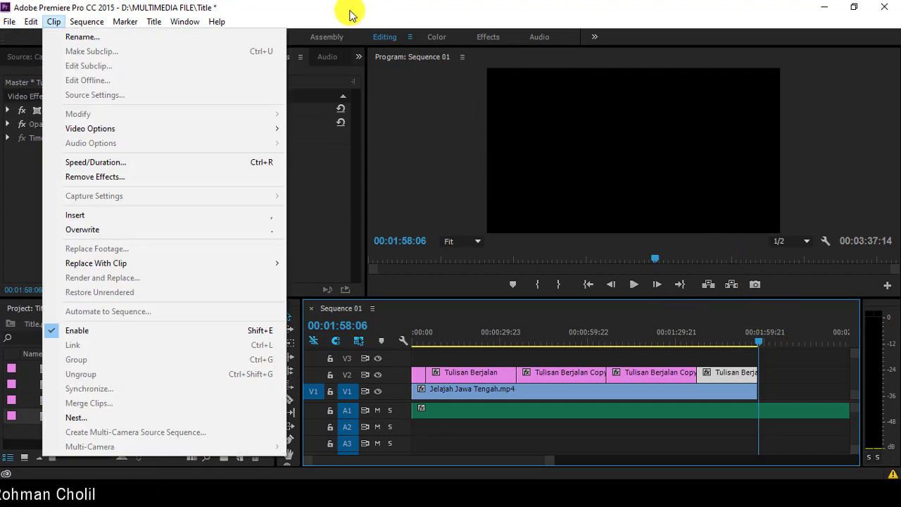
click(347, 12)
key(ctrl+t)
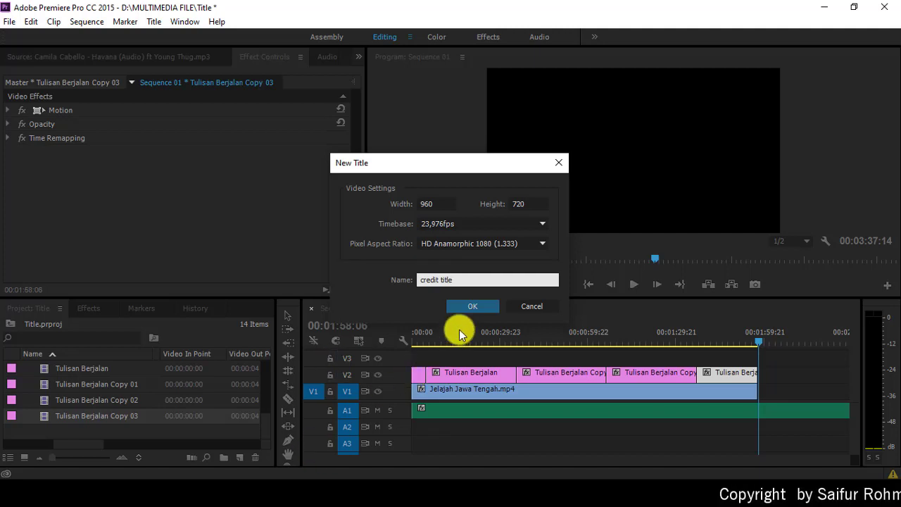
click(470, 306)
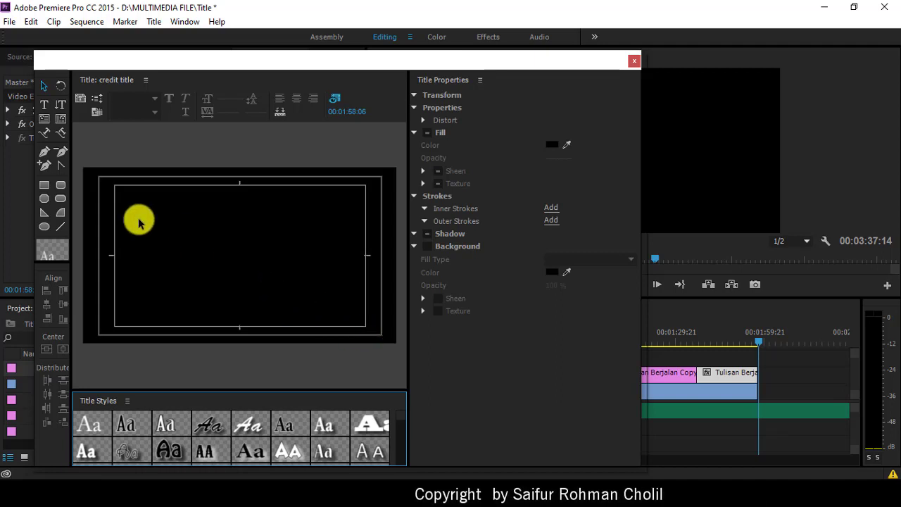
Step: Set the credit title to Roll, starting and ending off screen
click(98, 103)
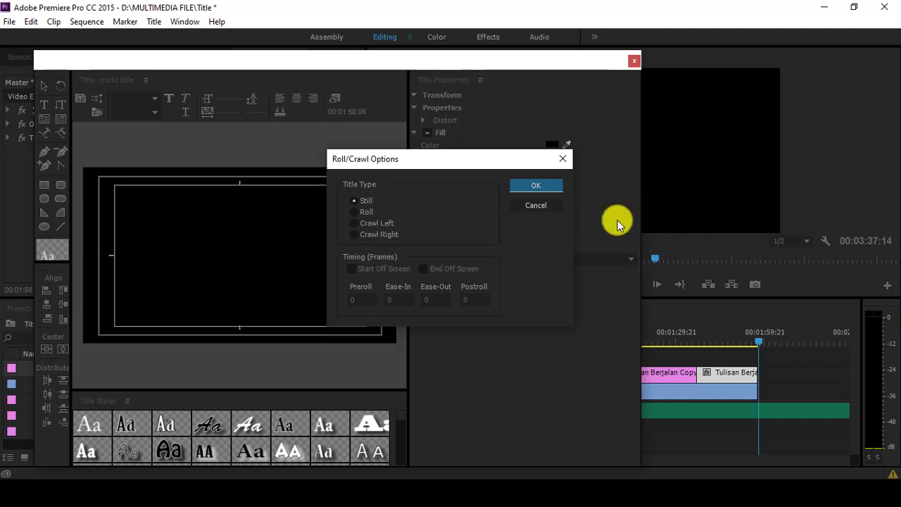
click(366, 216)
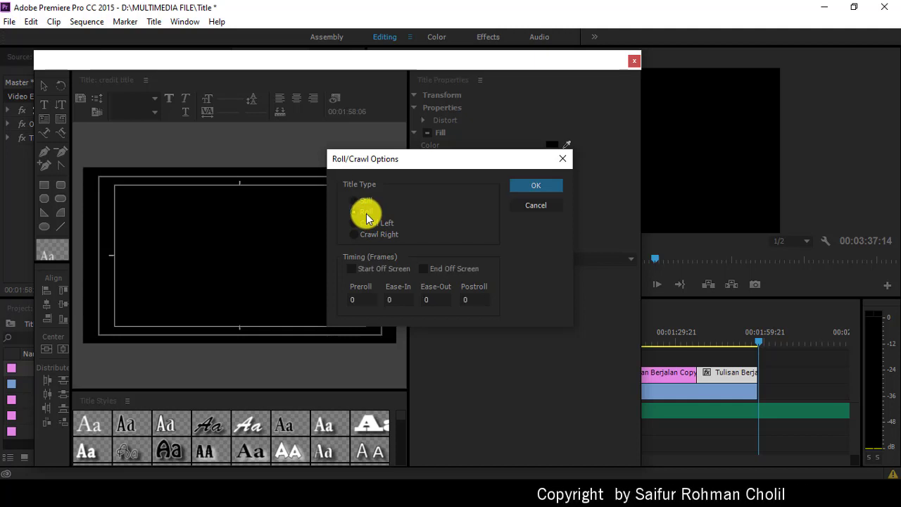
click(353, 268)
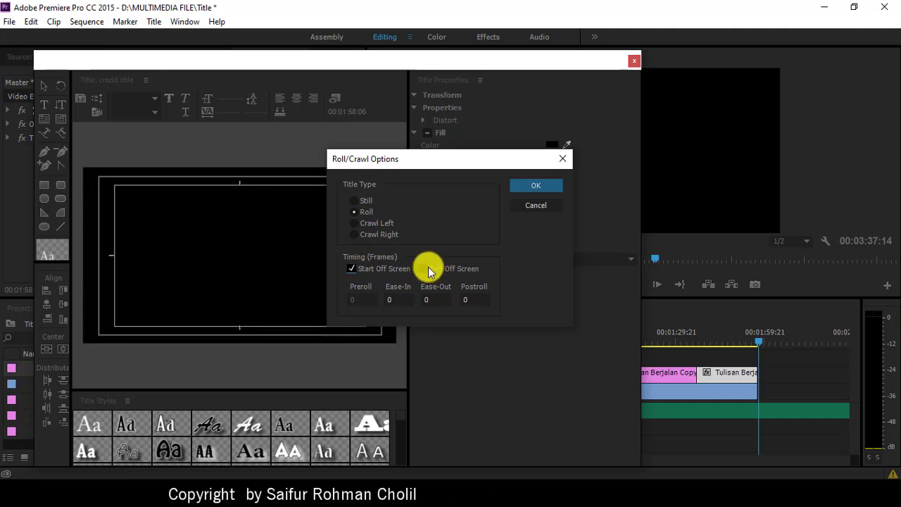
click(425, 268)
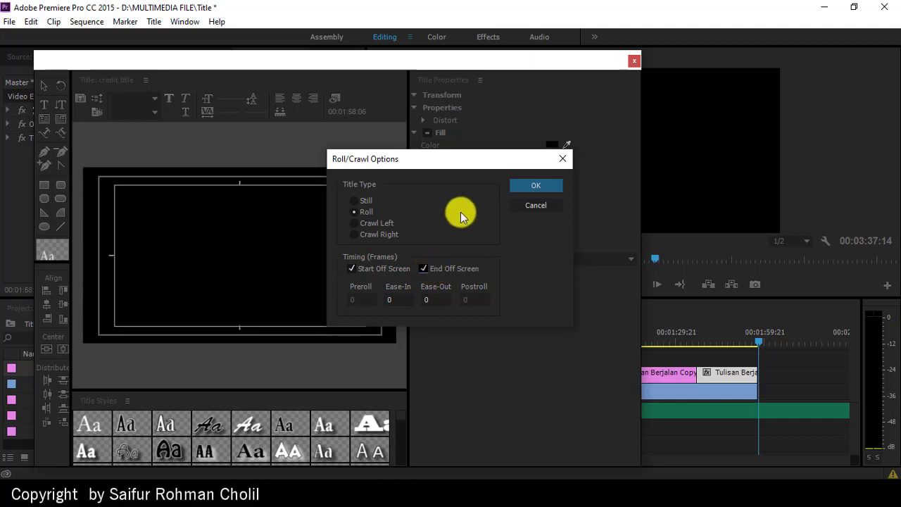
click(536, 187)
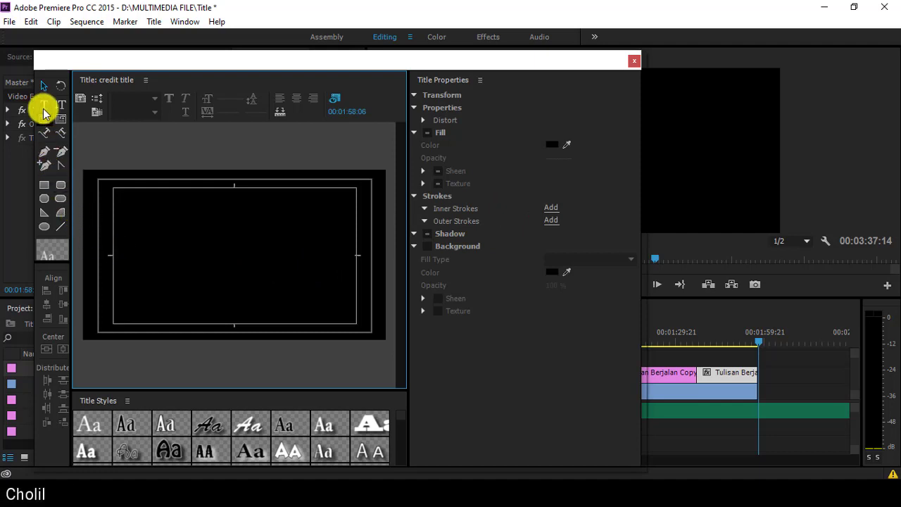
click(44, 105)
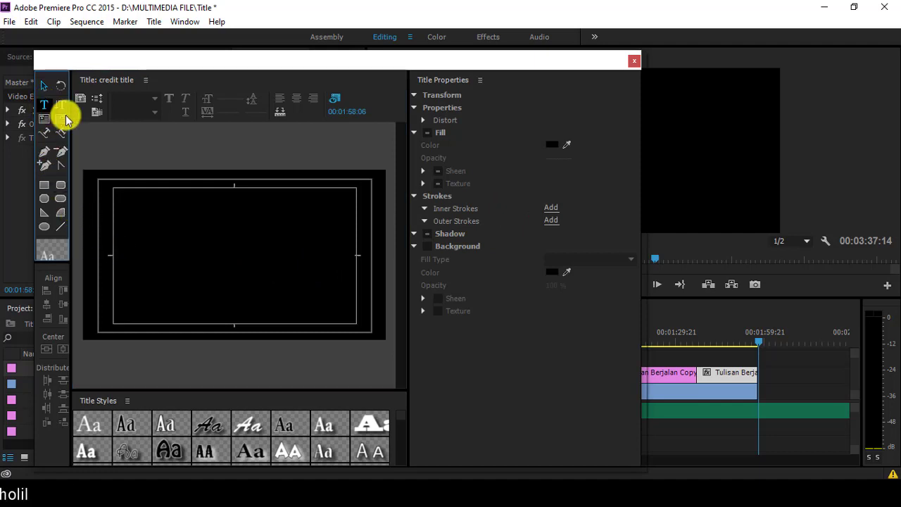
Step: Type a centred 'Produser :' heading at font size 50 near the top of the credit title
click(230, 209)
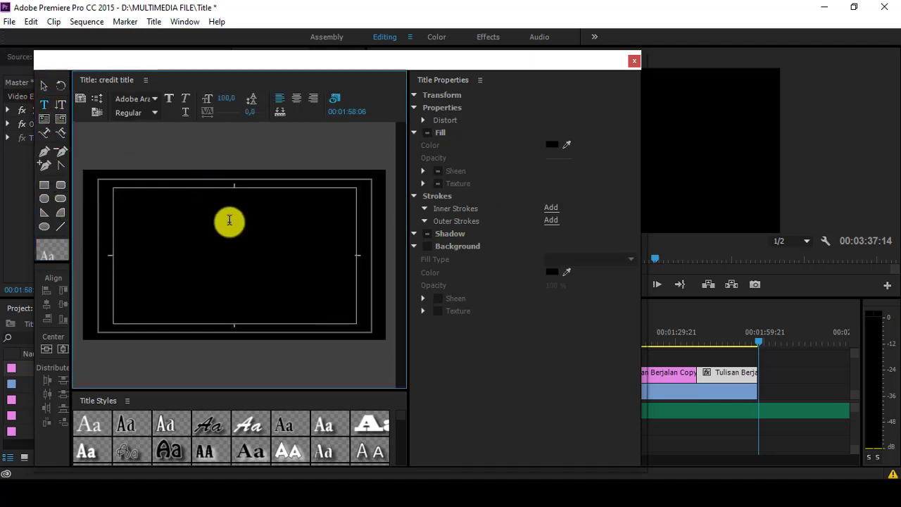
click(294, 104)
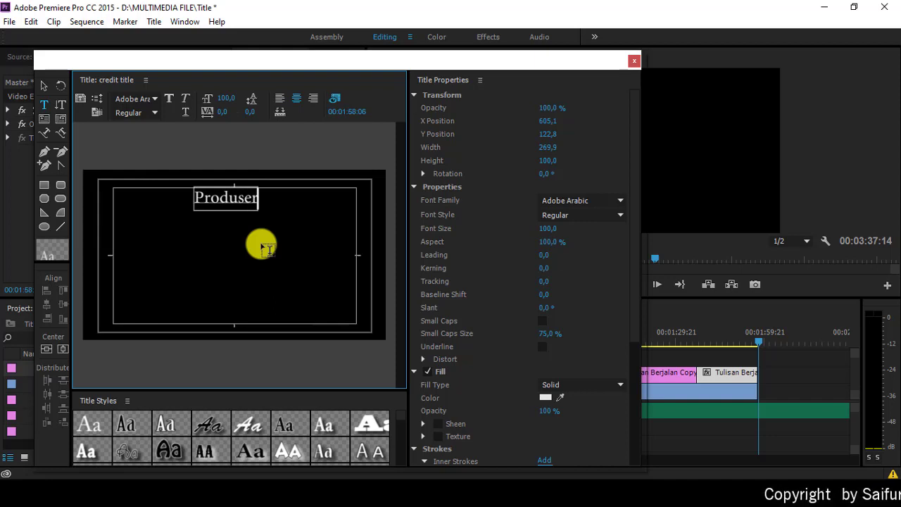
text(Produser :)
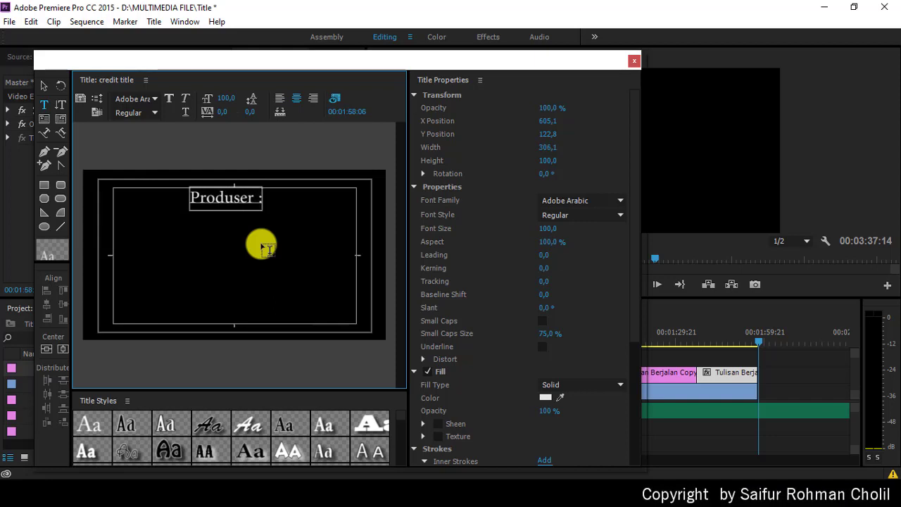
key(ctrl+a)
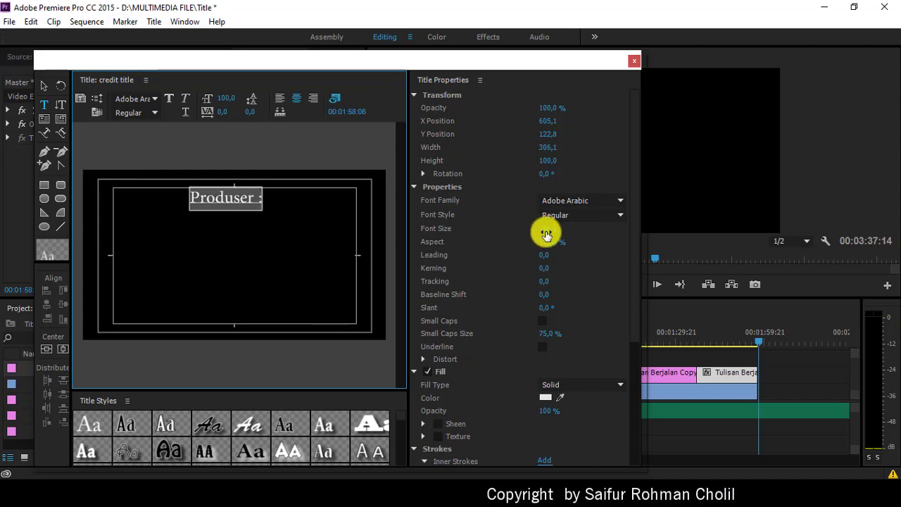
click(551, 227)
text(50)
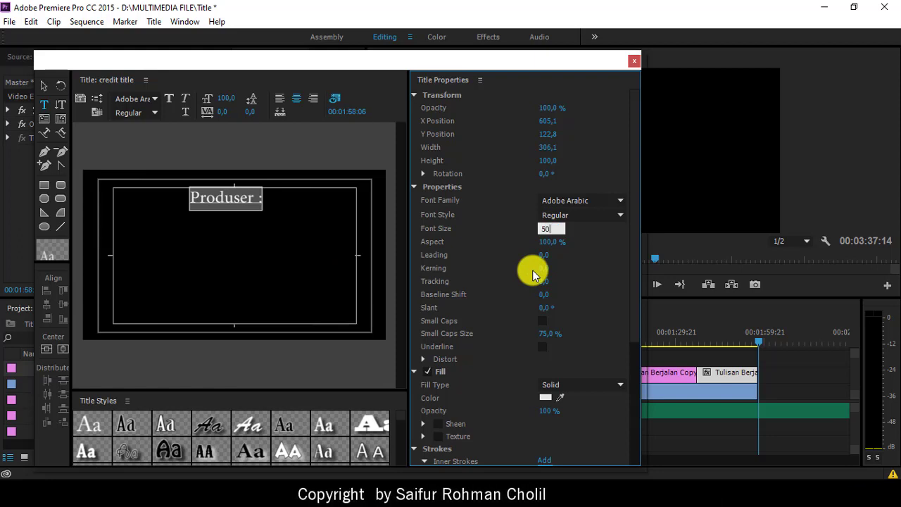
key(Return)
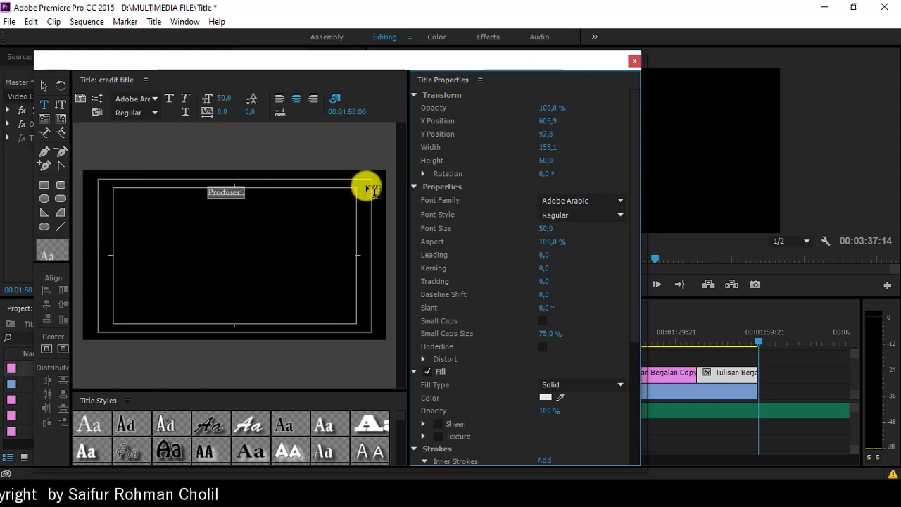
click(220, 194)
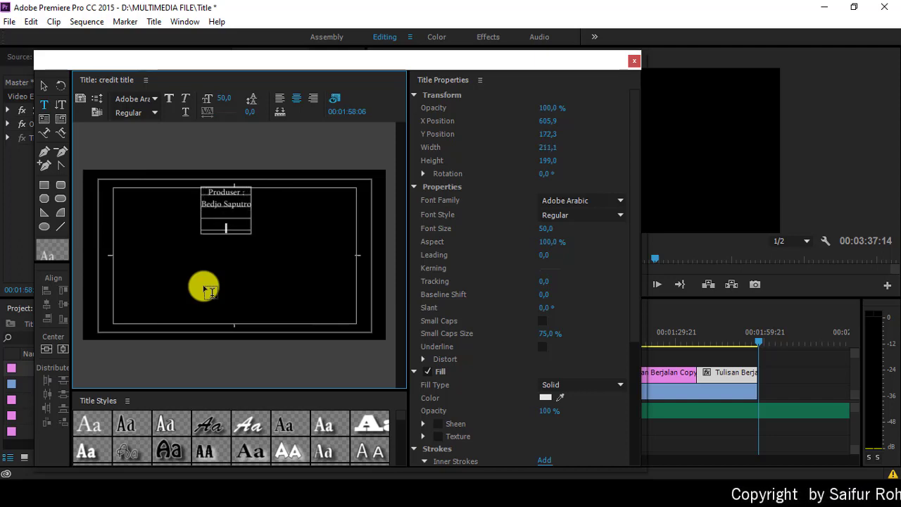
Step: Add the 'Kameramen :' credit heading with the cameraman's name on the line below
text(Kameramen)
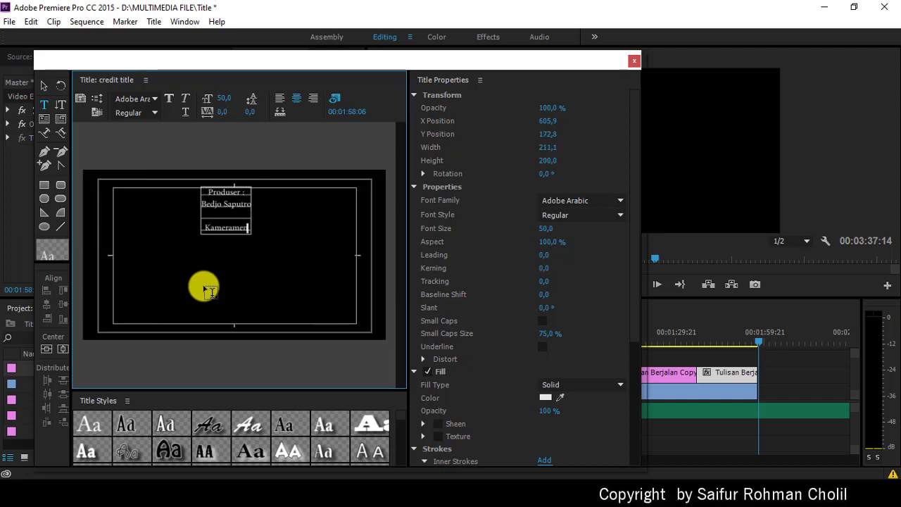
text( :)
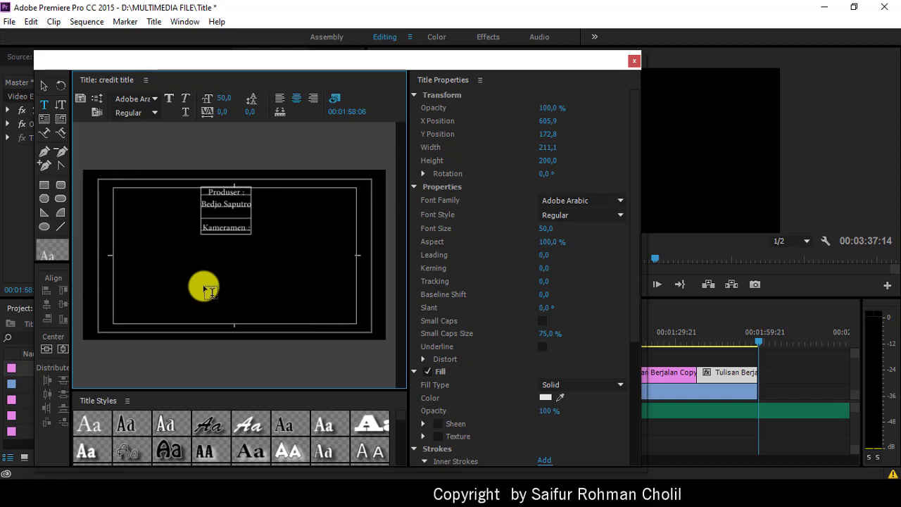
key(Return)
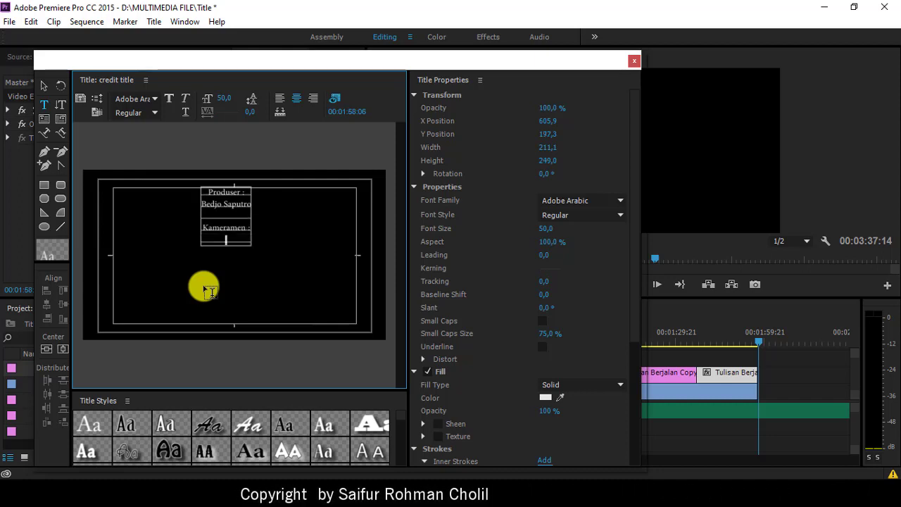
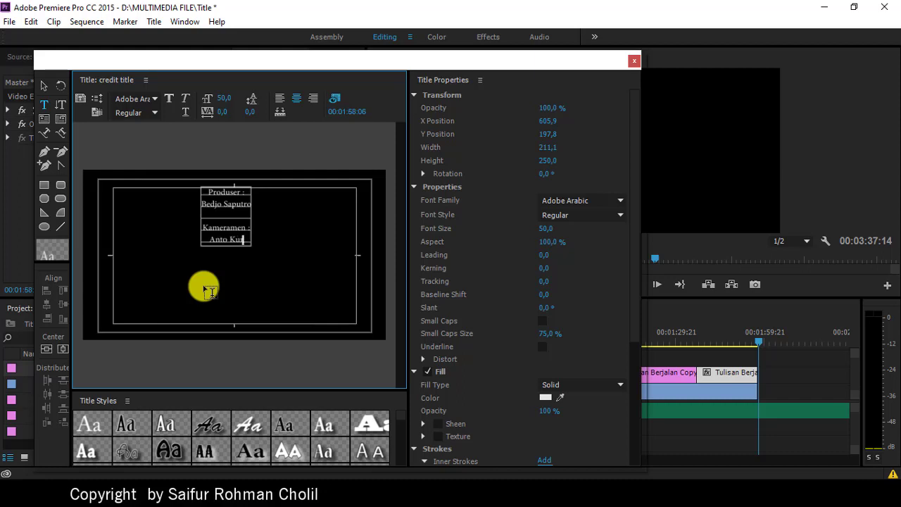
key(Return)
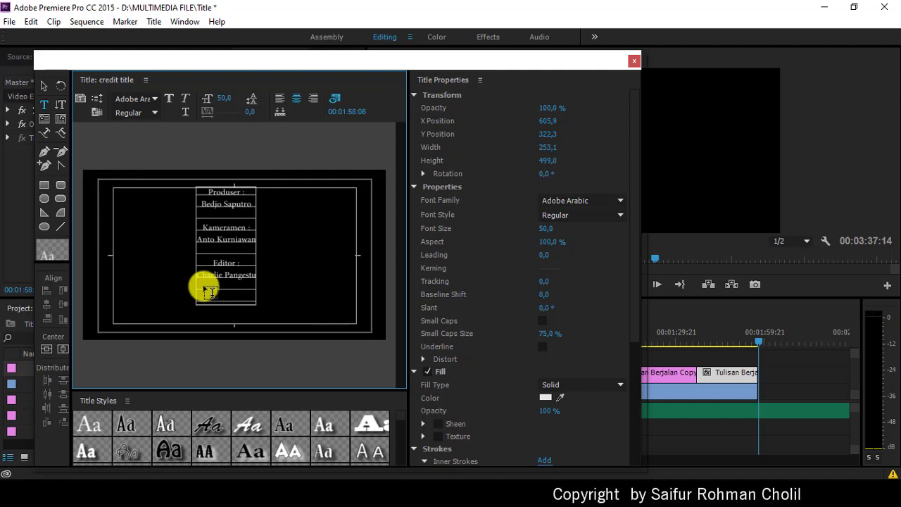
Step: Begin the next credit line with 'As', correcting the mistyped text
text(Sutra)
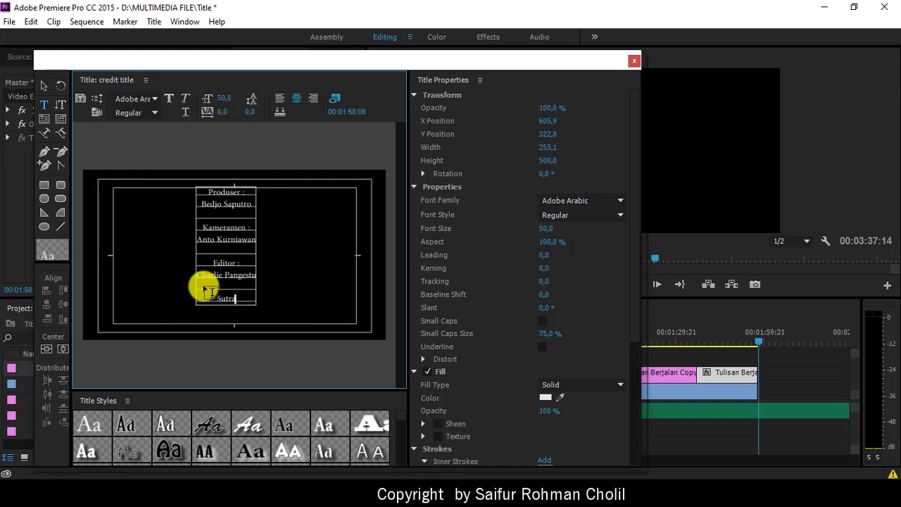
key(BackSpace)
key(BackSpace)
key(BackSpace)
key(BackSpace)
key(BackSpace)
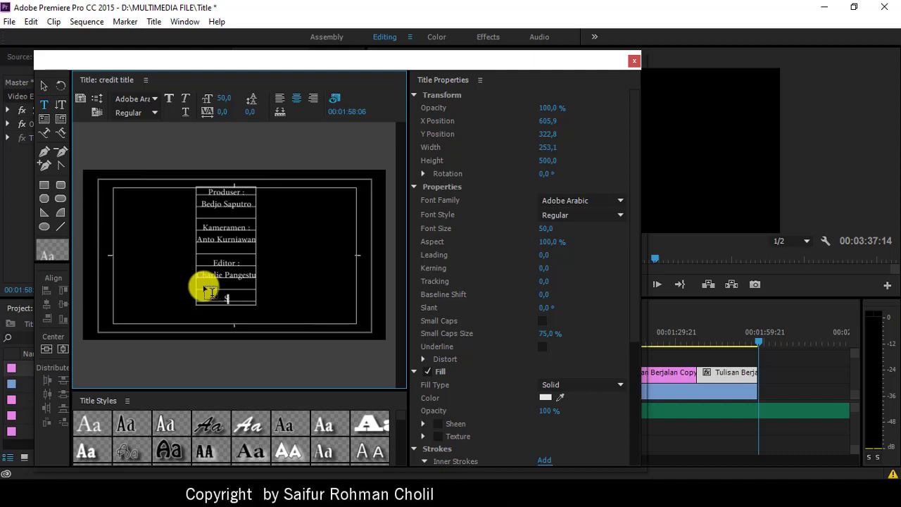
text(Ass)
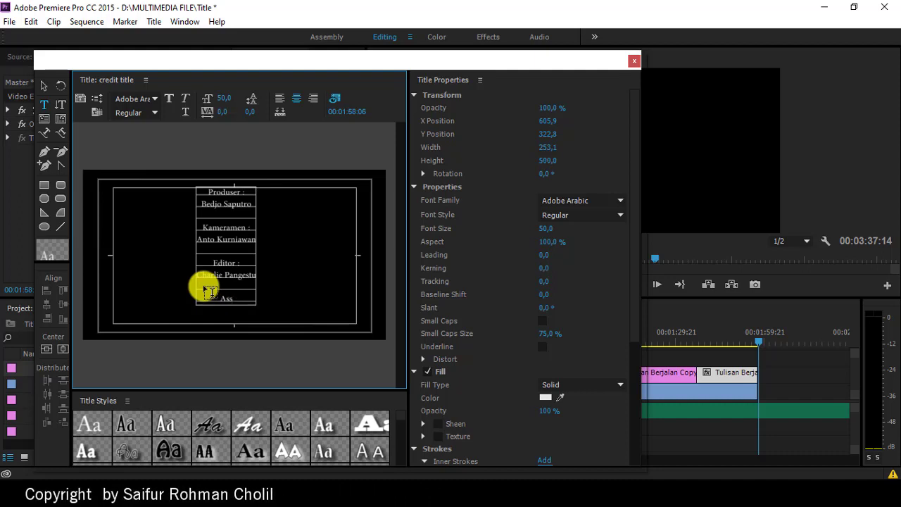
key(BackSpace)
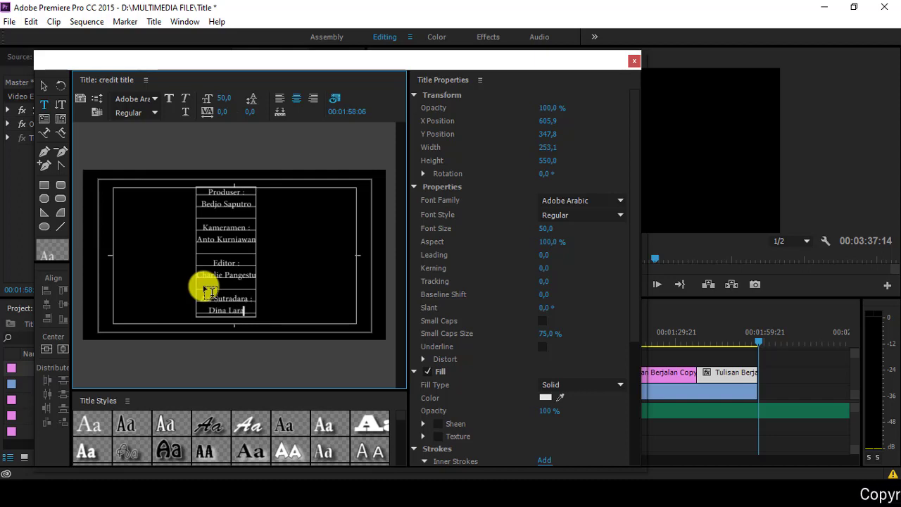
Step: Add a 'Sutradara :' heading with the director's name beneath it
key(Return)
key(Return)
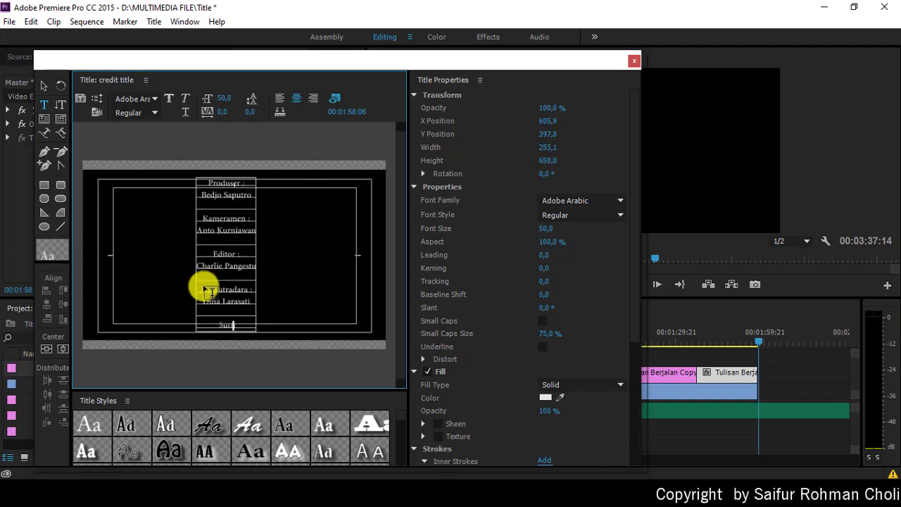
text(Sutradara :)
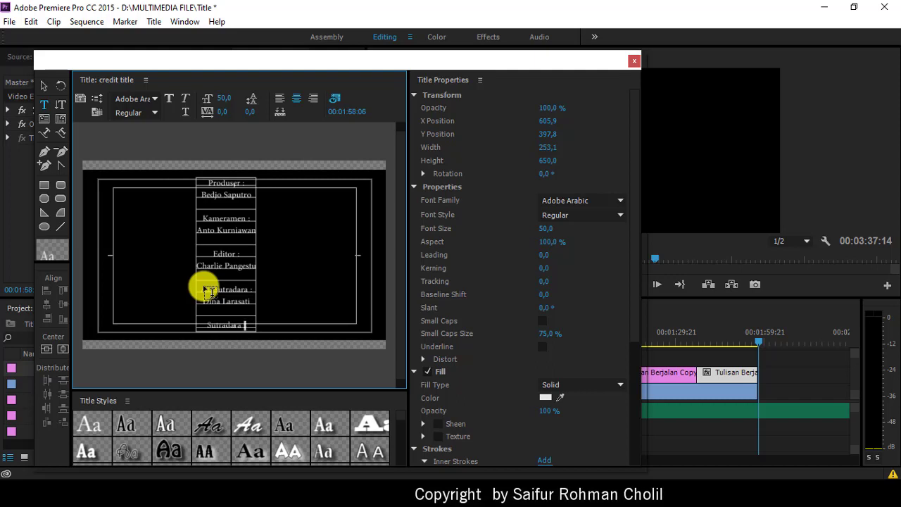
key(Return)
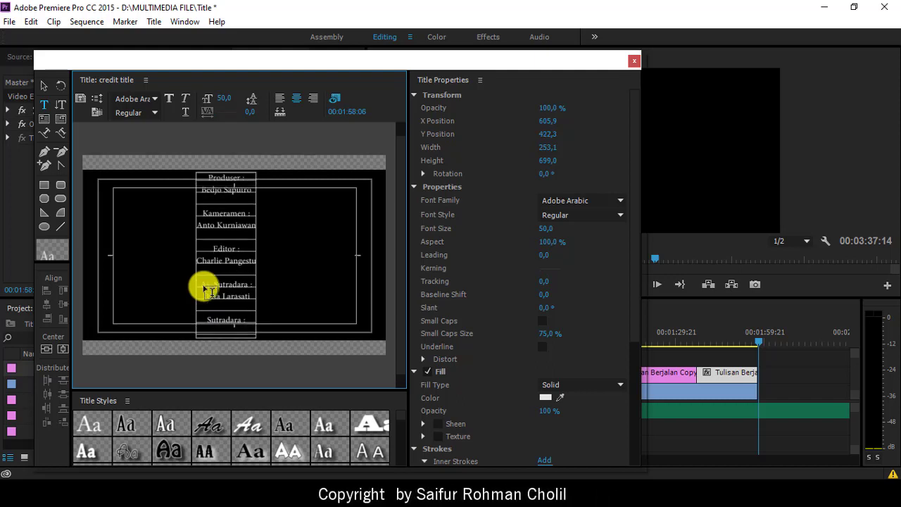
text(Ela)
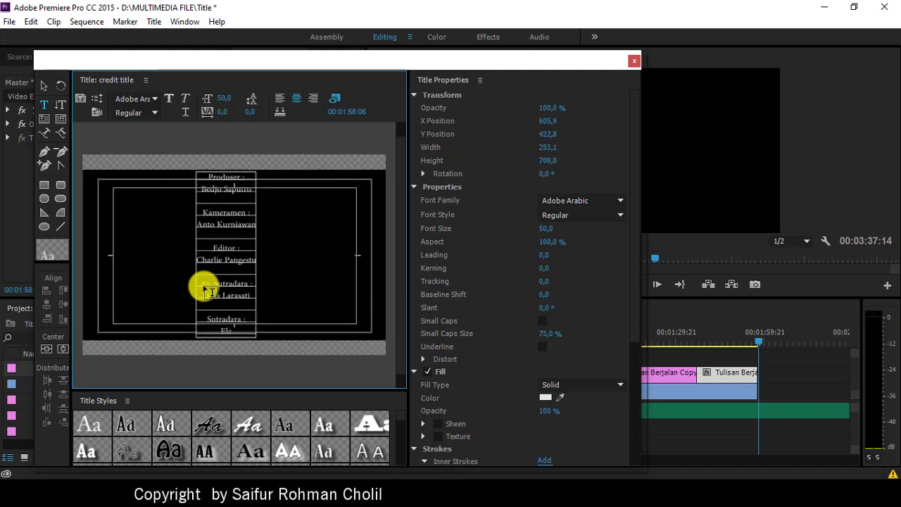
key(BackSpace)
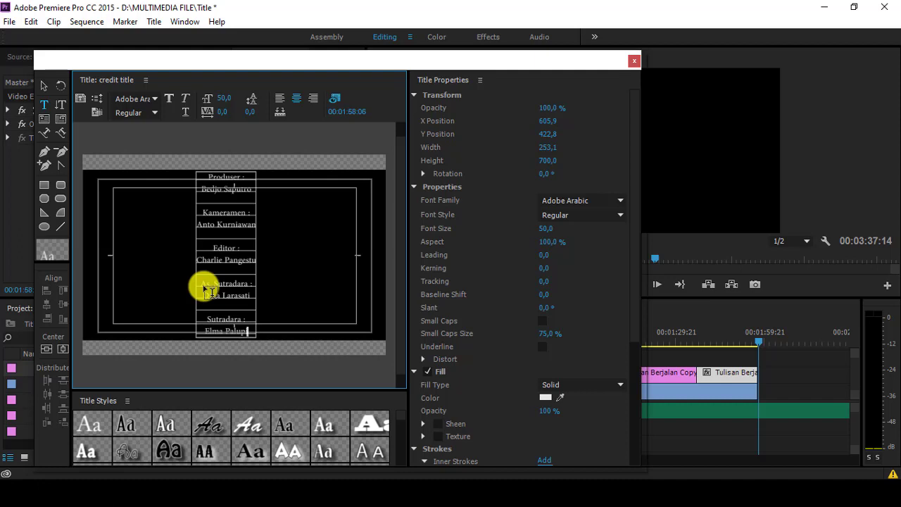
Step: Add 'Pemain utama :' with the lead actor's name, then begin a 'Pemain Pendukung' entry
key(Return)
key(Return)
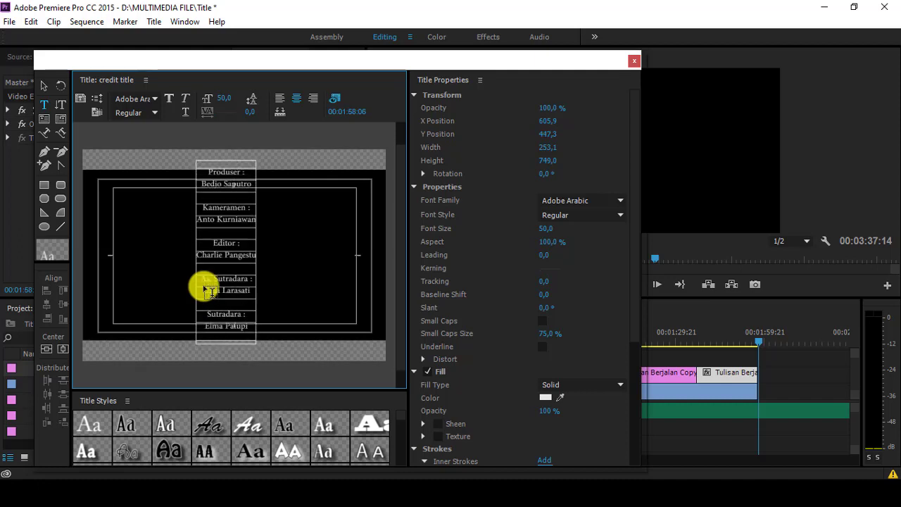
text(Pemain u)
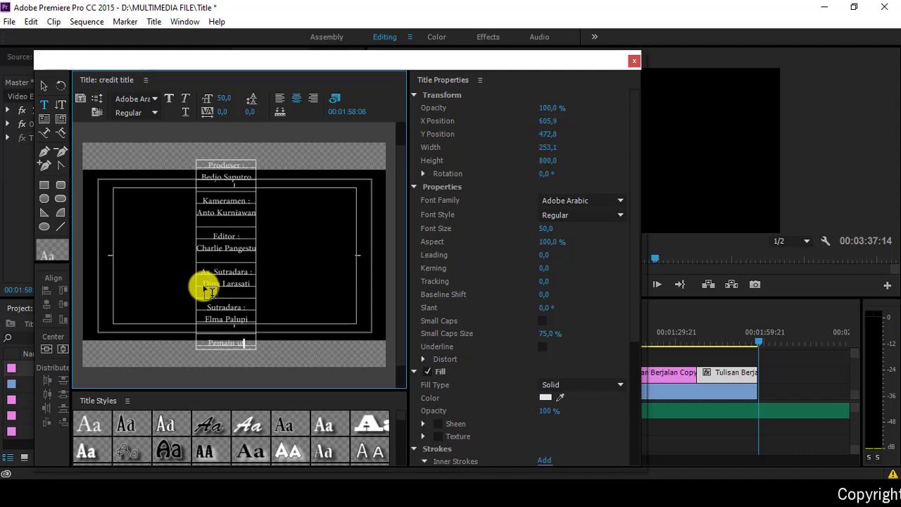
text(tama :)
key(Return)
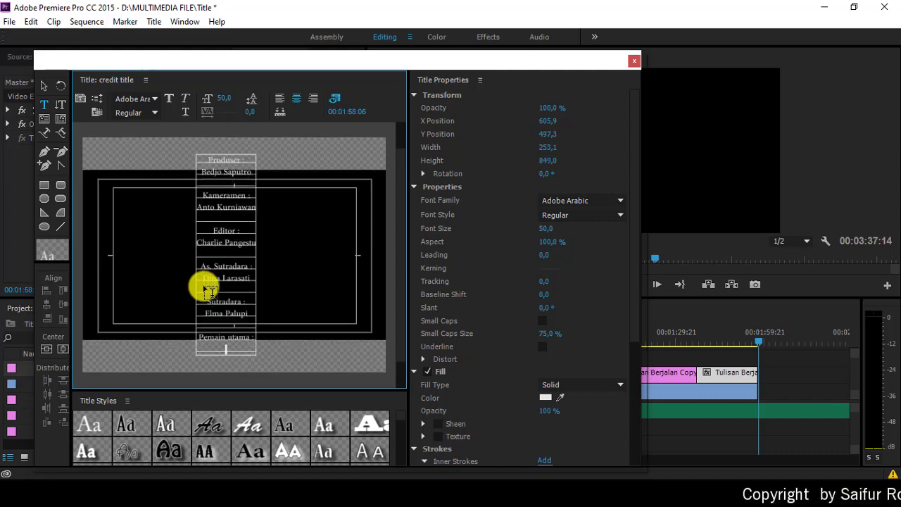
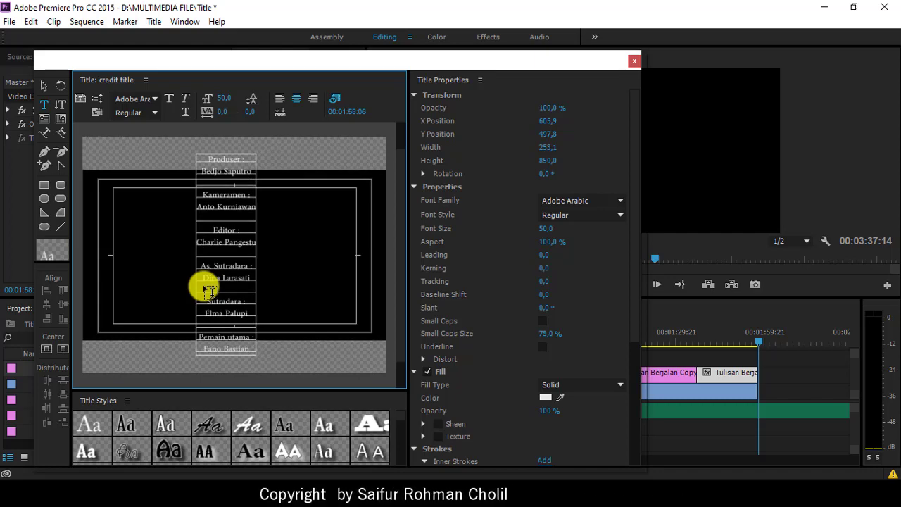
key(Return)
key(Return)
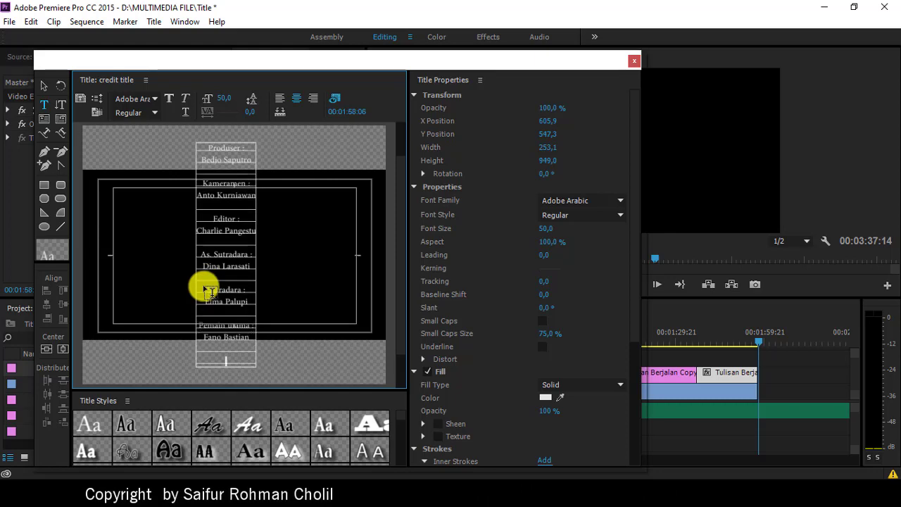
text(Pemain)
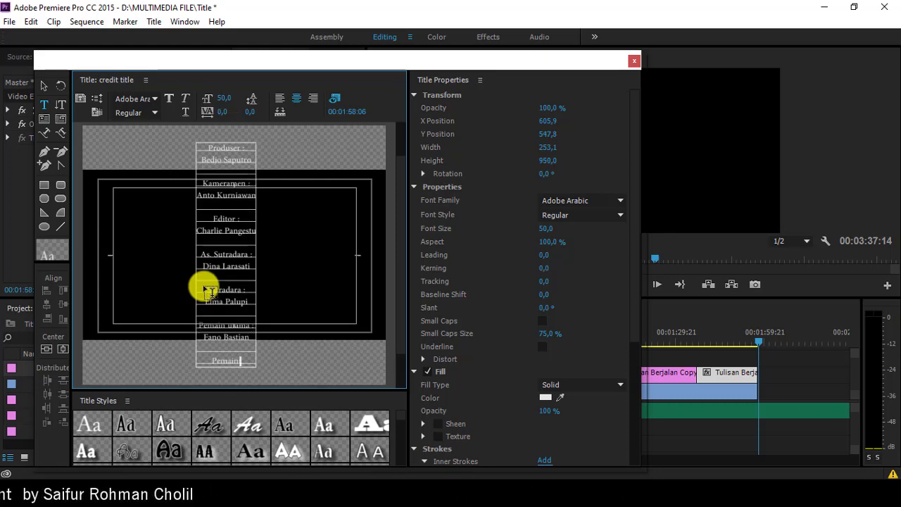
text( Penduku)
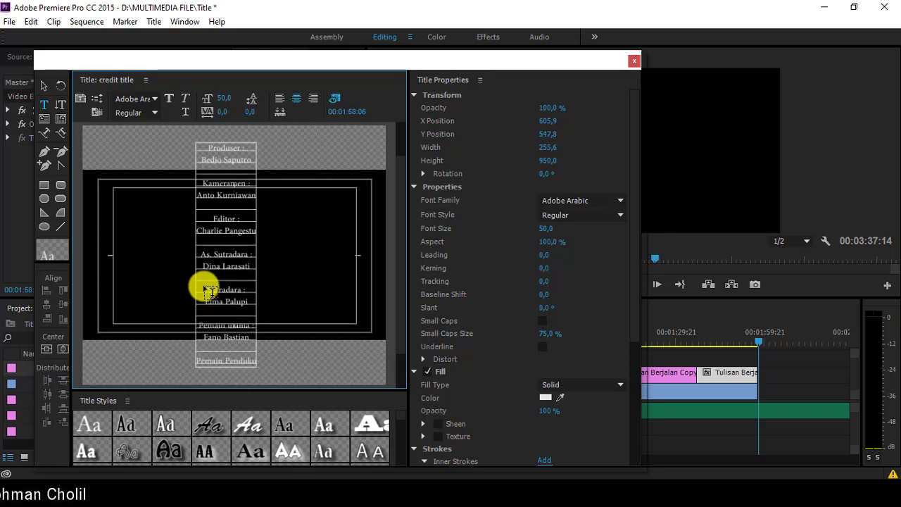
text(ng)
key(Return)
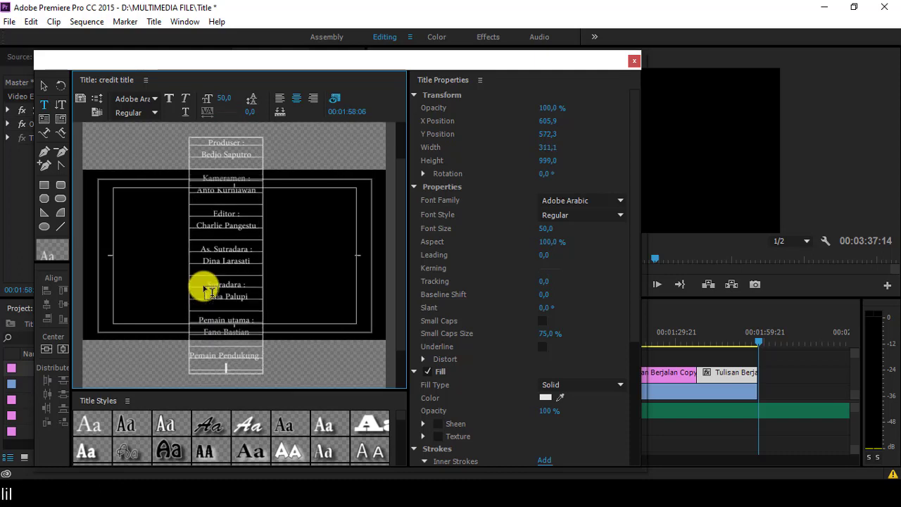
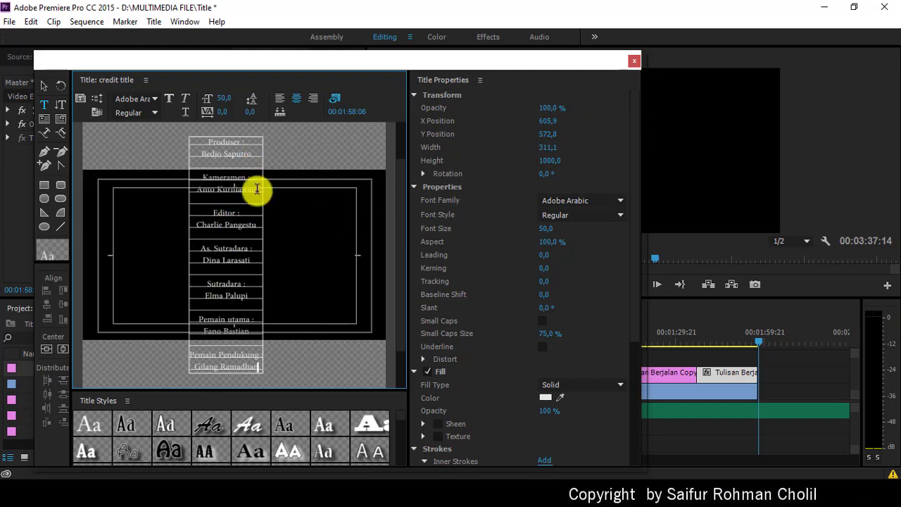
Step: Place the credit title clip on V2 right after the last running-text clip
click(635, 61)
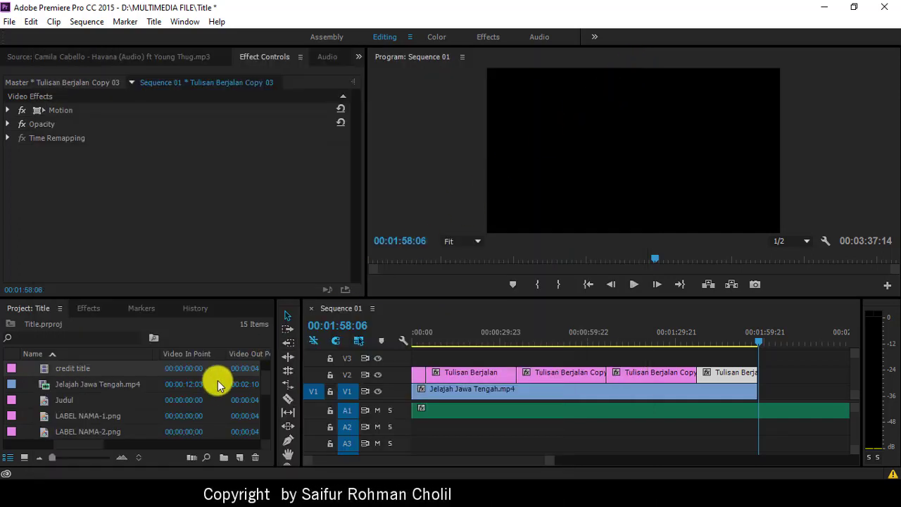
drag(62, 371, 774, 390)
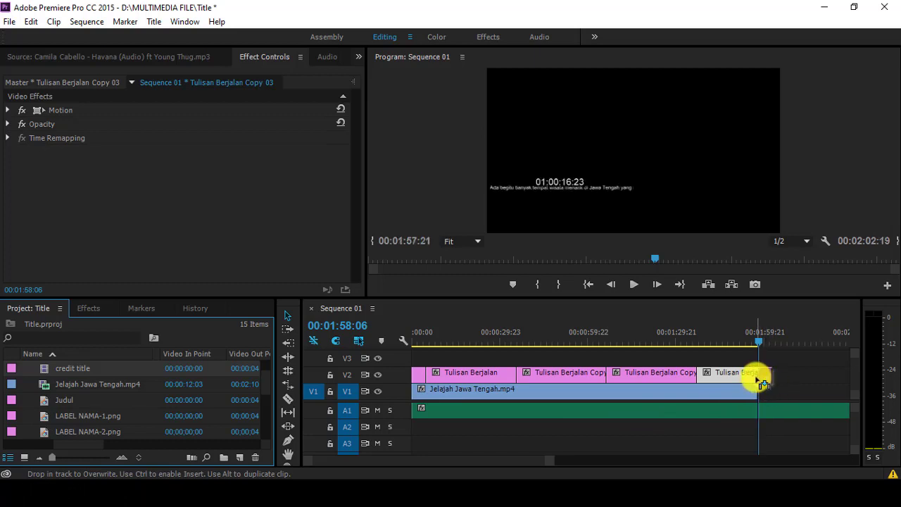
drag(759, 380, 787, 374)
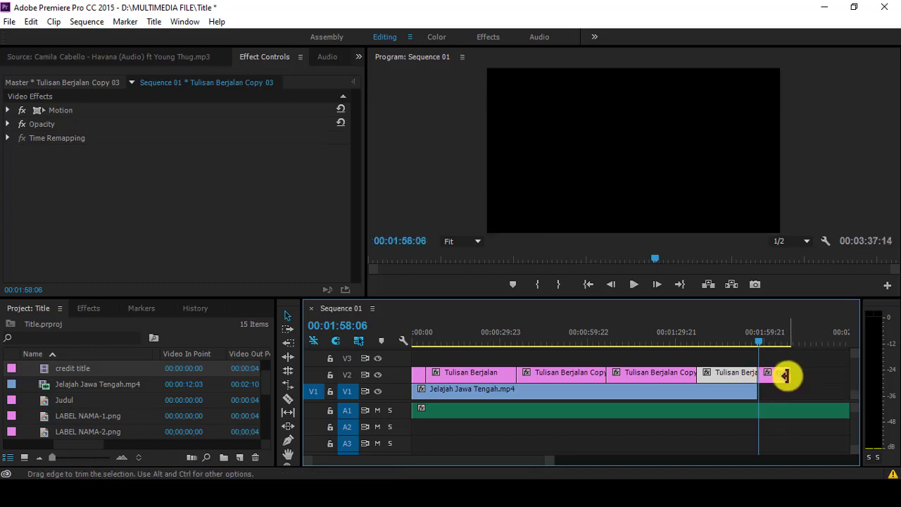
Step: Play back the sequence ending to preview the rolling credits
click(746, 342)
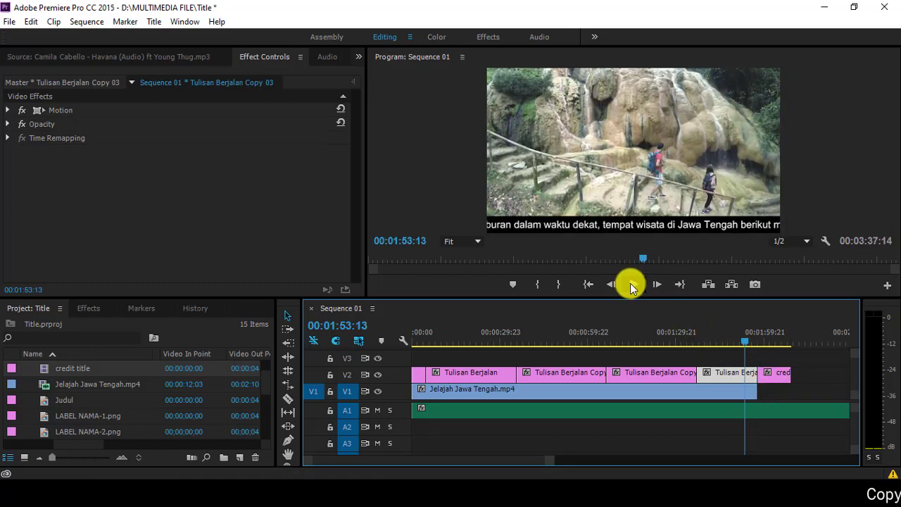
click(631, 285)
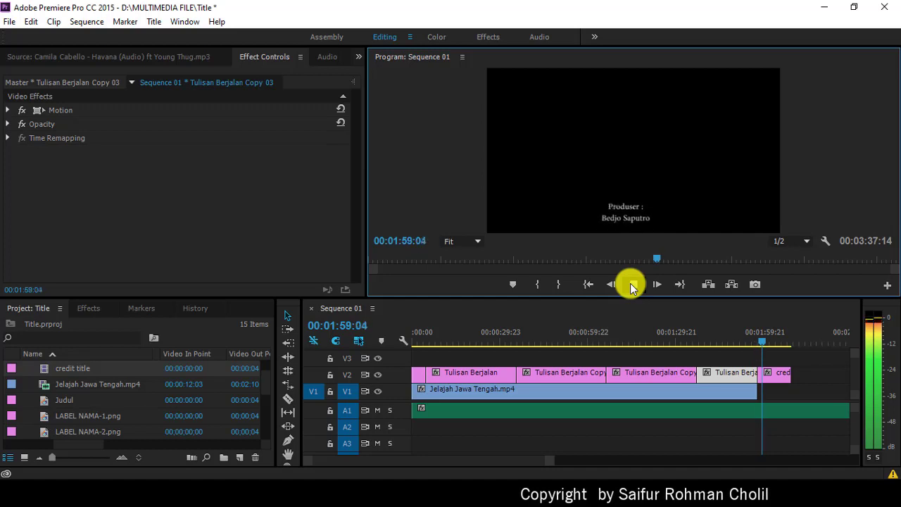
click(631, 284)
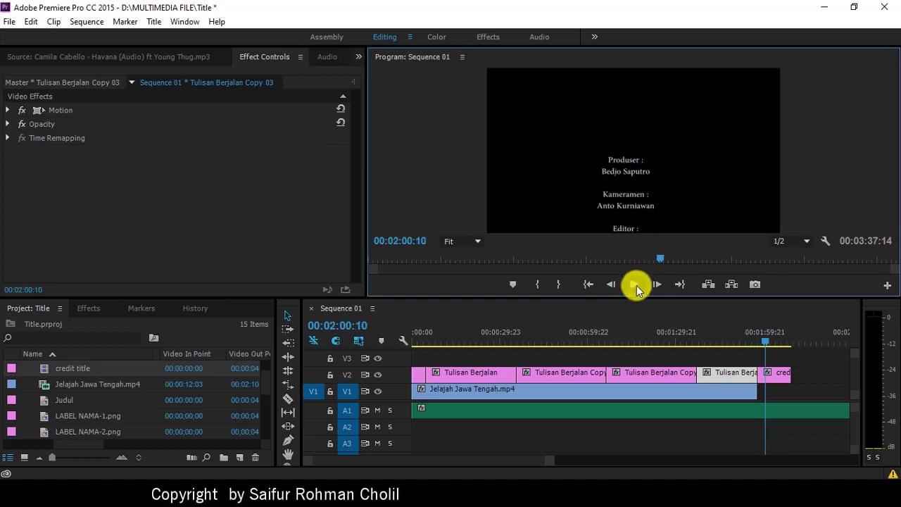
click(635, 286)
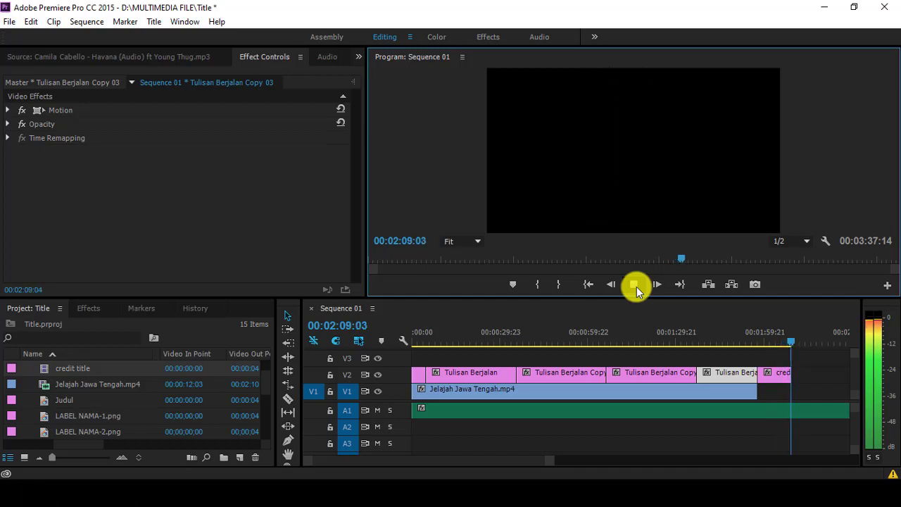
click(636, 286)
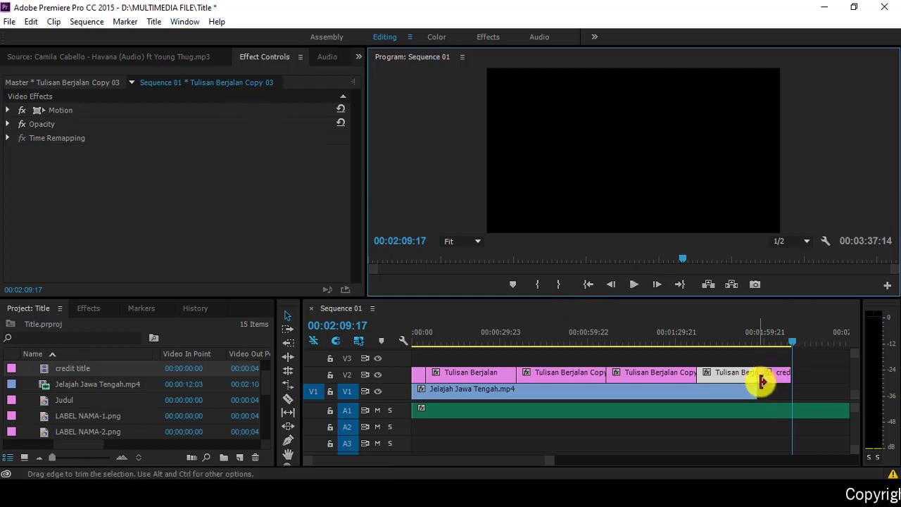
click(772, 335)
Step: Set the credit title to Roll with Start Off Screen and End Off Screen
click(775, 375)
double_click(775, 375)
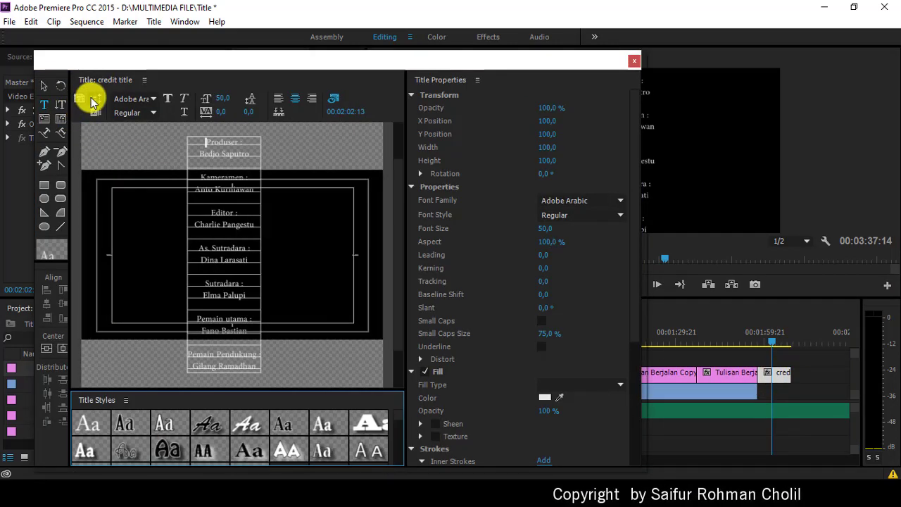
click(93, 102)
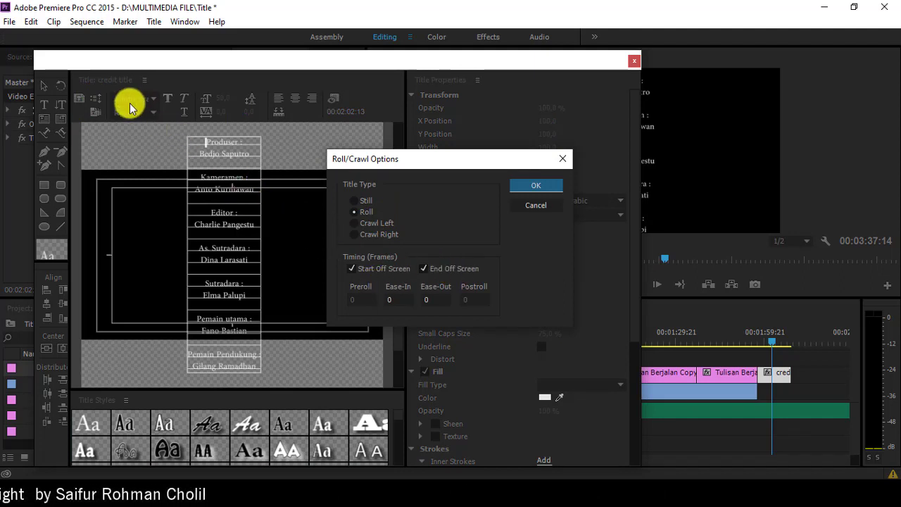
click(551, 208)
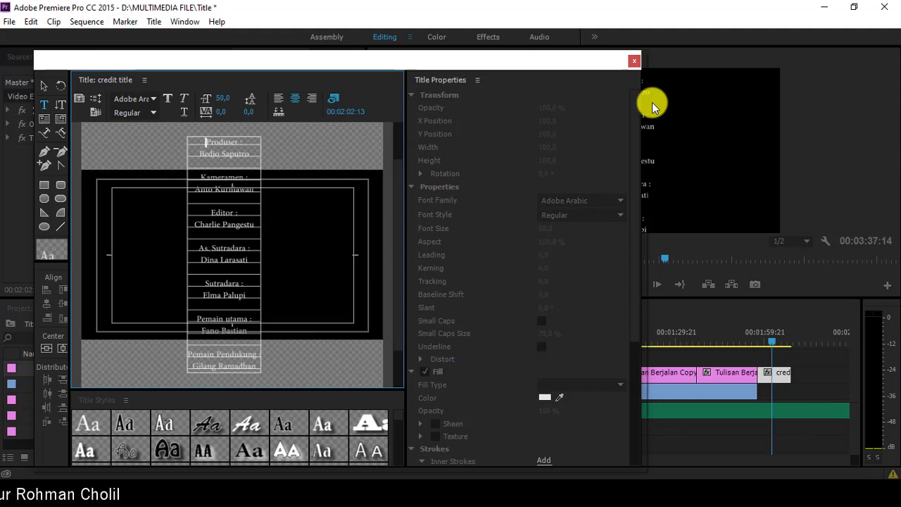
click(634, 62)
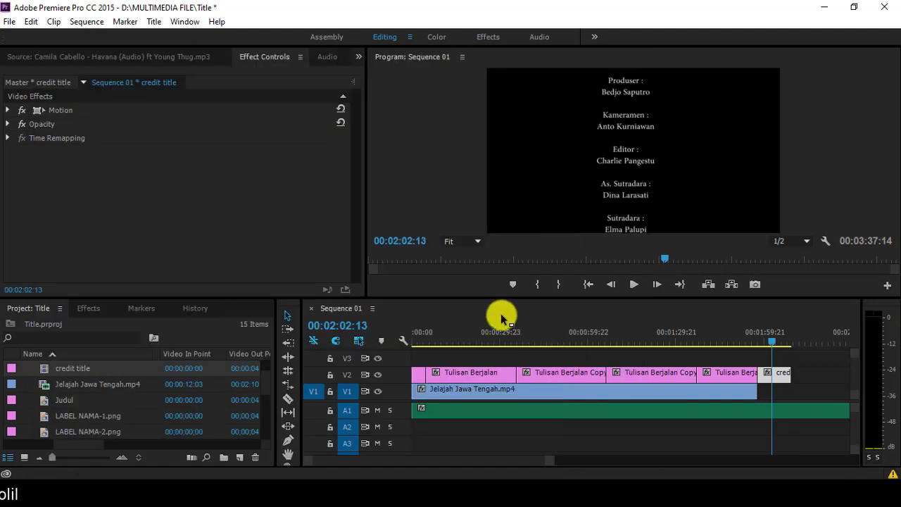
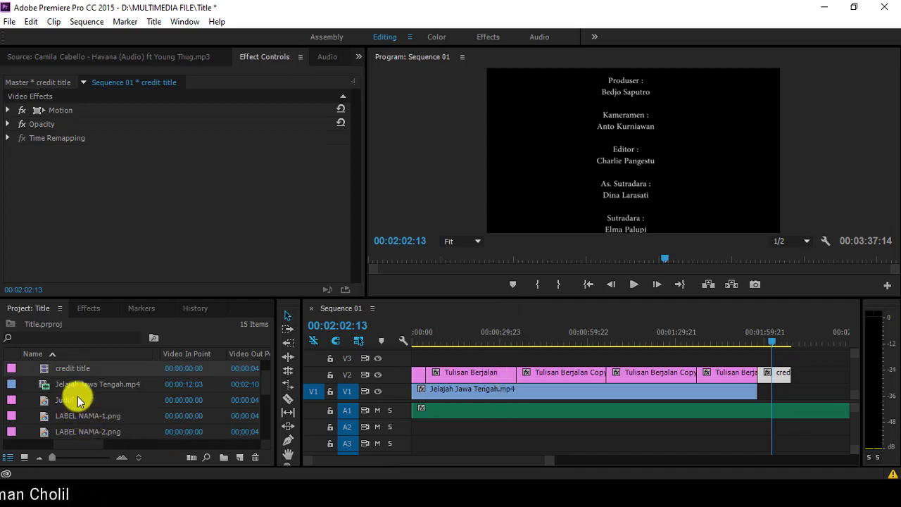
Step: Place CH-7.jpg on V1 right after the Jelajah Jawa Tengah clip and lengthen it
scroll(76, 397, down, 1)
scroll(70, 383, up, 2)
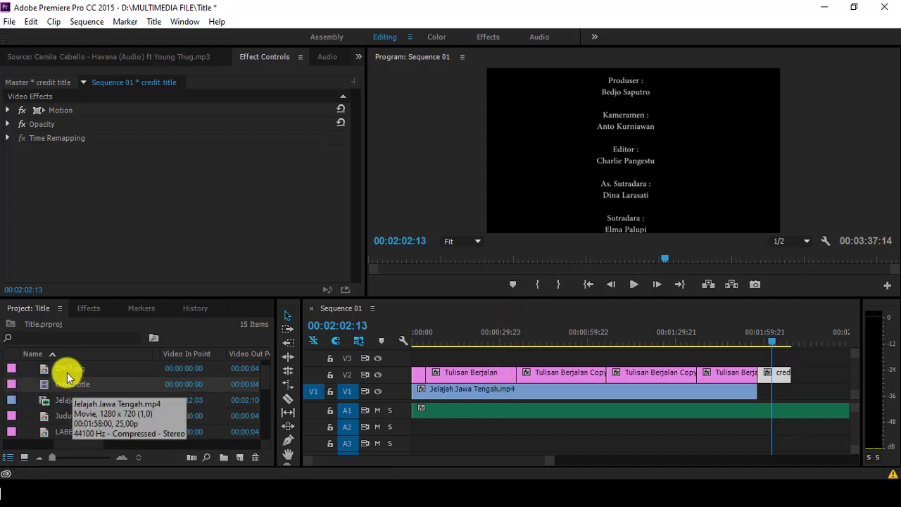
click(62, 373)
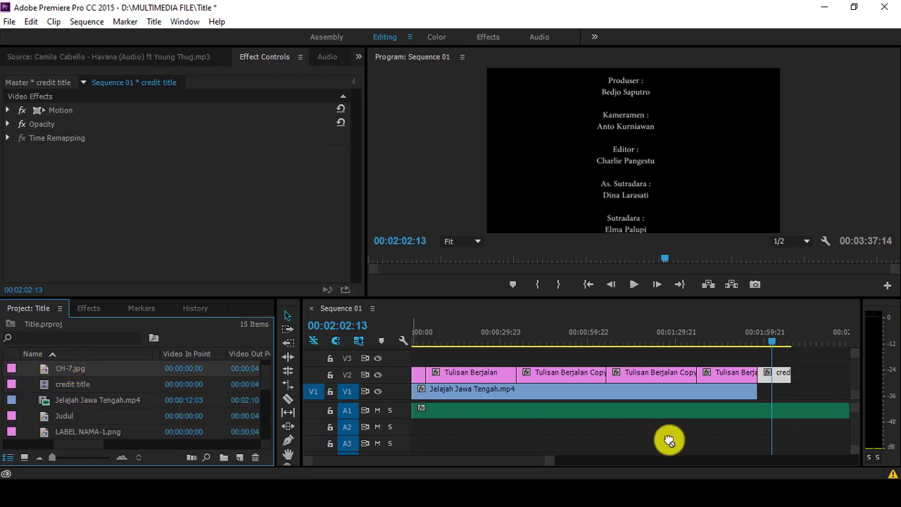
drag(822, 413, 802, 392)
scroll(535, 461, right, 5)
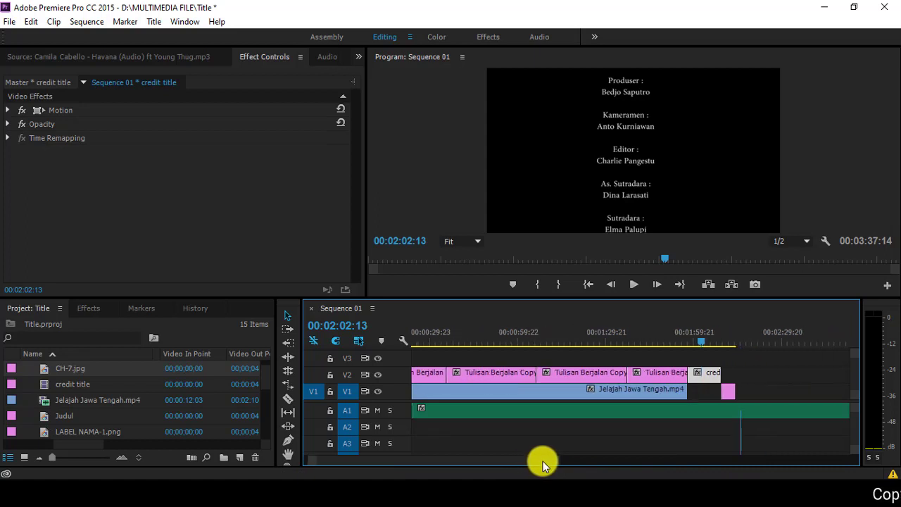
drag(575, 461, 514, 460)
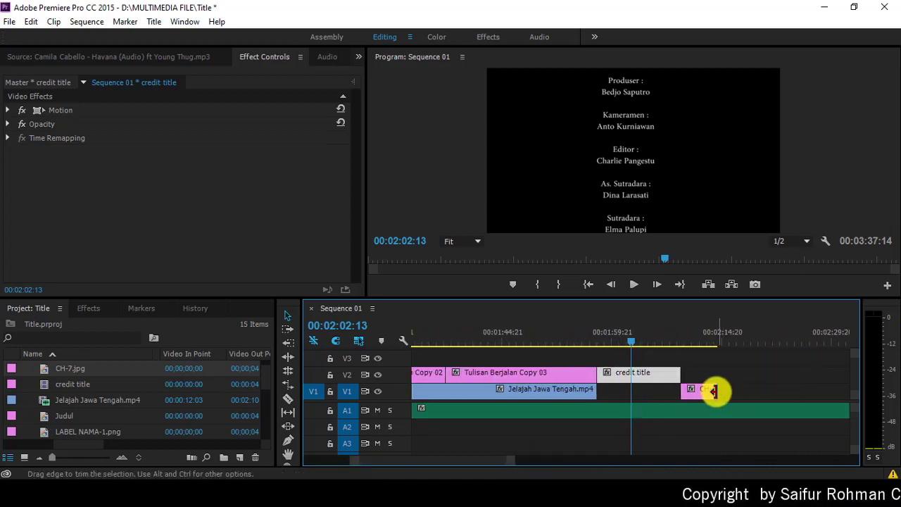
drag(716, 391, 816, 394)
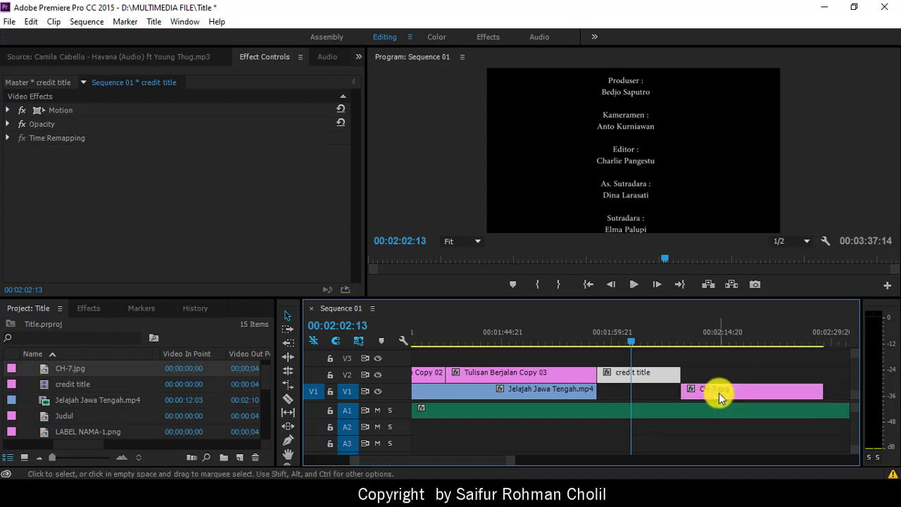
Step: Play back the cut from the travel clip into the CH-7.jpg photo
click(687, 330)
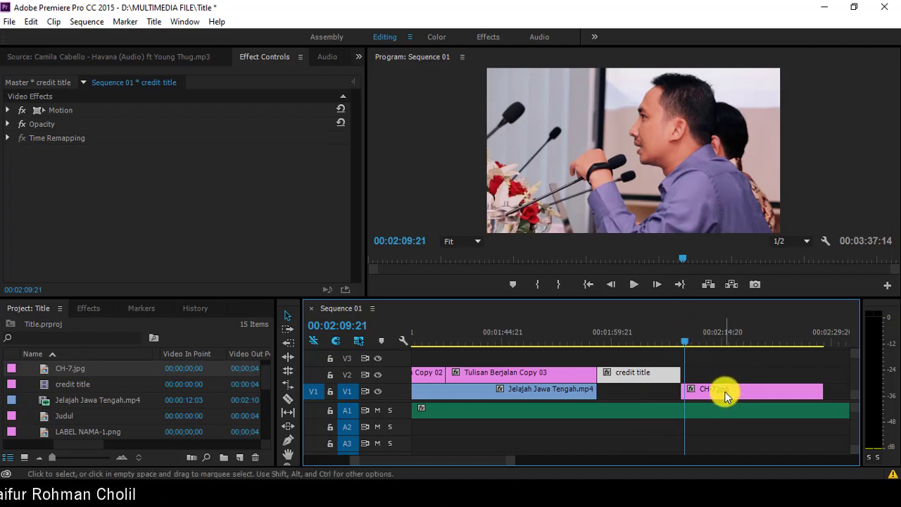
click(679, 339)
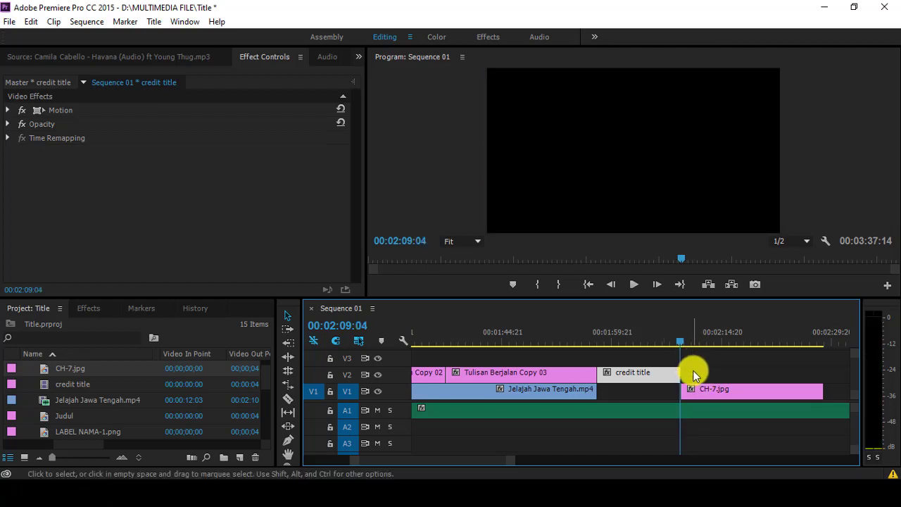
click(632, 289)
click(678, 364)
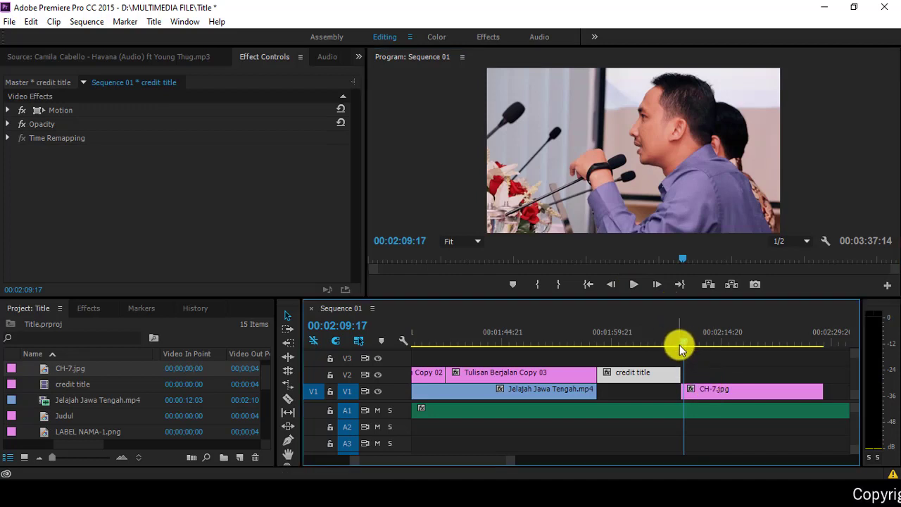
click(679, 345)
click(633, 289)
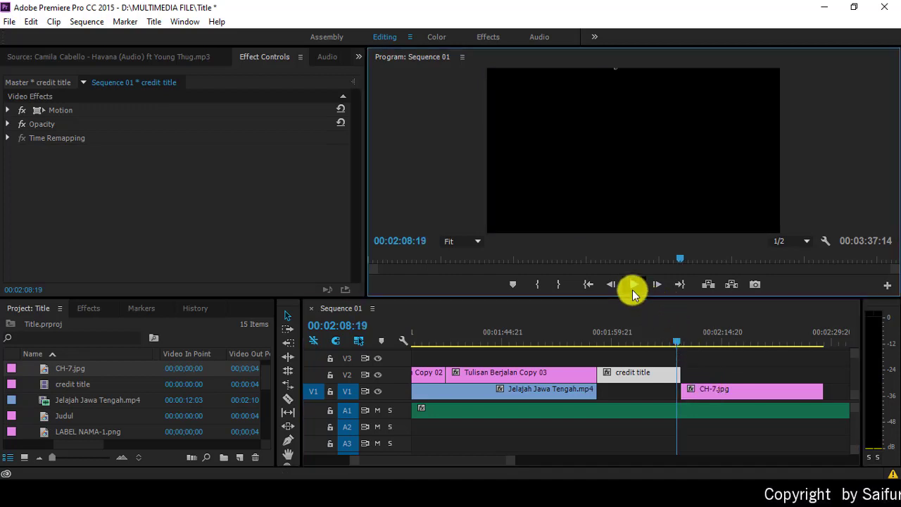
click(632, 289)
Step: Scale the CH-7.jpg photo to 131,4 and move it to 544.9, 391.7 to fill the frame
double_click(711, 396)
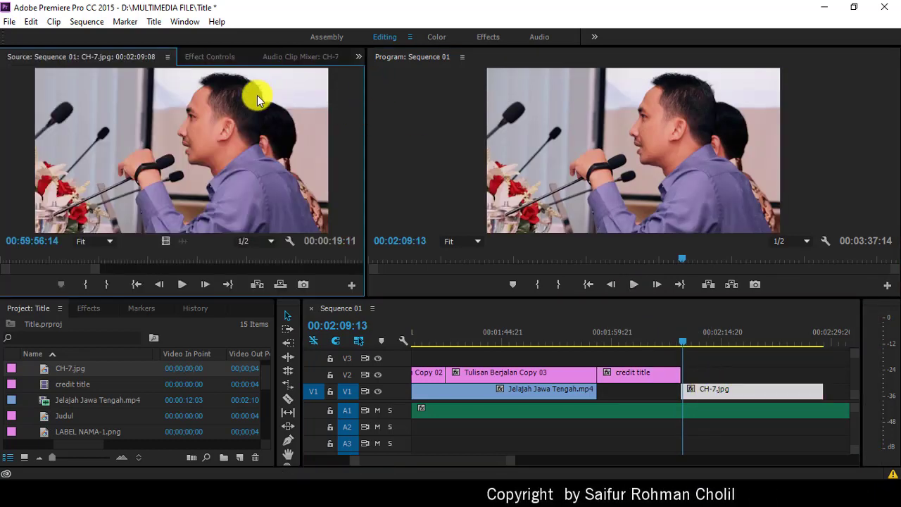
click(209, 57)
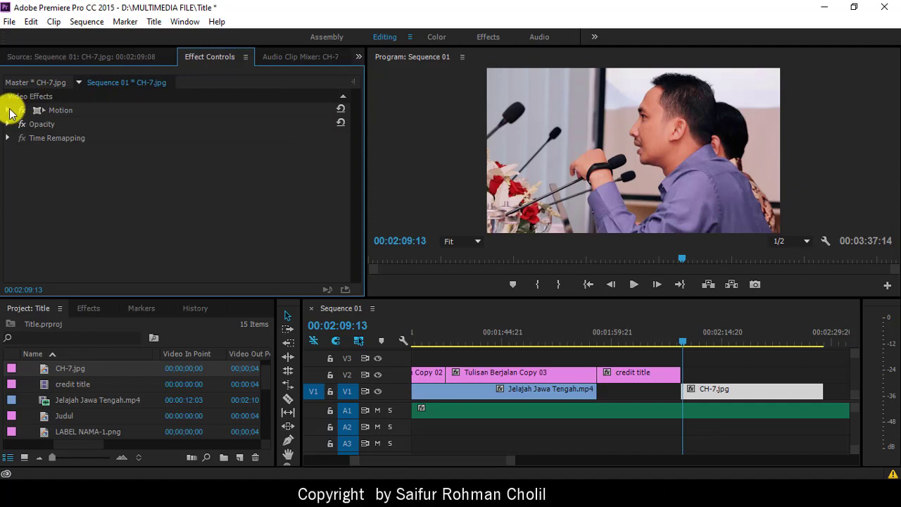
click(8, 110)
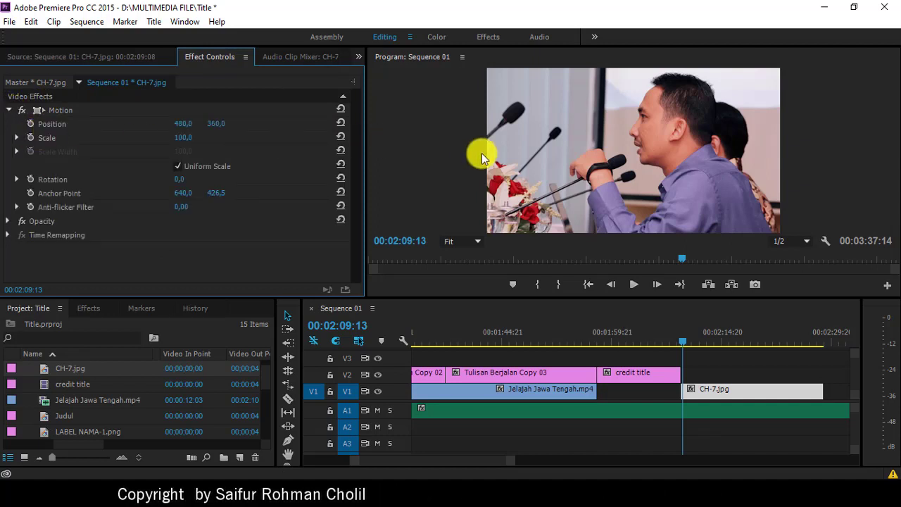
click(60, 110)
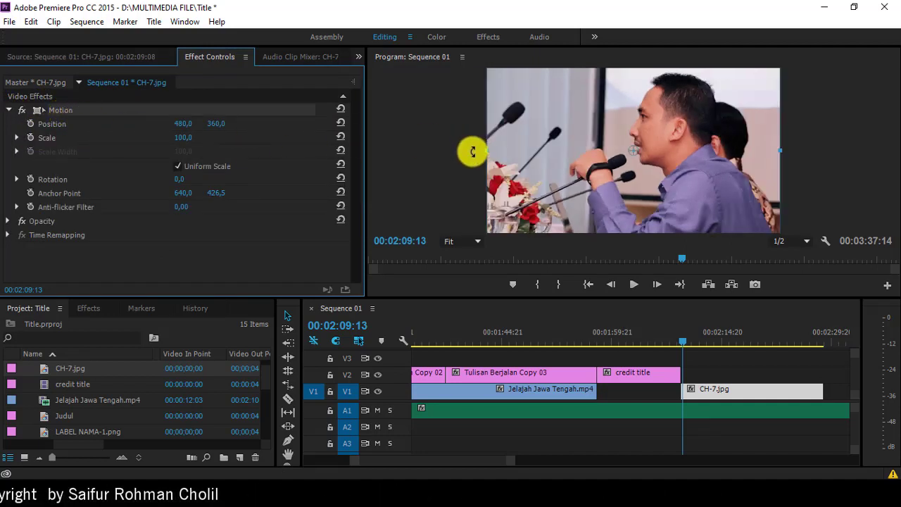
drag(485, 153, 439, 149)
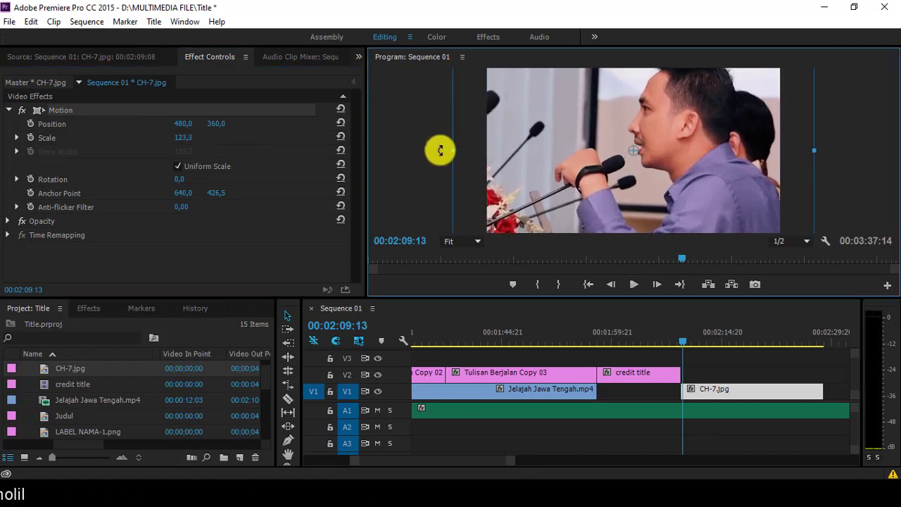
drag(585, 170, 587, 169)
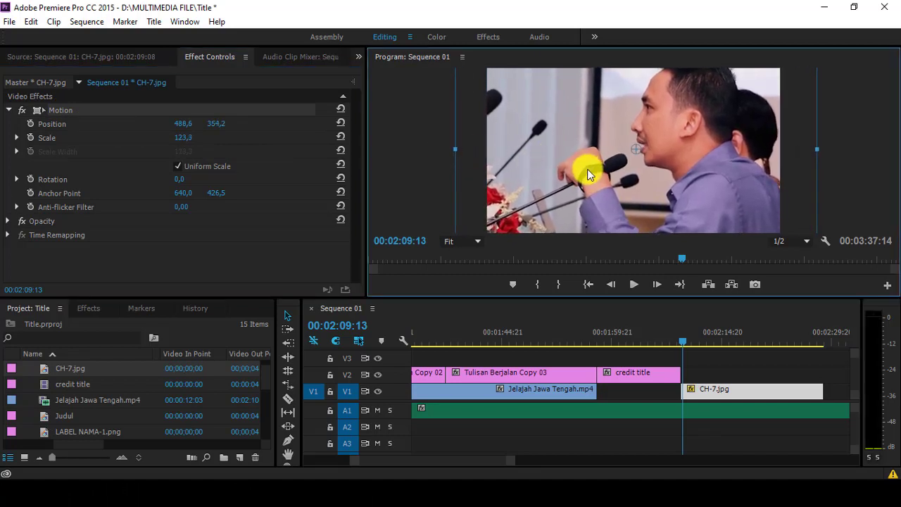
drag(458, 149, 428, 149)
drag(584, 152, 602, 161)
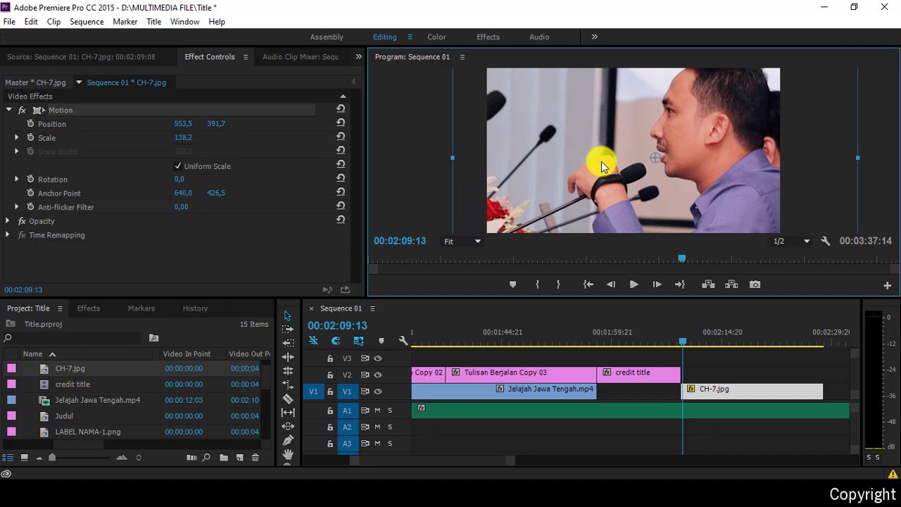
drag(453, 158, 472, 161)
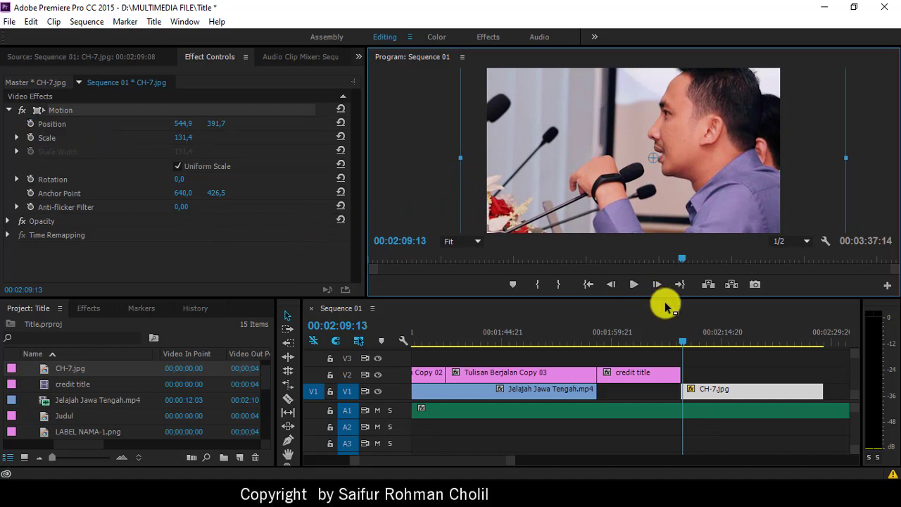
Step: Keyframe the photo's Position so it shifts left and down by the end of the clip
click(30, 124)
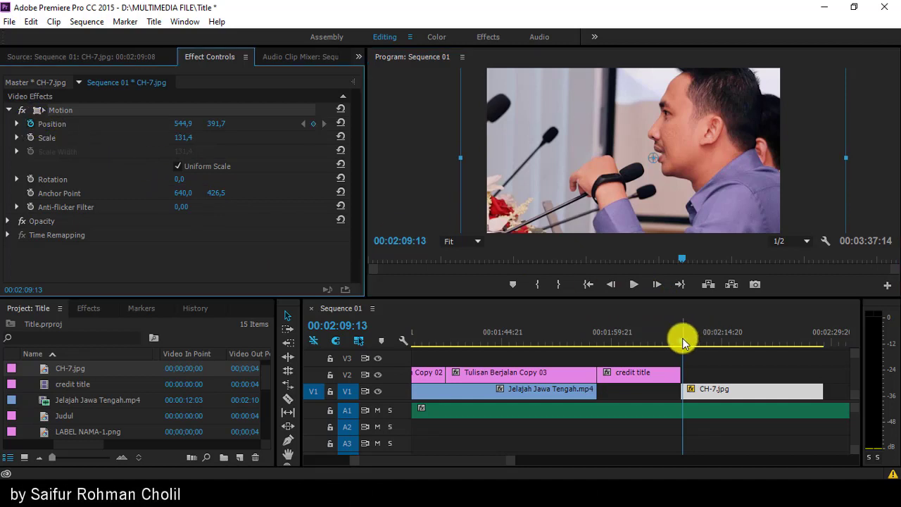
drag(681, 337, 823, 350)
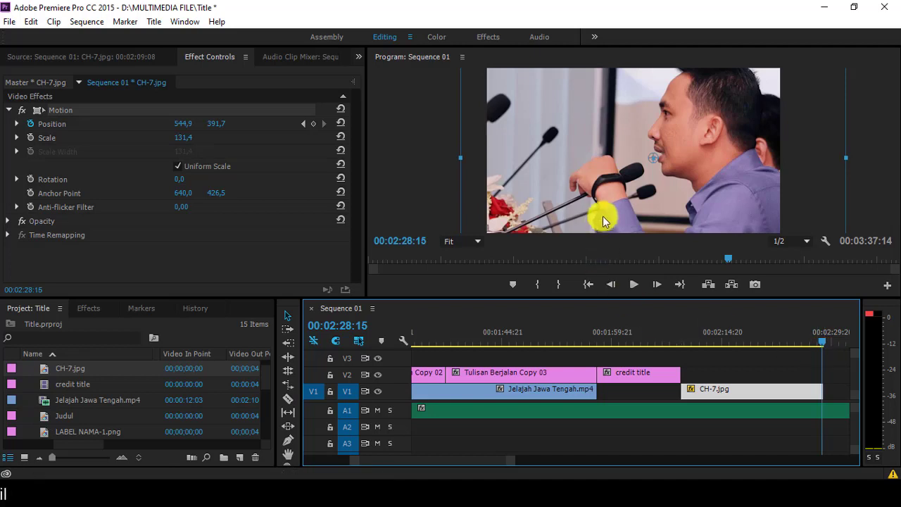
drag(656, 188, 588, 213)
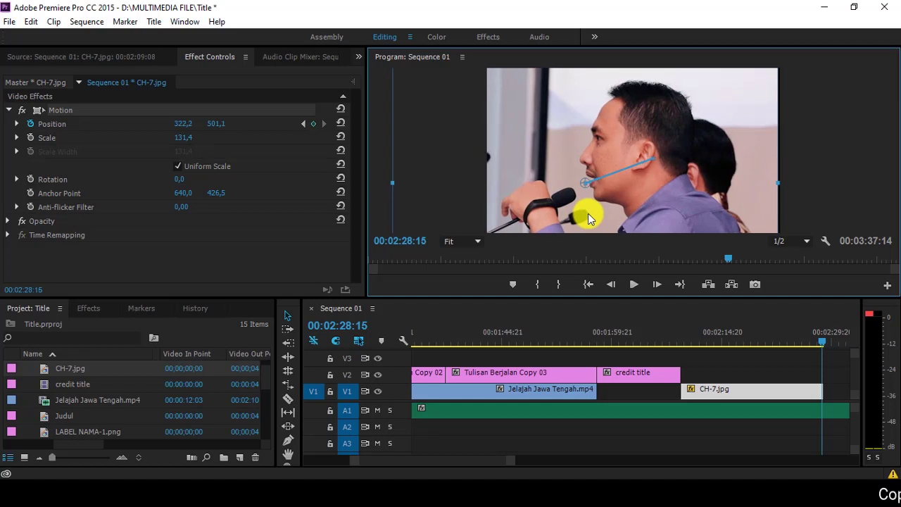
Step: Play back the photo's position animation and return to the clip start
click(680, 331)
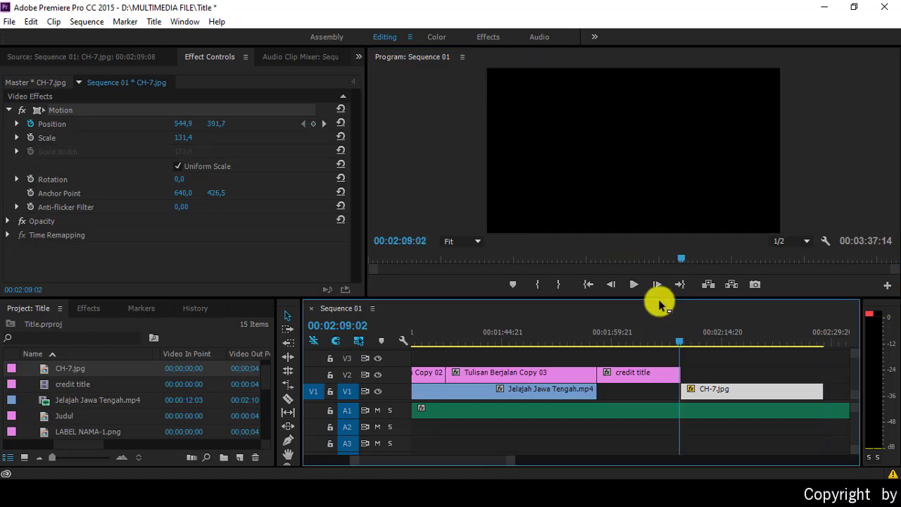
click(634, 283)
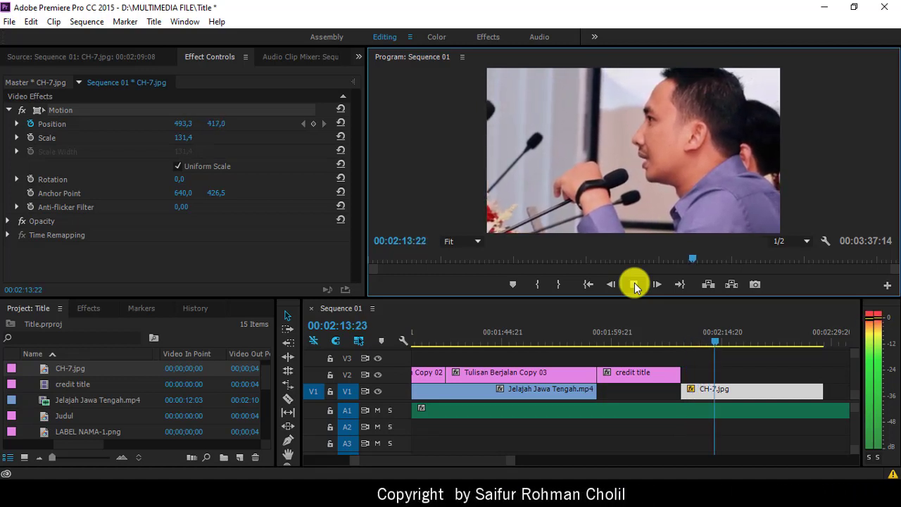
click(634, 284)
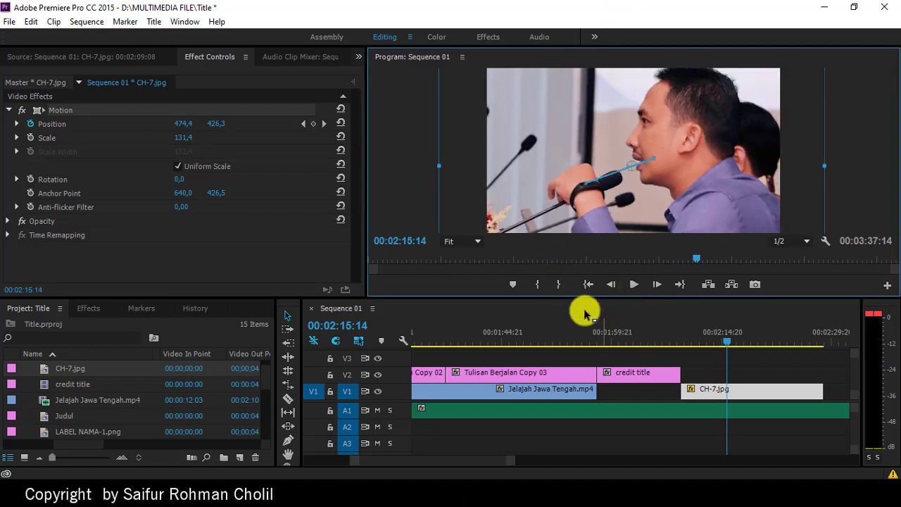
click(417, 215)
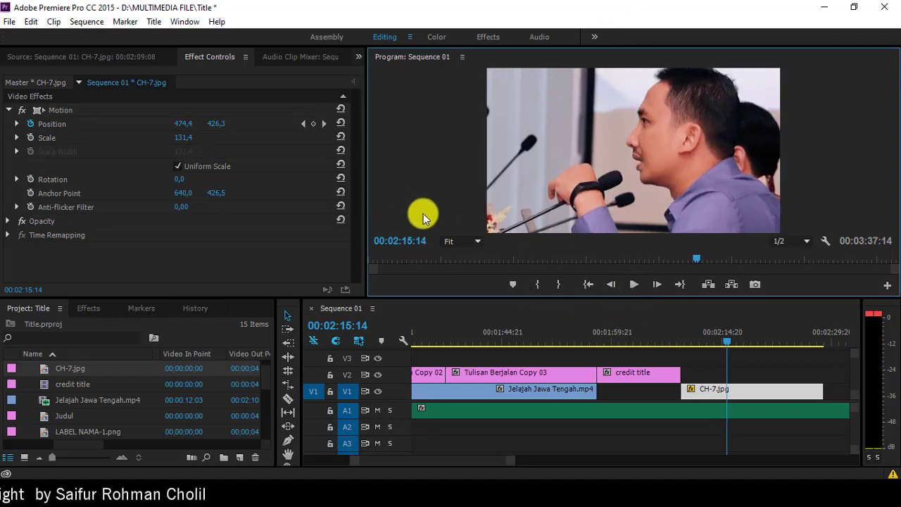
click(686, 335)
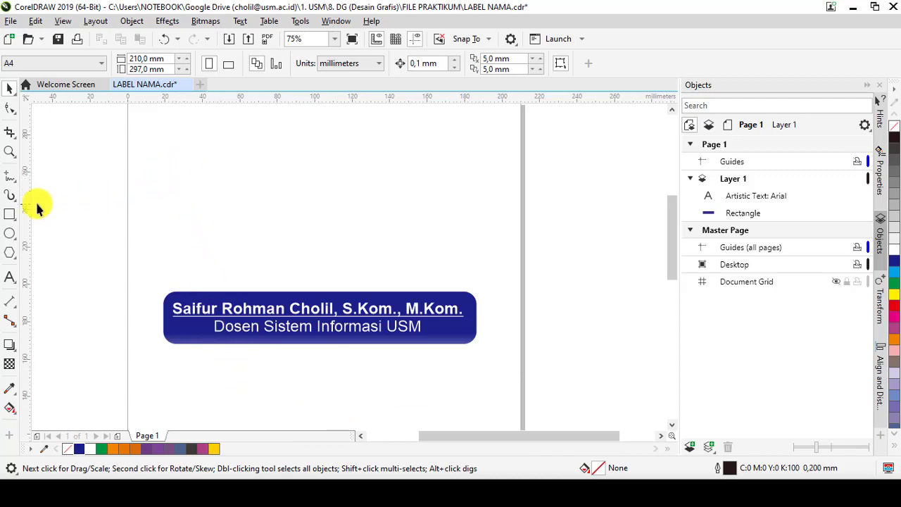
Step: Draw a 164.7 × 29.6 mm rectangle above the name label and round all corners to 8,114 mm
click(9, 214)
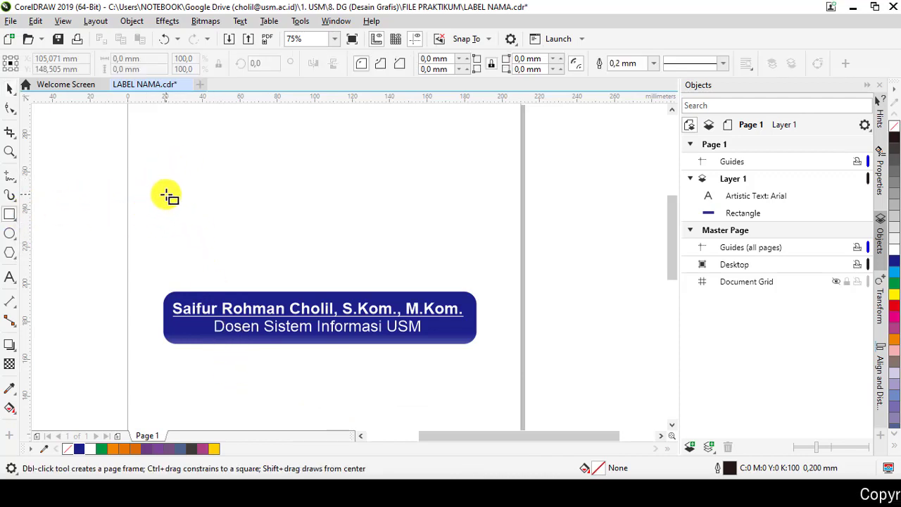
drag(167, 194, 475, 250)
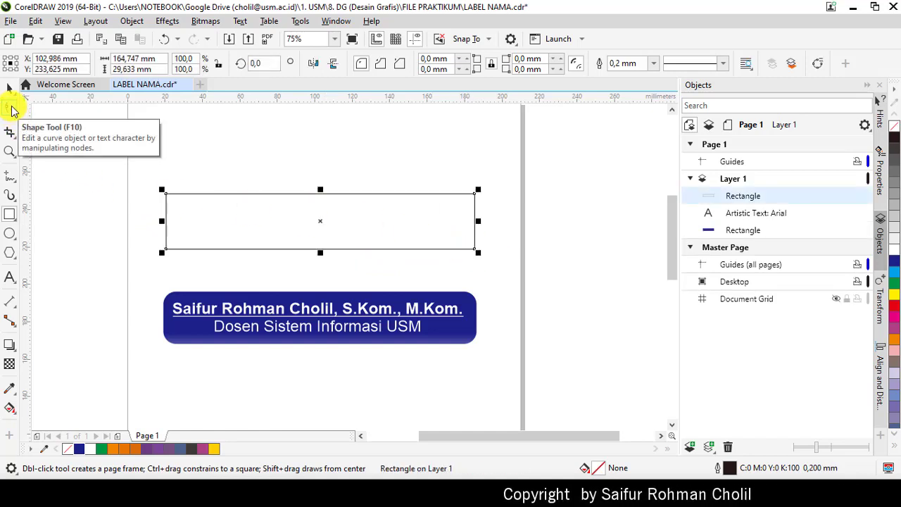
click(12, 110)
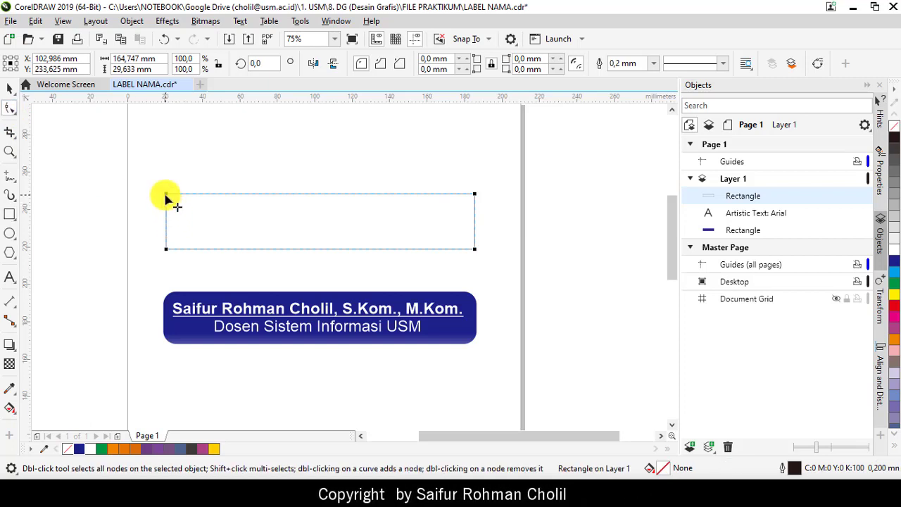
drag(171, 201, 173, 209)
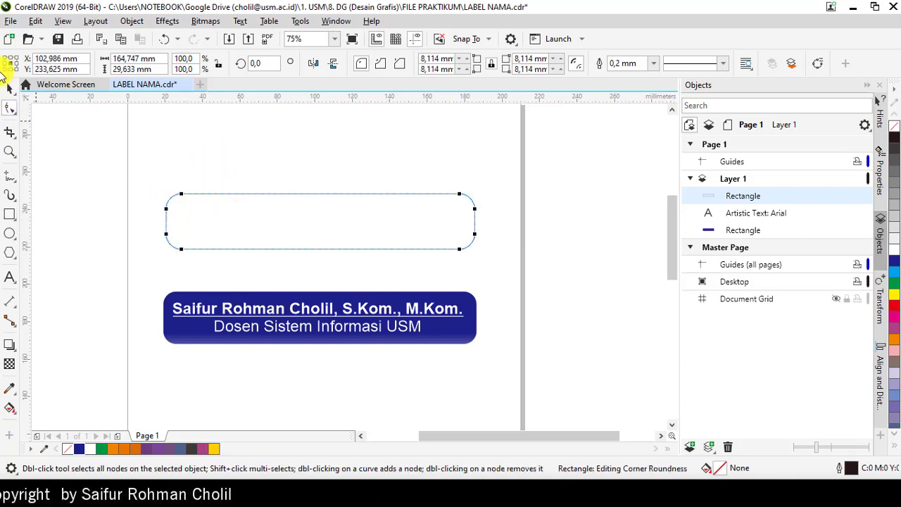
click(10, 87)
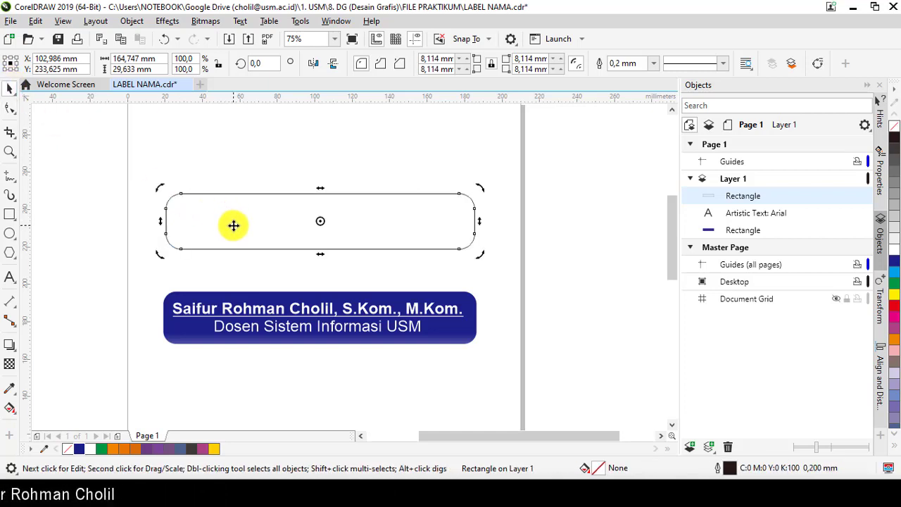
Step: Fill the rounded rectangle red and give it a linear transparency fading toward its bottom edge
click(233, 225)
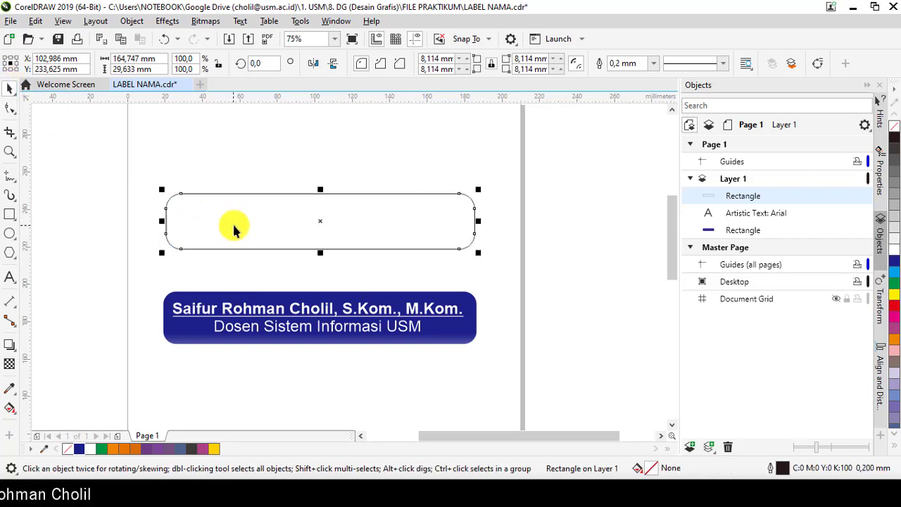
click(895, 308)
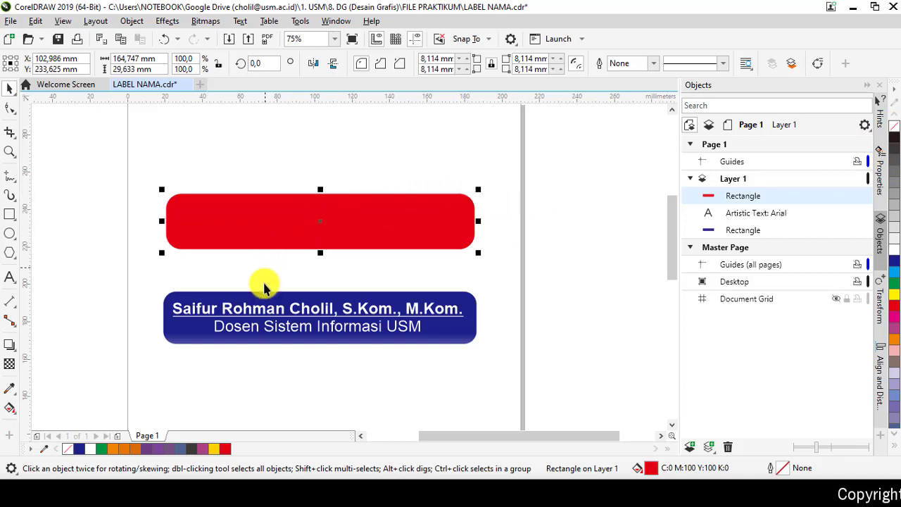
click(8, 365)
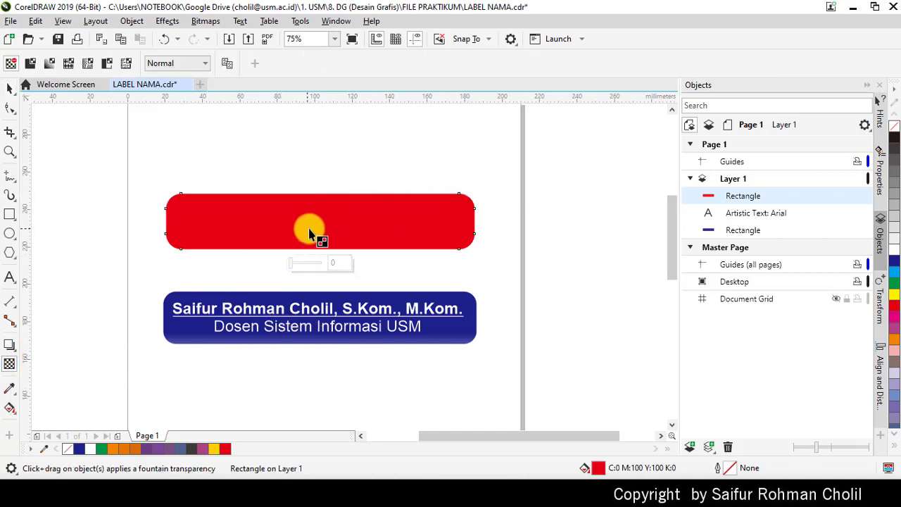
drag(312, 241, 311, 258)
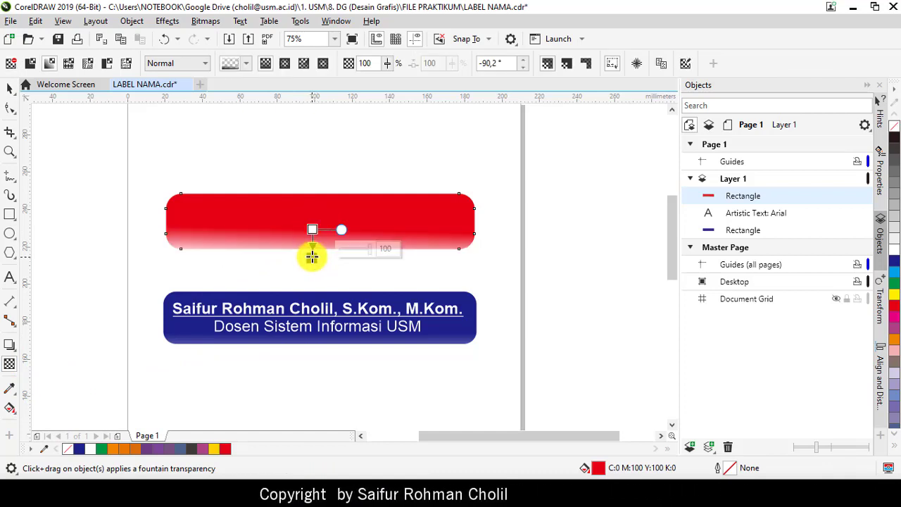
drag(338, 230, 352, 225)
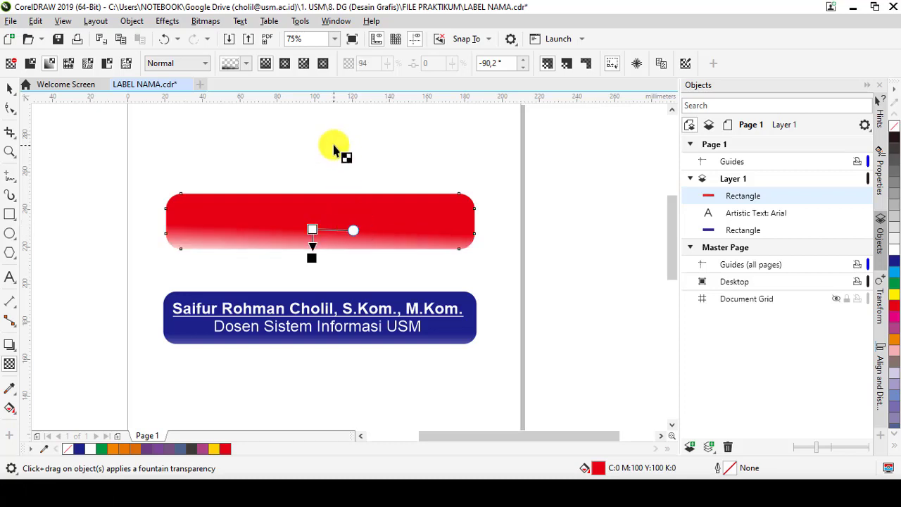
click(301, 145)
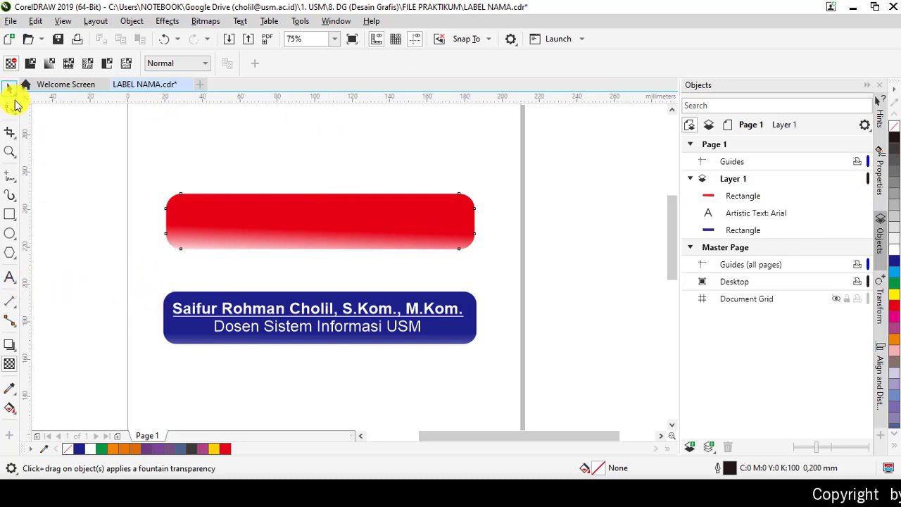
click(11, 89)
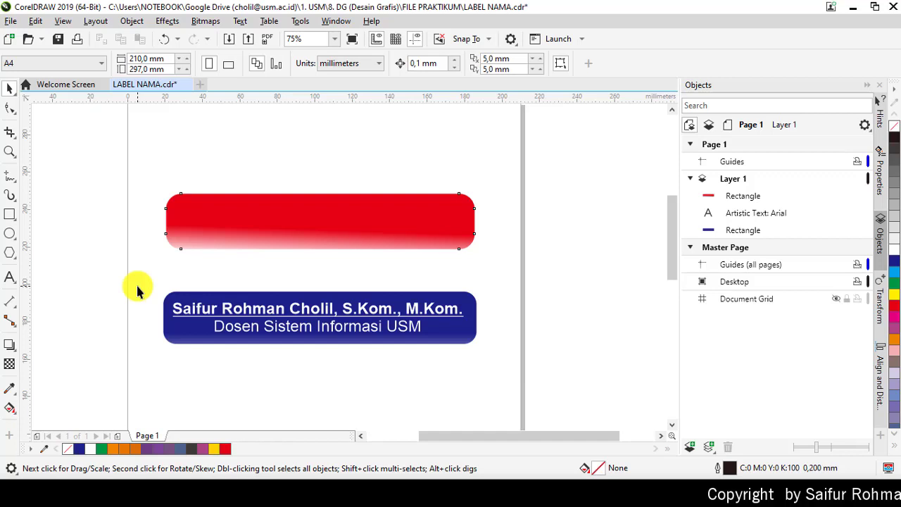
drag(151, 276, 536, 363)
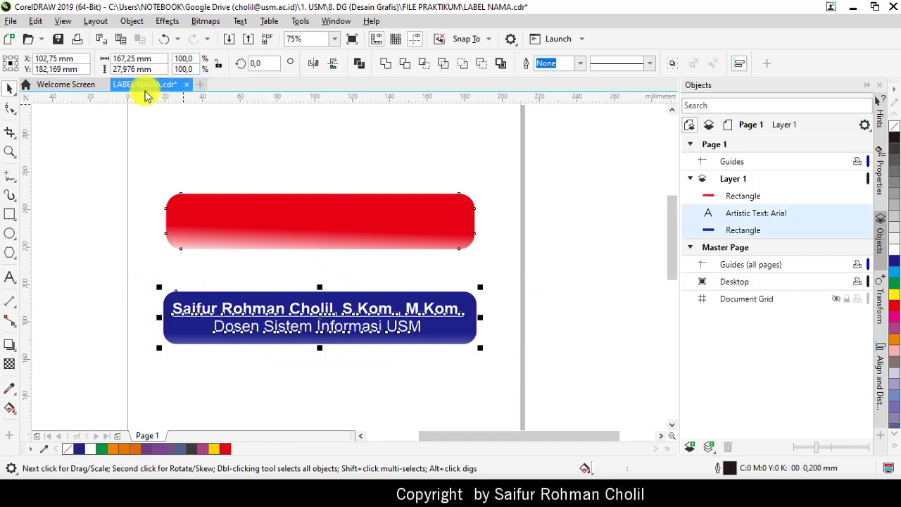
click(10, 23)
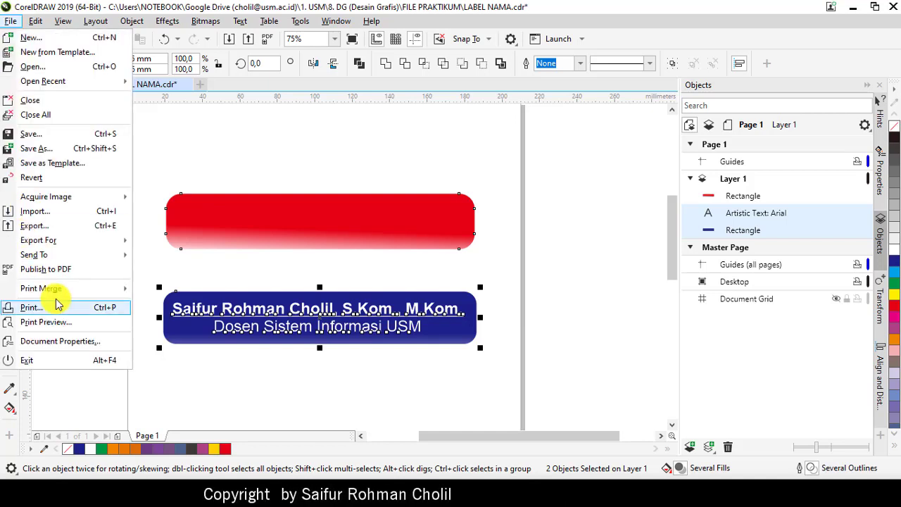
click(48, 226)
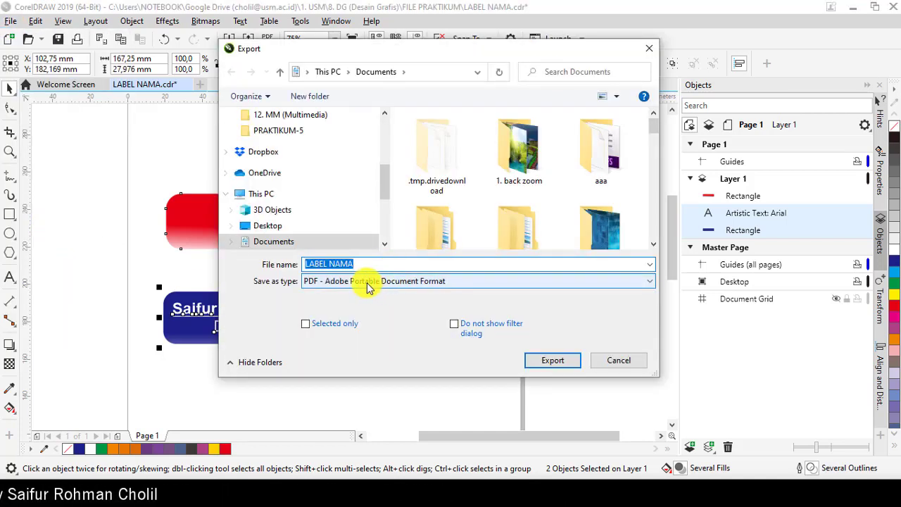
click(365, 281)
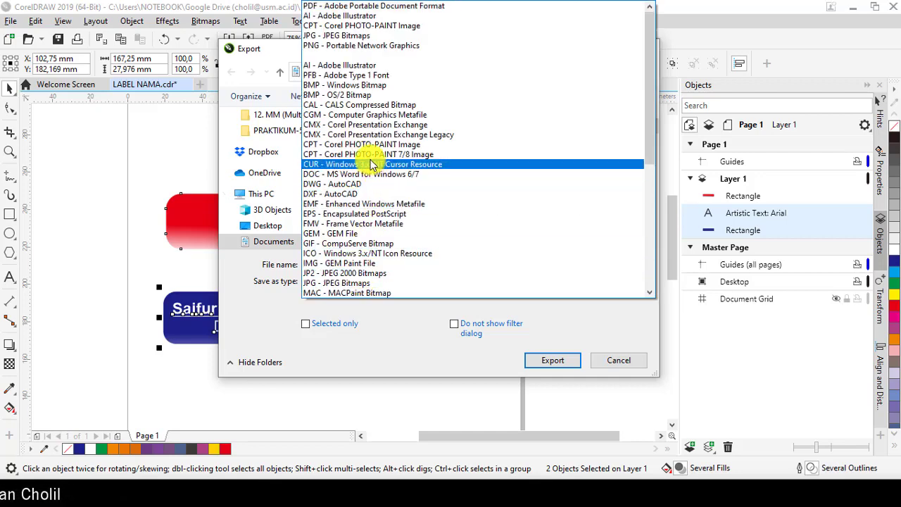
click(355, 44)
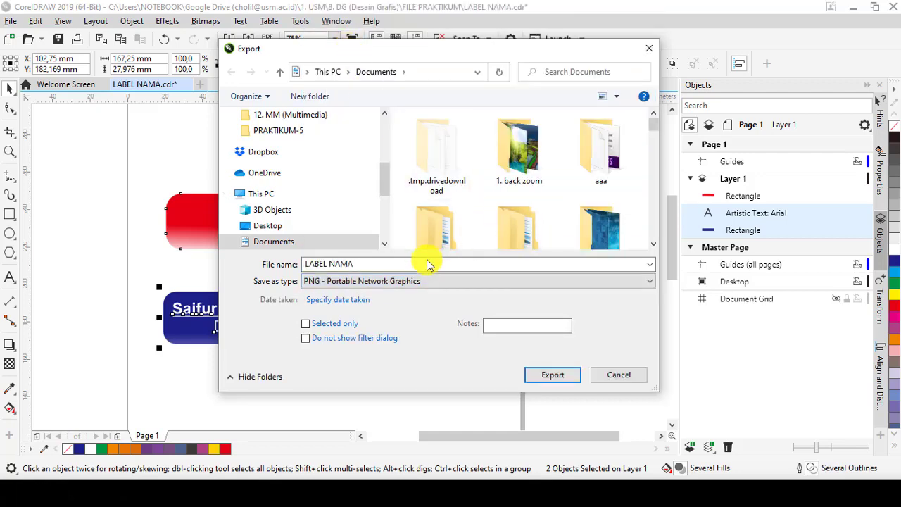
click(622, 375)
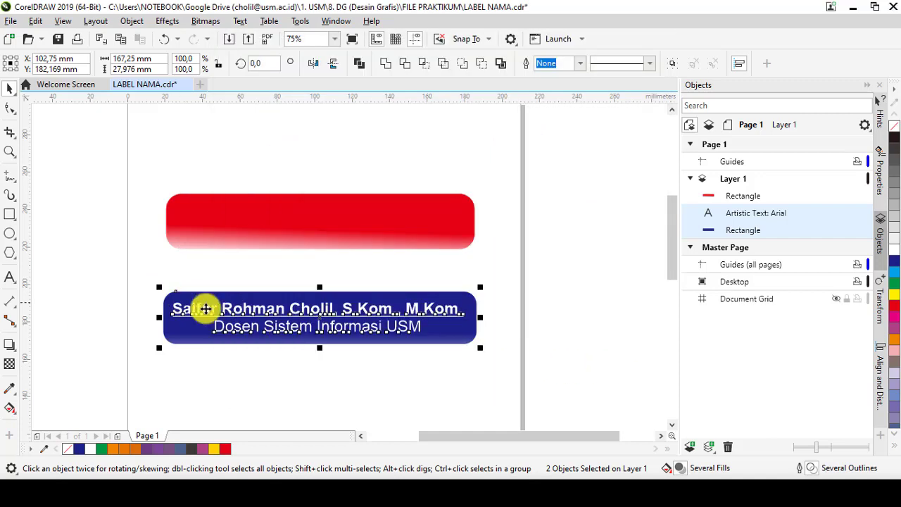
click(314, 357)
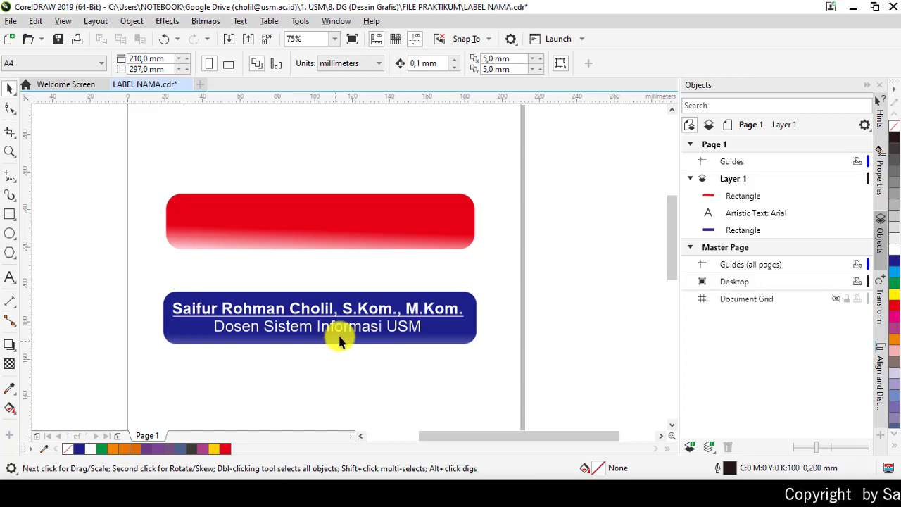
Step: Back in Premiere Pro, place LABEL NAMA-2.png on V2 above CH-7.jpg and shorten its end
click(854, 7)
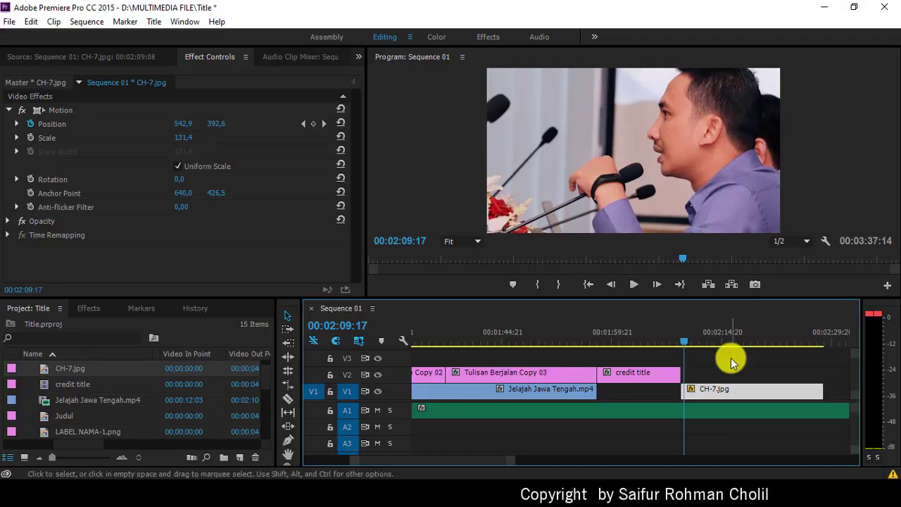
scroll(98, 425, down, 3)
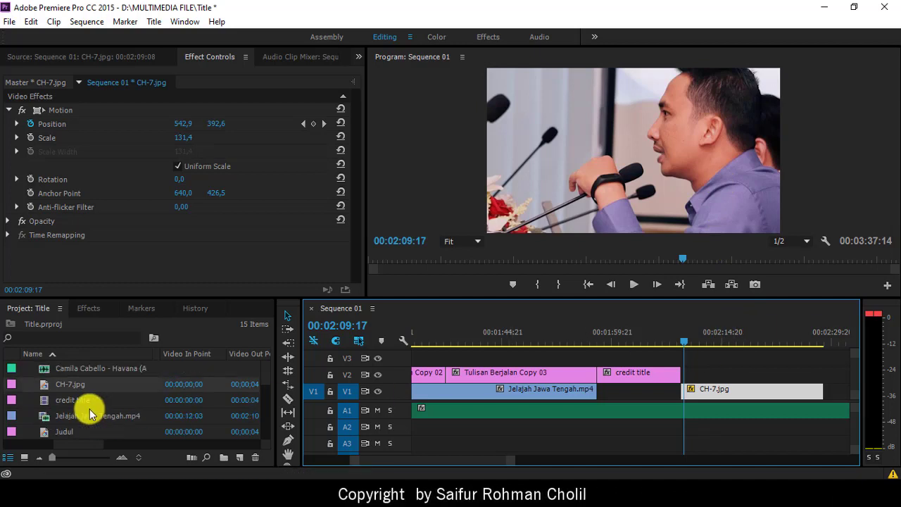
drag(73, 385, 690, 374)
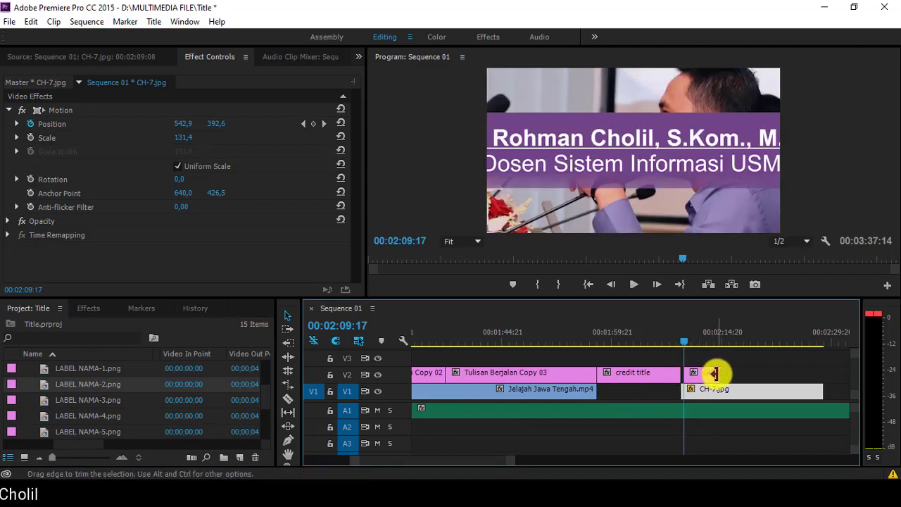
drag(712, 373, 706, 374)
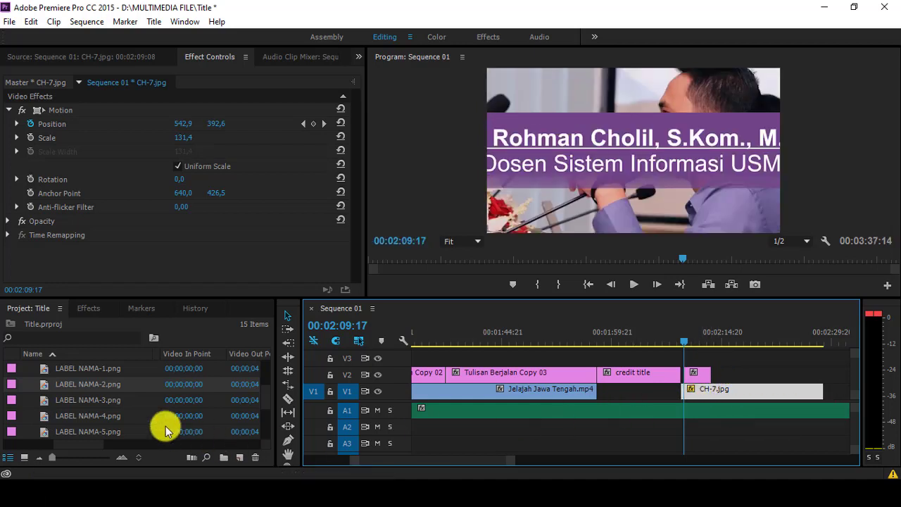
Step: Add LABEL NAMA-3.png after NAMA-2 with both edges trimmed, then LABEL NAMA-4.png after it
click(77, 405)
drag(211, 427, 725, 377)
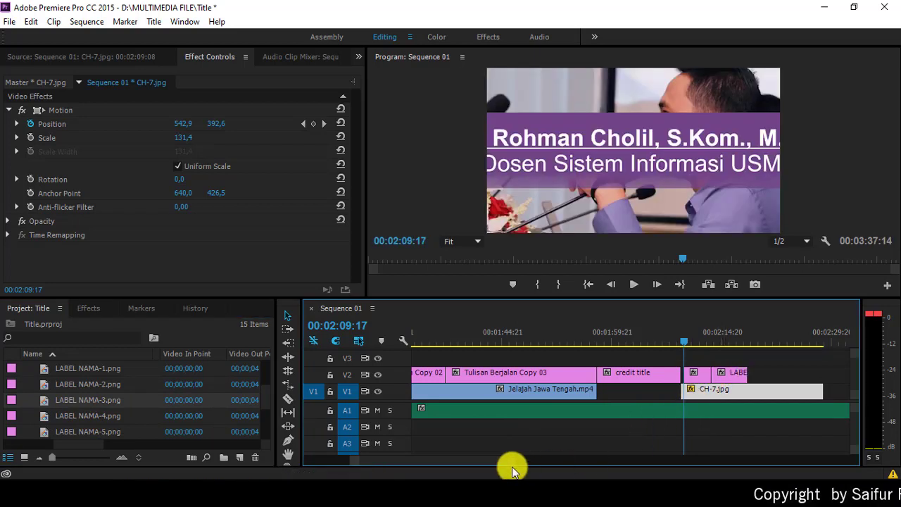
drag(512, 463, 484, 454)
click(736, 373)
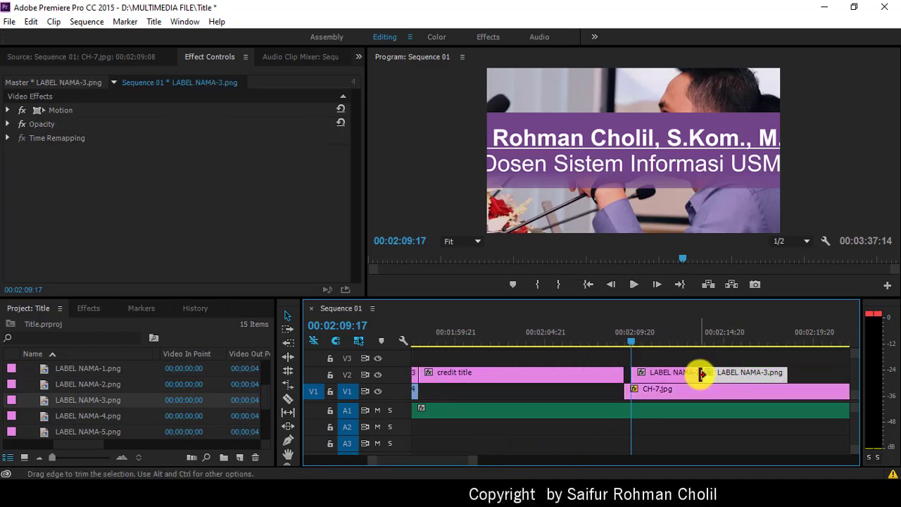
drag(701, 372, 711, 374)
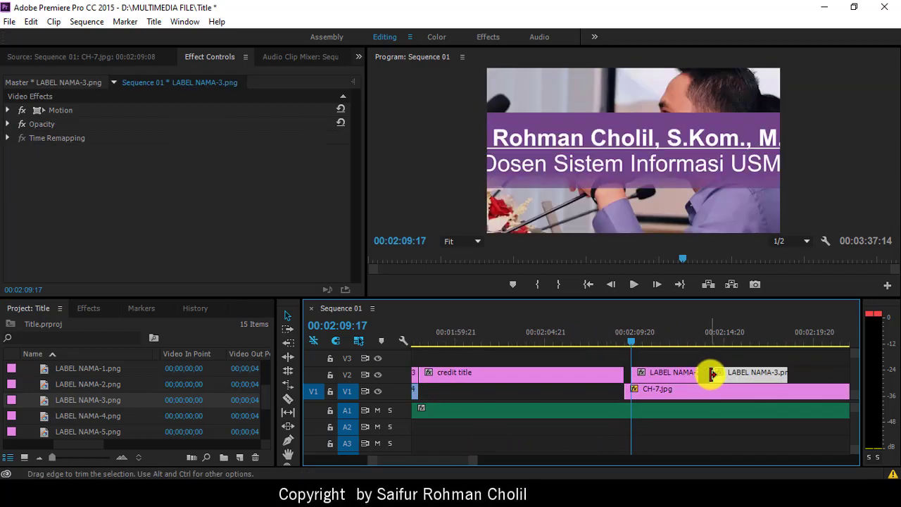
drag(784, 372, 777, 373)
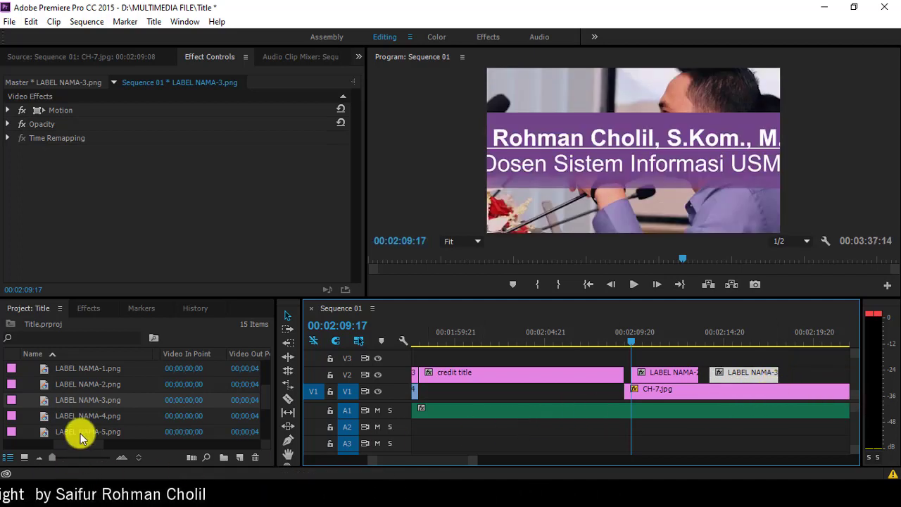
drag(76, 420, 793, 374)
Step: Place LABEL NAMA-5.png on V2, trim both edges, and slide it up against LABEL NAMA-4
mouse_move(456, 459)
mouse_down()
mouse_move(479, 458)
mouse_move(463, 453)
mouse_up()
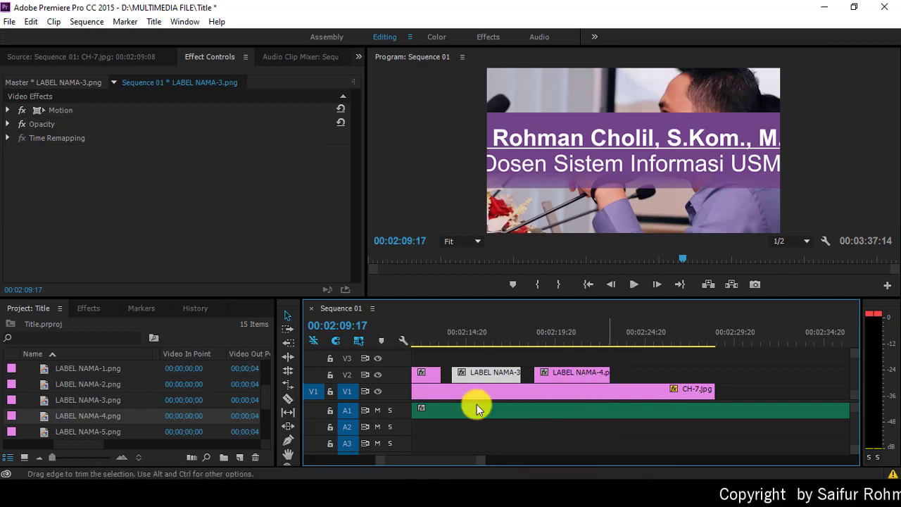
drag(82, 436, 637, 378)
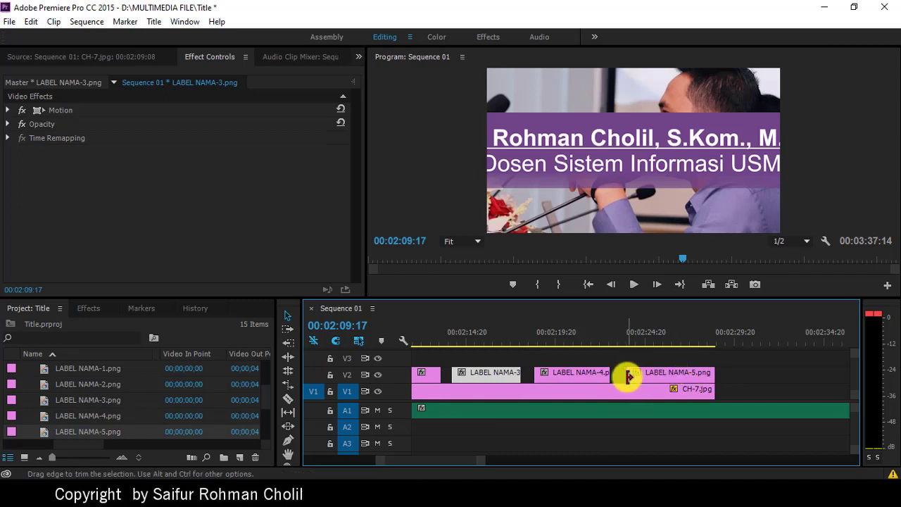
drag(630, 375, 629, 373)
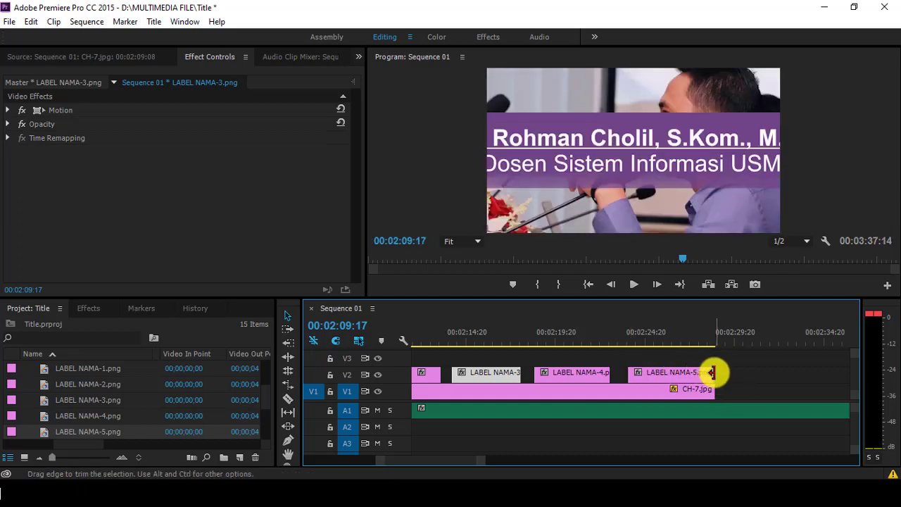
drag(710, 373, 699, 371)
click(600, 376)
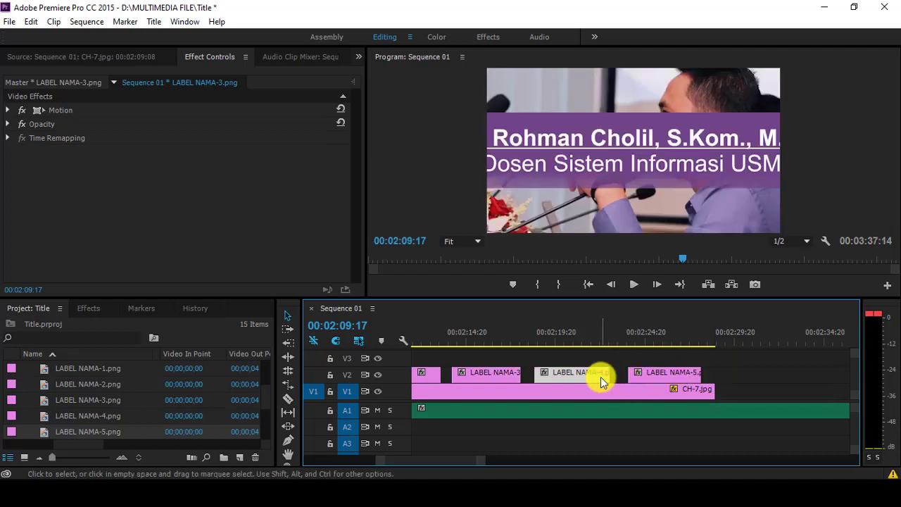
drag(600, 374, 632, 378)
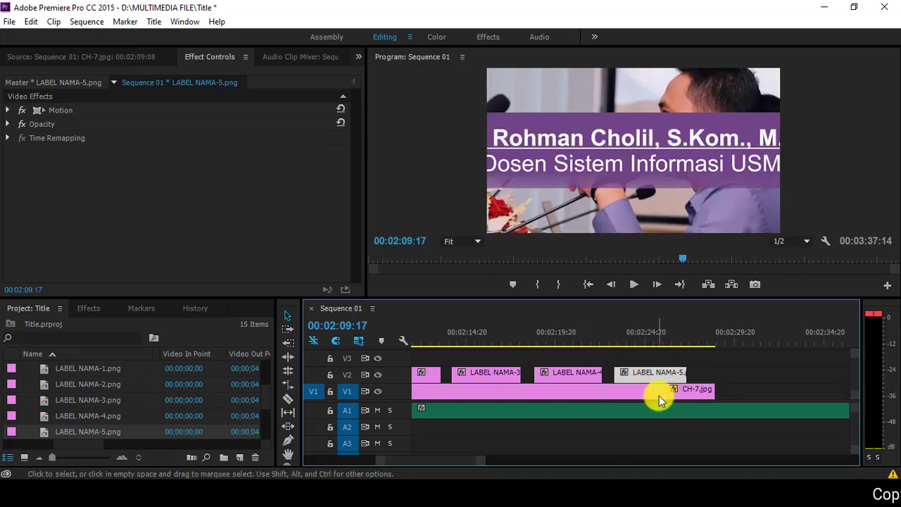
Step: Trim CH-7.jpg's out point so it ends with the last label
click(706, 389)
drag(713, 390, 685, 390)
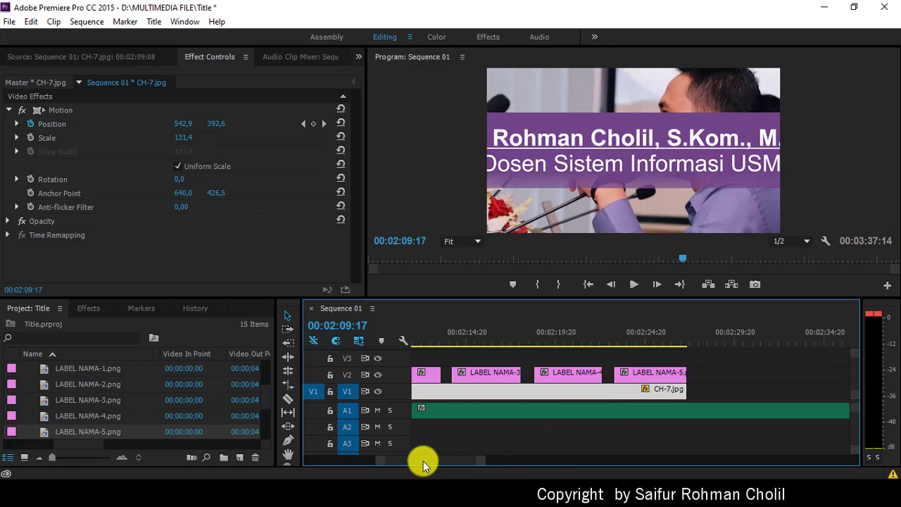
mouse_move(423, 461)
mouse_down()
mouse_move(407, 458)
mouse_move(430, 459)
mouse_move(419, 458)
mouse_up()
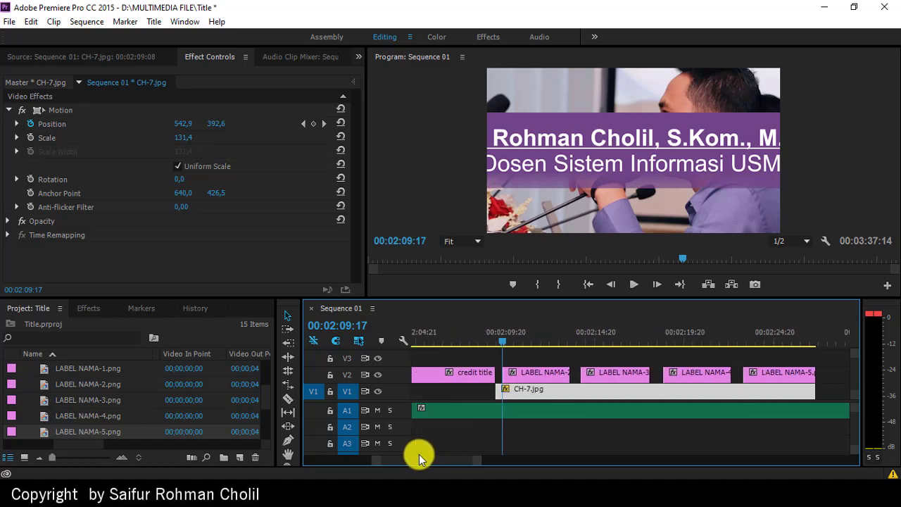
Step: Shrink the LABEL NAMA-2 title into a lower-third box at the bottom of the frame
double_click(529, 374)
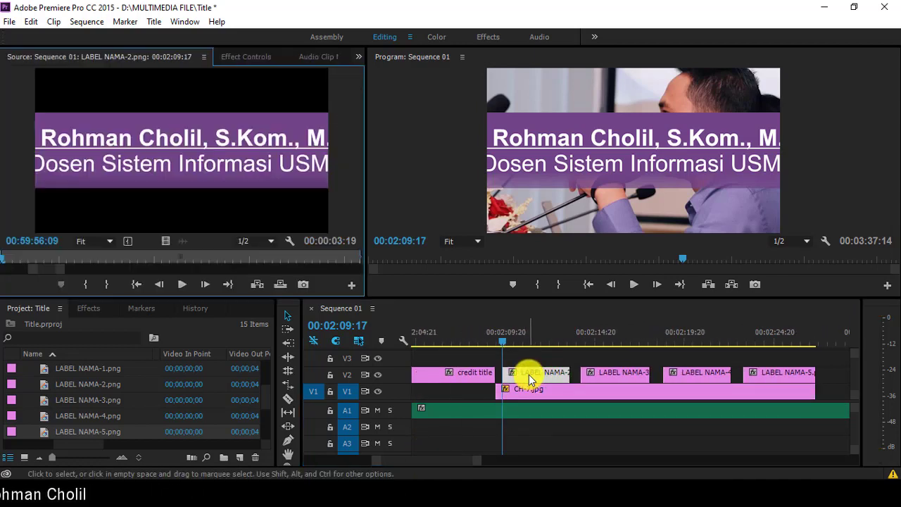
click(239, 57)
click(56, 113)
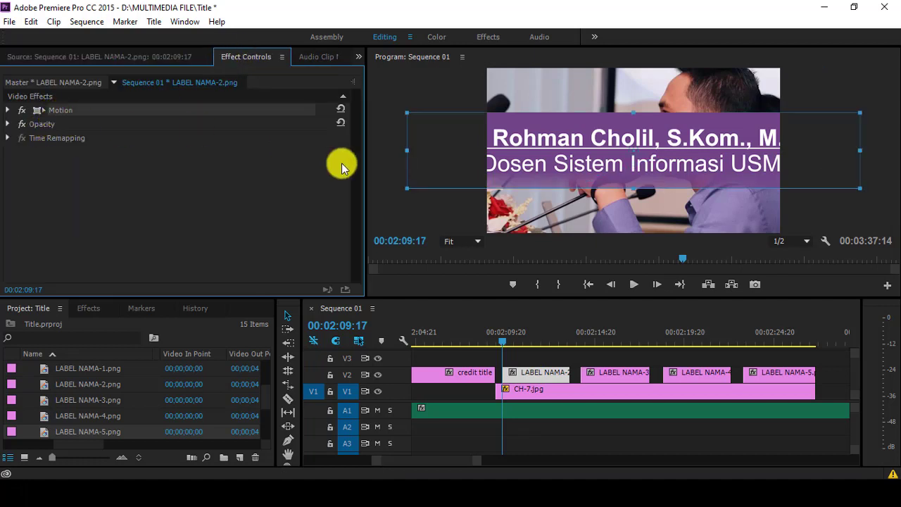
drag(408, 152, 541, 217)
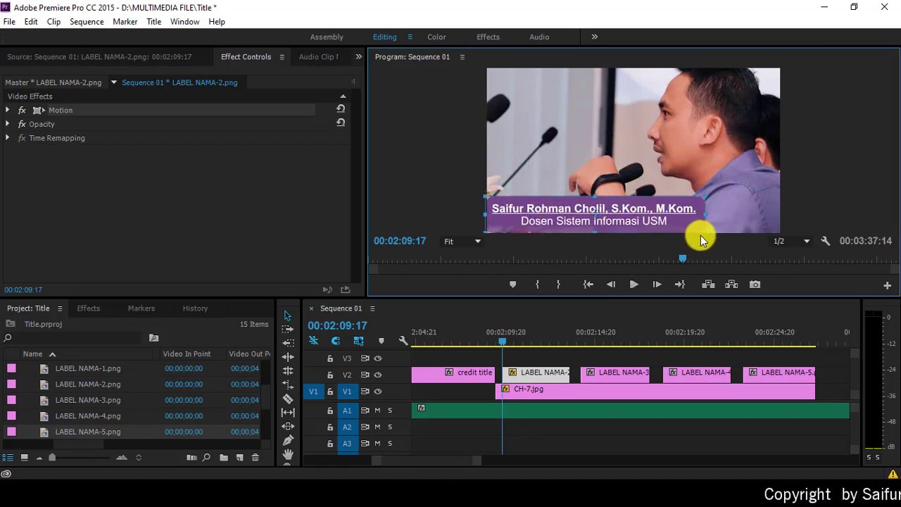
drag(705, 202, 633, 223)
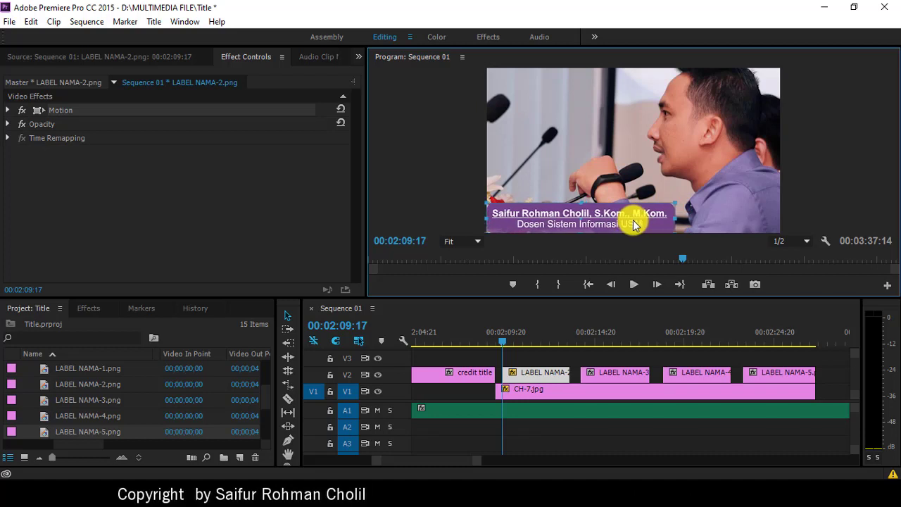
Step: Shrink the LABEL NAMA-3 title at 00:02:15:10 into a matching lower-third box
click(604, 342)
double_click(619, 376)
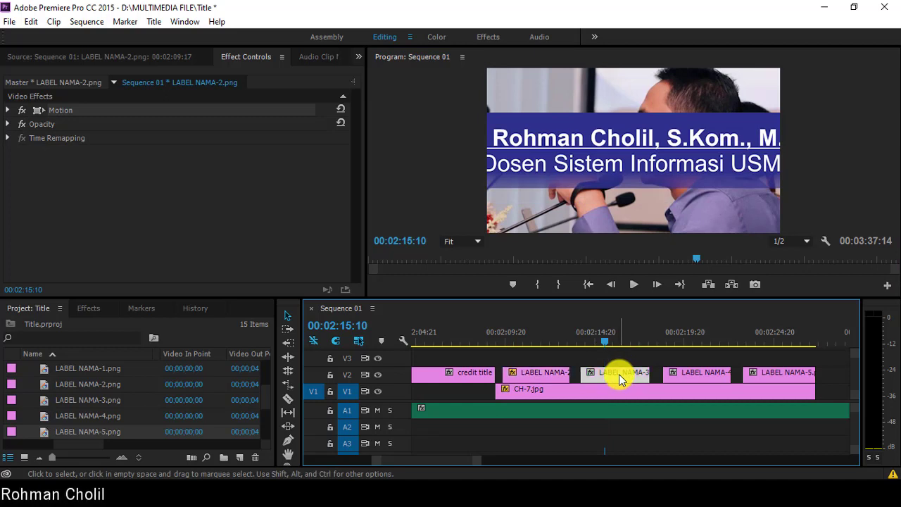
click(244, 62)
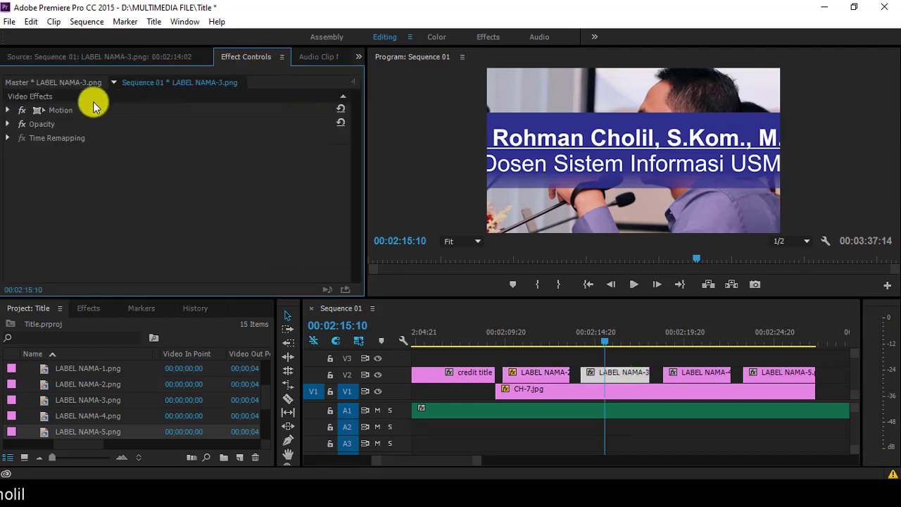
click(59, 110)
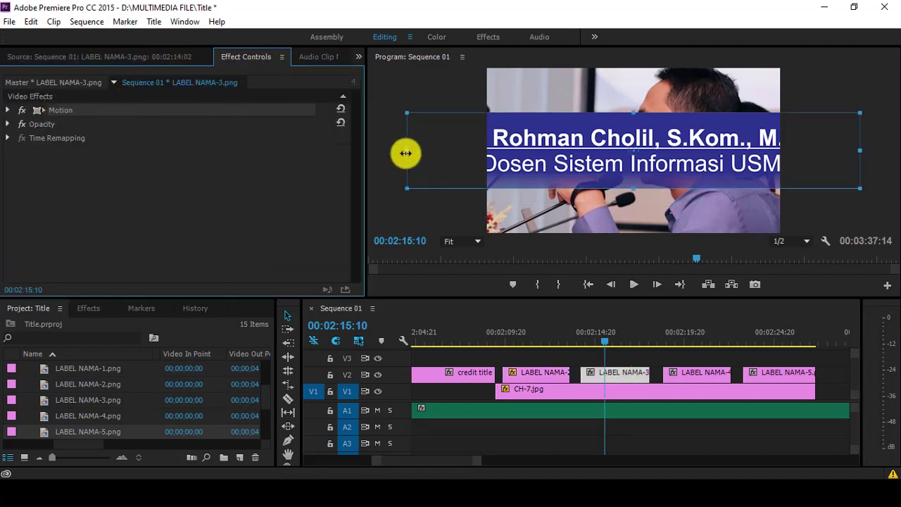
drag(406, 152, 593, 218)
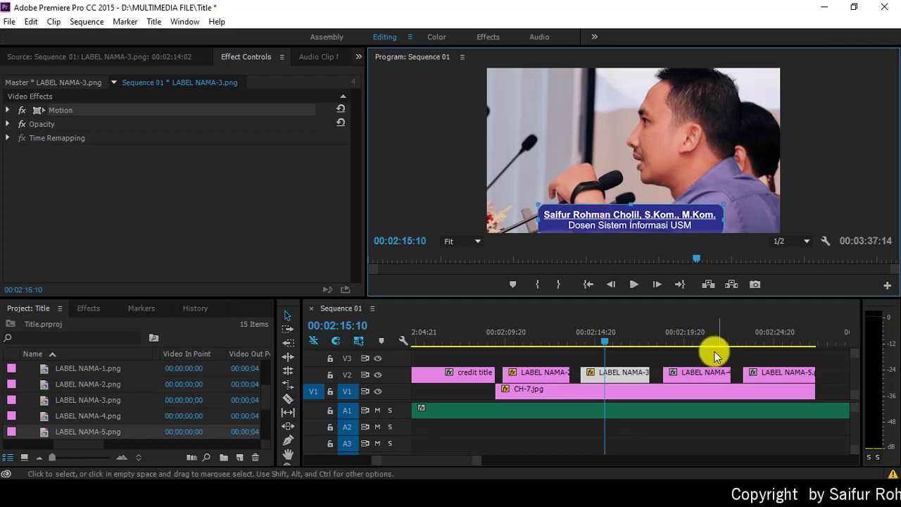
Step: Shrink the LABEL NAMA-4 title at 00:02:20:07 into a small lower-third box
click(692, 333)
double_click(709, 375)
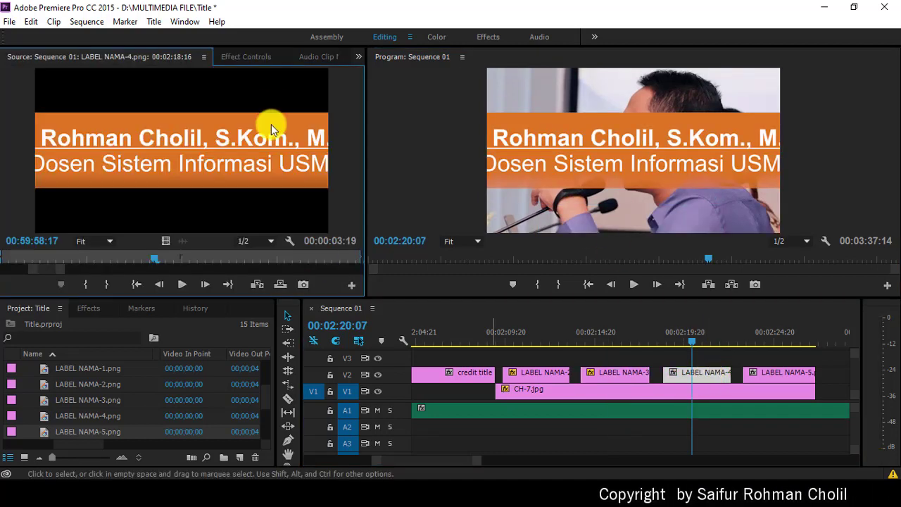
click(243, 57)
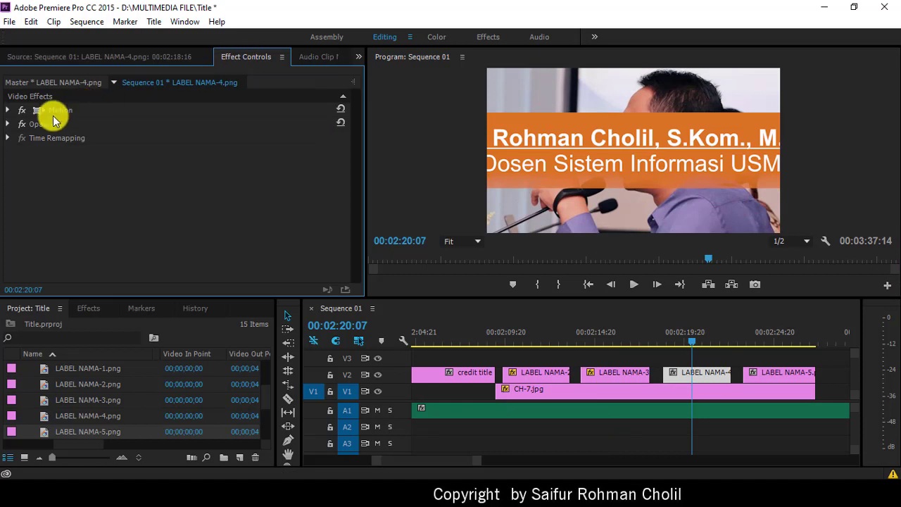
click(52, 111)
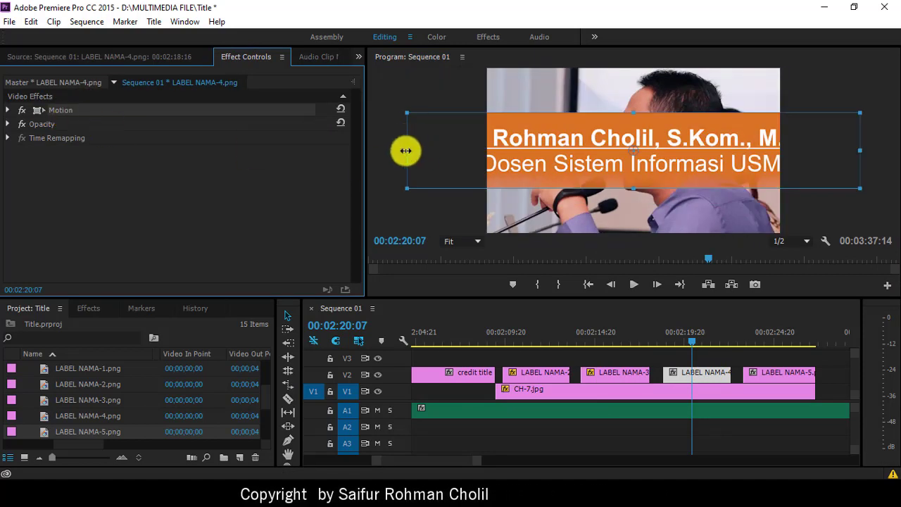
drag(406, 150, 669, 221)
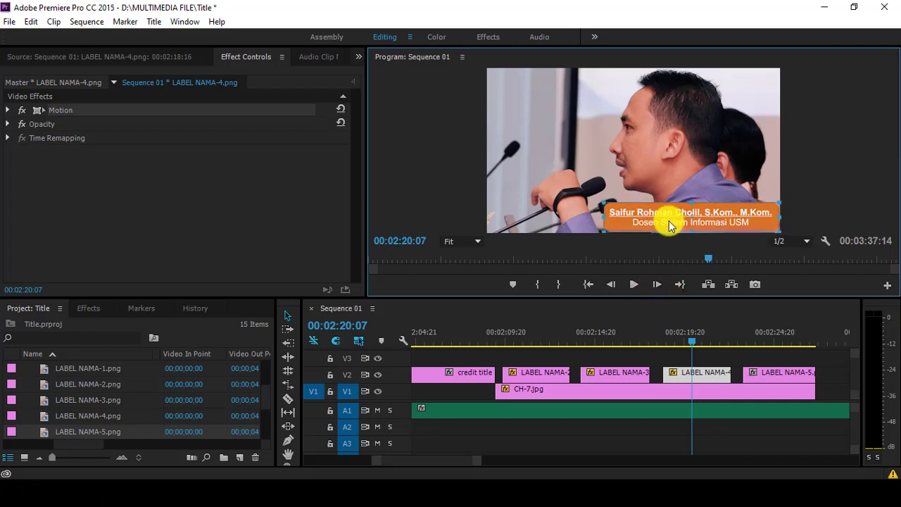
Step: Shrink the LABEL NAMA-5 title at 00:02:24:06 into a small lower-third box
click(763, 336)
double_click(781, 378)
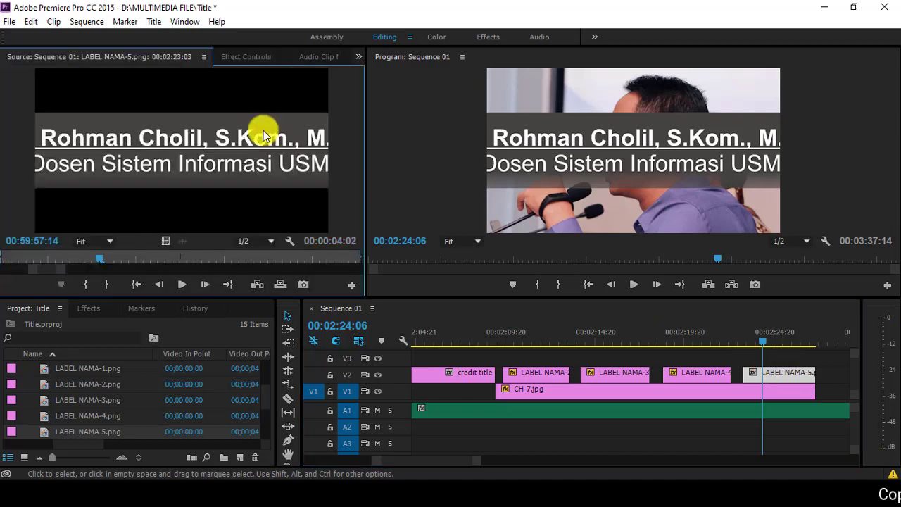
click(242, 54)
click(69, 111)
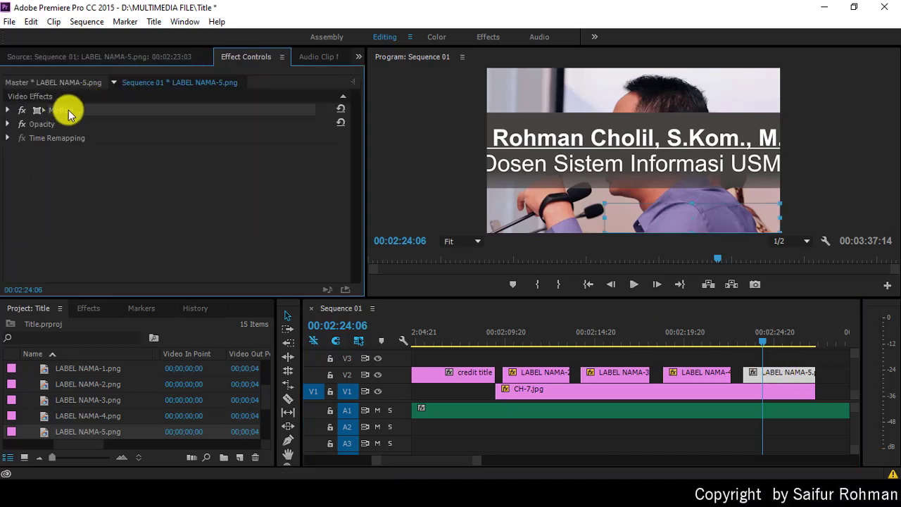
drag(410, 151, 558, 228)
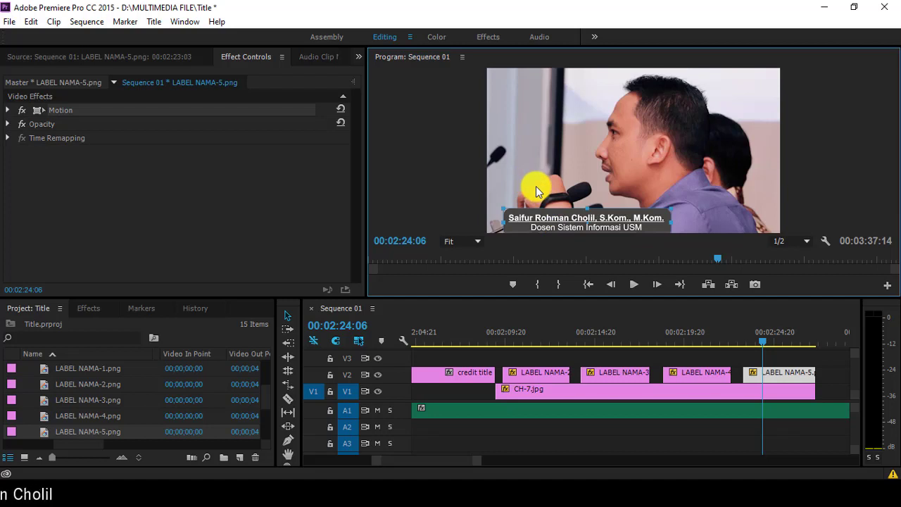
Step: Play the sequence from 00:02:08:18 to review the name labels, briefly maximizing the preview
click(485, 334)
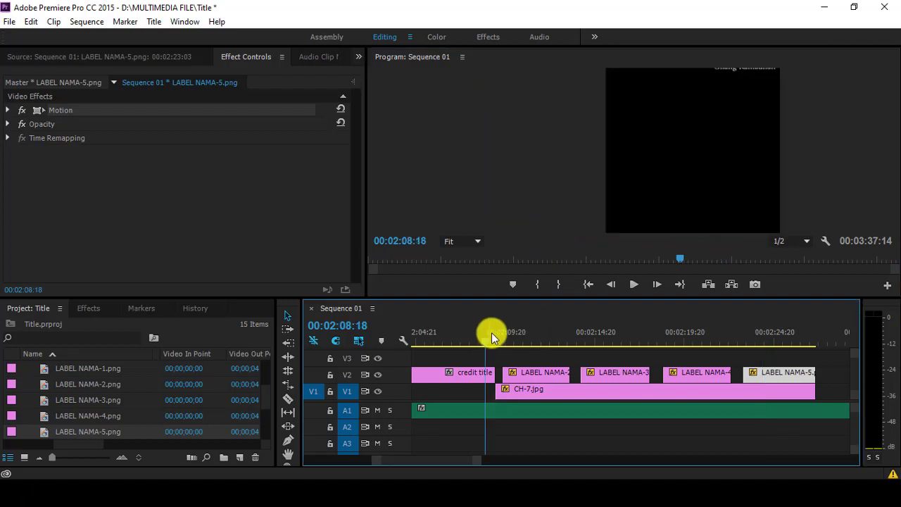
click(632, 286)
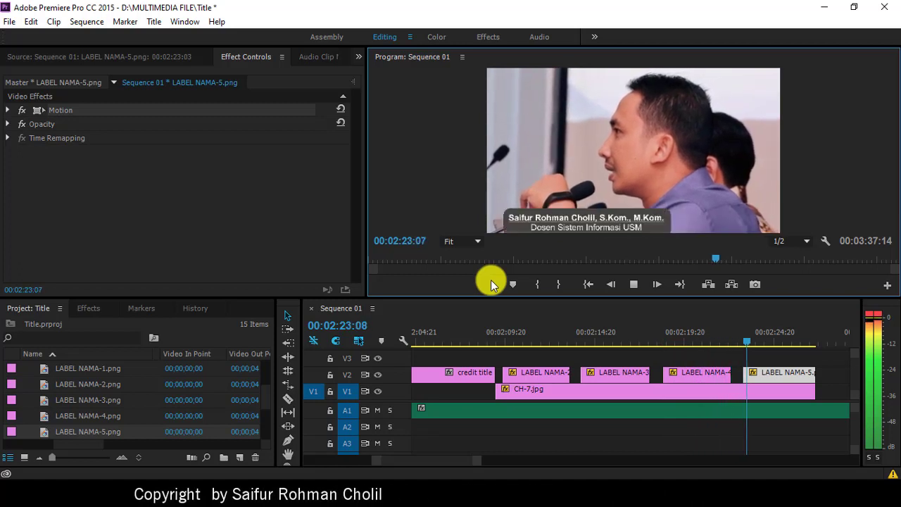
click(630, 282)
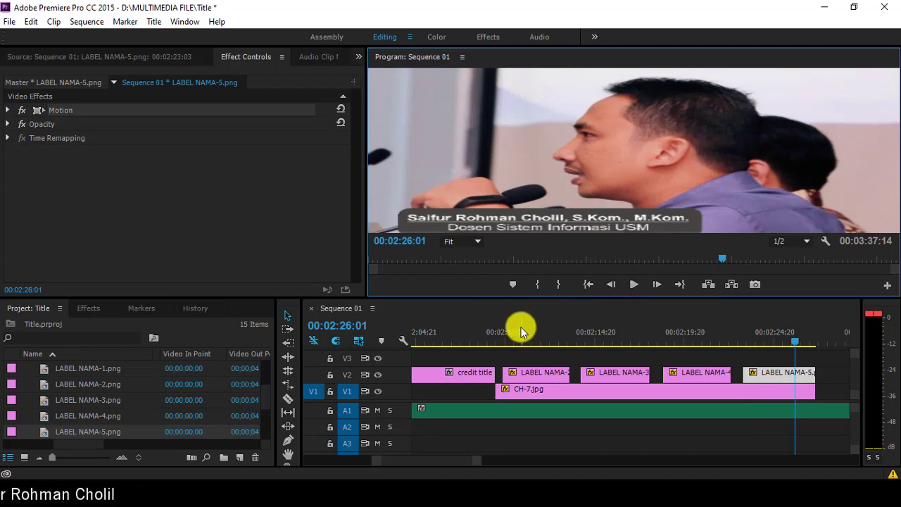
click(635, 284)
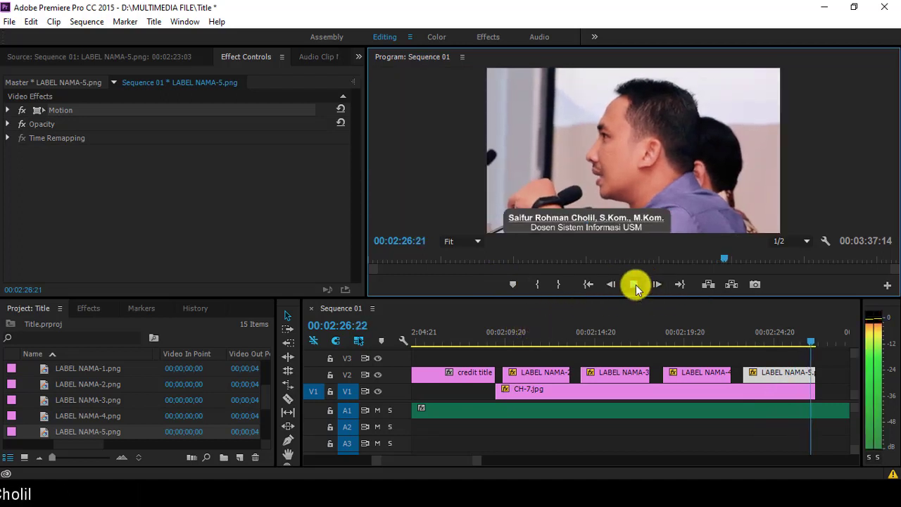
click(634, 284)
click(446, 197)
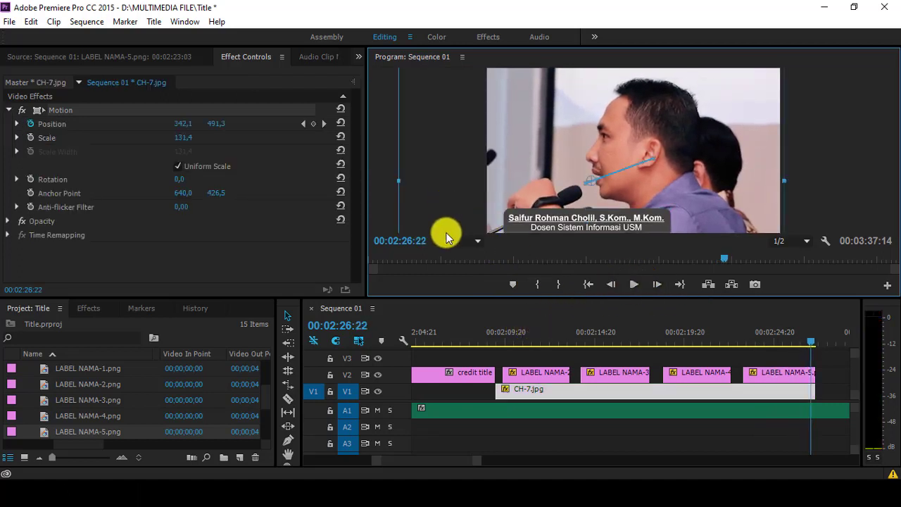
click(378, 217)
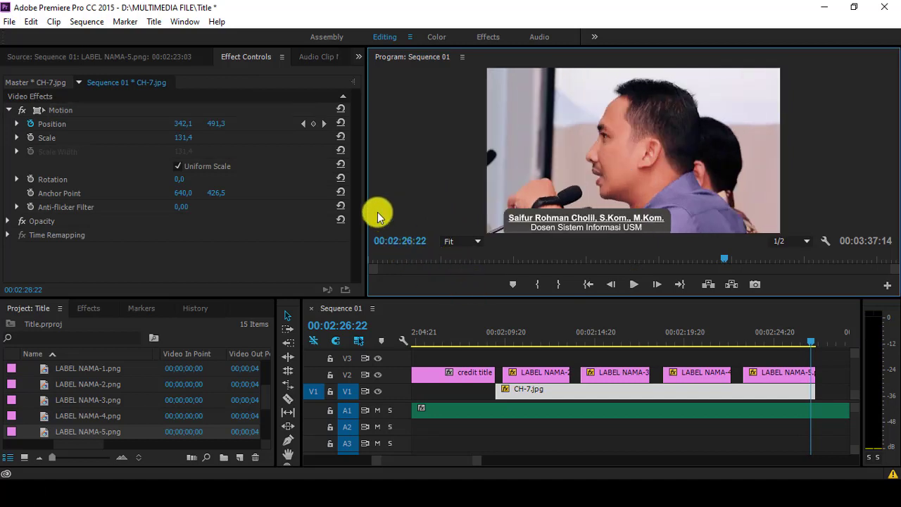
key(grave)
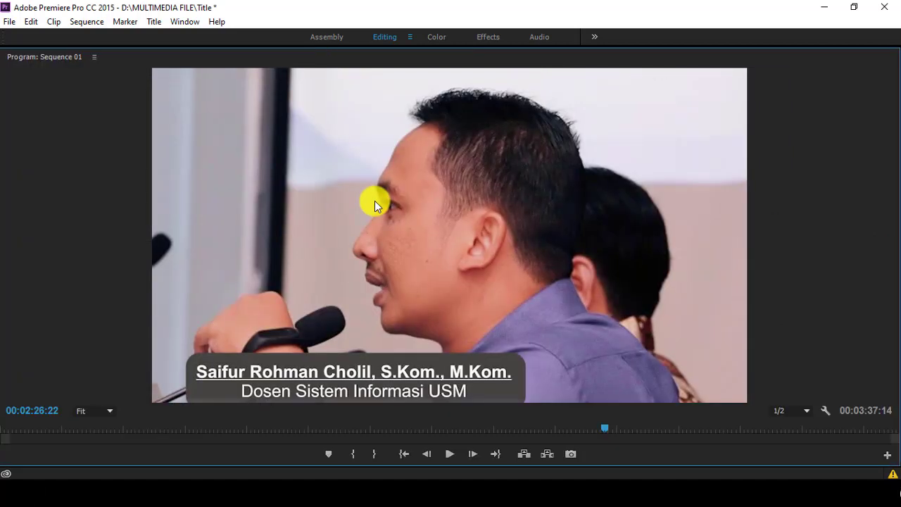
key(grave)
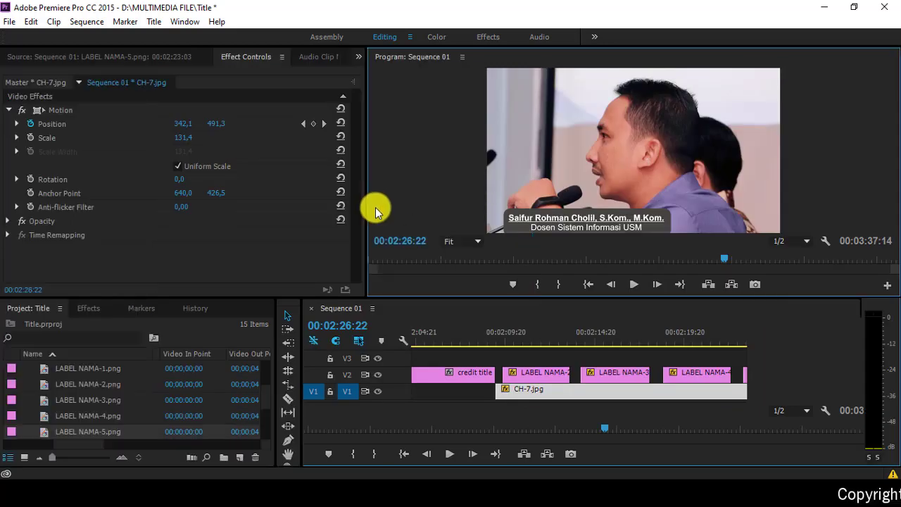
Step: Return the playhead to 00:02:09:00, save the project, and show the Effects panel
click(491, 335)
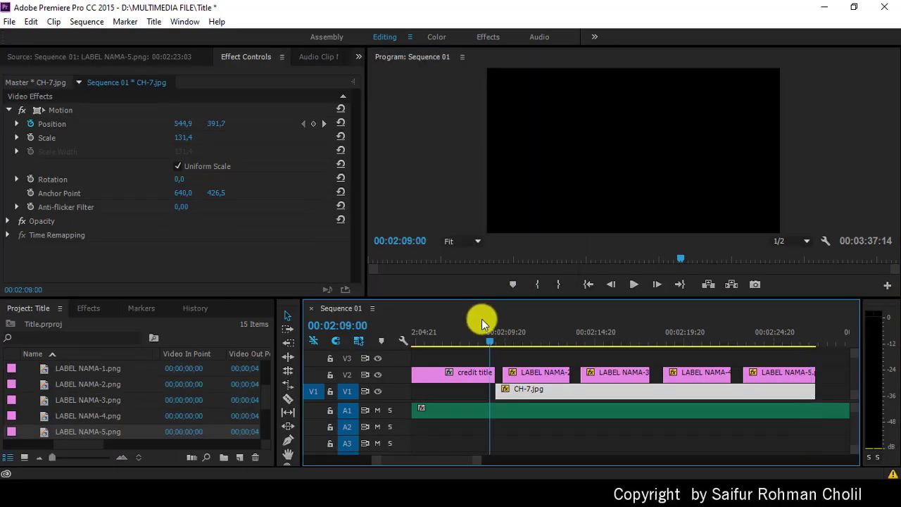
key(ctrl+s)
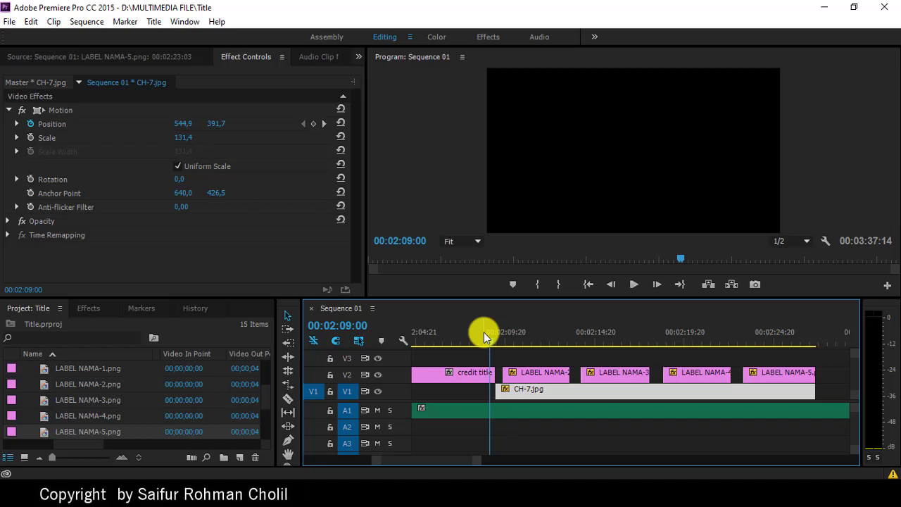
click(90, 307)
Step: Search the effects for 'spl' and apply Split to the start of LABEL NAMA-2
click(79, 324)
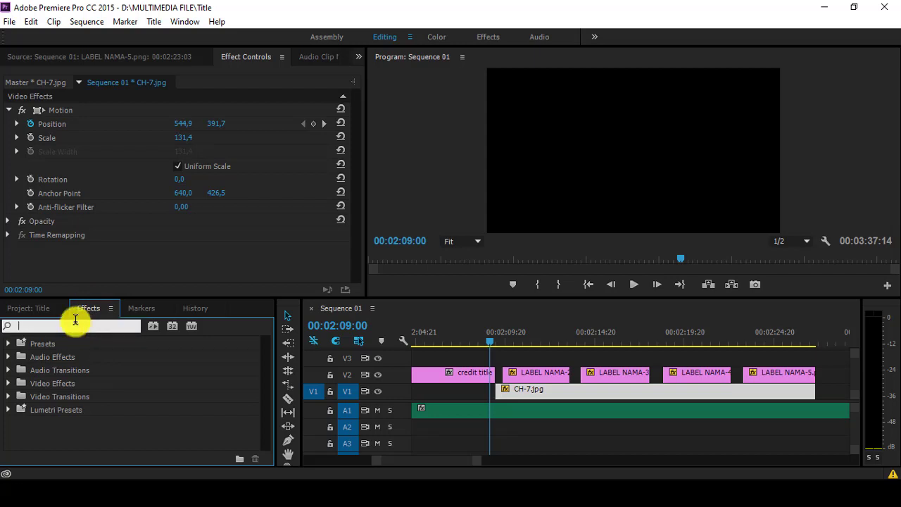
text(split)
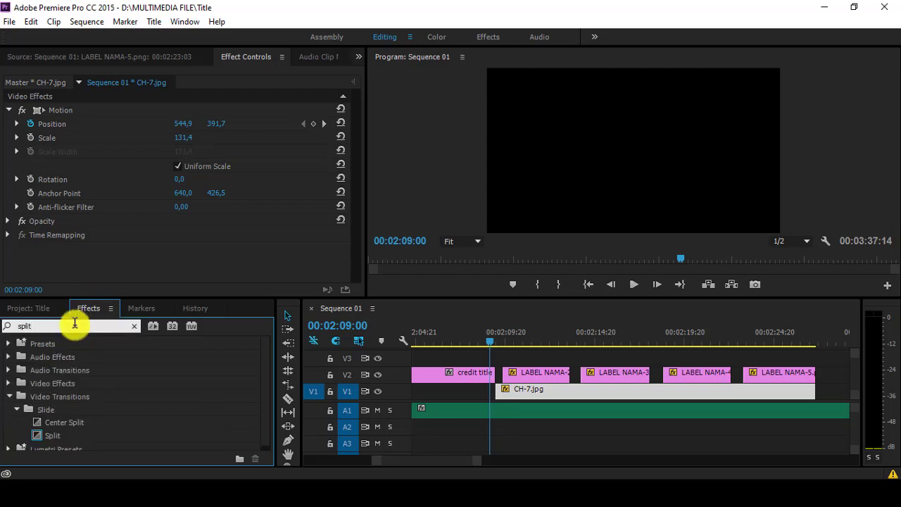
drag(55, 440, 380, 412)
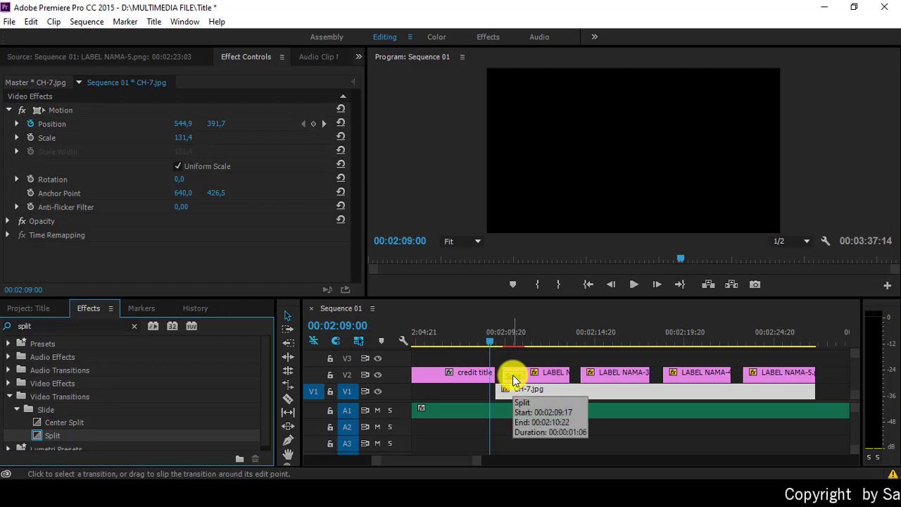
Step: Set Split as the default transition and marquee-select the LABEL NAMA clips on V2
right_click(61, 435)
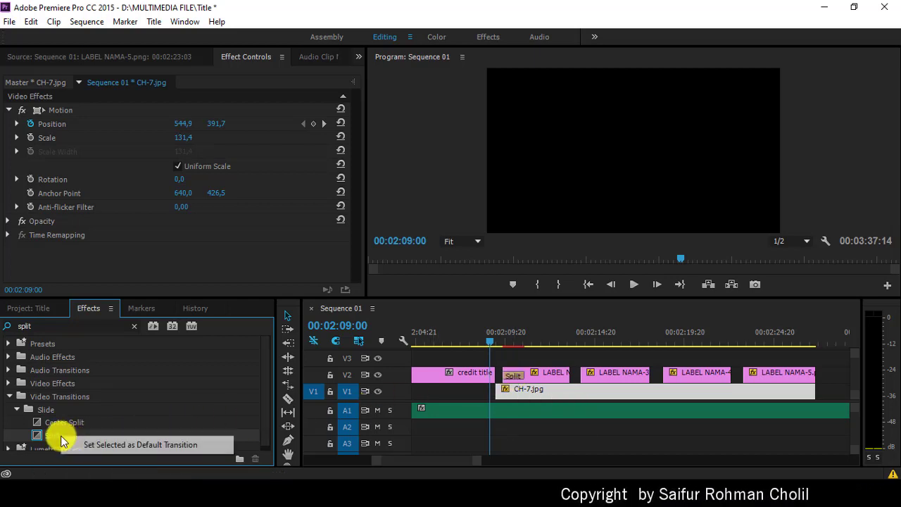
click(97, 446)
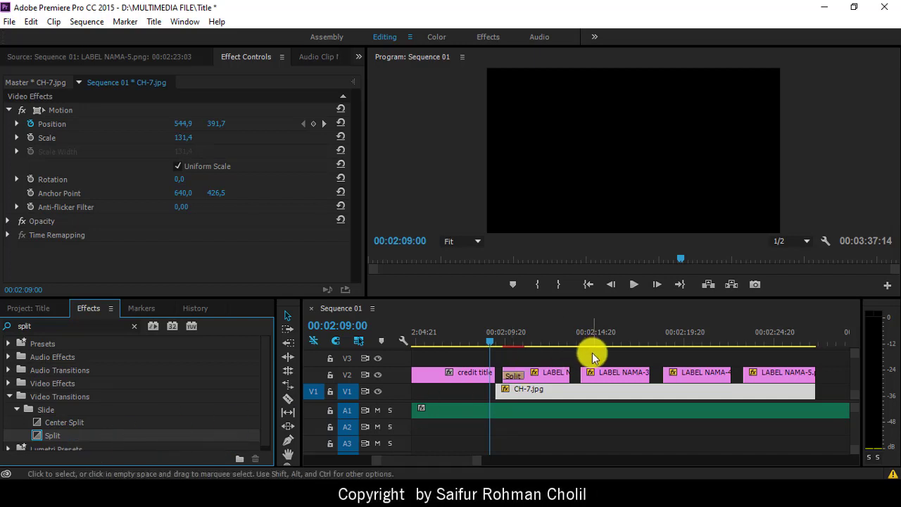
drag(592, 352, 765, 375)
Step: Apply the default Split to the selected labels, then delete the three clip-end Split transitions
key(shift+d)
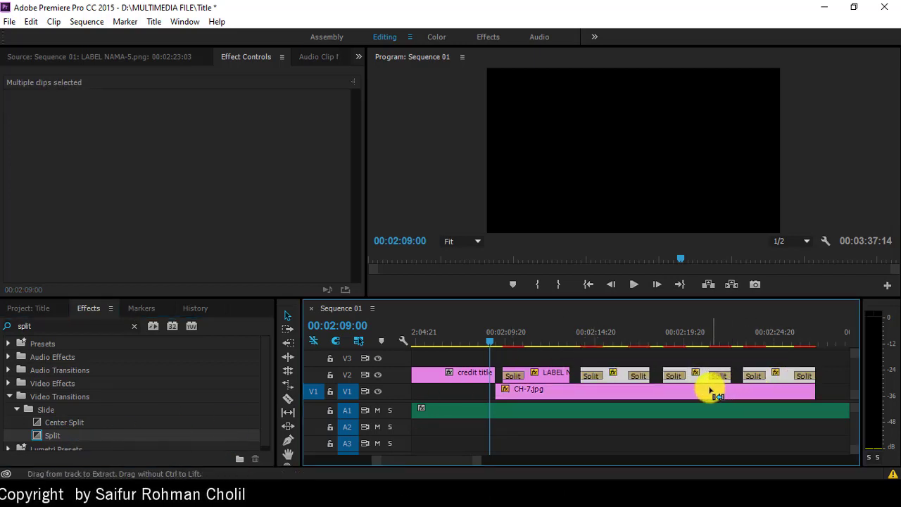
click(640, 374)
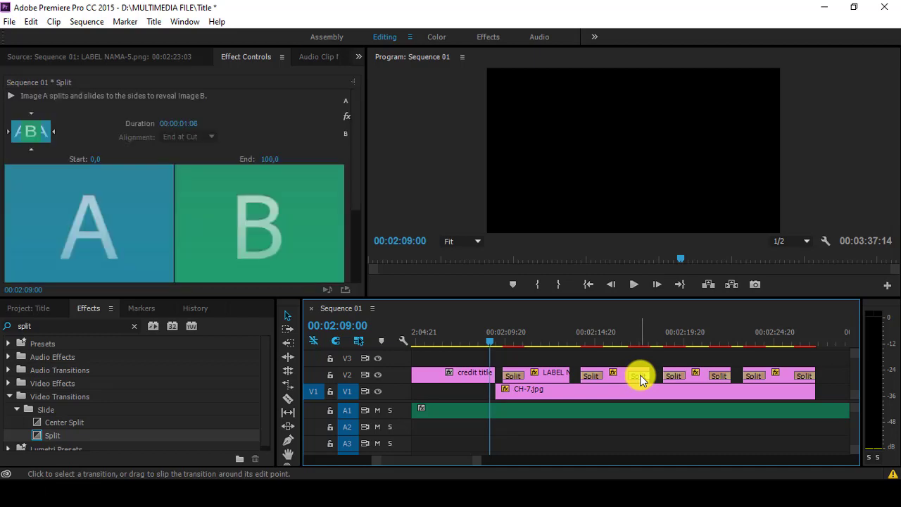
key(Delete)
click(719, 377)
key(Delete)
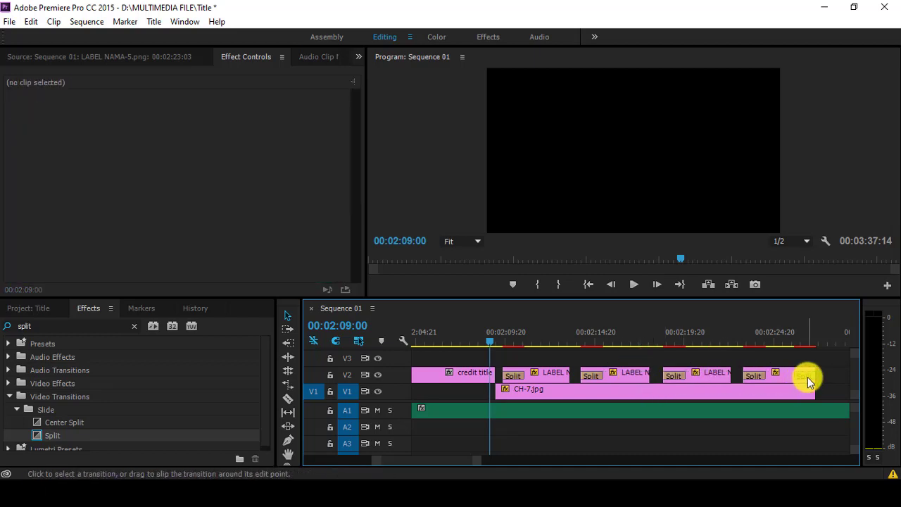
click(808, 377)
key(Delete)
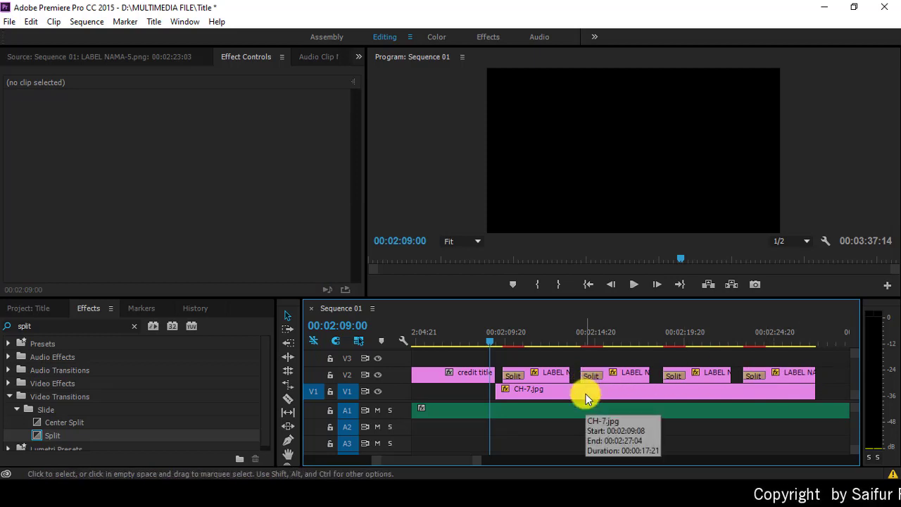
scroll(94, 416, down, 1)
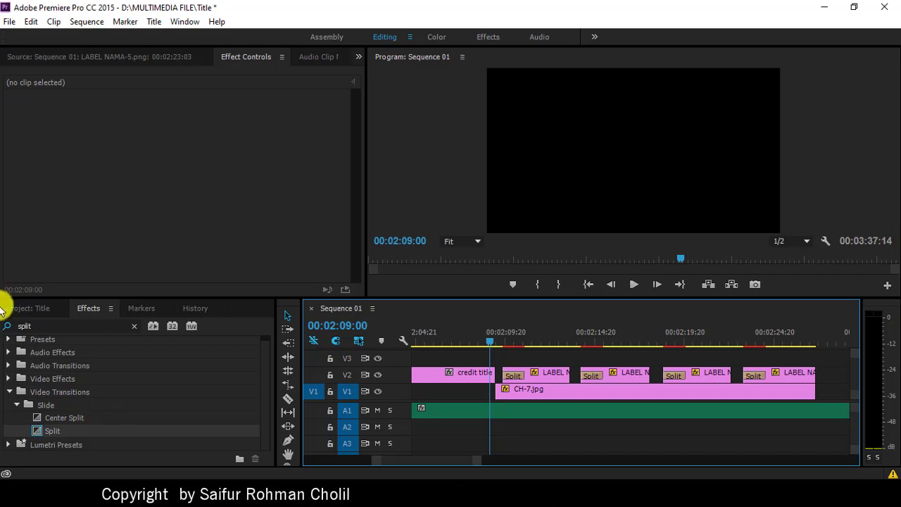
click(40, 327)
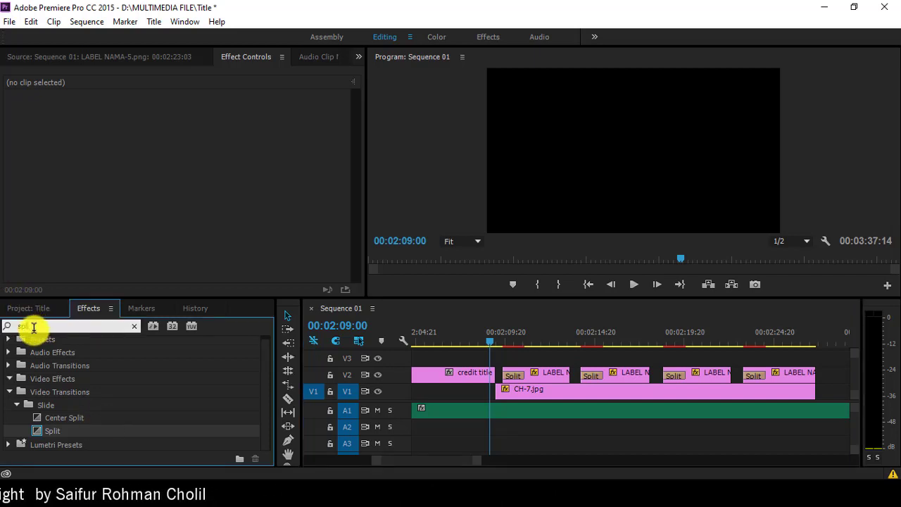
key(BackSpace)
key(BackSpace)
key(BackSpace)
key(BackSpace)
text(li)
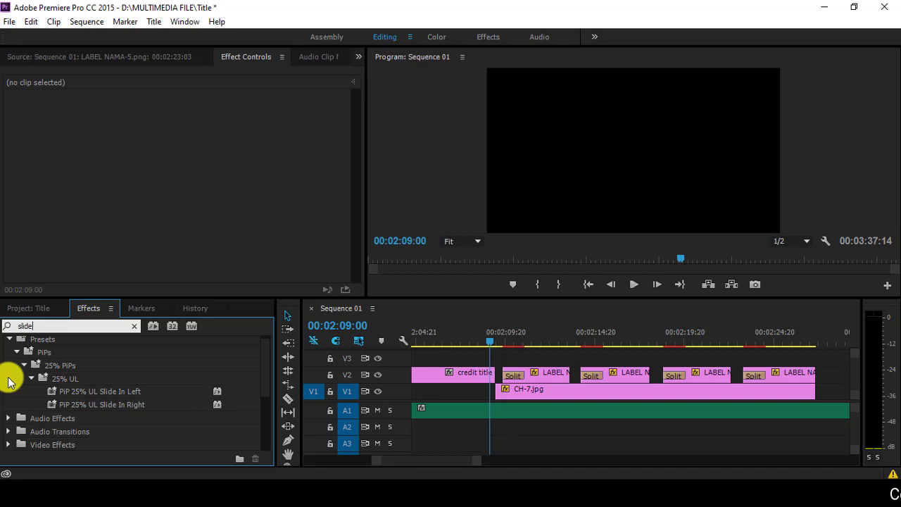
key(BackSpace)
key(BackSpace)
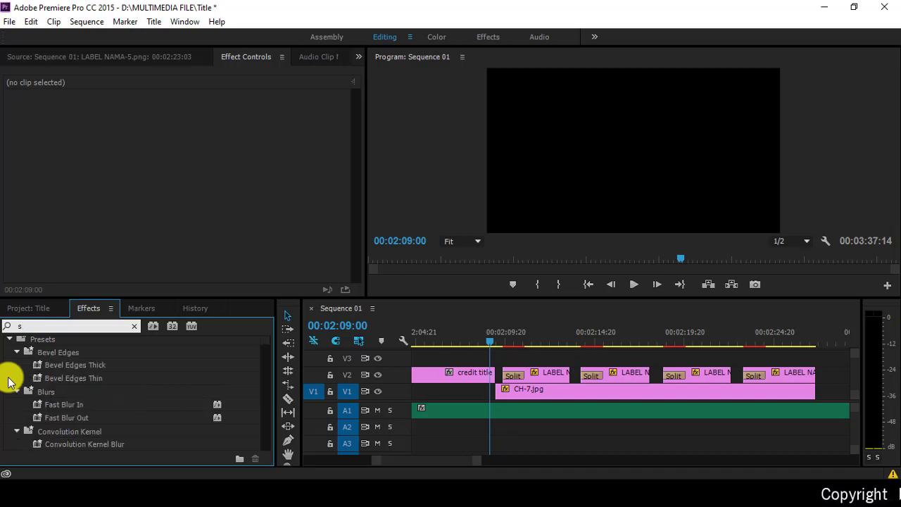
text(p)
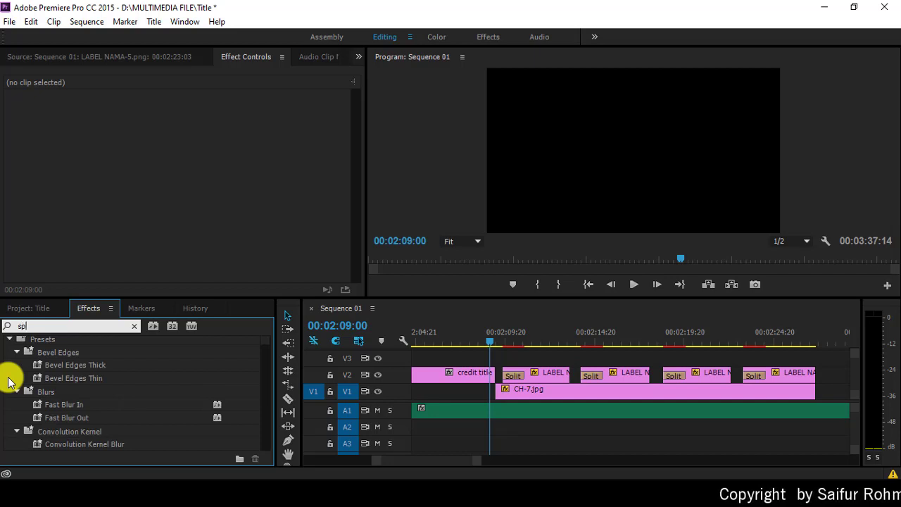
text(li)
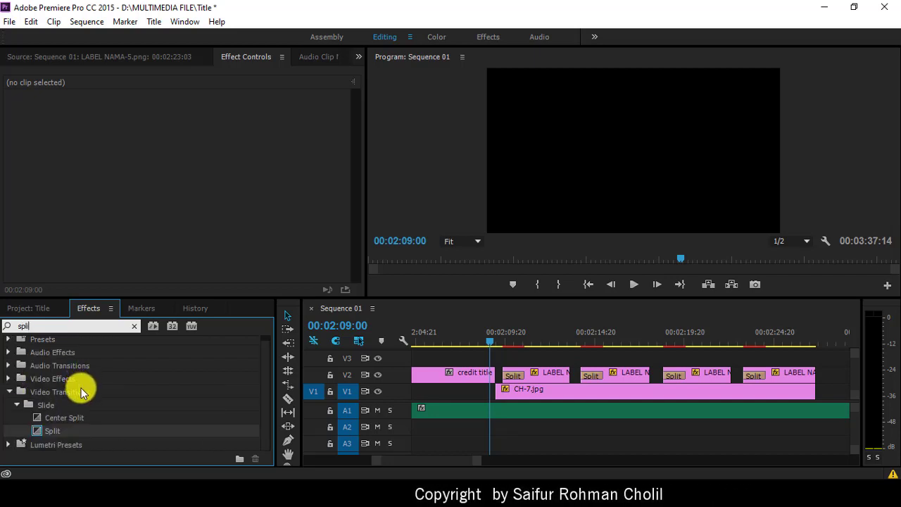
click(634, 284)
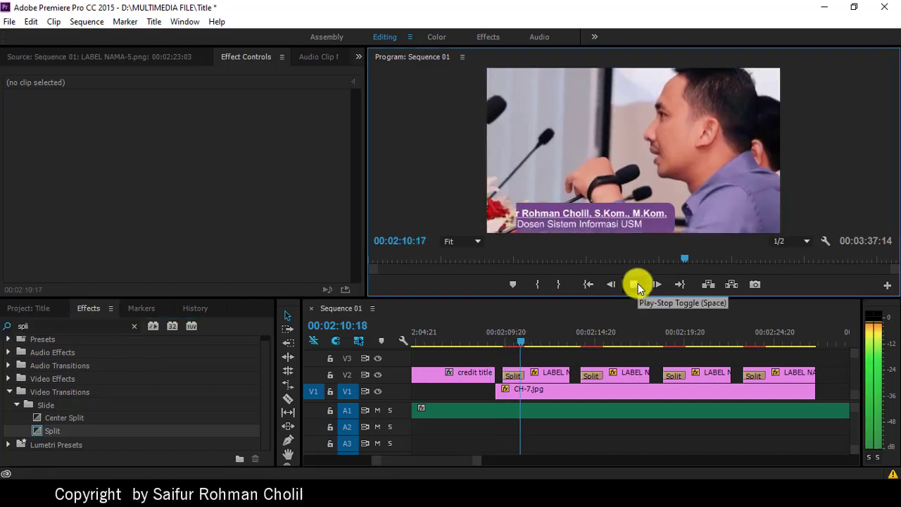
click(636, 284)
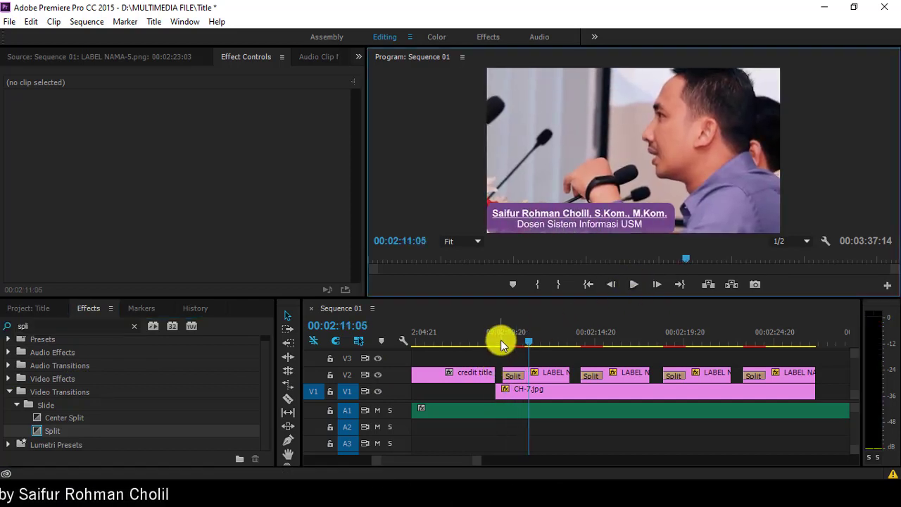
click(500, 340)
click(631, 284)
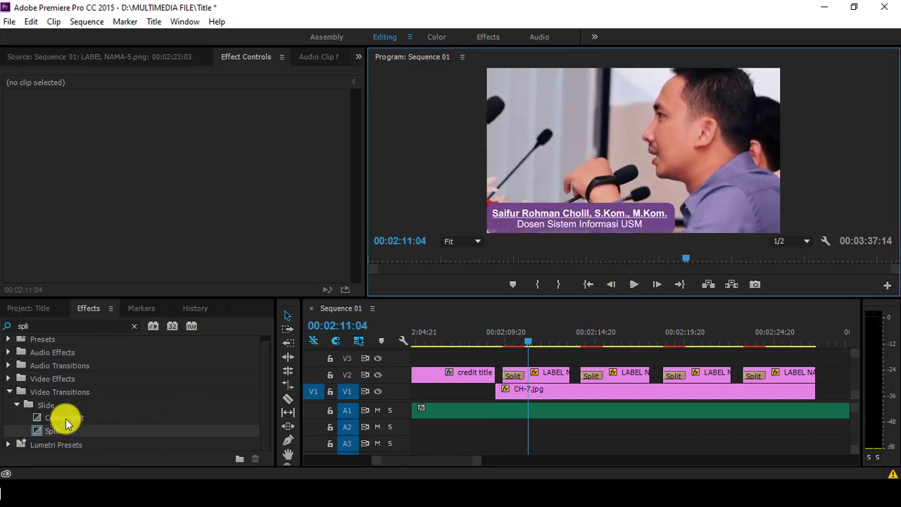
Step: Add Center Split to the end of LABEL NAMA-2 and preview the label's exit
drag(65, 419, 563, 378)
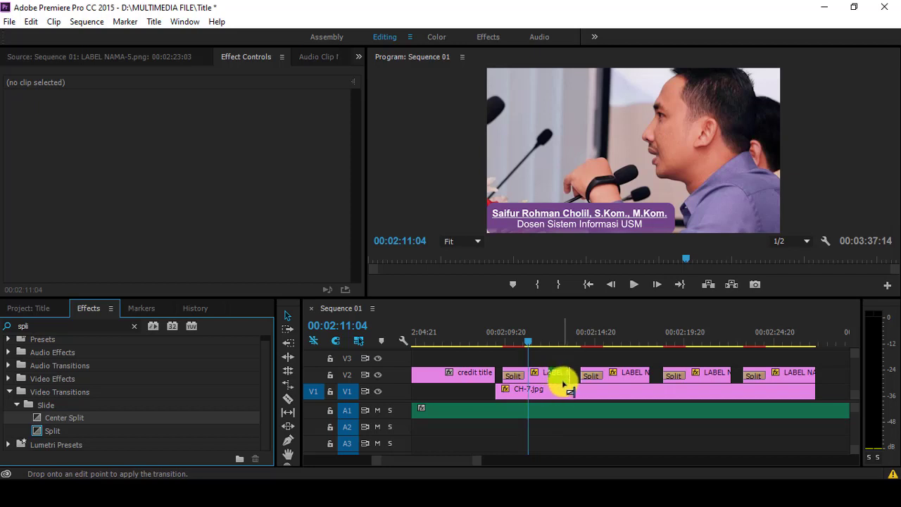
click(632, 286)
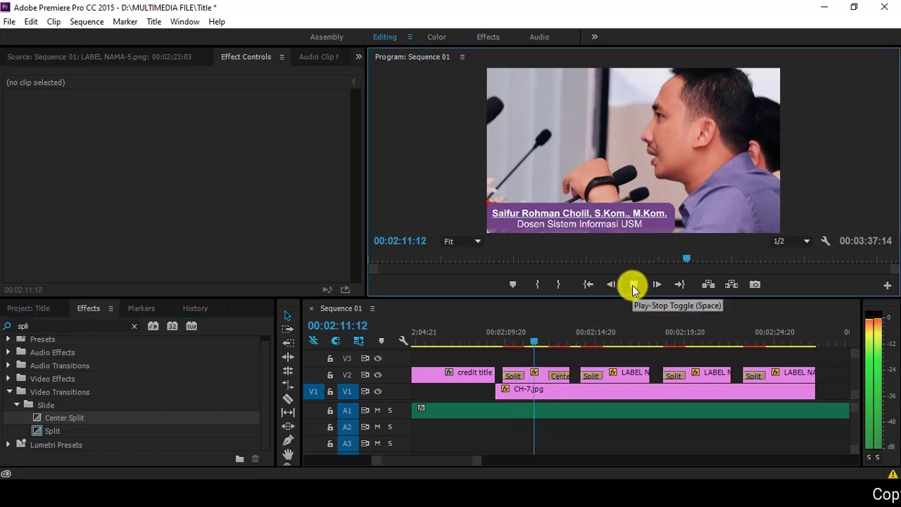
click(633, 285)
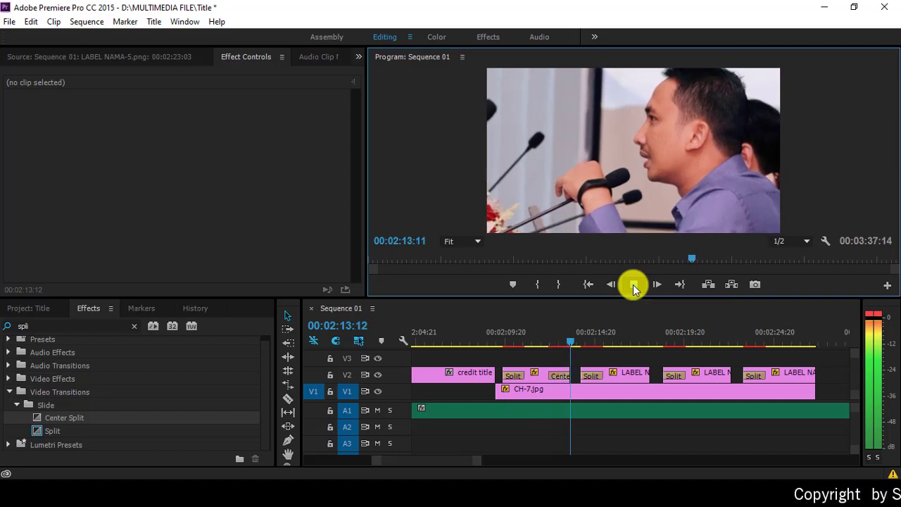
click(543, 337)
click(632, 285)
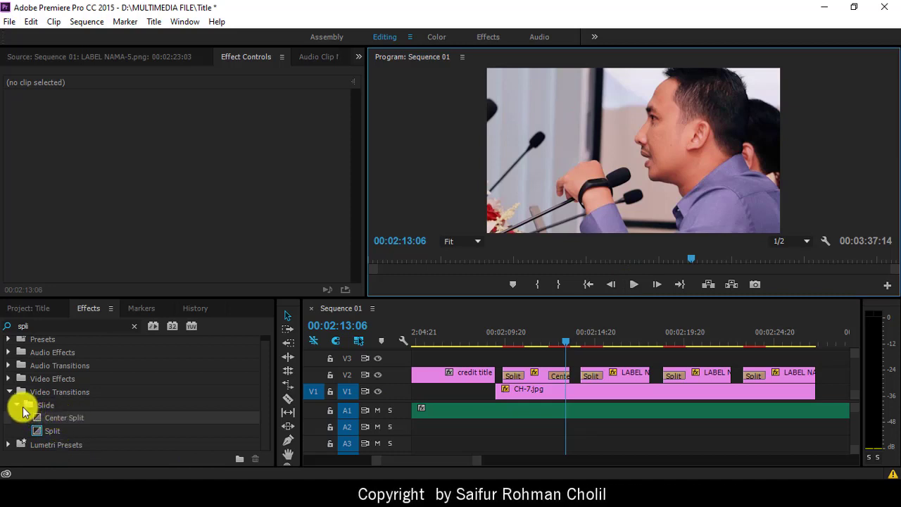
Step: Delete the Center Split from LABEL NAMA-2's end and find the Slide transitions group
click(133, 327)
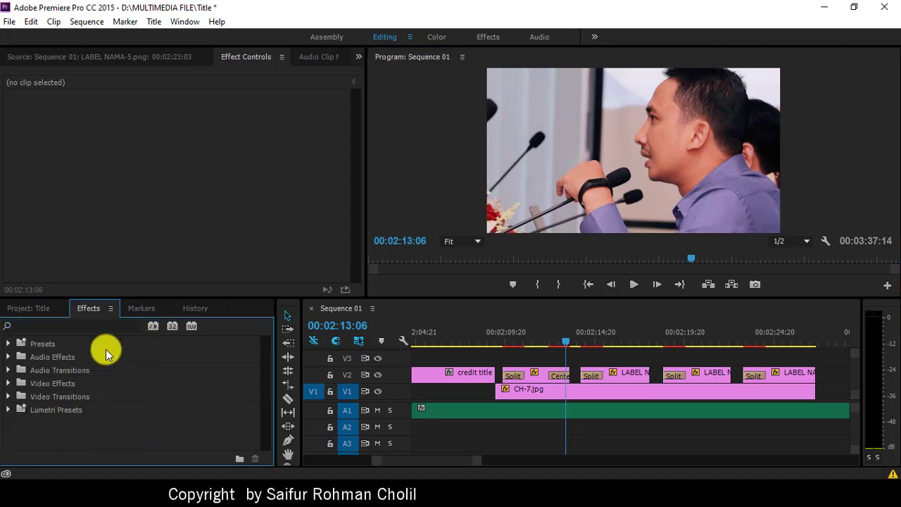
click(8, 397)
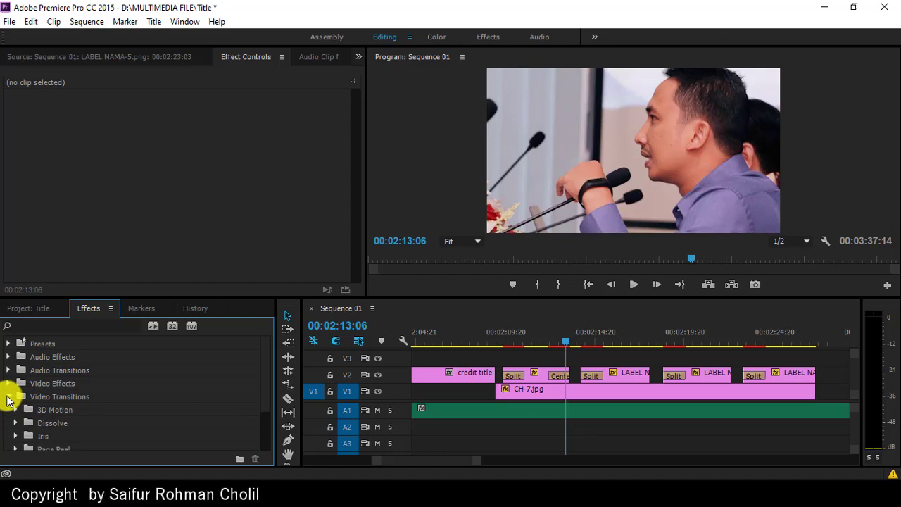
scroll(61, 398, down, 3)
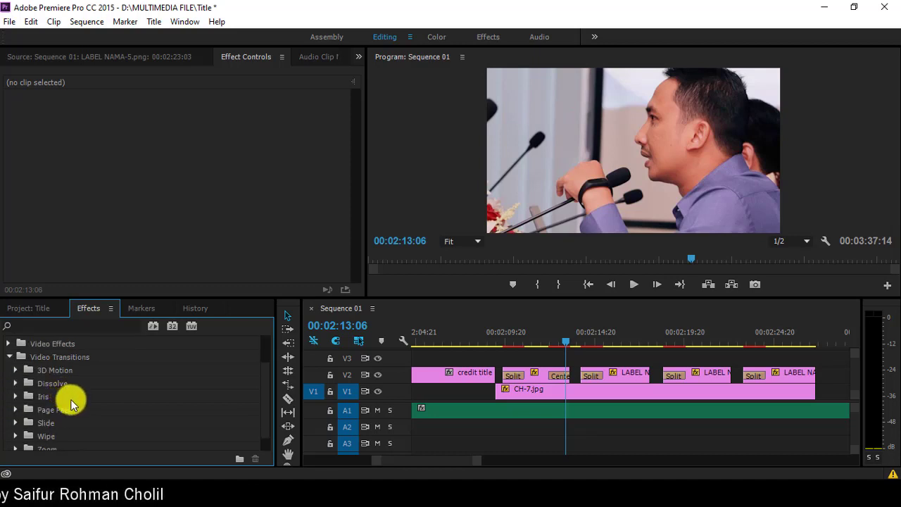
scroll(71, 403, down, 1)
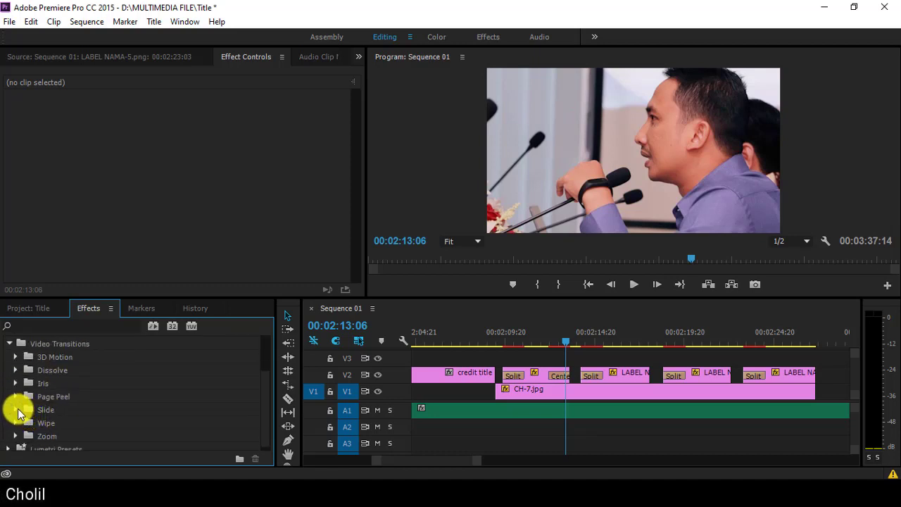
click(15, 409)
scroll(94, 404, down, 3)
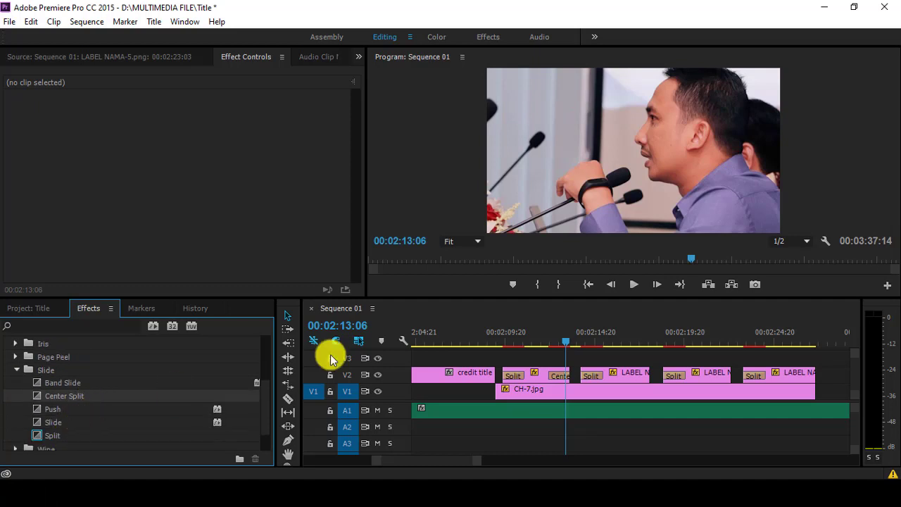
click(557, 376)
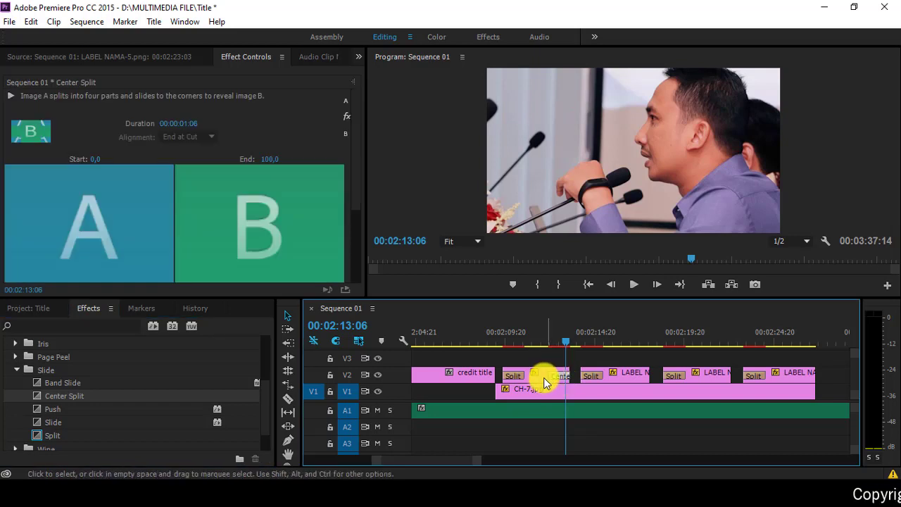
key(Delete)
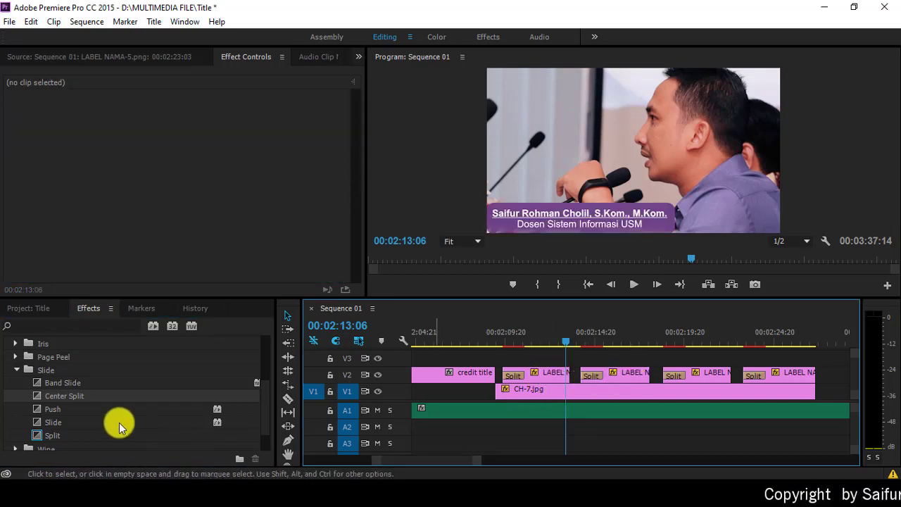
Step: Apply Slide to the out points of the four name-label clips on V2
click(56, 422)
drag(56, 424, 567, 376)
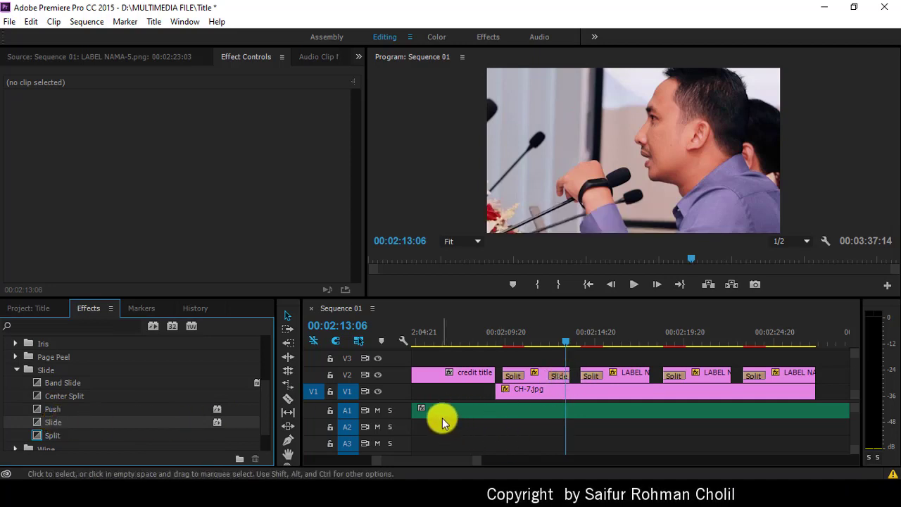
drag(47, 423, 640, 381)
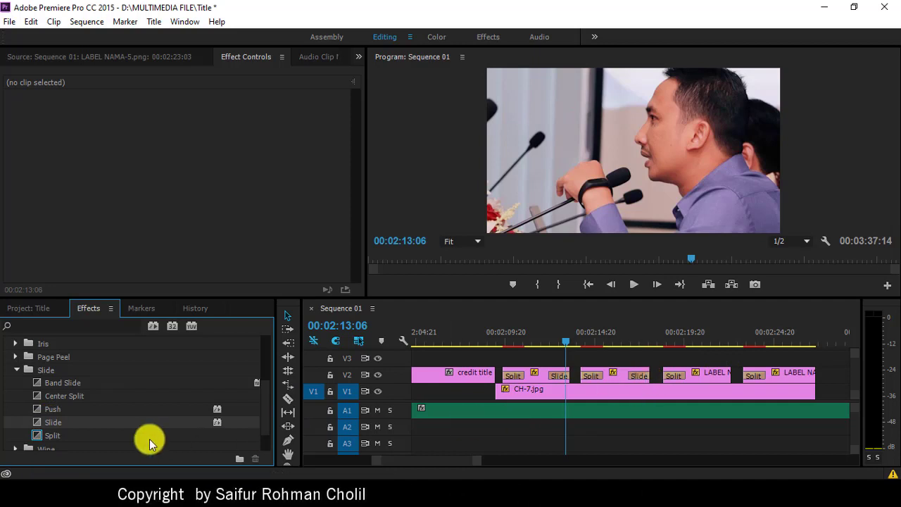
drag(57, 424, 722, 375)
drag(63, 425, 802, 362)
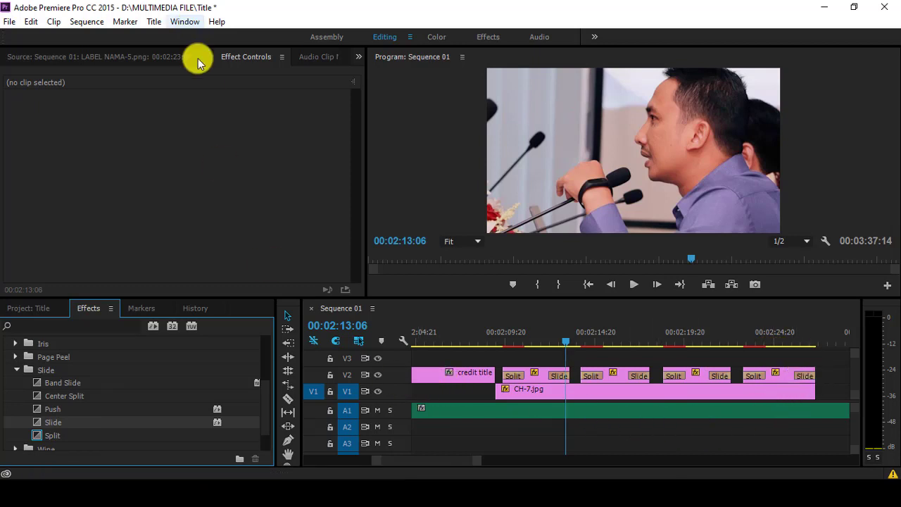
Step: Render Sequence 01 In to Out, watch the full-size playback, then restore the editing layout
click(86, 22)
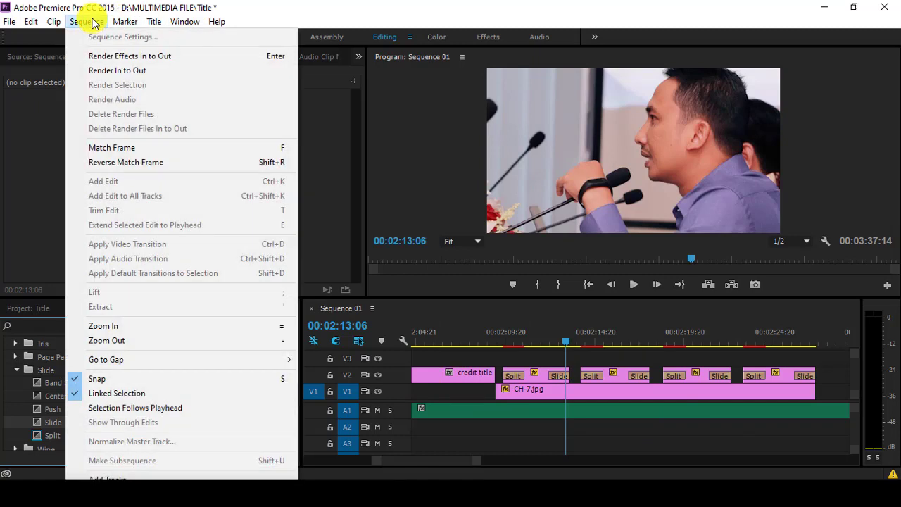
click(111, 71)
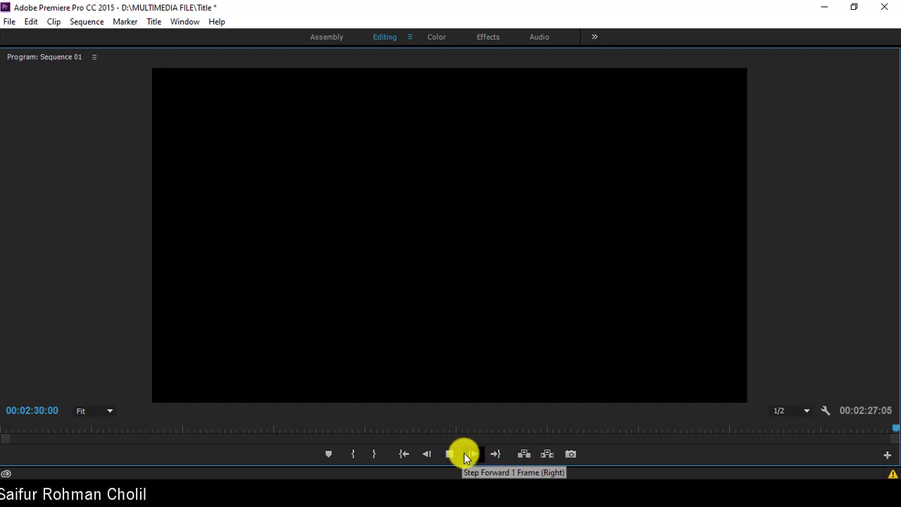
key(grave)
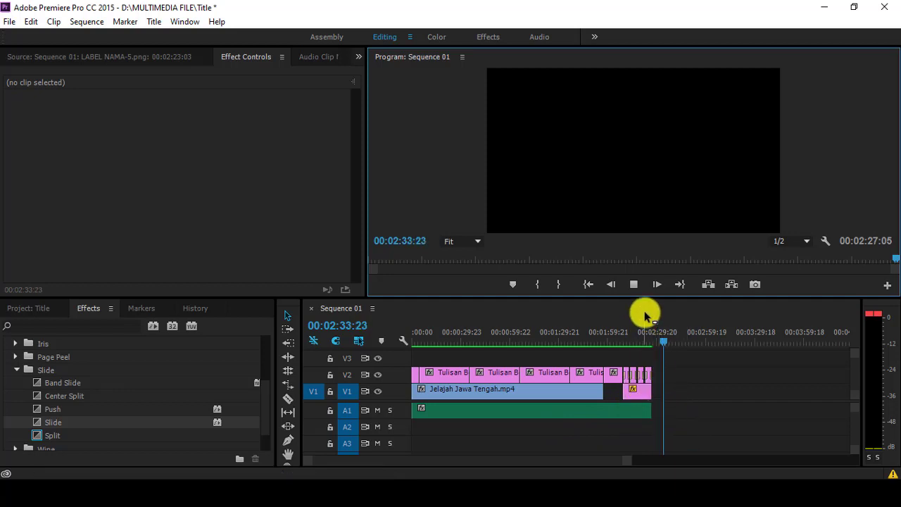
click(633, 284)
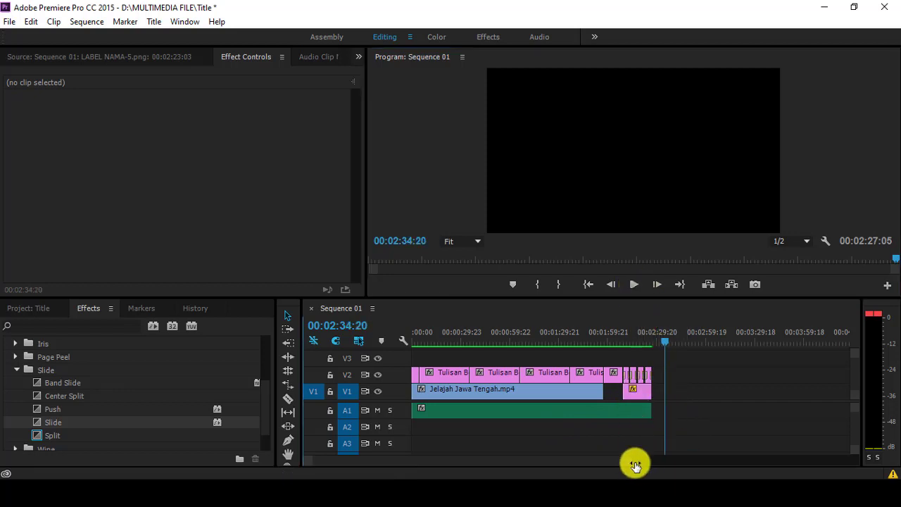
drag(632, 463, 672, 476)
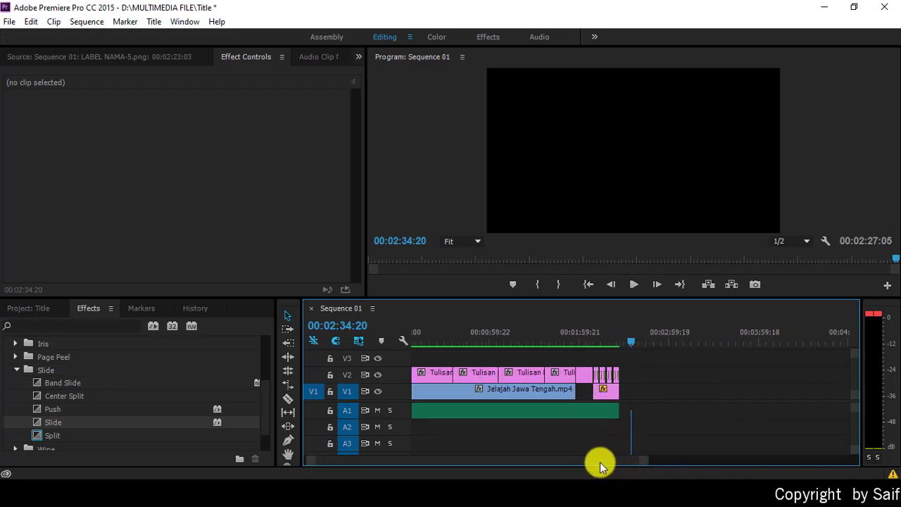
drag(599, 462, 599, 462)
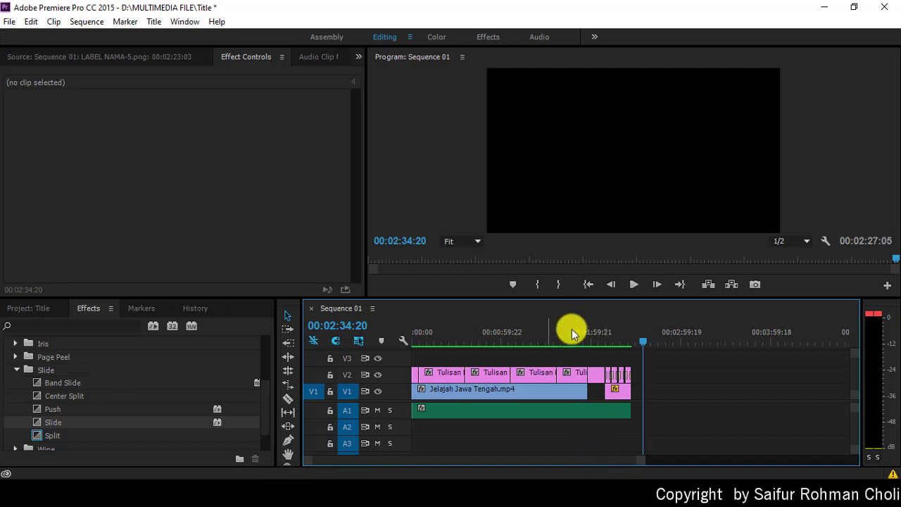
click(632, 284)
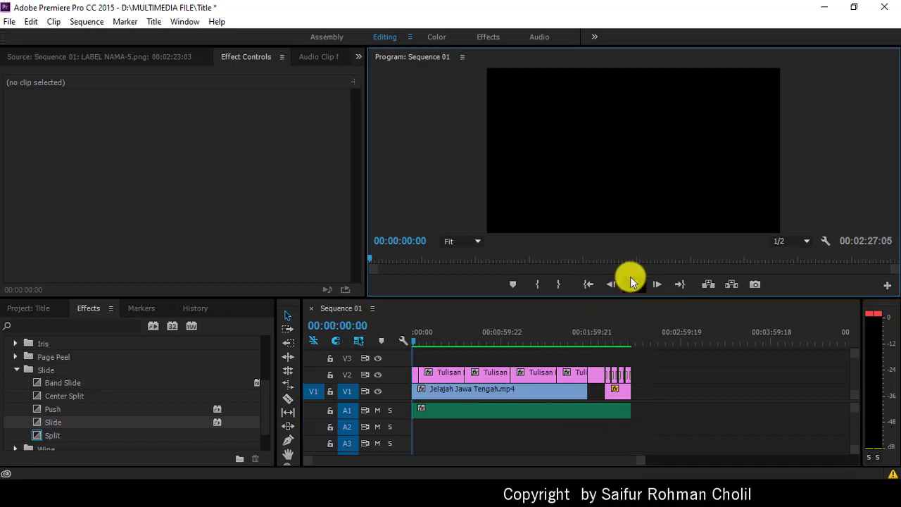
click(633, 284)
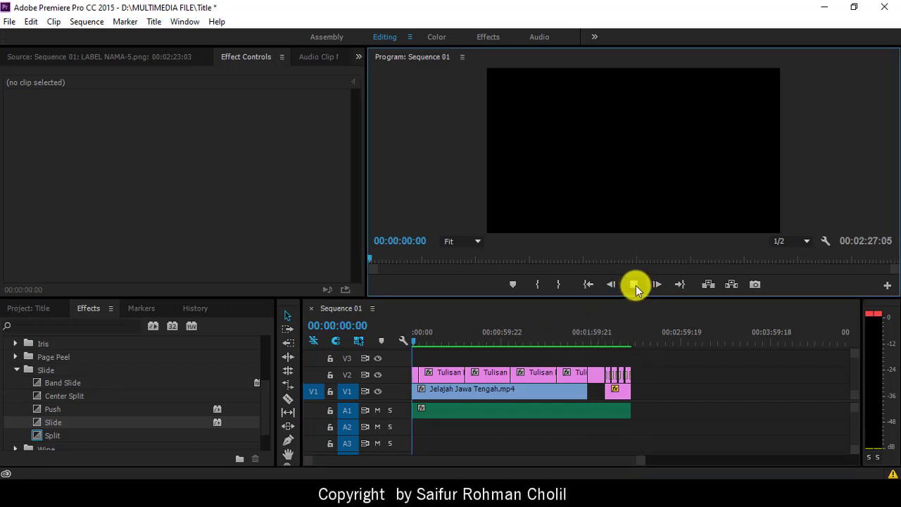
click(634, 283)
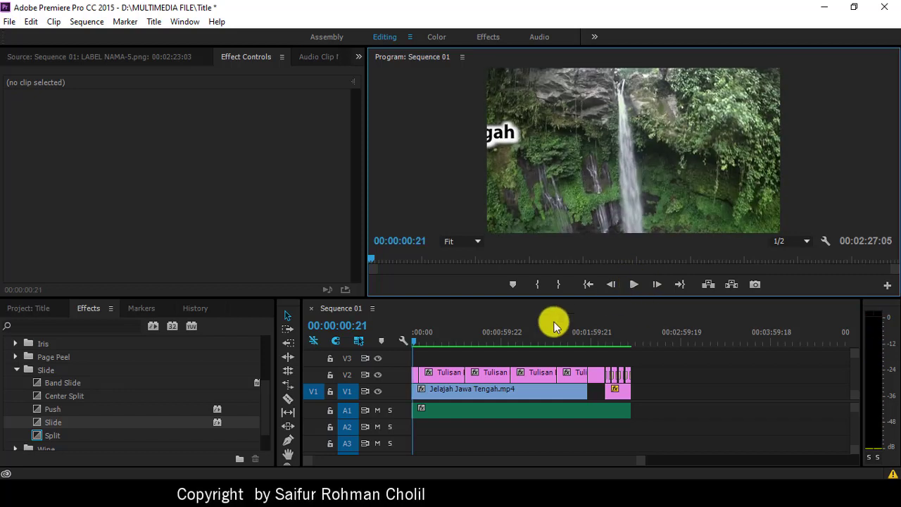
click(589, 284)
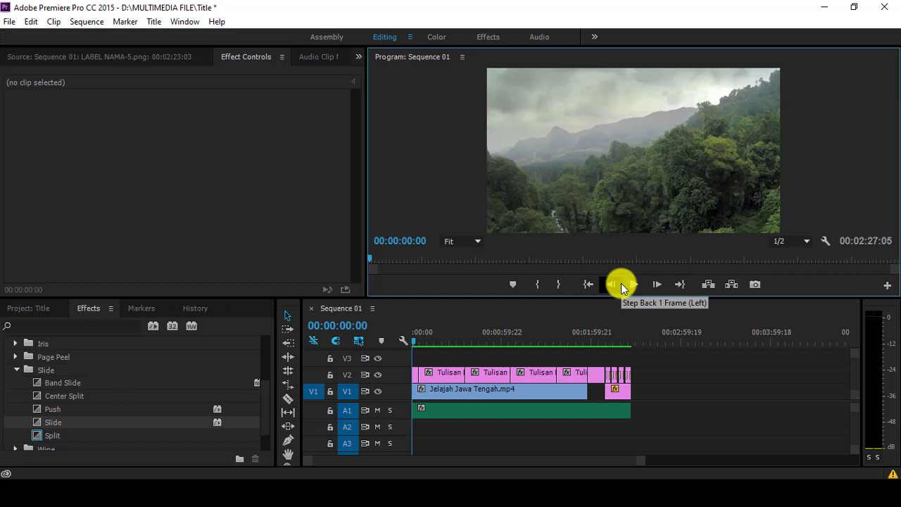
click(416, 378)
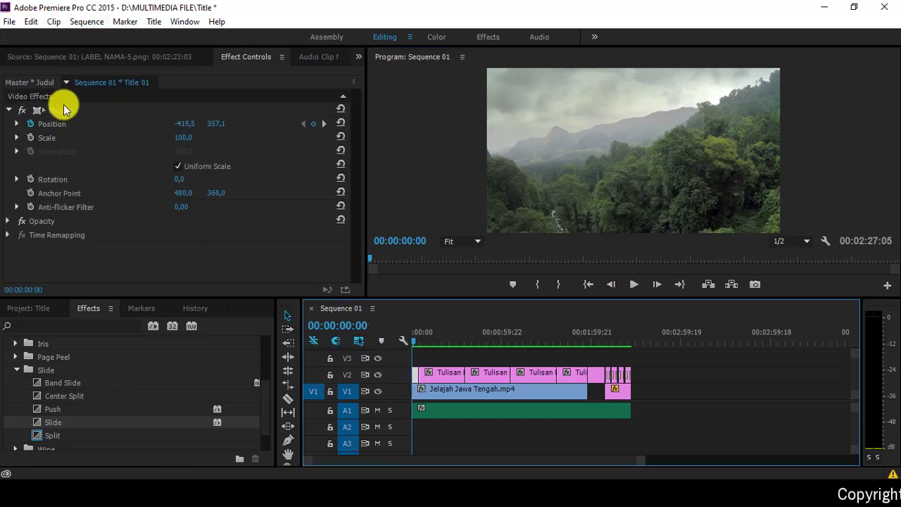
click(64, 110)
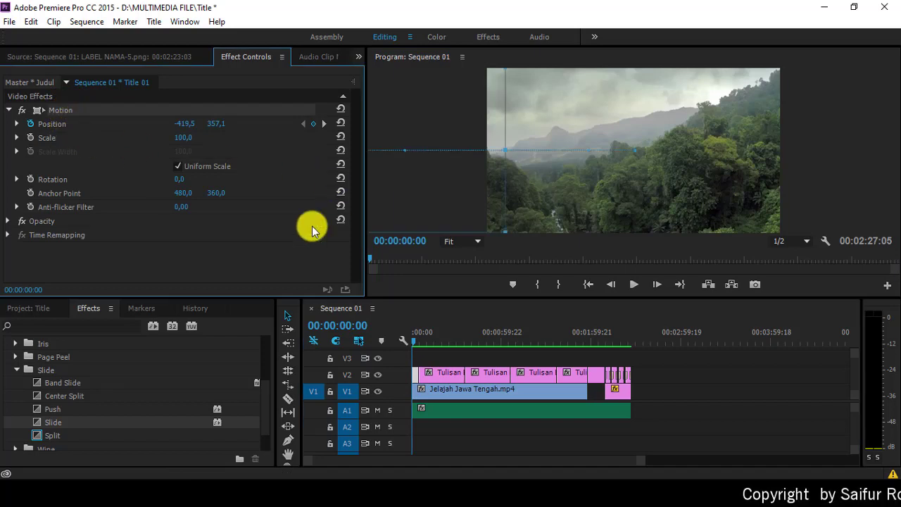
click(437, 335)
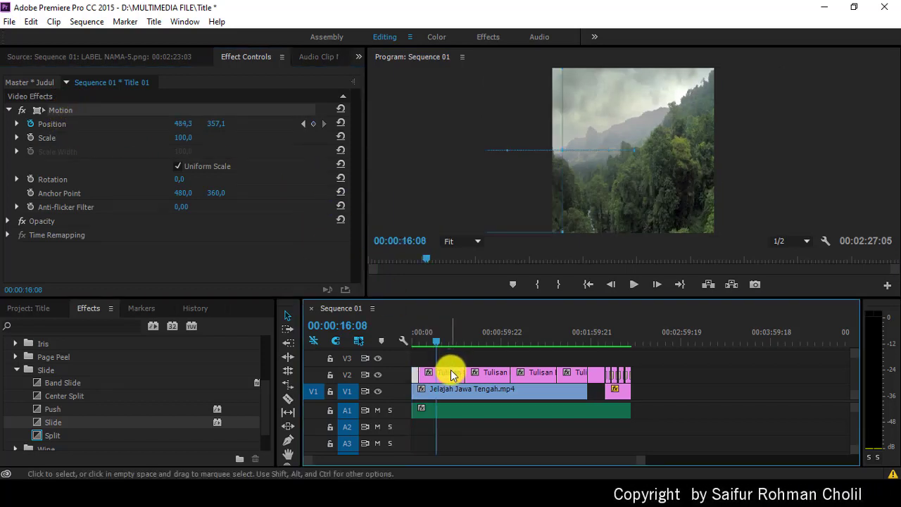
click(452, 374)
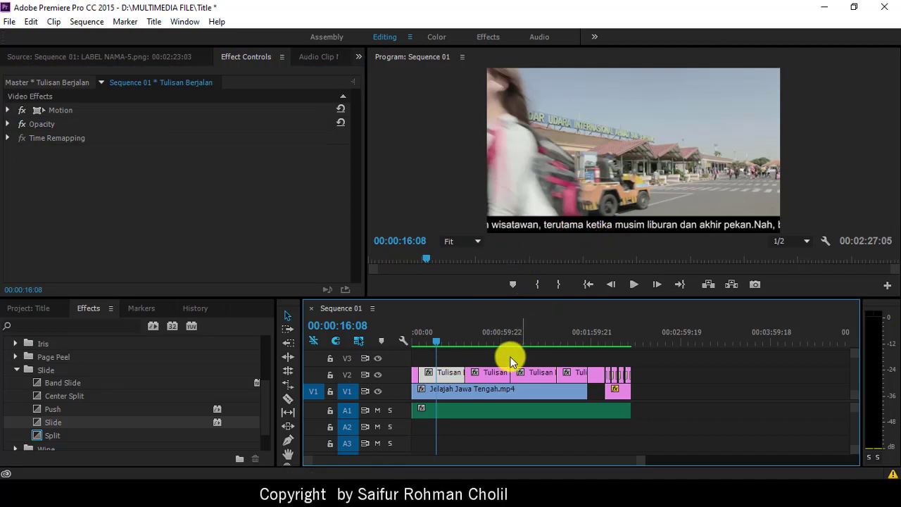
click(595, 332)
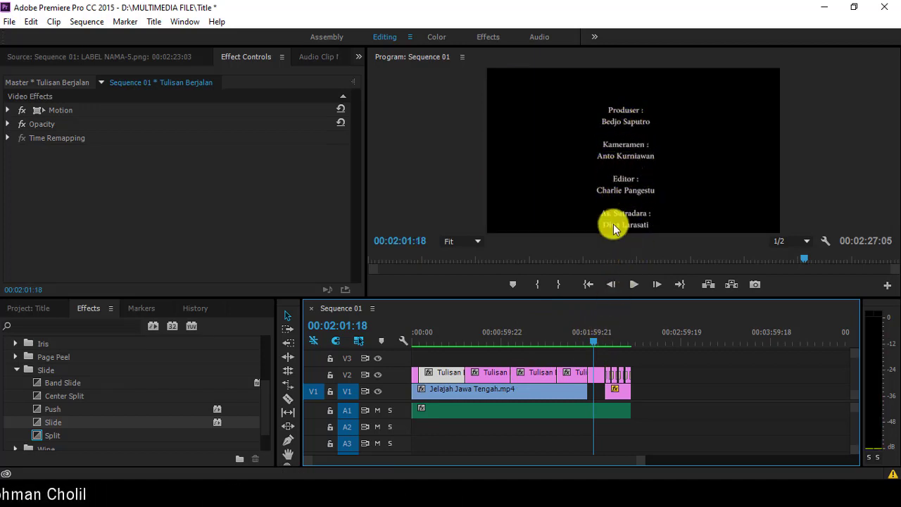
click(609, 342)
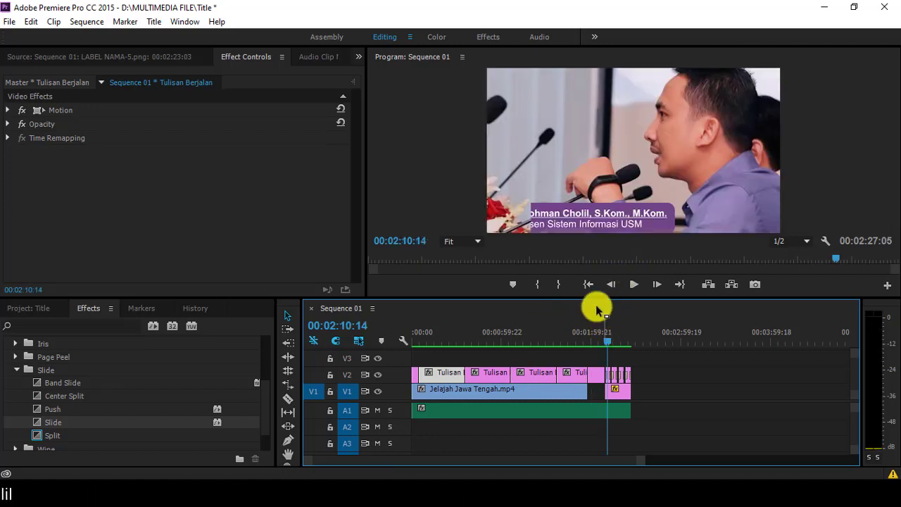
click(630, 286)
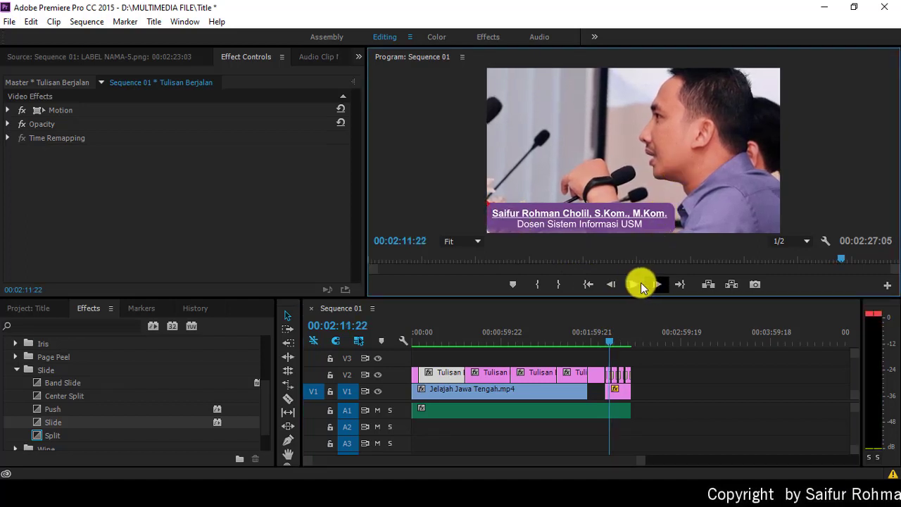
click(633, 285)
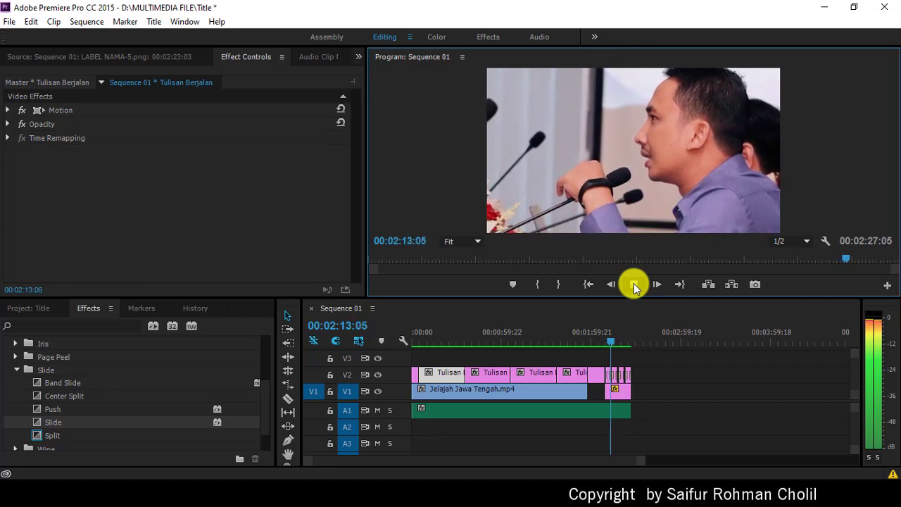
click(634, 284)
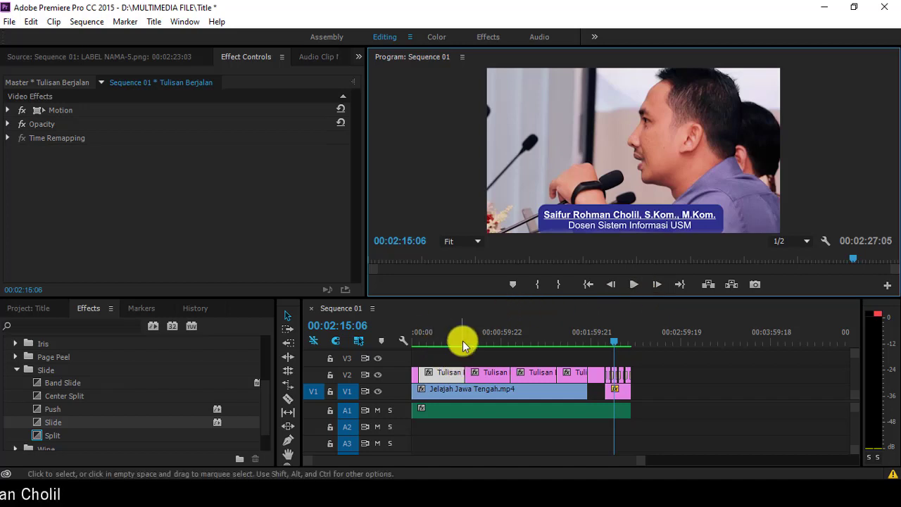
Step: Save the project and open Export Settings with H.264 as the format
key(ctrl+s)
click(9, 23)
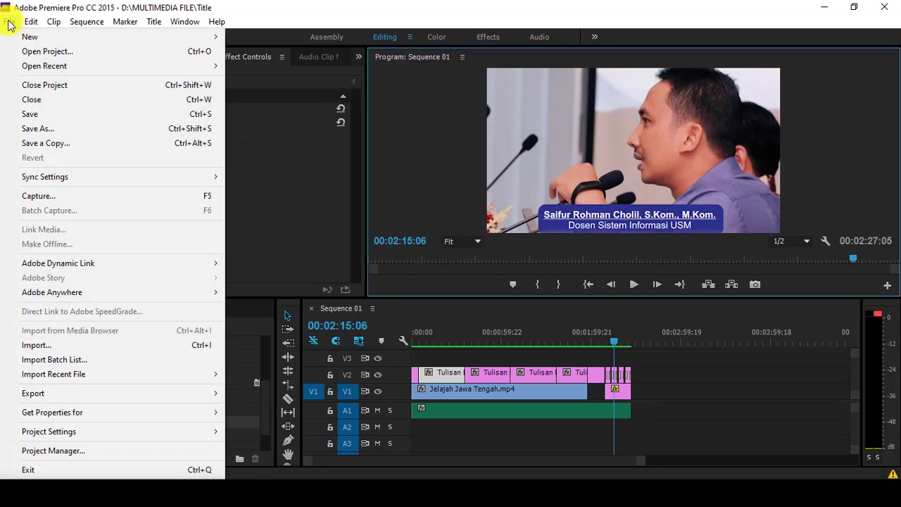
mouse_move(145, 396)
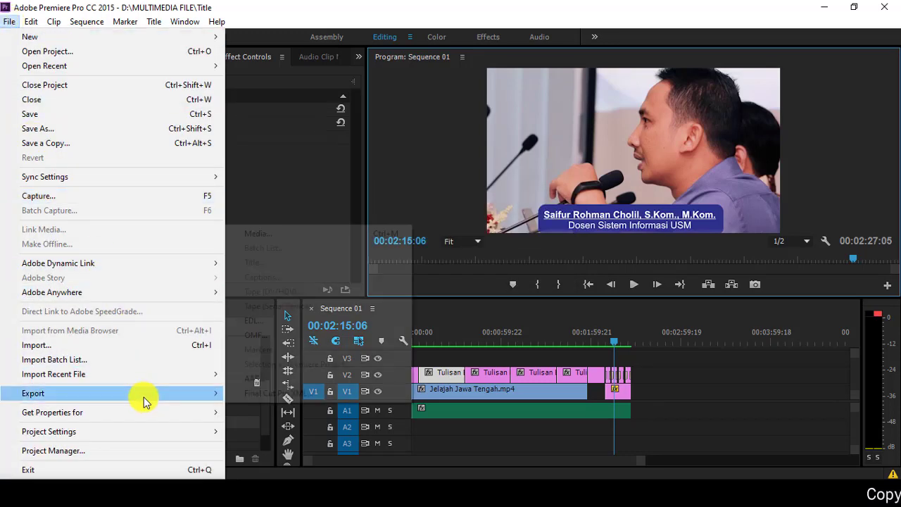
click(271, 238)
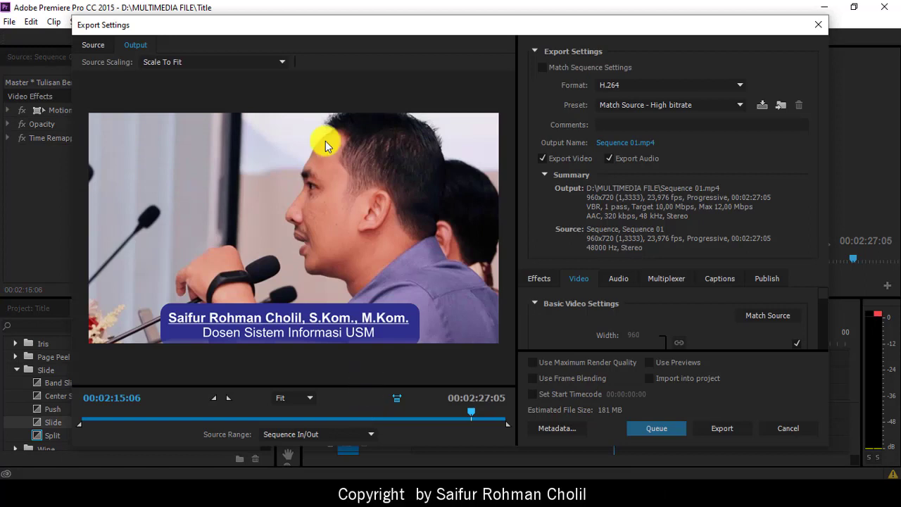
click(633, 87)
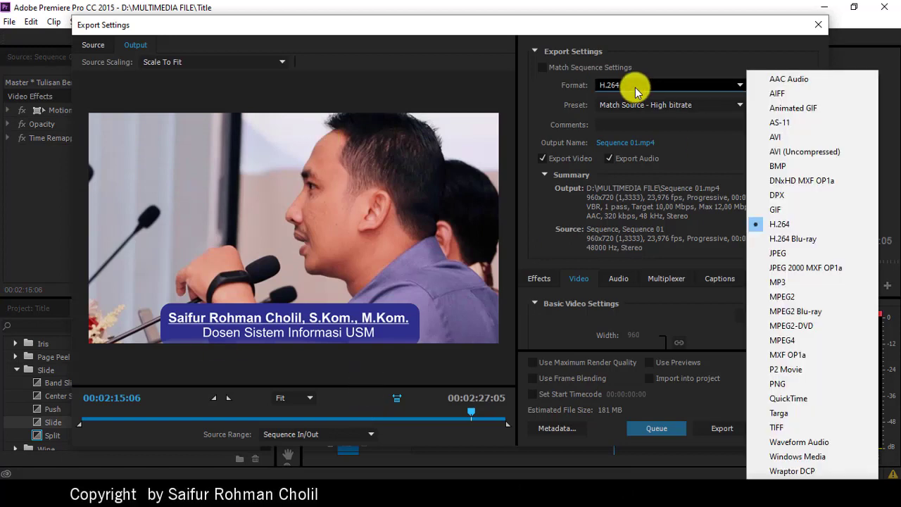
click(806, 227)
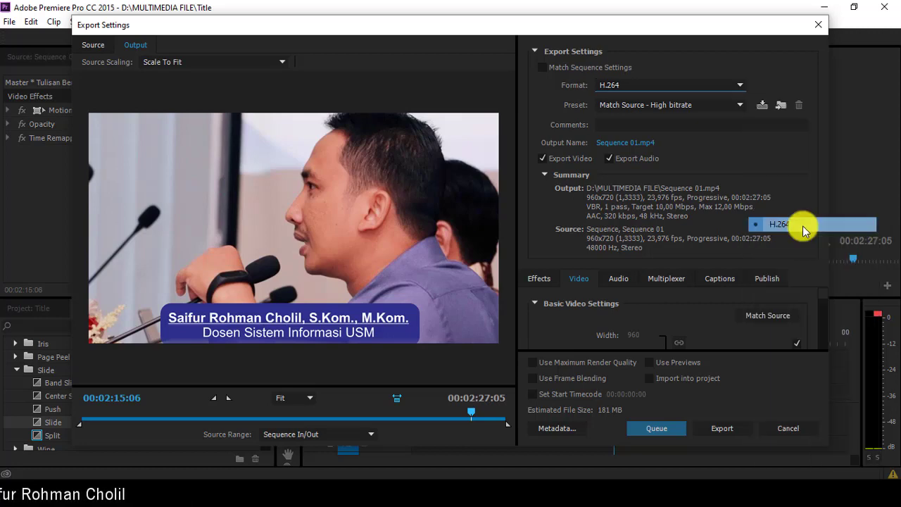
Step: Scroll the Preset list down to the YouTube presets
click(700, 107)
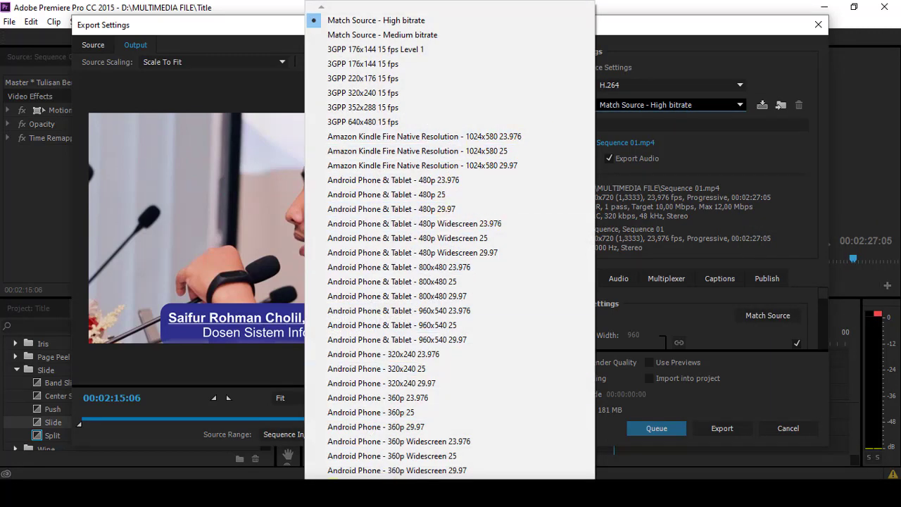
scroll(449, 239, down, 5)
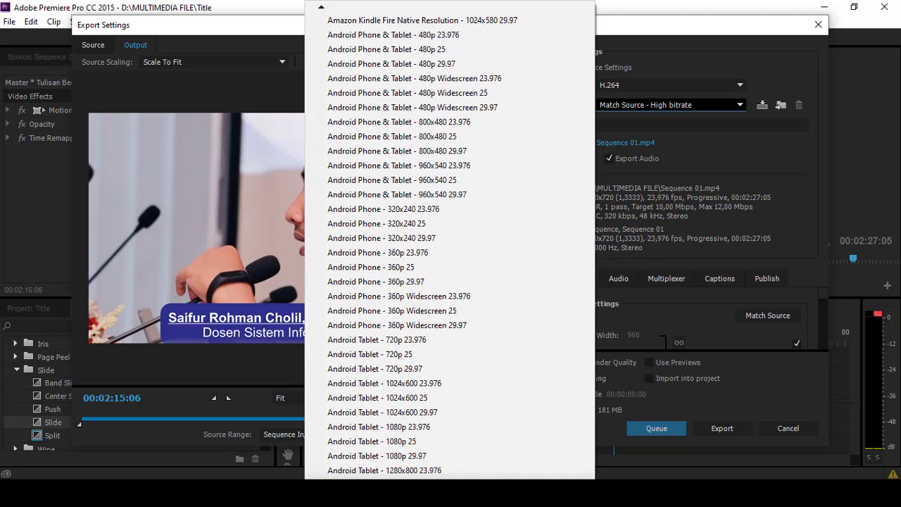
scroll(449, 239, down, 6)
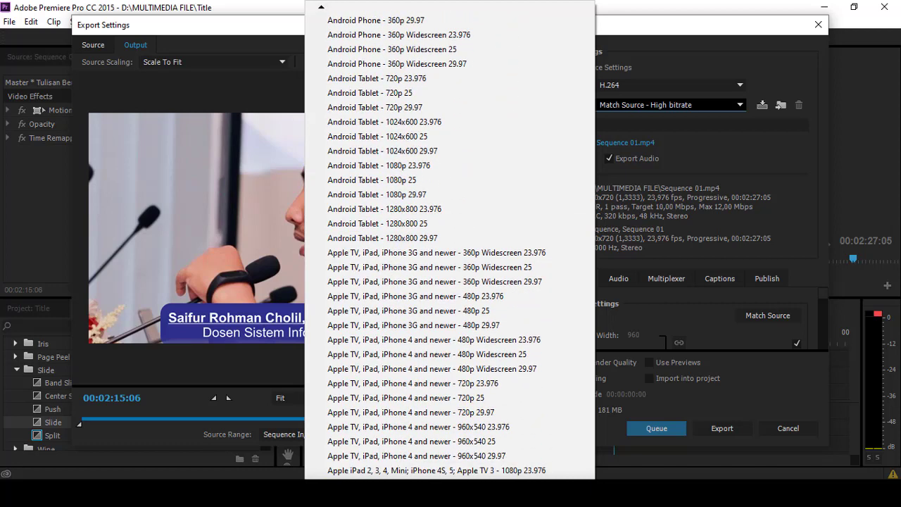
scroll(449, 239, down, 6)
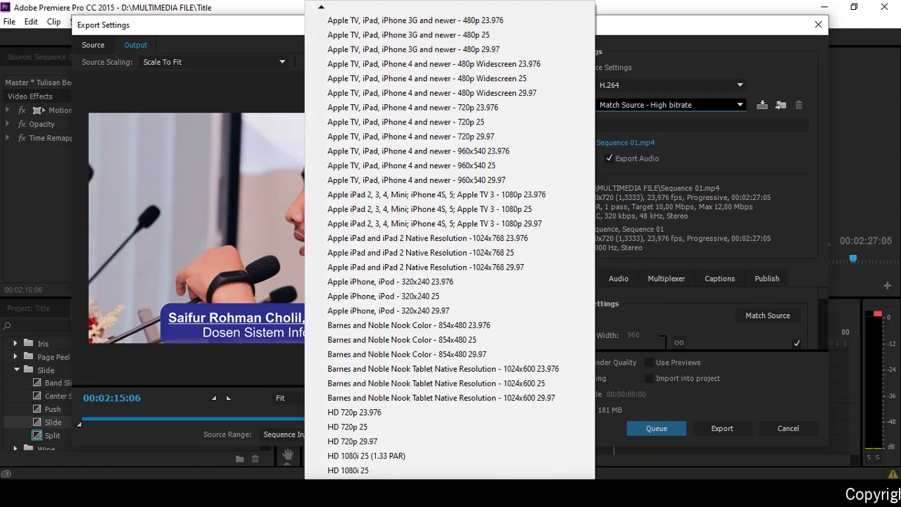
scroll(449, 239, down, 6)
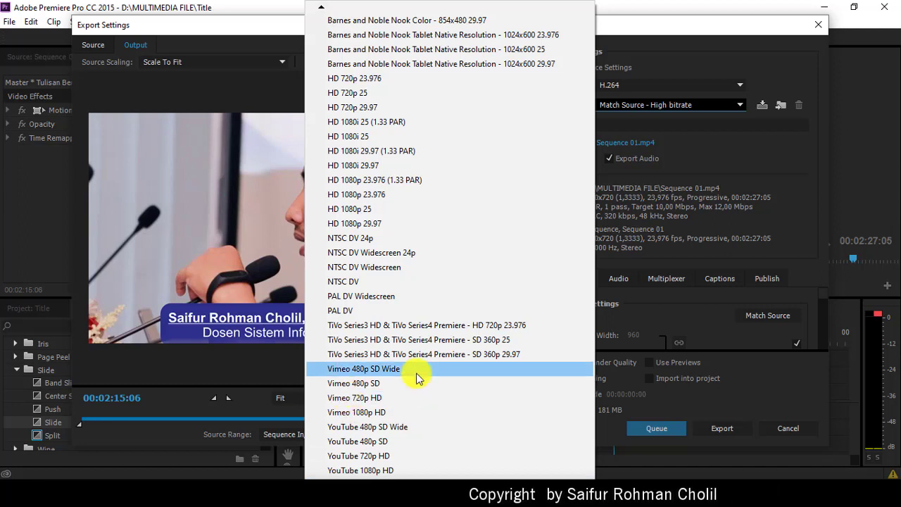
Step: Choose the YouTube 720p HD preset and return the export preview to the opening frame
click(383, 455)
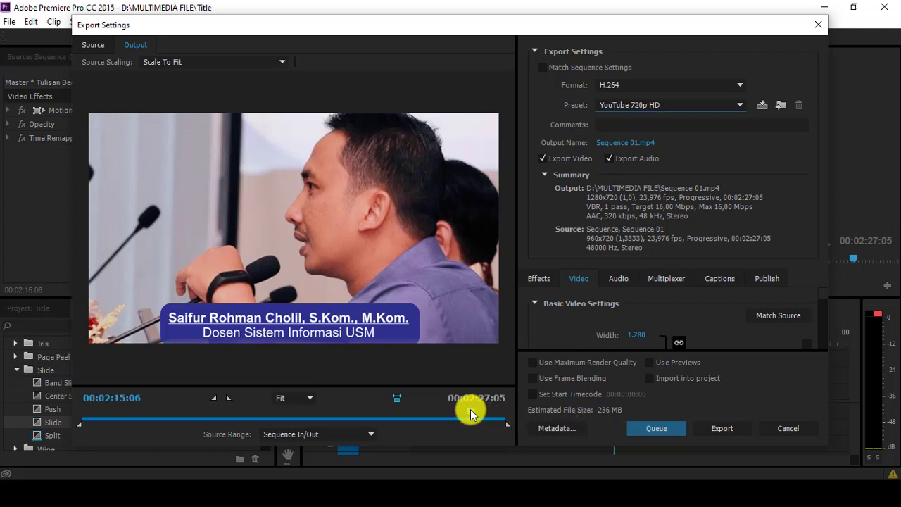
click(367, 418)
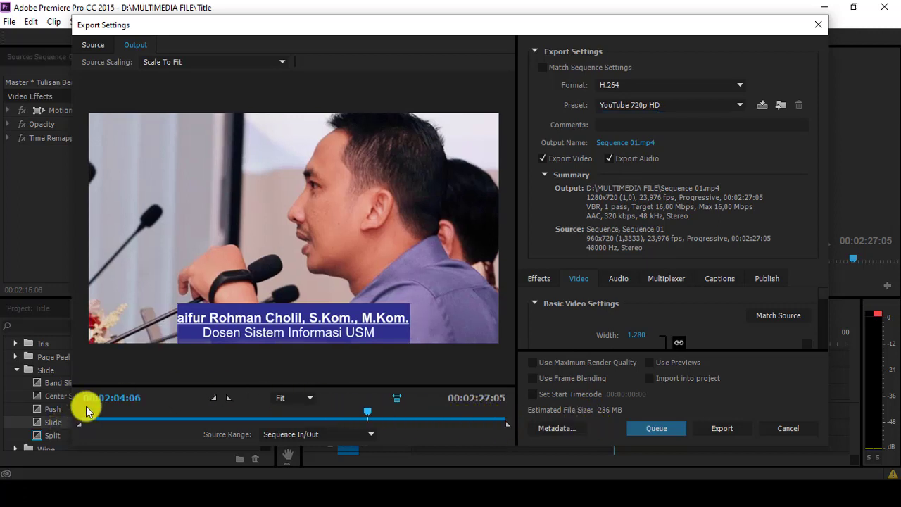
click(364, 415)
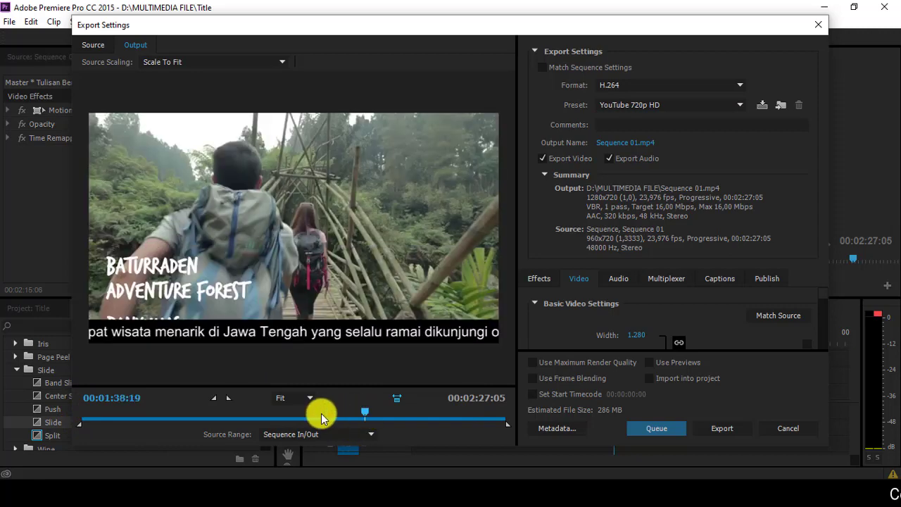
drag(163, 415, 79, 423)
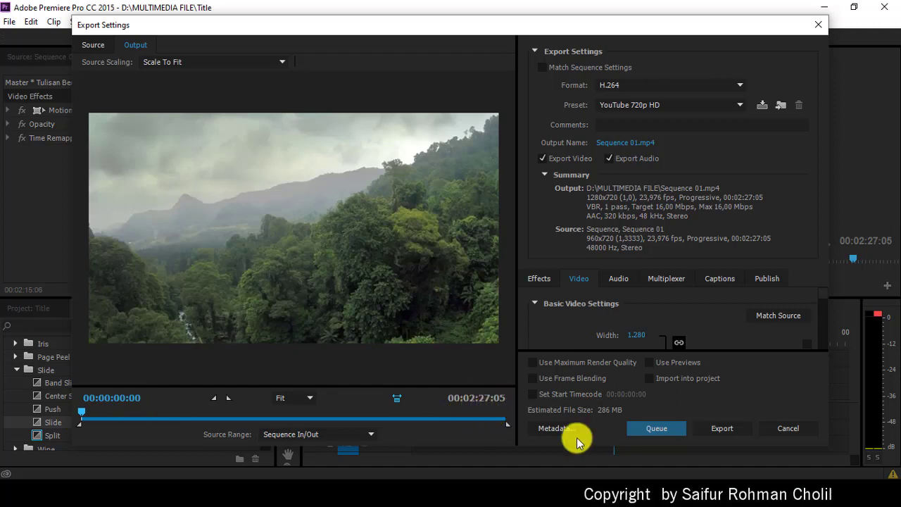
Step: Export Sequence 01.mp4 and switch to File Explorer
click(725, 430)
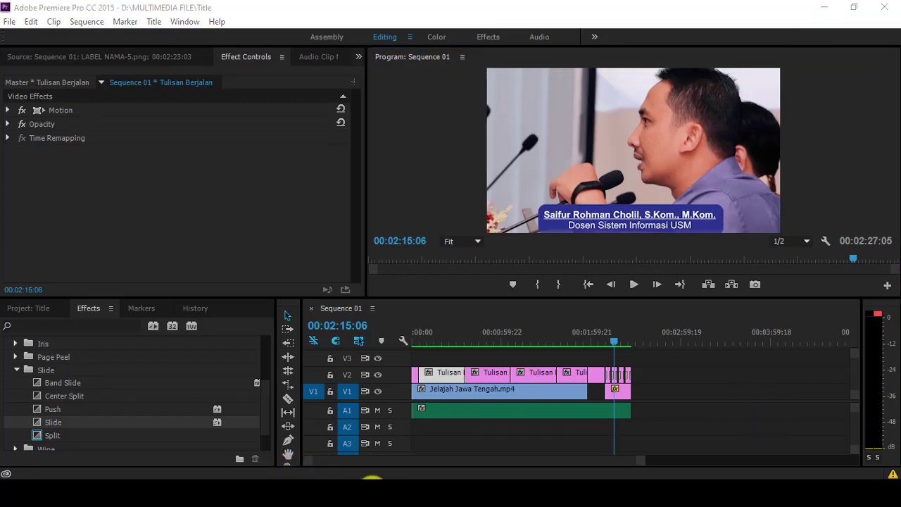
click(371, 477)
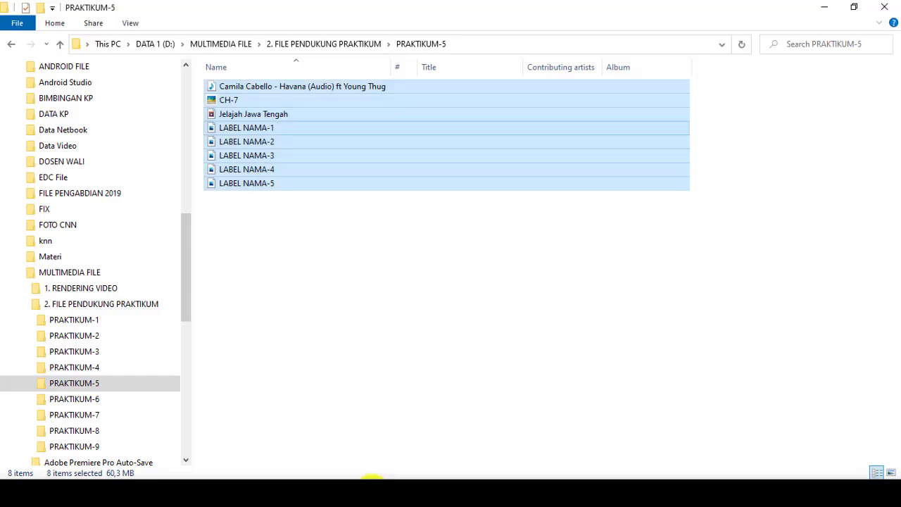
Step: Go to the MULTIMEDIA FILE folder and play Sequence 01.mp4
click(71, 274)
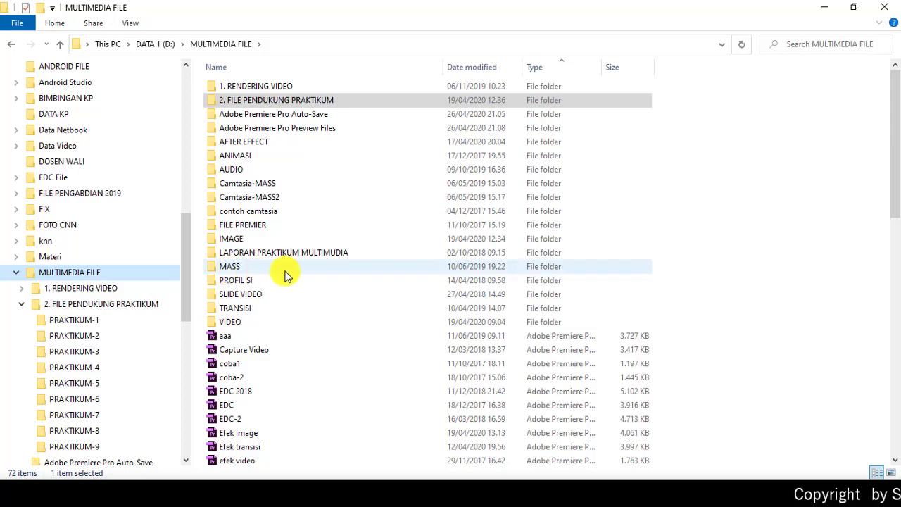
scroll(287, 274, down, 6)
scroll(287, 273, down, 6)
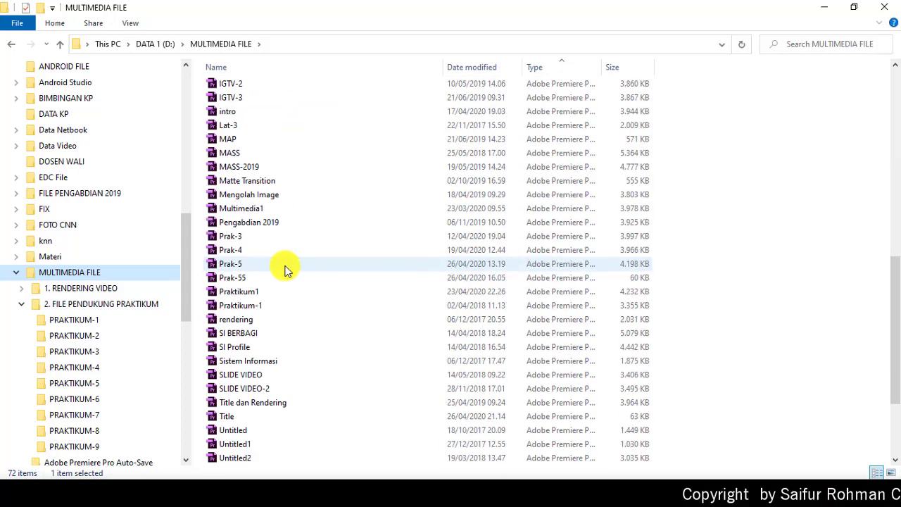
scroll(285, 270, down, 3)
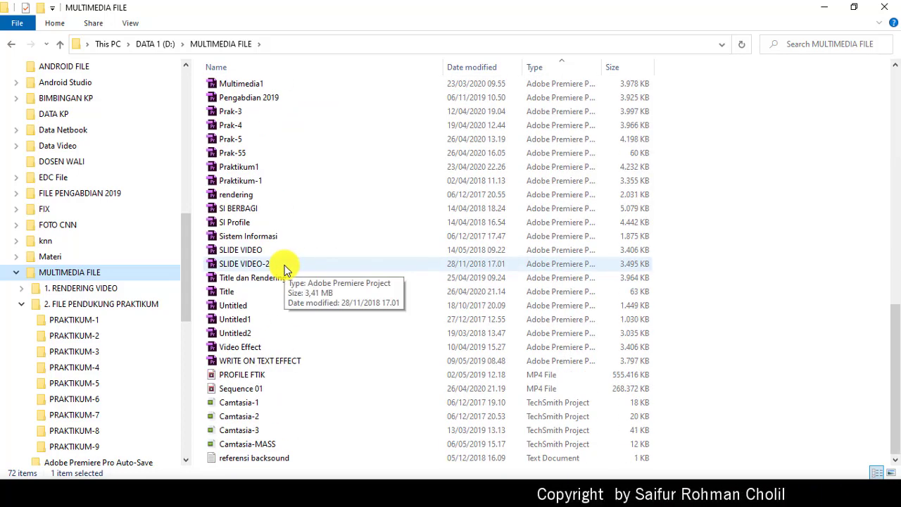
double_click(246, 392)
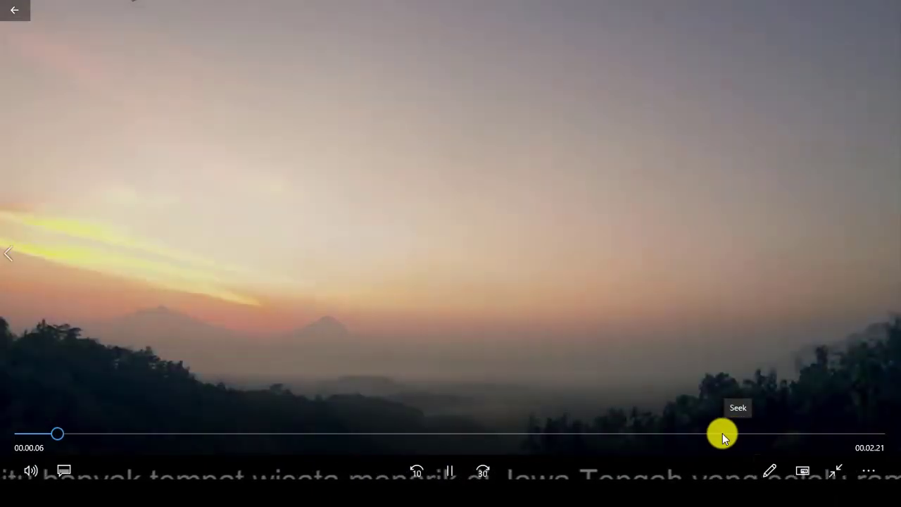
Step: Skip to near the end of the video, watch the final scenes, and close Movies & TV
click(703, 434)
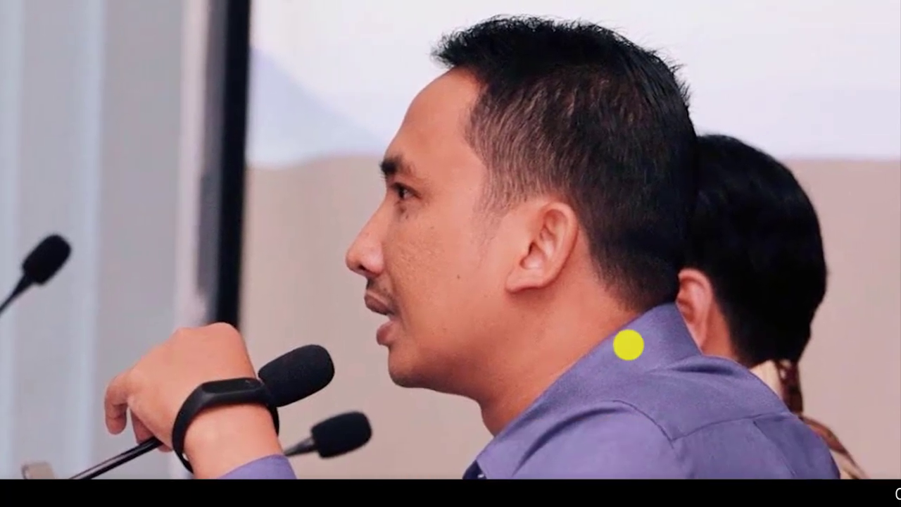
mouse_move(631, 350)
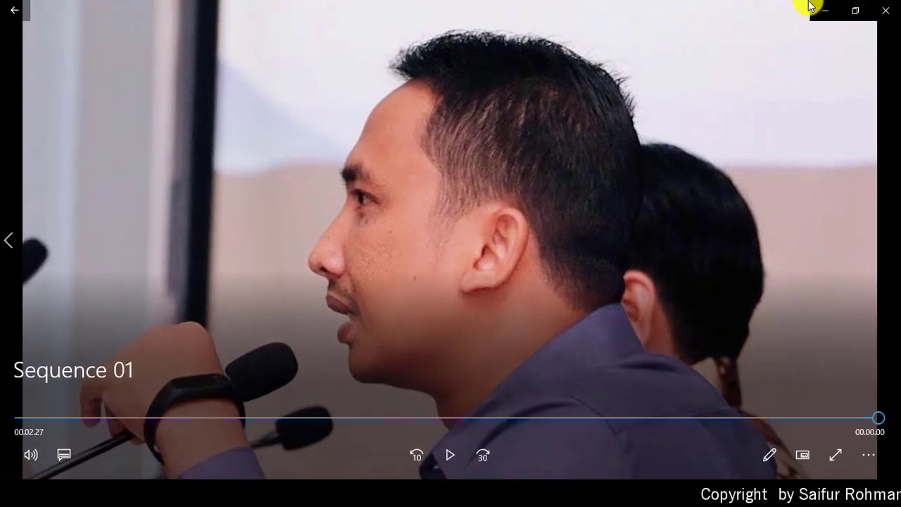
click(883, 10)
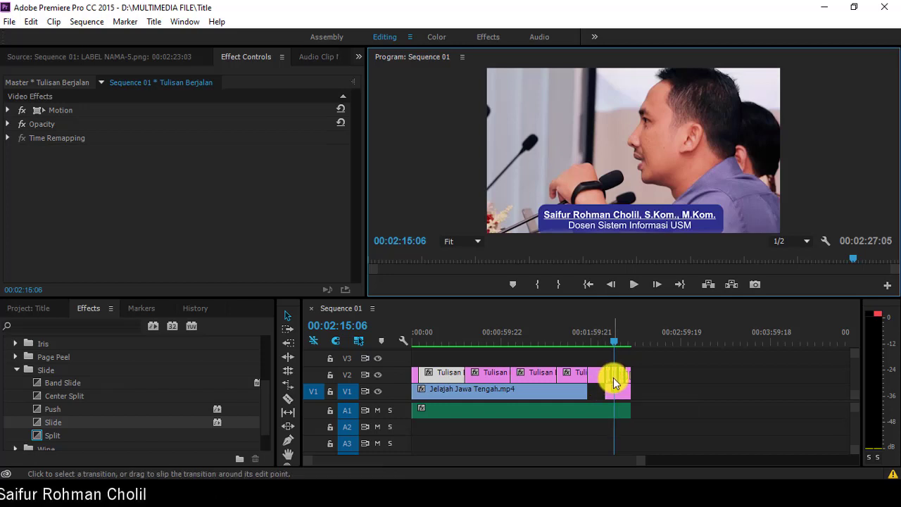
Step: Dismiss the Split duration dialog and select Motion for the LABEL NAMA-3.png clip
double_click(614, 382)
click(505, 260)
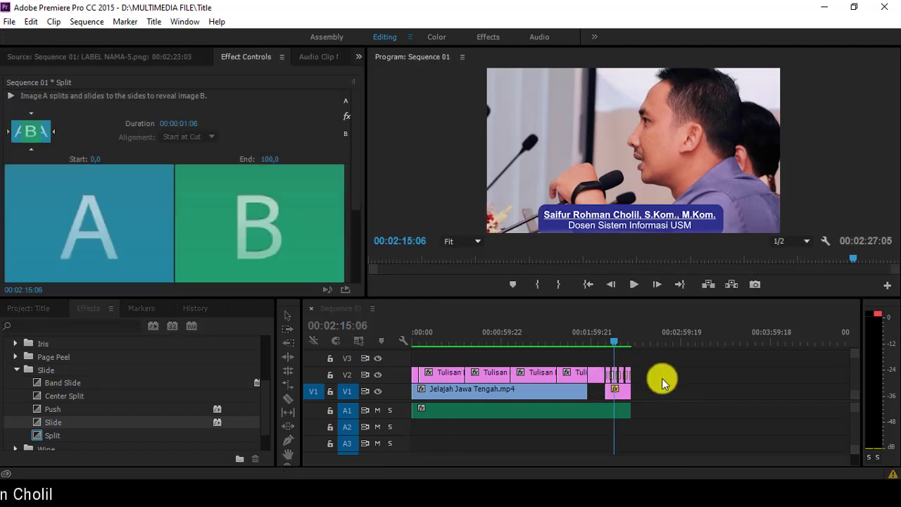
drag(639, 465, 501, 465)
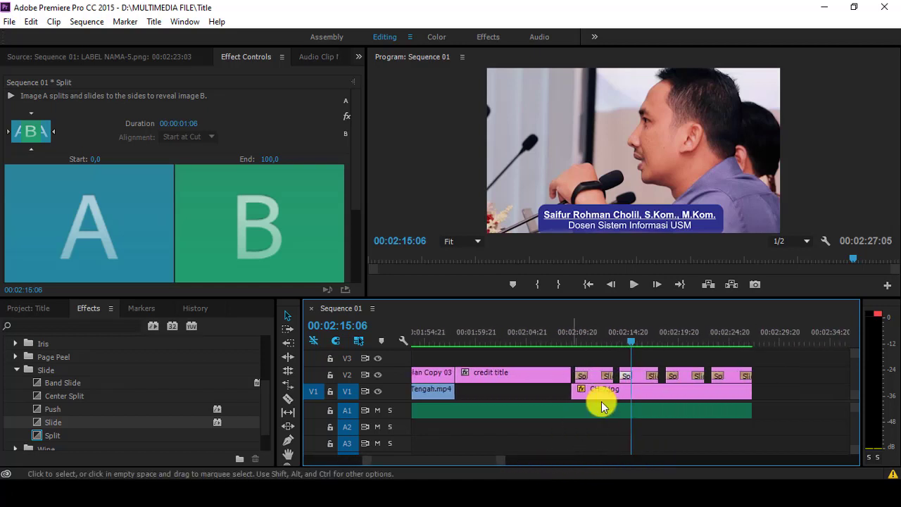
double_click(639, 382)
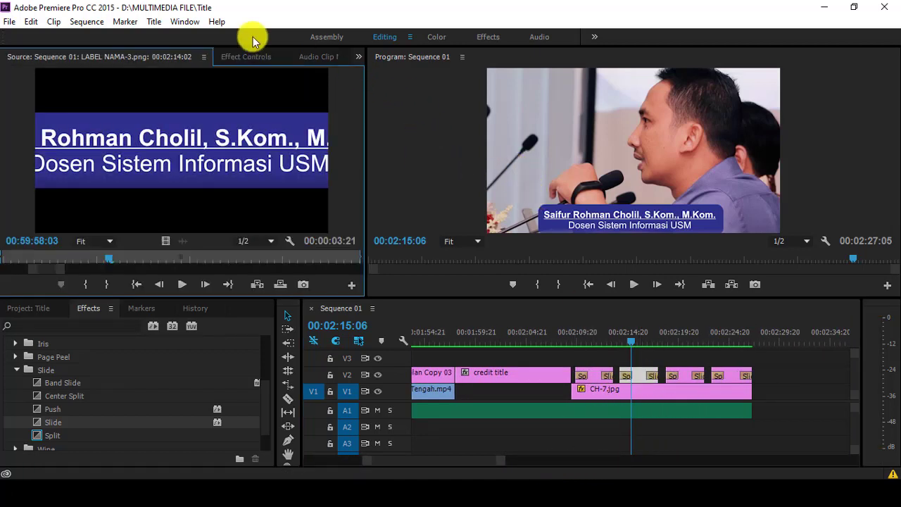
click(239, 56)
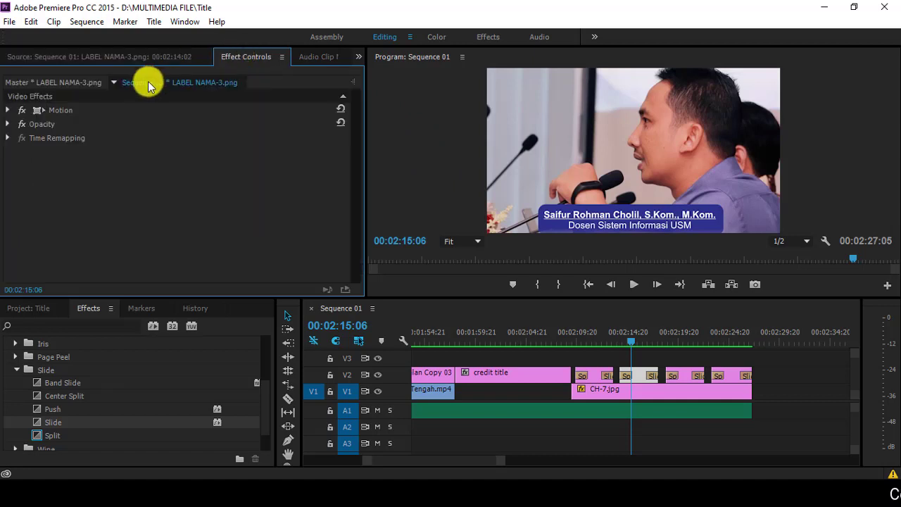
click(53, 110)
Step: Resize the LABEL NAMA-3 title in the Program monitor, then deselect the clip
drag(537, 204, 554, 210)
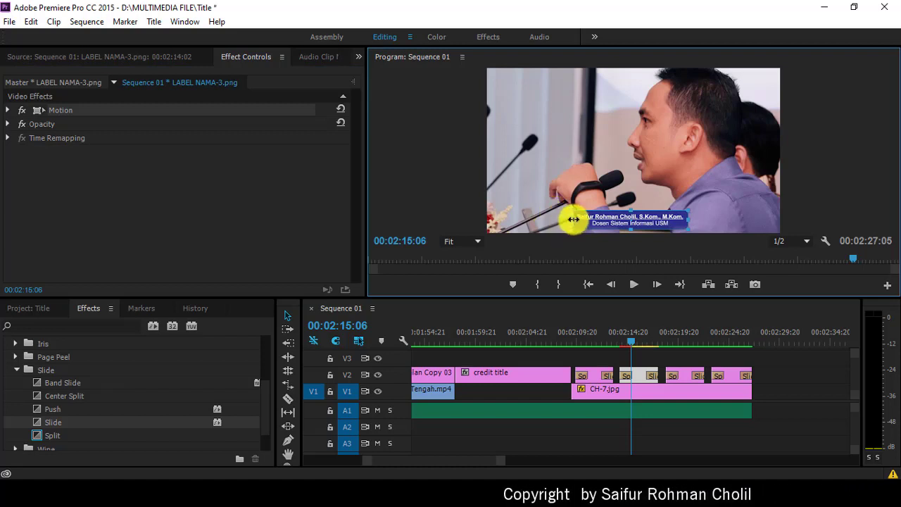
drag(569, 219, 723, 223)
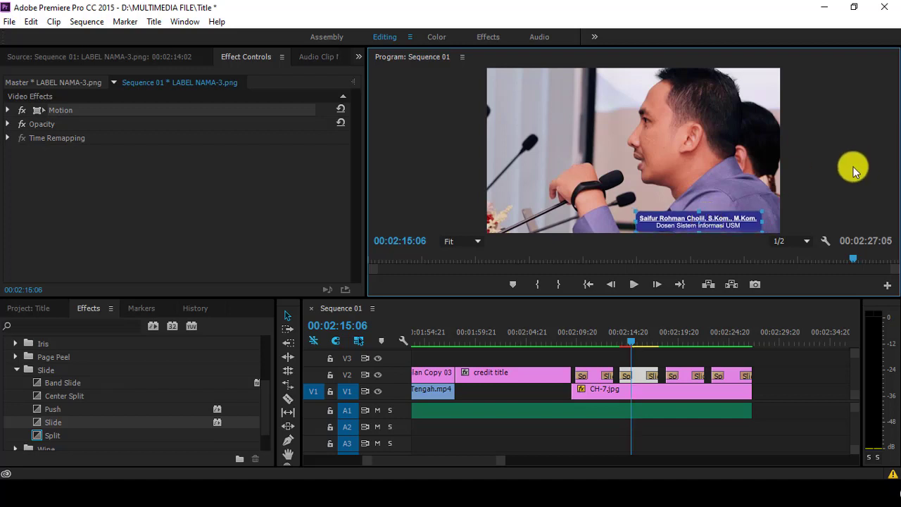
click(824, 206)
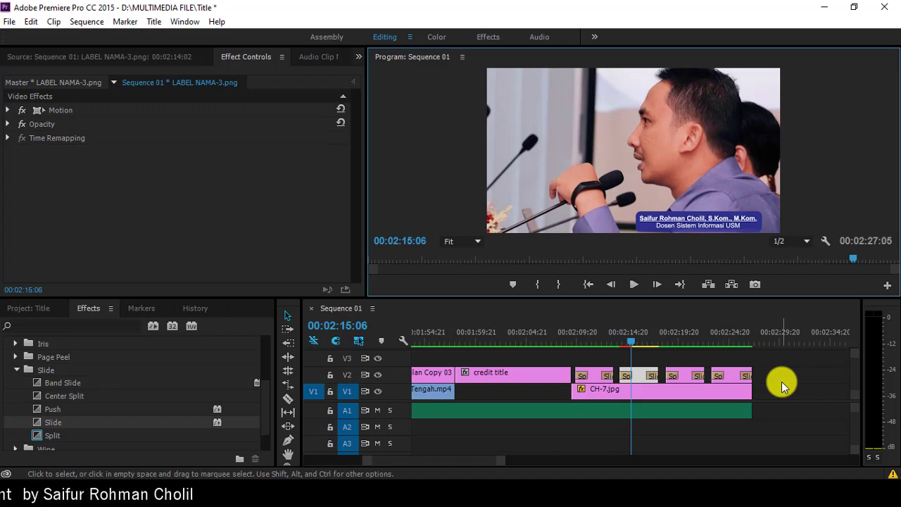
click(842, 426)
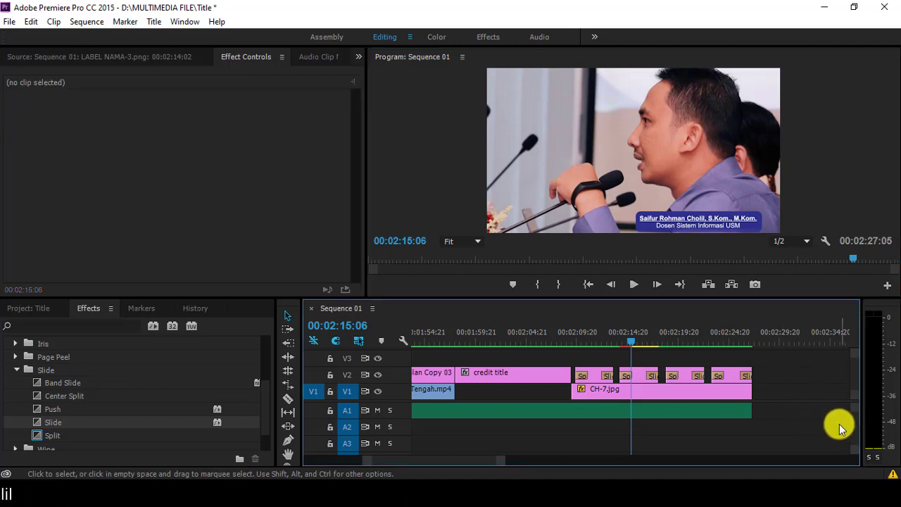
click(871, 165)
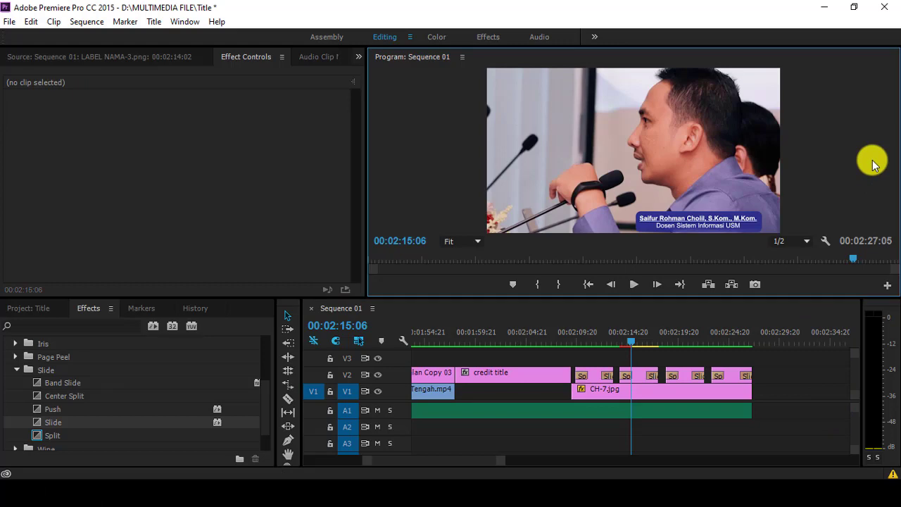